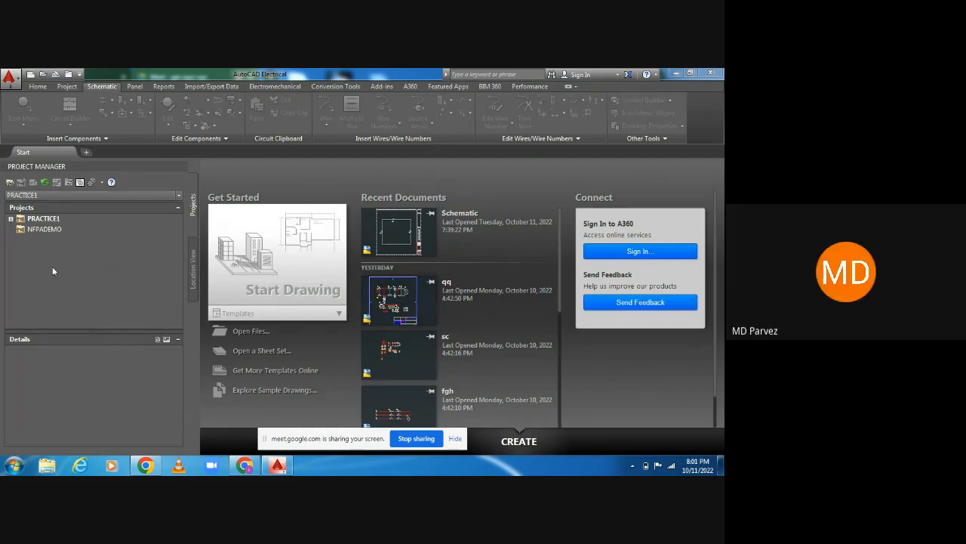
Open Schematic.dwg from the PRACTICE1 project and review the file details of the project and its three drawings.
{"action": "double_click", "coordinate": [20, 218]}
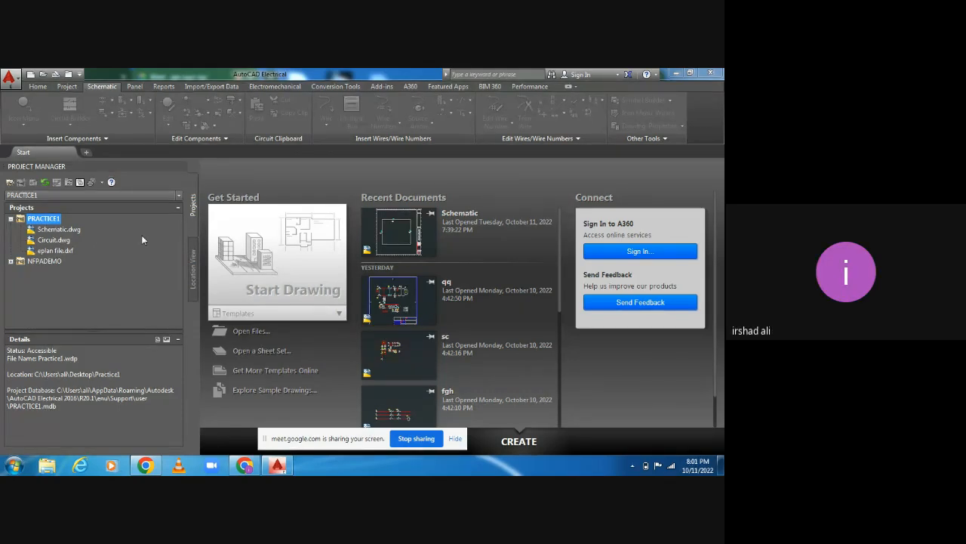
{"action": "double_click", "coordinate": [53, 230]}
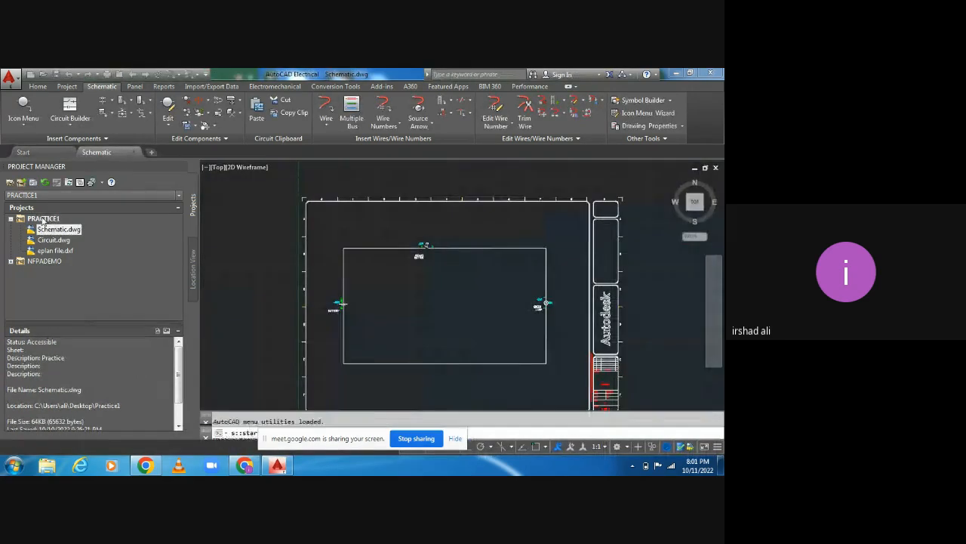
{"action": "left_click", "coordinate": [43, 219]}
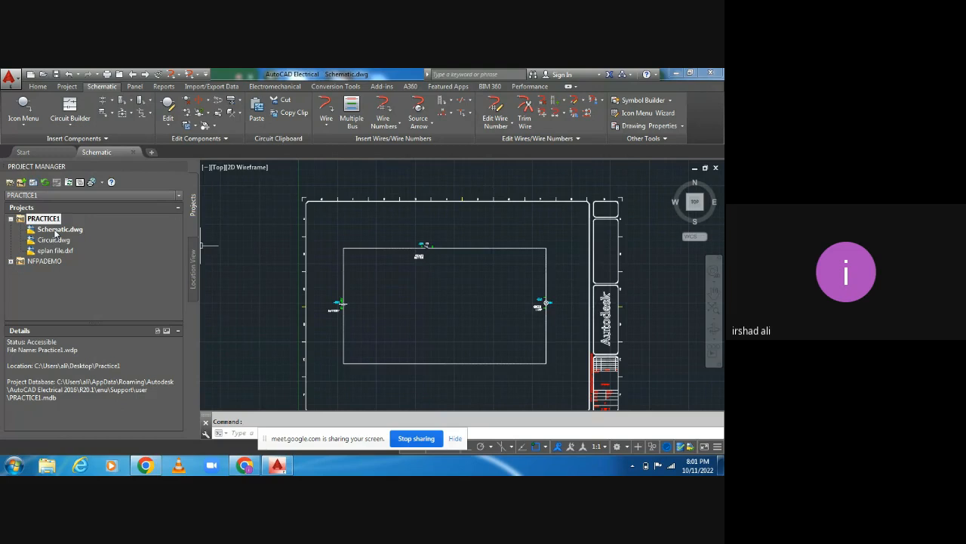
{"action": "left_click", "coordinate": [54, 230]}
{"action": "left_click", "coordinate": [54, 240]}
{"action": "left_click", "coordinate": [54, 251]}
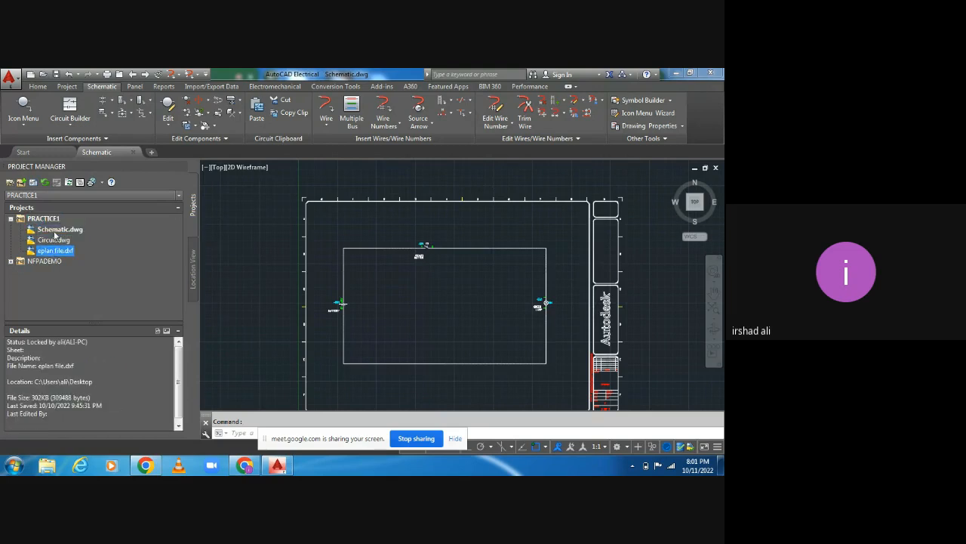
{"action": "left_click", "coordinate": [55, 231]}
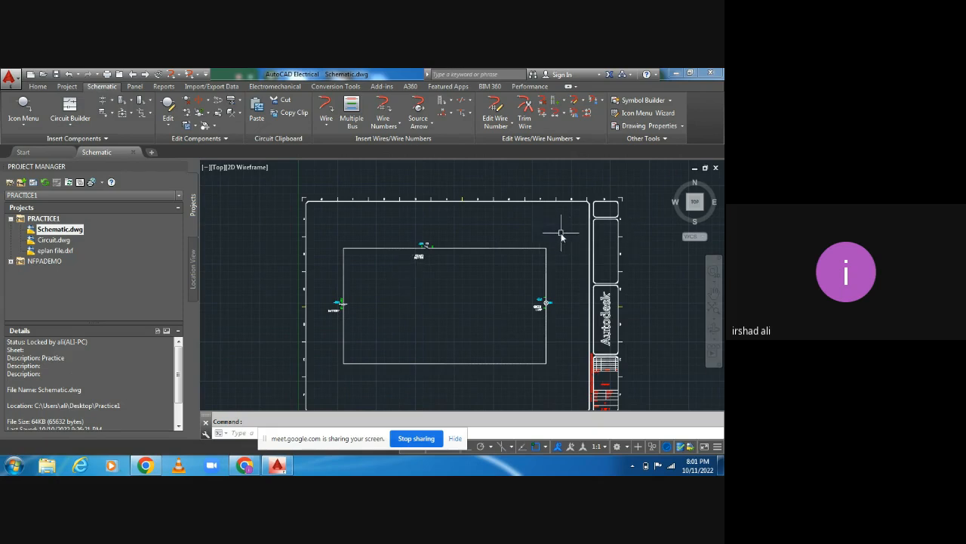
Erase the existing rectangular circuit and its components inside the drawing frame.
{"action": "mouse_move", "coordinate": [561, 235]}
{"action": "left_mouse_down"}
{"action": "mouse_move", "coordinate": [551, 389]}
{"action": "mouse_move", "coordinate": [355, 371]}
{"action": "mouse_move", "coordinate": [320, 353]}
{"action": "mouse_move", "coordinate": [334, 223]}
{"action": "left_mouse_up"}
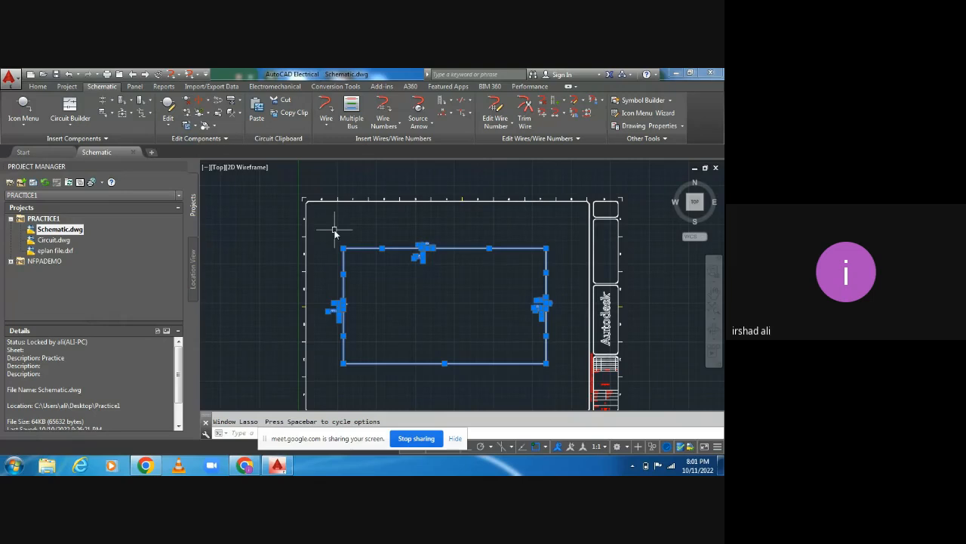
{"action": "key", "text": "Delete"}
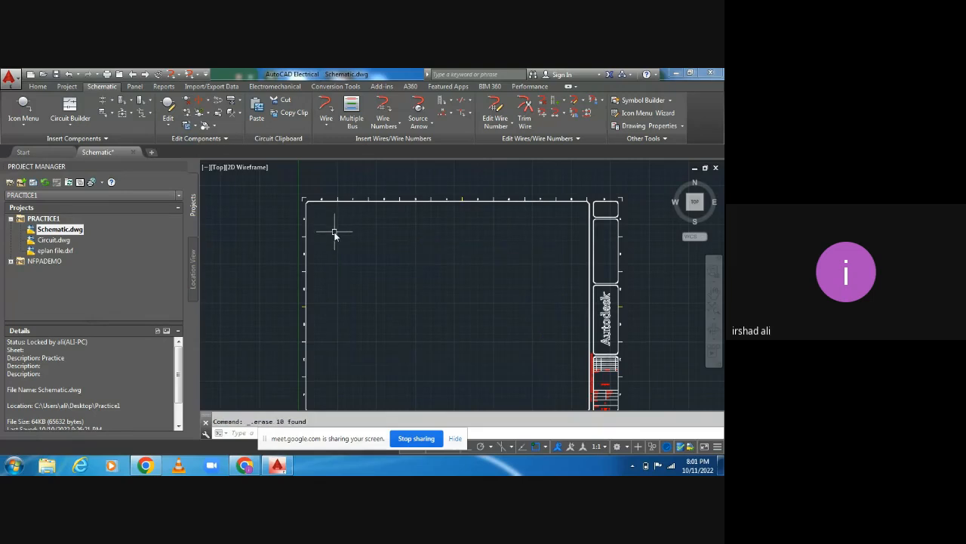
Draw a diamond-shaped loop of four 45 degree wires inside the frame, ending on the first wire near its start.
{"action": "left_click", "coordinate": [327, 127]}
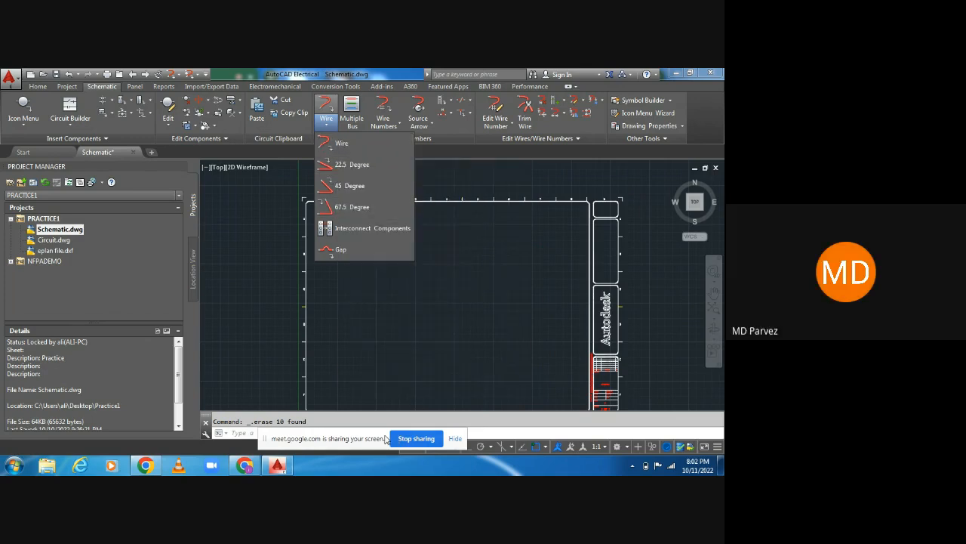
{"action": "left_click_drag", "start_coordinate": [370, 437], "coordinate": [483, 75]}
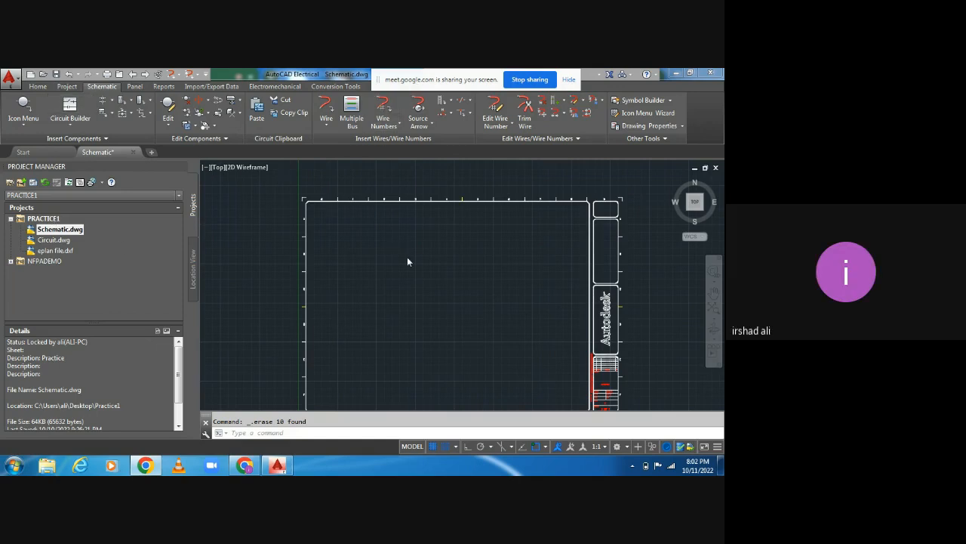
{"action": "left_click", "coordinate": [326, 127]}
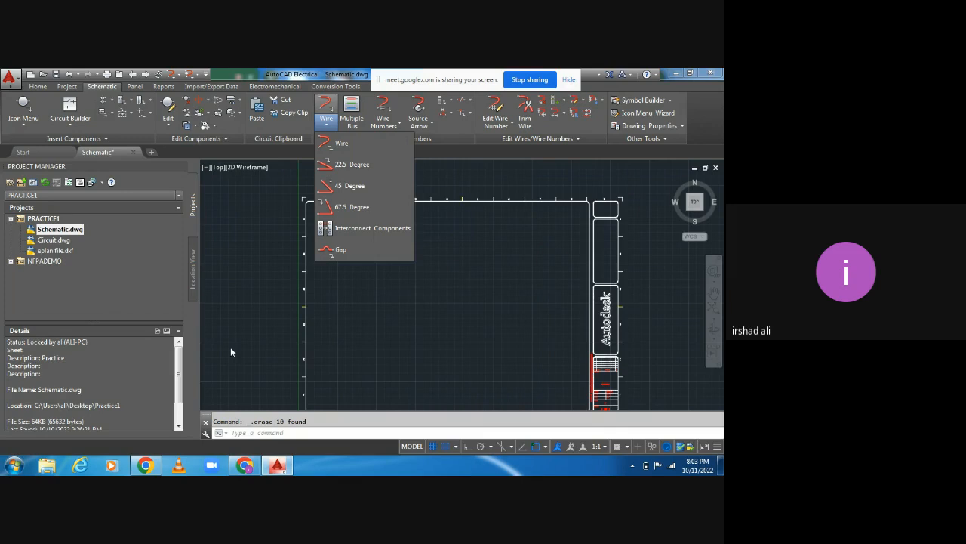
{"action": "left_click", "coordinate": [346, 188]}
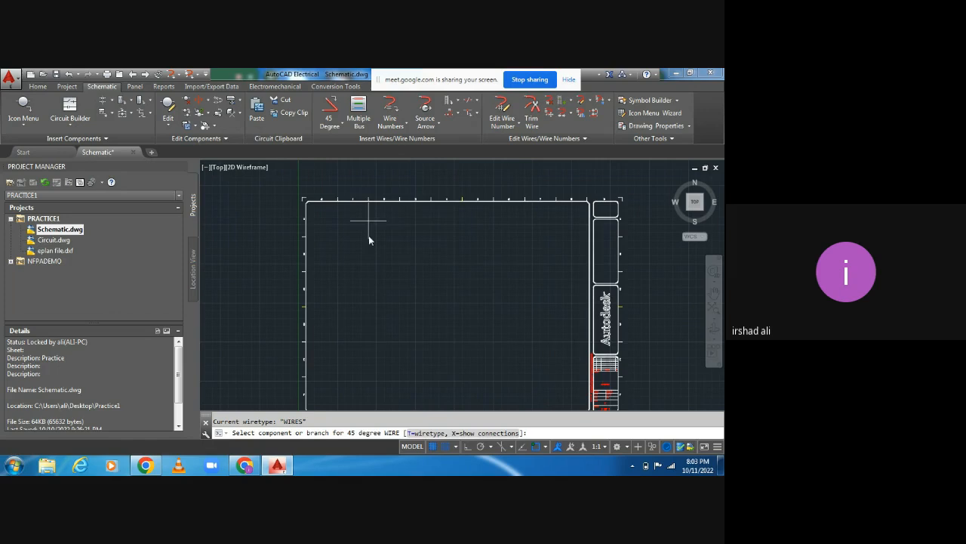
{"action": "left_click", "coordinate": [354, 310]}
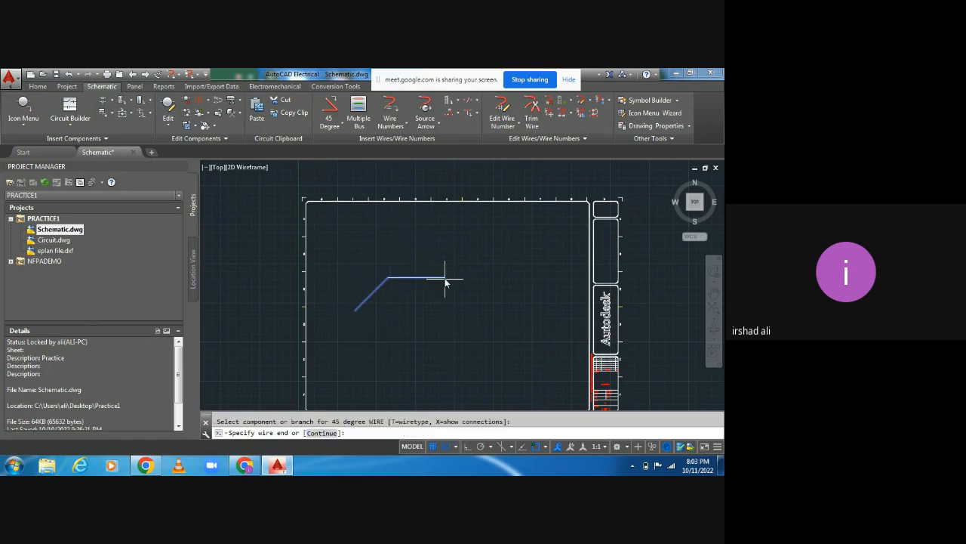
{"action": "left_click", "coordinate": [435, 230]}
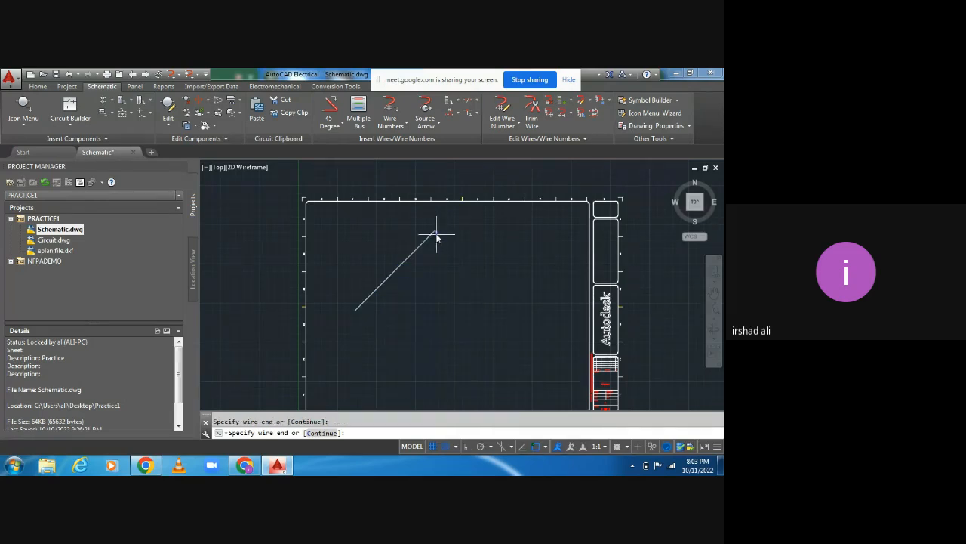
{"action": "left_click", "coordinate": [507, 305]}
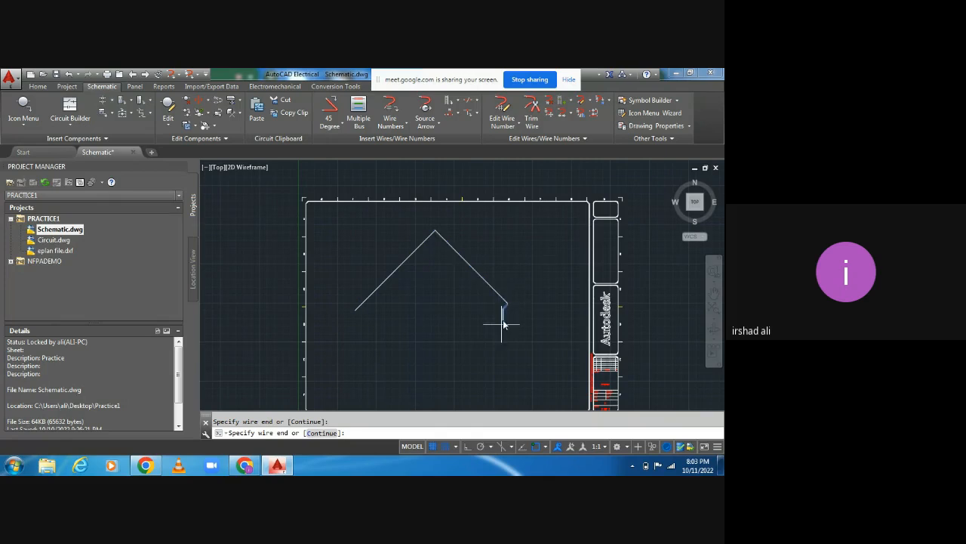
{"action": "left_click", "coordinate": [438, 373]}
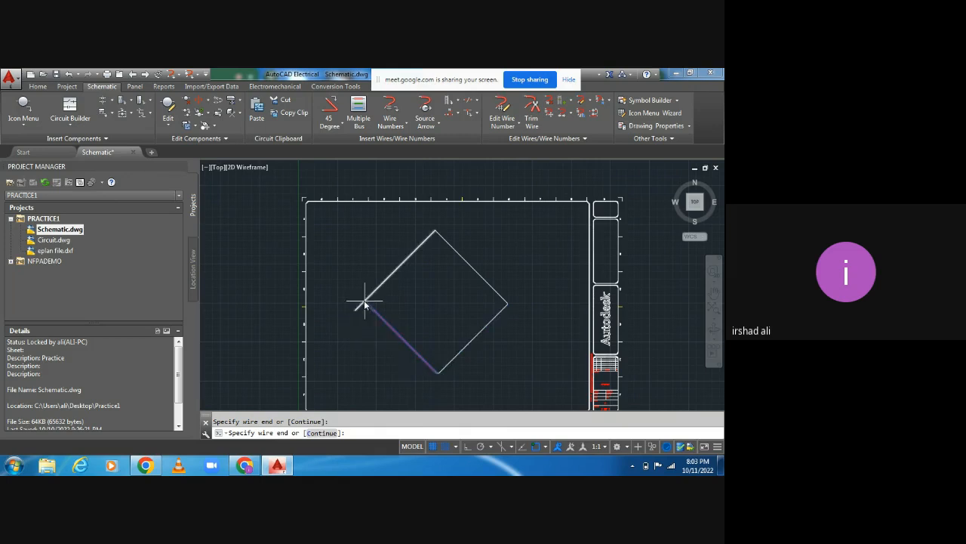
{"action": "left_click", "coordinate": [364, 301]}
{"action": "scroll", "coordinate": [396, 286], "scroll_direction": "up", "scroll_amount": 4}
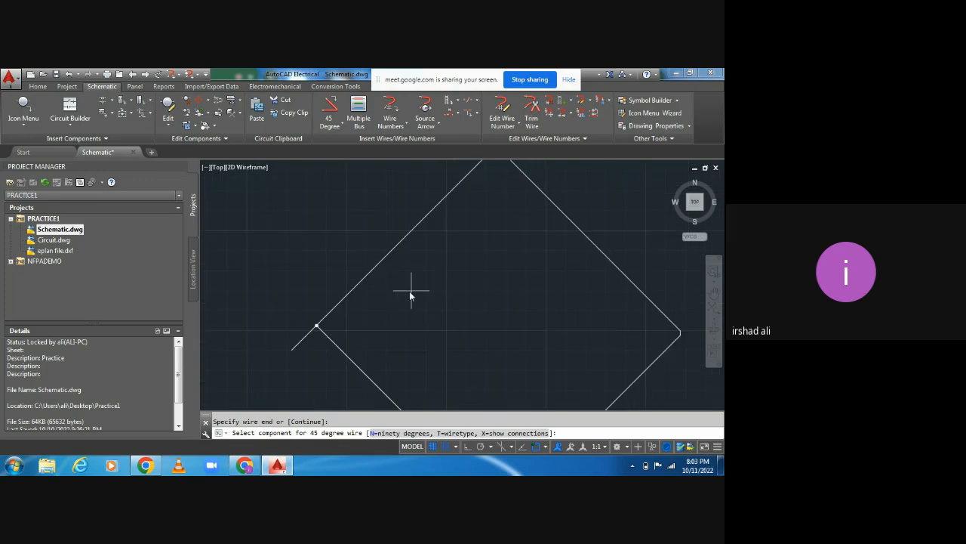
{"action": "scroll", "coordinate": [409, 294], "scroll_direction": "down", "scroll_amount": 3}
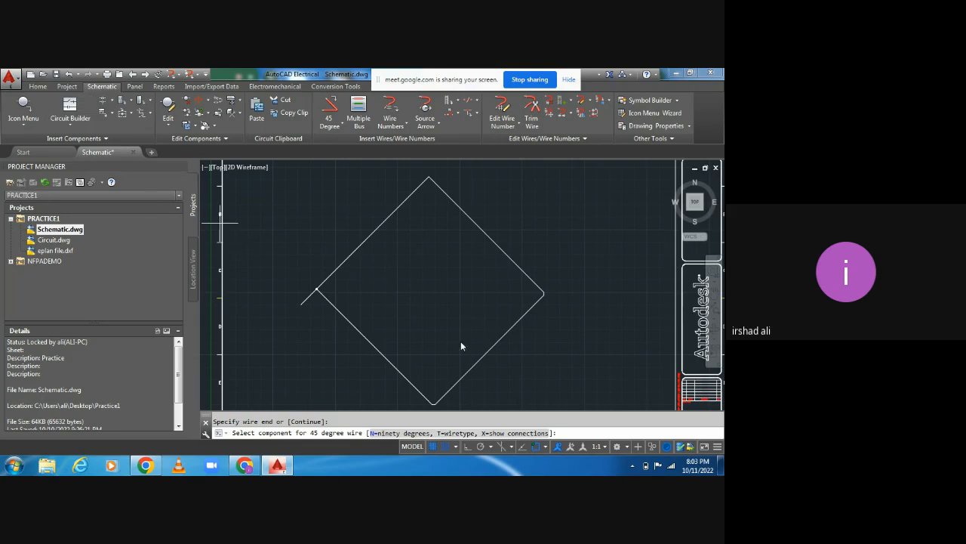
Insert a Diode from the Electronics semiconductor components on the diamond's upper-left wire with description D1.
{"action": "left_click", "coordinate": [18, 127]}
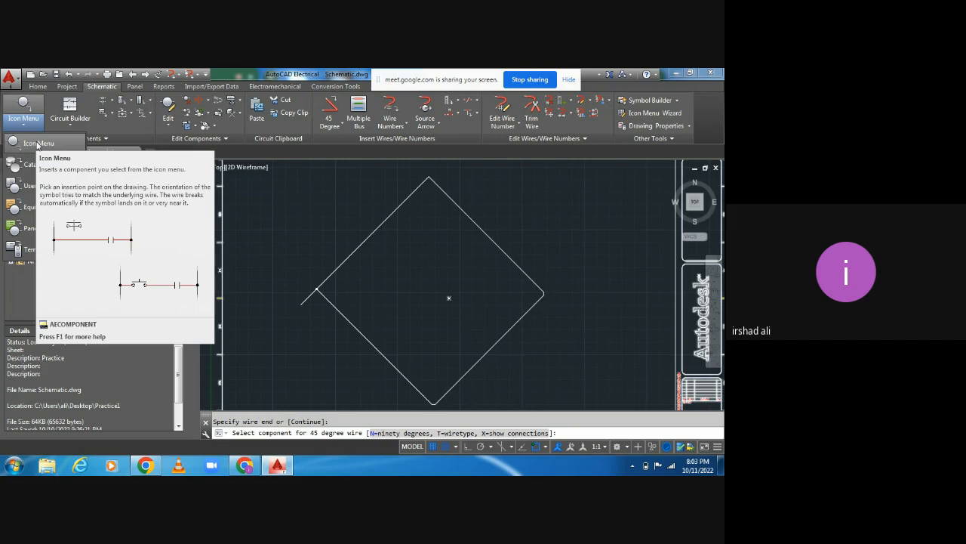
{"action": "left_click", "coordinate": [39, 145]}
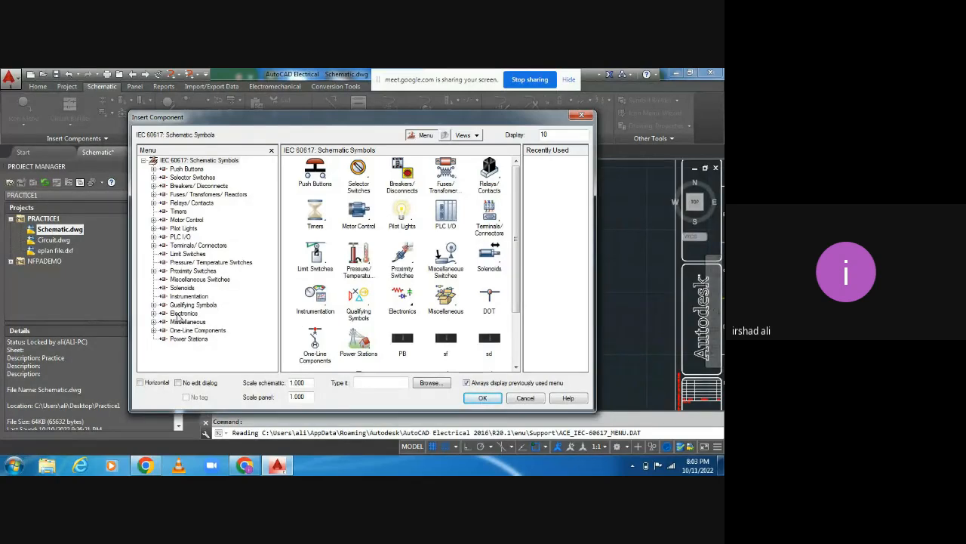
{"action": "left_click", "coordinate": [182, 313]}
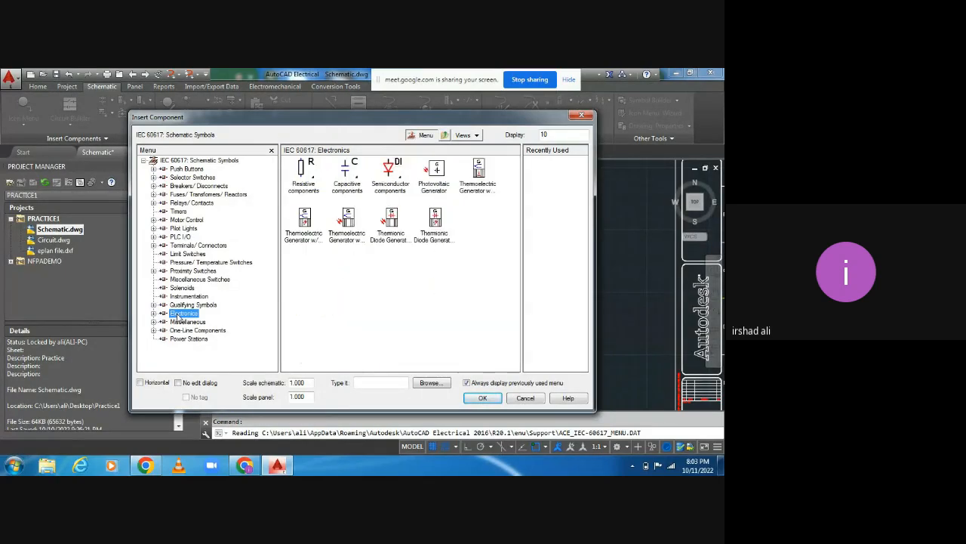
{"action": "left_click", "coordinate": [403, 179]}
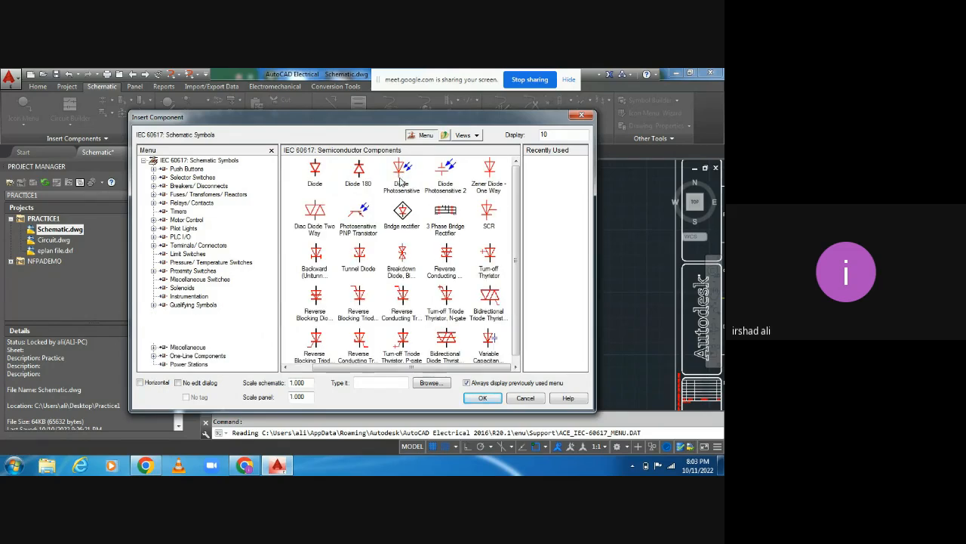
{"action": "left_click", "coordinate": [315, 170]}
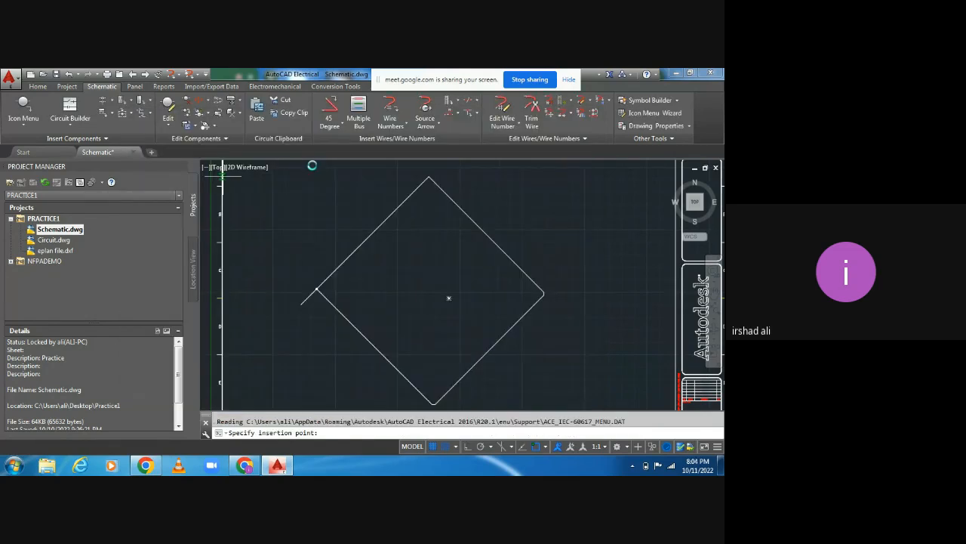
{"action": "left_click", "coordinate": [365, 238]}
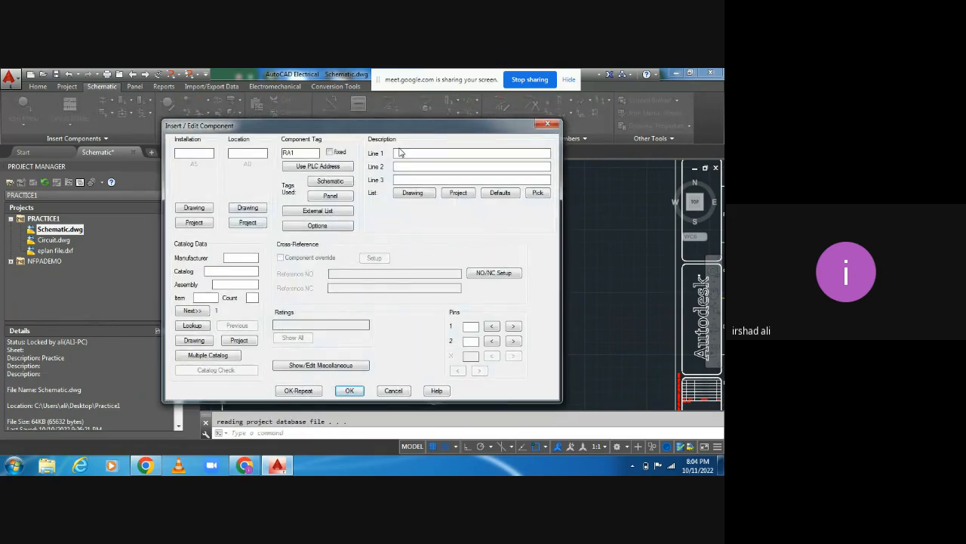
{"action": "type", "text": "d1"}
{"action": "left_click", "coordinate": [349, 390]}
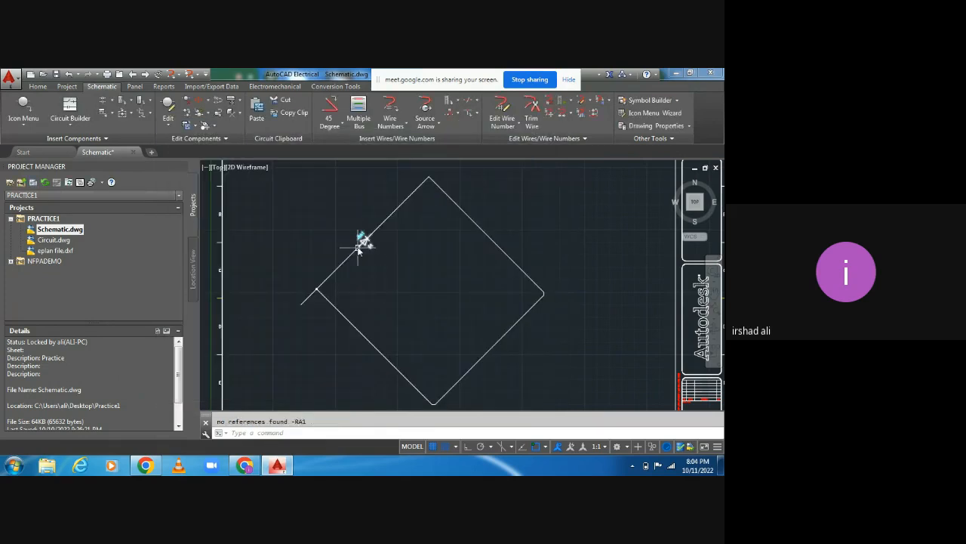
{"action": "scroll", "coordinate": [363, 240], "scroll_direction": "up", "scroll_amount": 5}
{"action": "scroll", "coordinate": [404, 295], "scroll_direction": "down", "scroll_amount": 6}
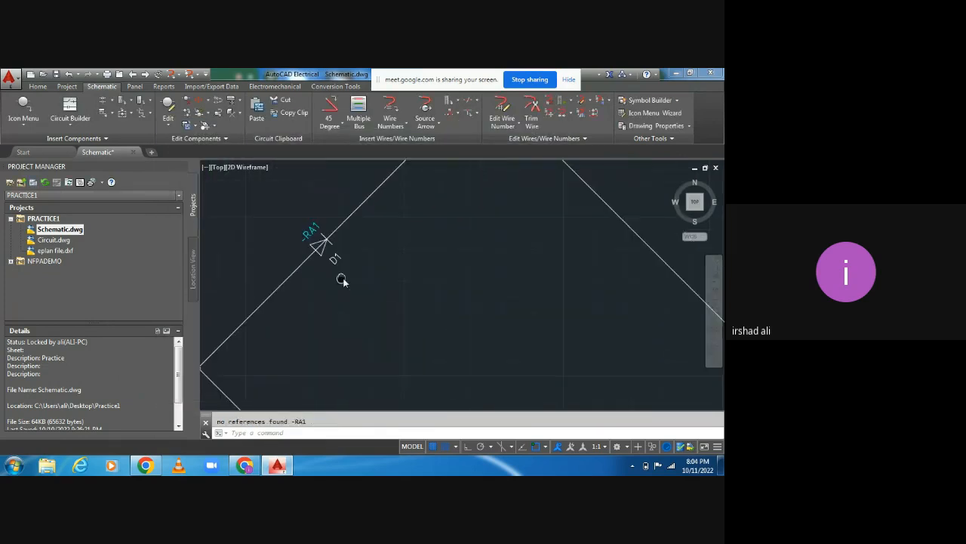
Insert a second Diode on the diamond's upper-right wire with description D2.
{"action": "left_click", "coordinate": [24, 125]}
{"action": "left_click", "coordinate": [448, 266]}
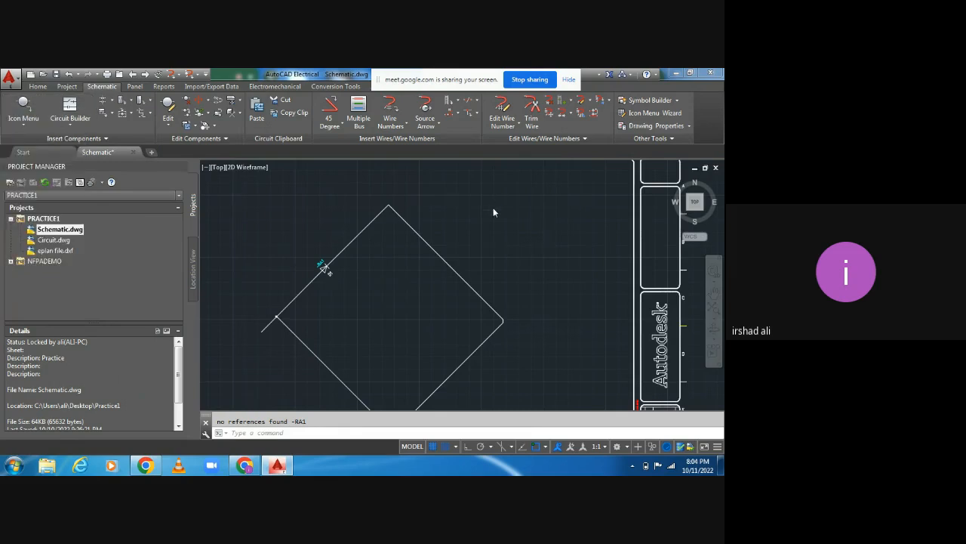
{"action": "key", "text": "Return"}
{"action": "left_click", "coordinate": [548, 175]}
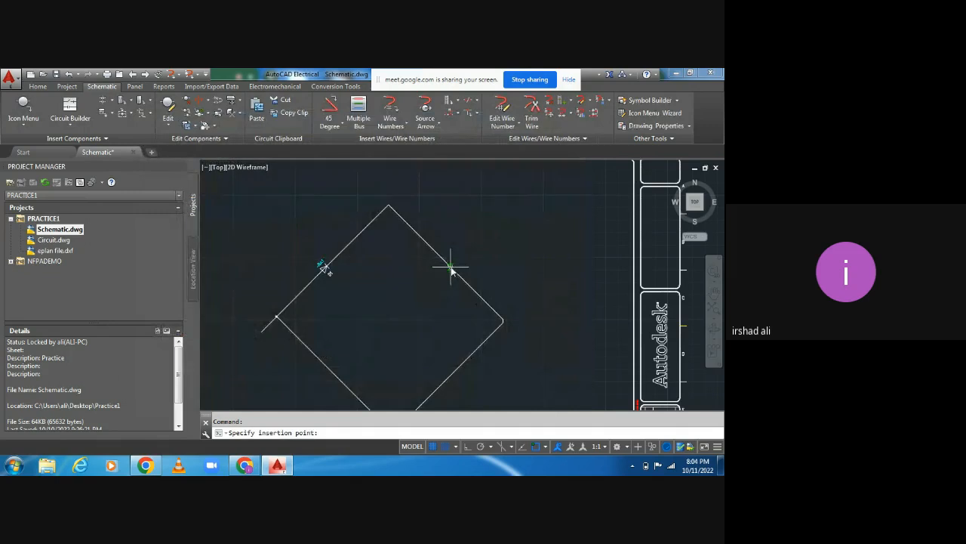
{"action": "left_click", "coordinate": [451, 270]}
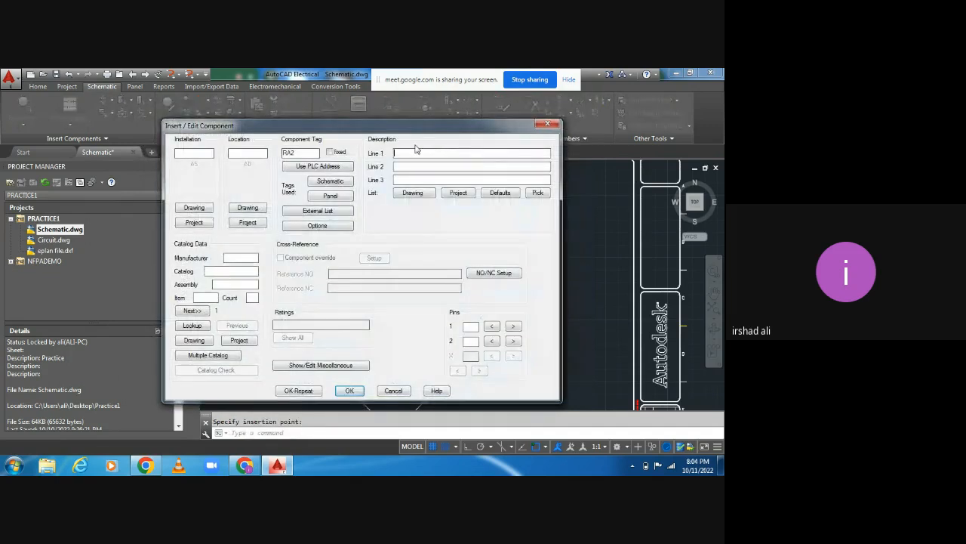
{"action": "type", "text": "d2"}
{"action": "left_click", "coordinate": [350, 390]}
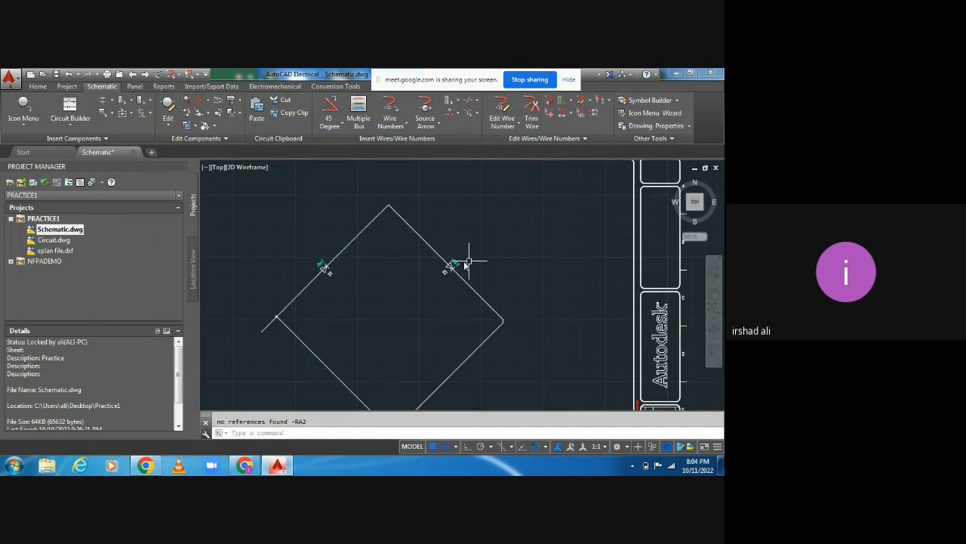
{"action": "scroll", "coordinate": [457, 268], "scroll_direction": "up", "scroll_amount": 5}
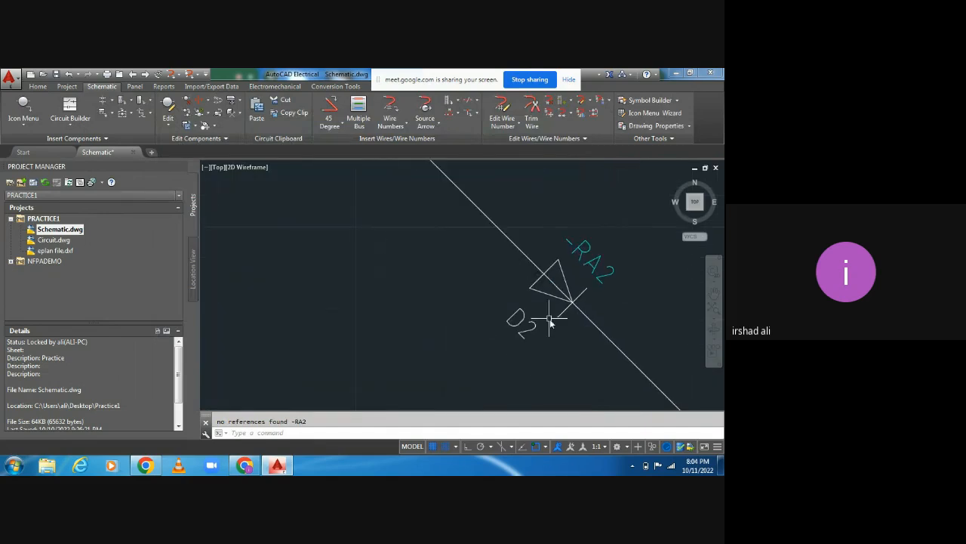
{"action": "scroll", "coordinate": [551, 323], "scroll_direction": "down", "scroll_amount": 5}
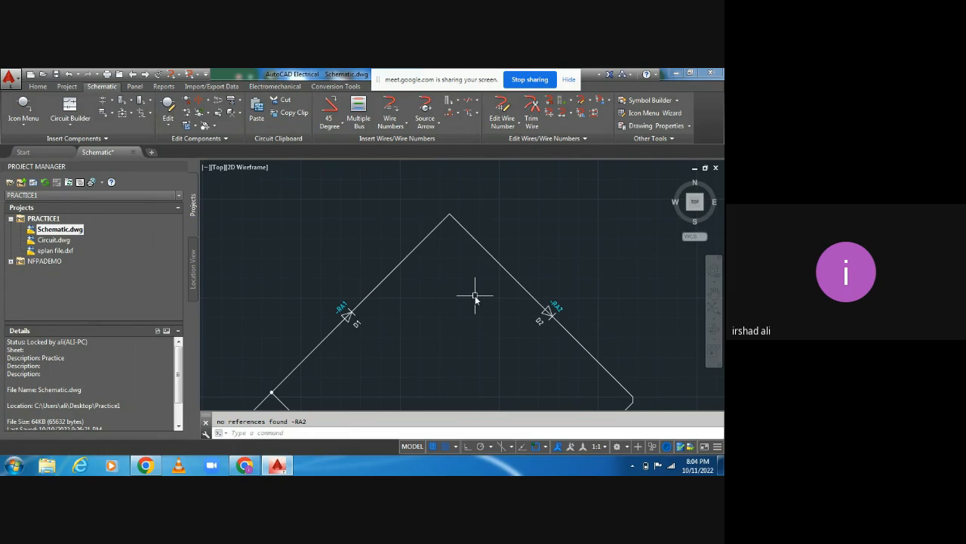
Trim the wire stub that extends past the diamond's left corner using AETRIM.
{"action": "middle_click_drag", "start_coordinate": [423, 301], "coordinate": [412, 241]}
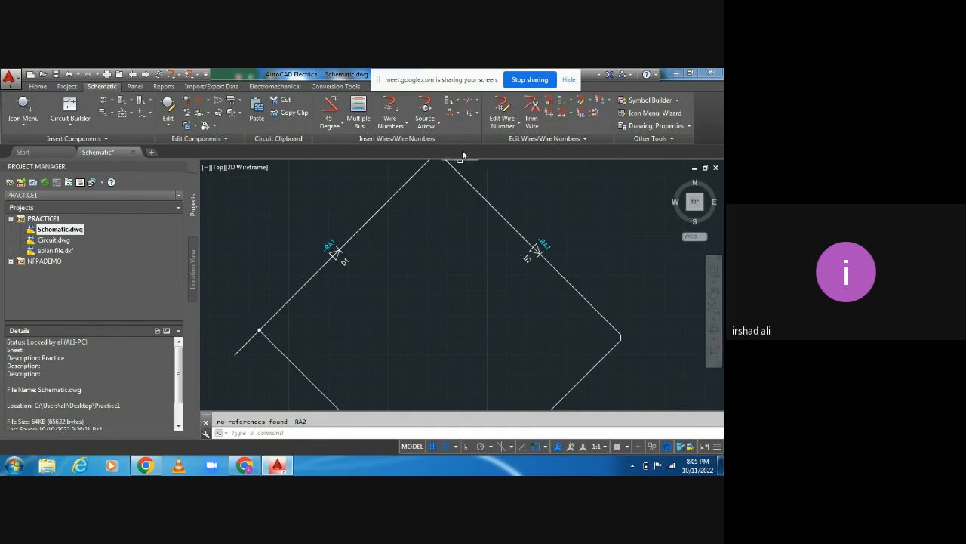
{"action": "mouse_move", "coordinate": [243, 348]}
{"action": "left_click", "coordinate": [255, 432]}
{"action": "type", "text": "ae"}
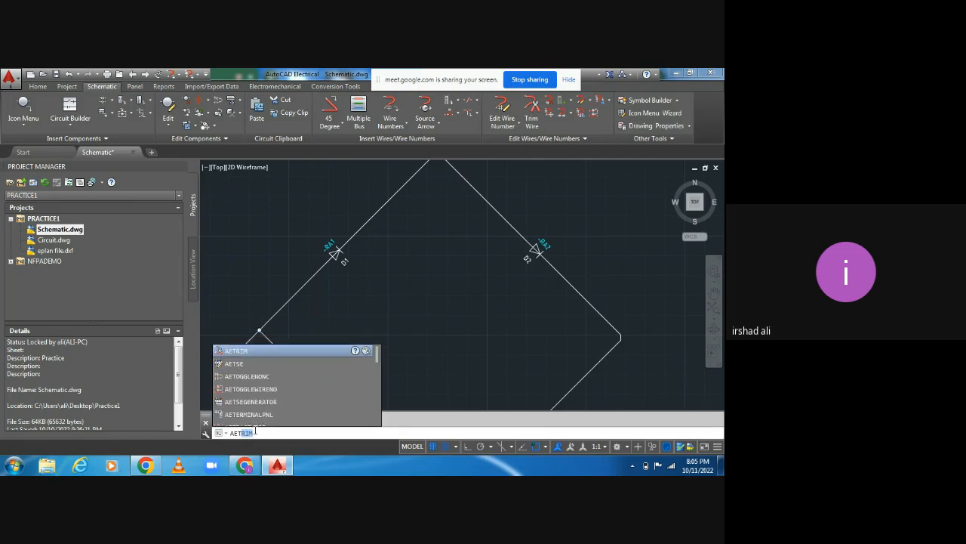
{"action": "key", "text": "Return"}
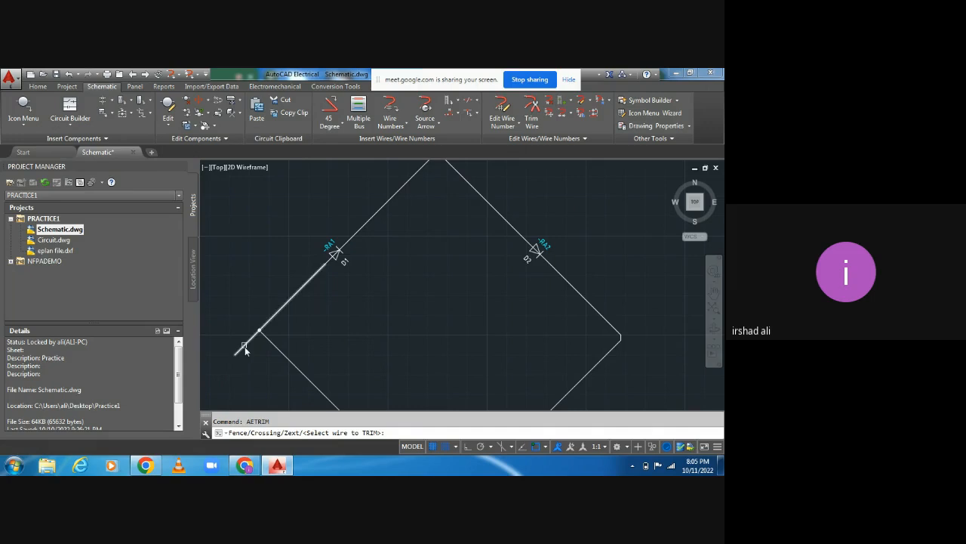
{"action": "left_click", "coordinate": [245, 349]}
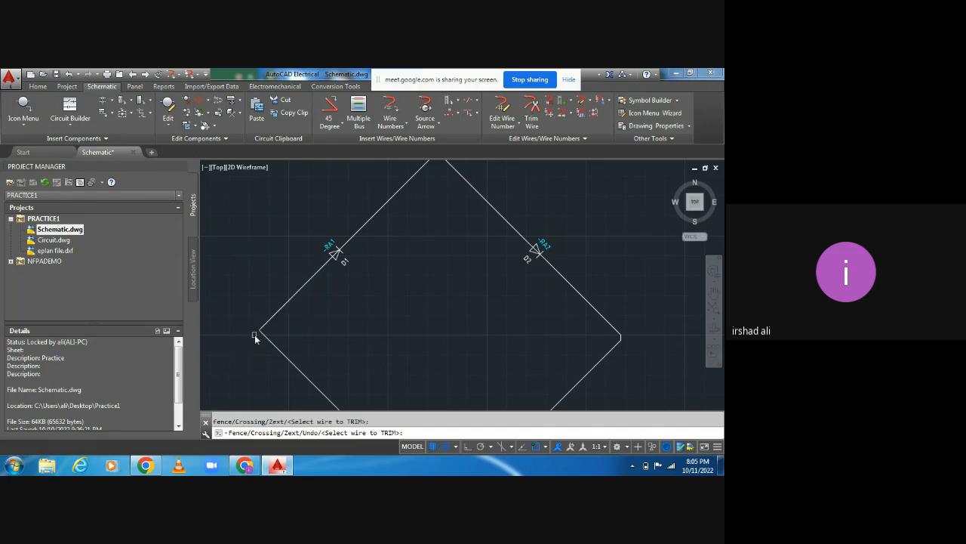
Leave the wire trimming and erase the whole diamond wire loop together with its two diodes.
{"action": "middle_click_drag", "start_coordinate": [256, 338], "coordinate": [274, 318]}
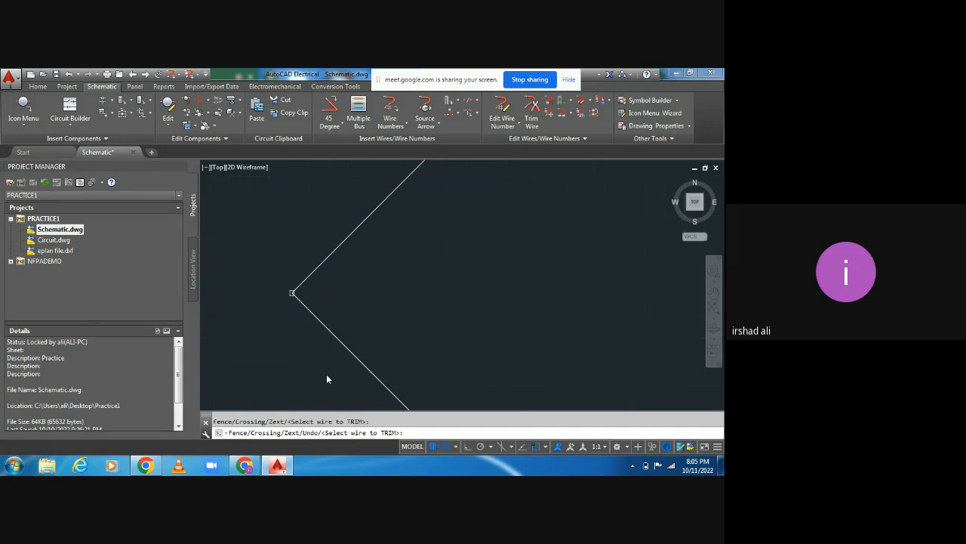
{"action": "key", "text": "Escape"}
{"action": "scroll", "coordinate": [470, 370], "scroll_direction": "down", "scroll_amount": 5}
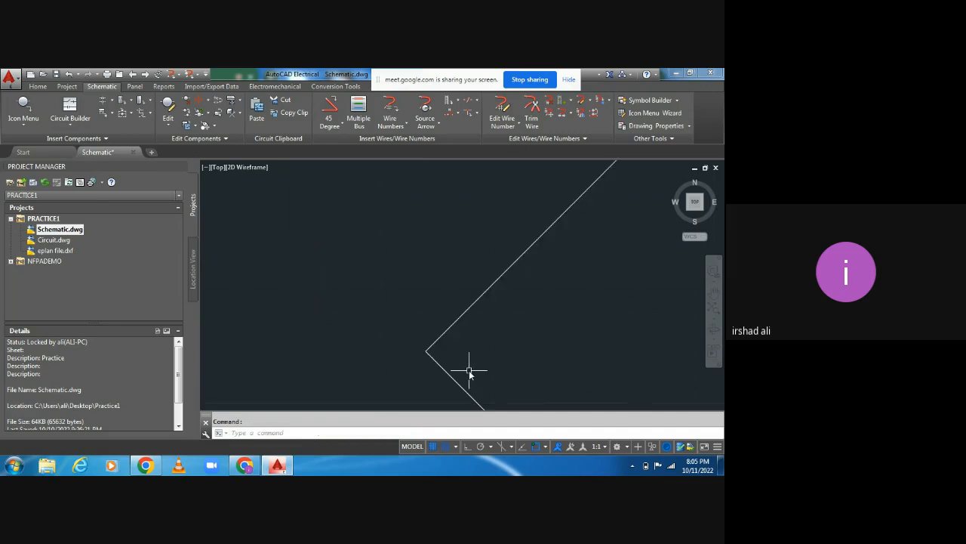
{"action": "middle_click_drag", "start_coordinate": [513, 328], "coordinate": [269, 337]}
{"action": "scroll", "coordinate": [302, 341], "scroll_direction": "down", "scroll_amount": 6}
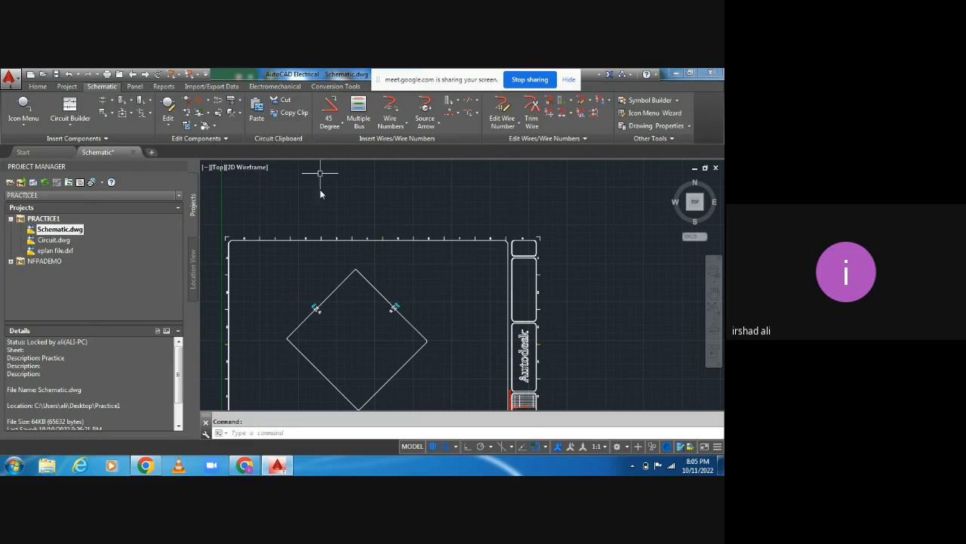
{"action": "left_click", "coordinate": [340, 126]}
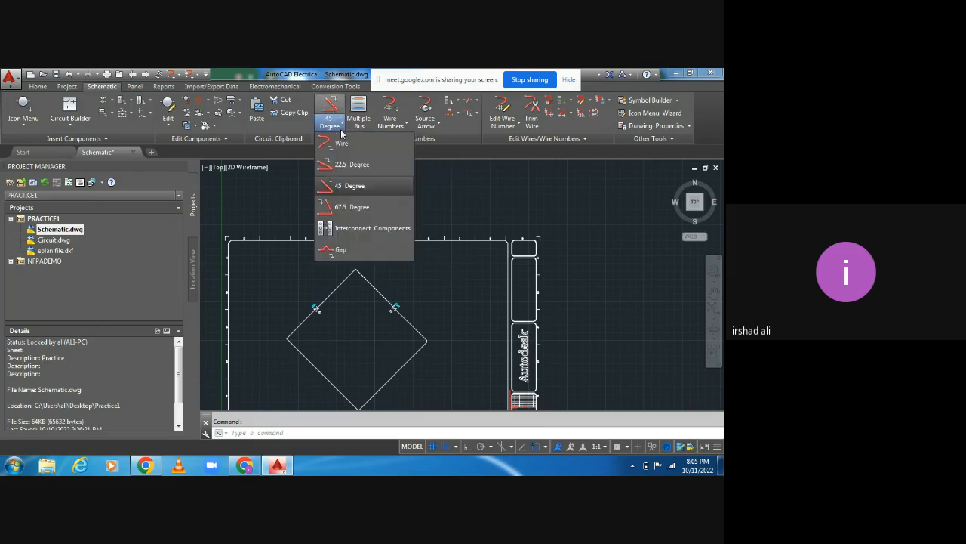
{"action": "left_click", "coordinate": [446, 325]}
{"action": "scroll", "coordinate": [446, 326], "scroll_direction": "down", "scroll_amount": 3}
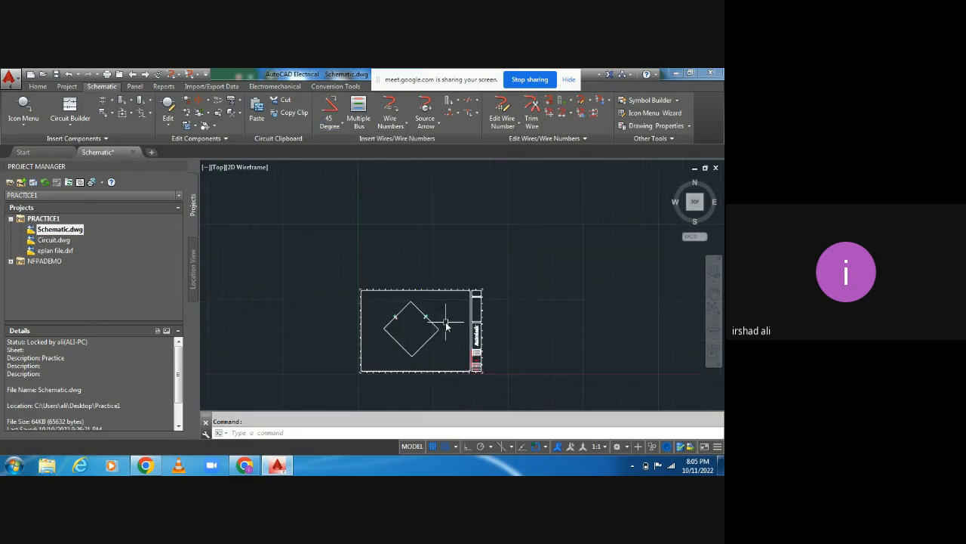
{"action": "mouse_move", "coordinate": [446, 302]}
{"action": "left_mouse_down"}
{"action": "mouse_move", "coordinate": [438, 374]}
{"action": "mouse_move", "coordinate": [406, 362]}
{"action": "mouse_move", "coordinate": [380, 323]}
{"action": "mouse_move", "coordinate": [384, 292]}
{"action": "mouse_move", "coordinate": [386, 304]}
{"action": "left_mouse_up"}
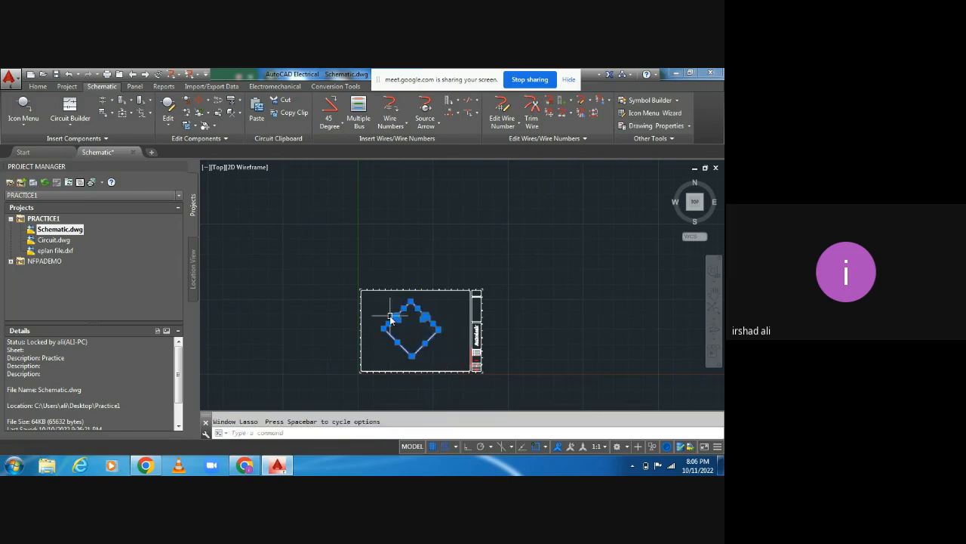
{"action": "key", "text": "Delete"}
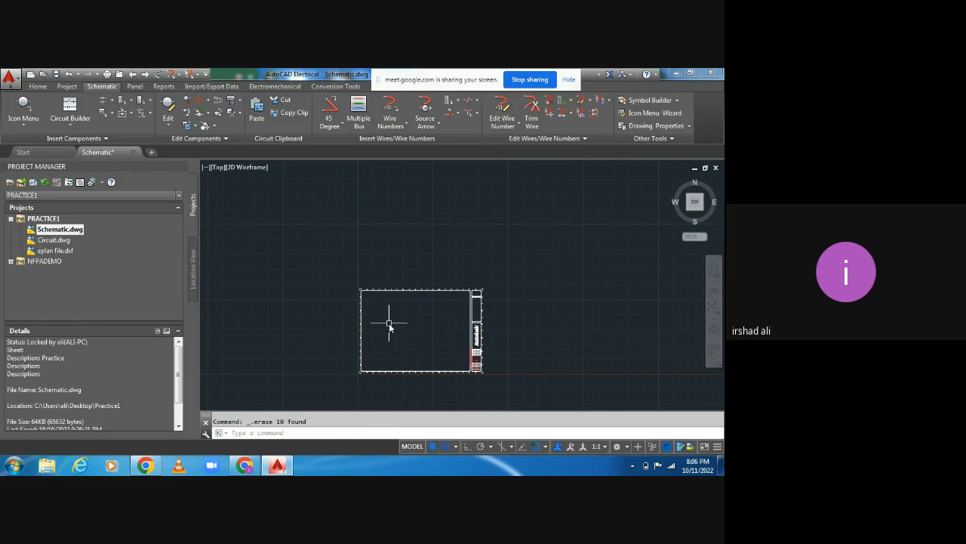
Draw a single straight horizontal wire across the upper part of the drawing frame.
{"action": "left_click", "coordinate": [330, 122]}
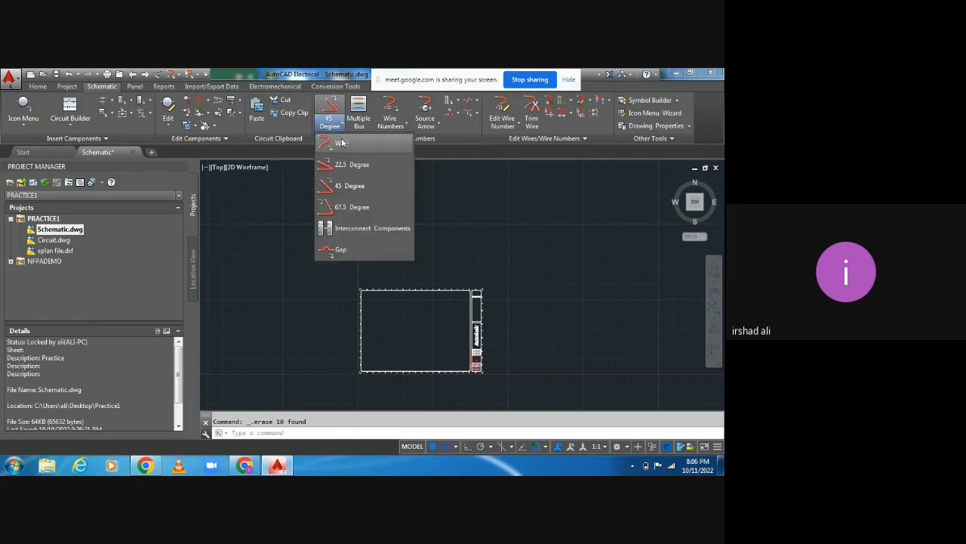
{"action": "left_click", "coordinate": [342, 146]}
{"action": "scroll", "coordinate": [394, 316], "scroll_direction": "up", "scroll_amount": 4}
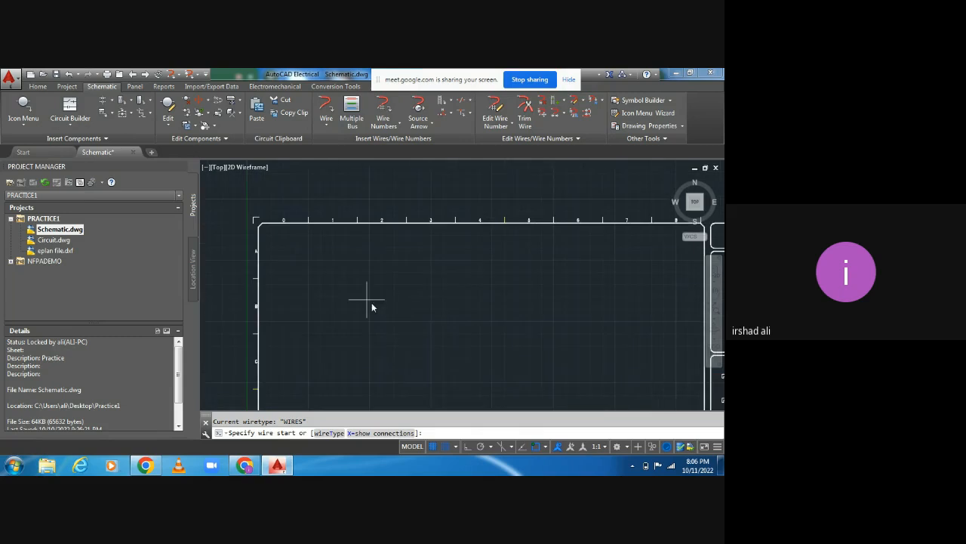
{"action": "left_click", "coordinate": [282, 281]}
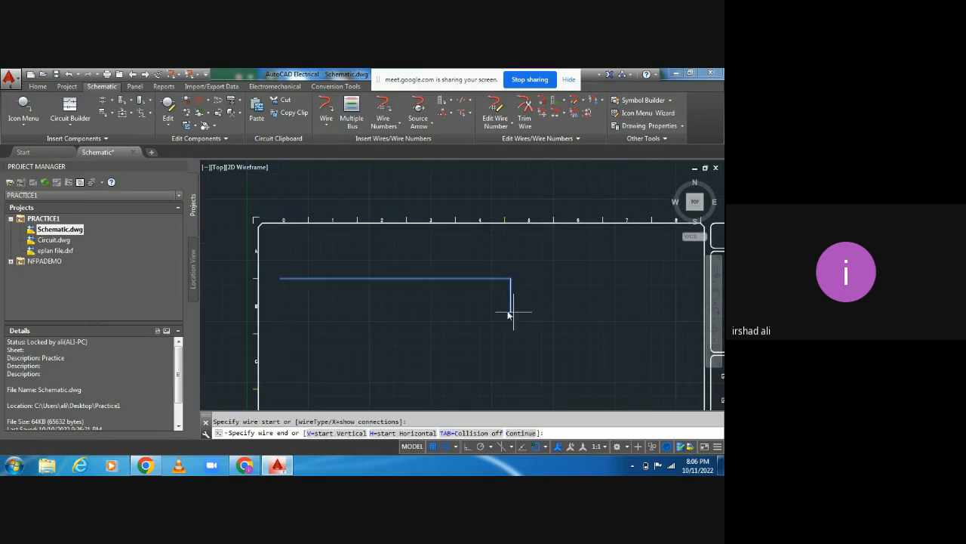
{"action": "left_click", "coordinate": [665, 278]}
{"action": "key", "text": "Escape"}
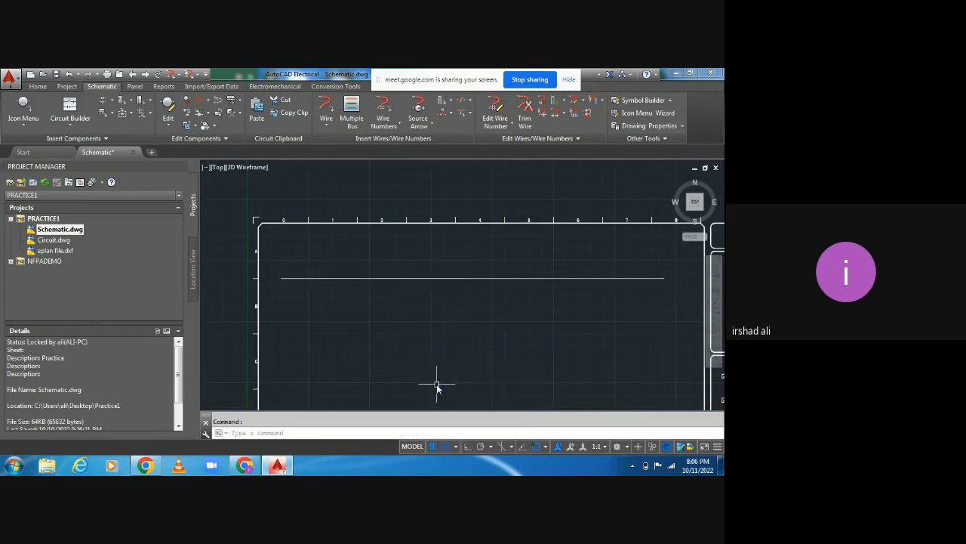
Draw two more horizontal wires of about the same length, evenly spaced below the first one.
{"action": "left_click", "coordinate": [326, 112]}
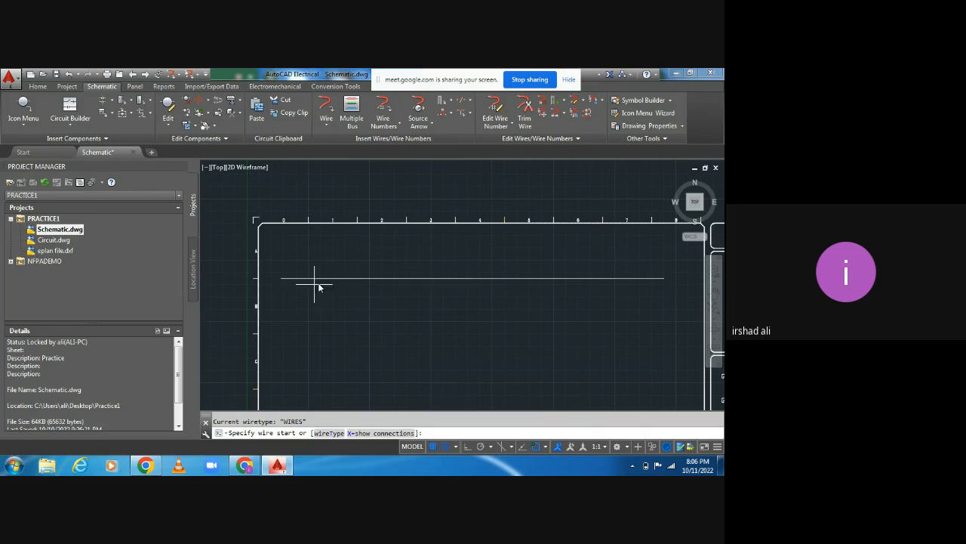
{"action": "left_click", "coordinate": [281, 295]}
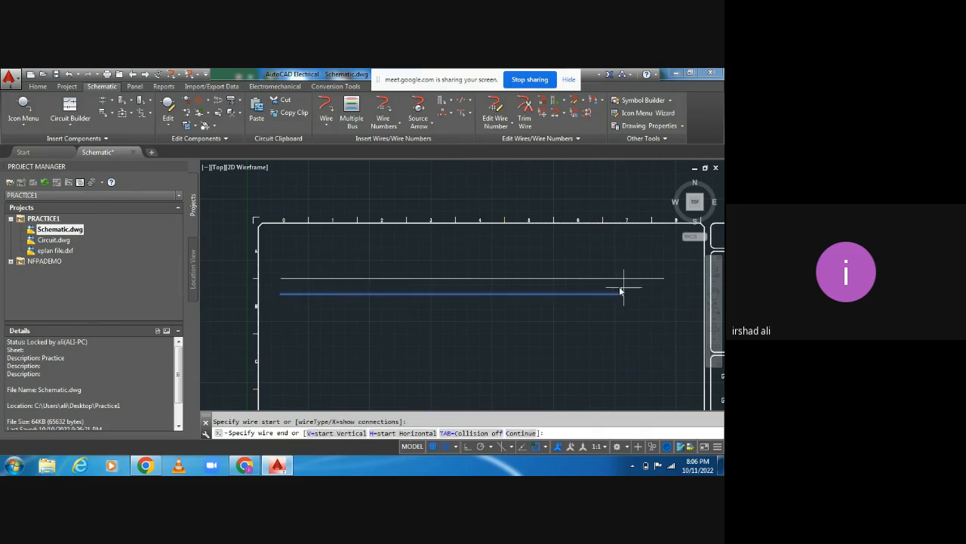
{"action": "left_click", "coordinate": [662, 294]}
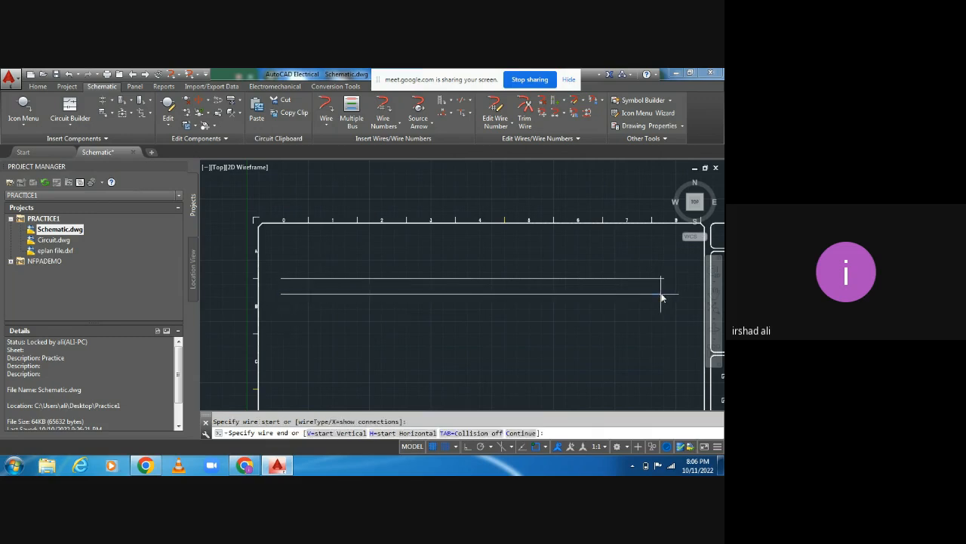
{"action": "key", "text": "Escape"}
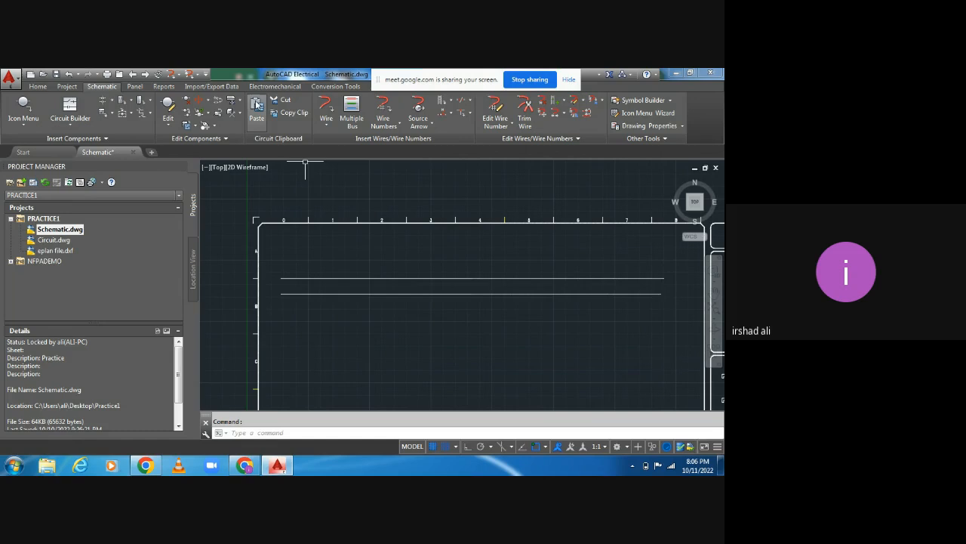
{"action": "left_click", "coordinate": [327, 110]}
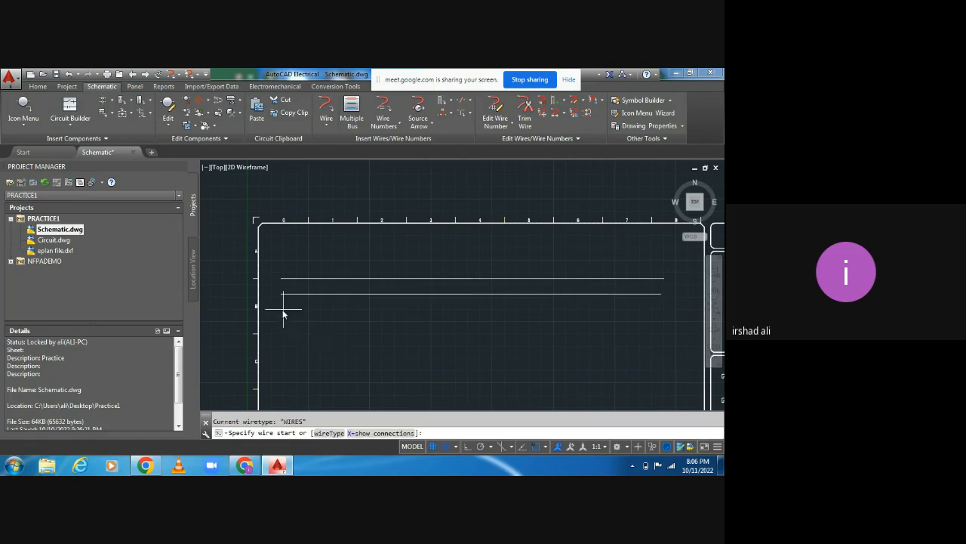
{"action": "left_click", "coordinate": [281, 308]}
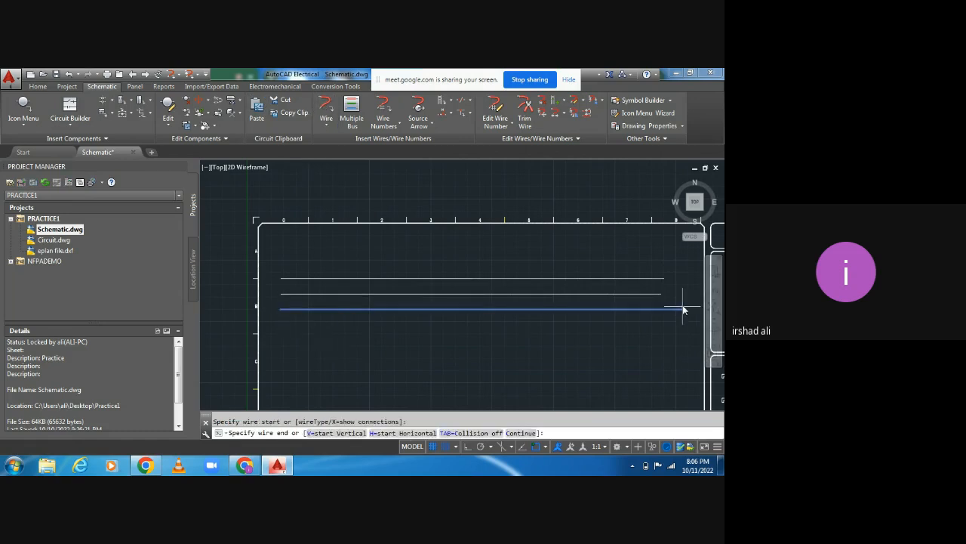
{"action": "left_click", "coordinate": [661, 309]}
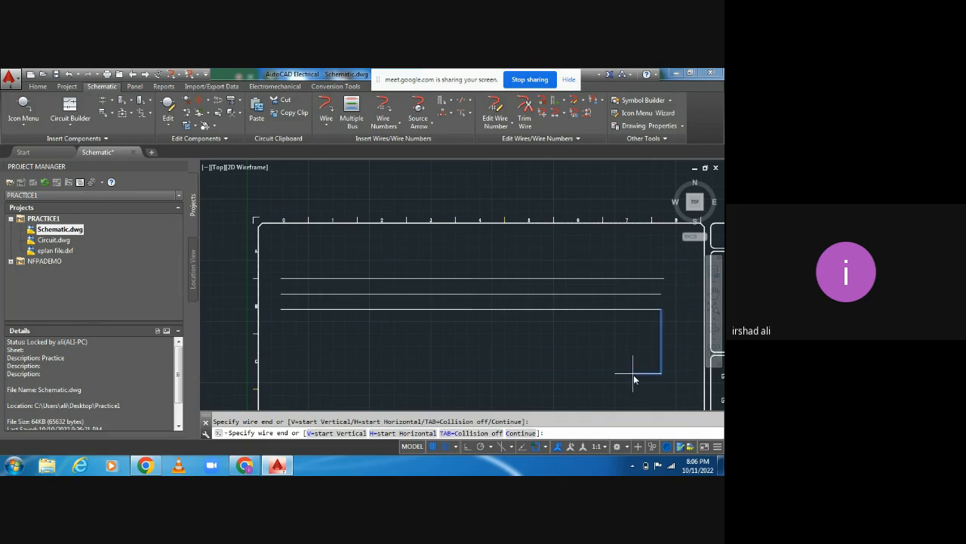
{"action": "key", "text": "Escape"}
Erase the three individually drawn horizontal wires from the frame.
{"action": "middle_click_drag", "start_coordinate": [612, 313], "coordinate": [551, 293]}
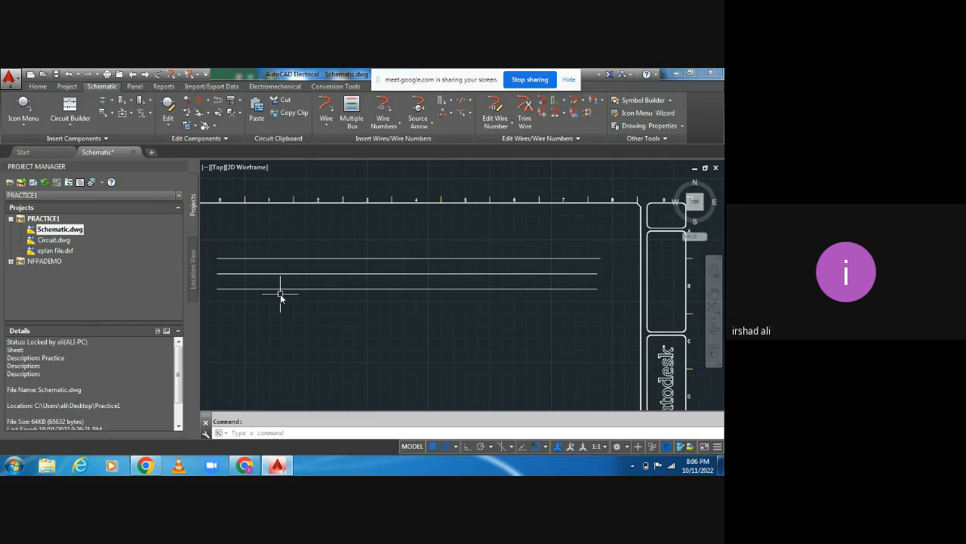
{"action": "scroll", "coordinate": [431, 300], "scroll_direction": "down", "scroll_amount": 4}
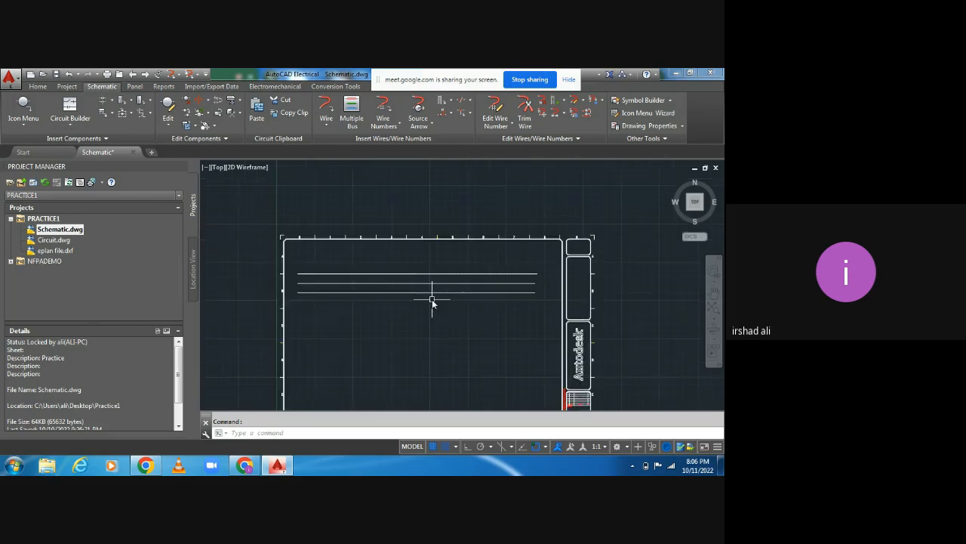
{"action": "mouse_move", "coordinate": [502, 276]}
{"action": "left_mouse_down"}
{"action": "mouse_move", "coordinate": [498, 299]}
{"action": "mouse_move", "coordinate": [408, 317]}
{"action": "mouse_move", "coordinate": [360, 272]}
{"action": "left_mouse_up"}
{"action": "key", "text": "Delete"}
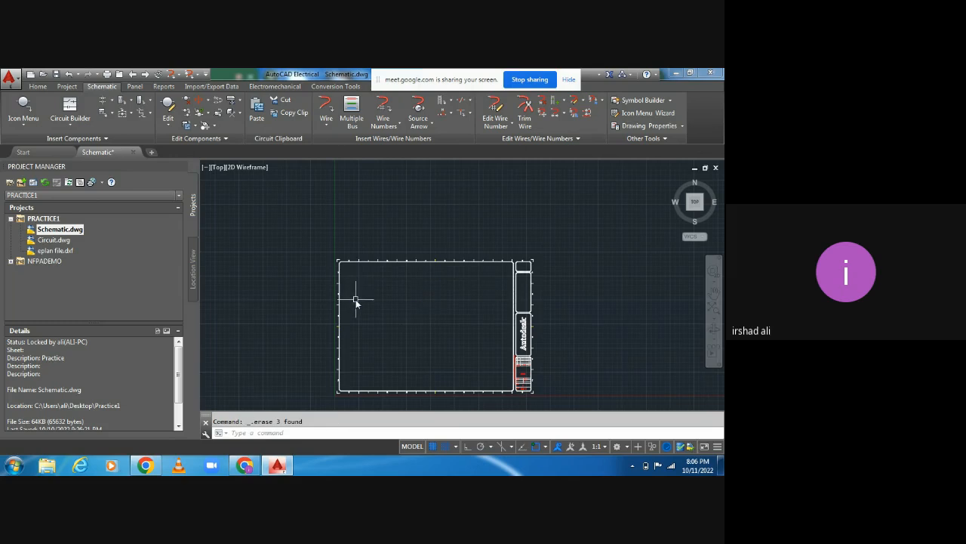
Draw a horizontal multiple wire bus of 5 wires with spacing 10, starting in empty space, across the frame's upper part.
{"action": "left_click", "coordinate": [352, 120]}
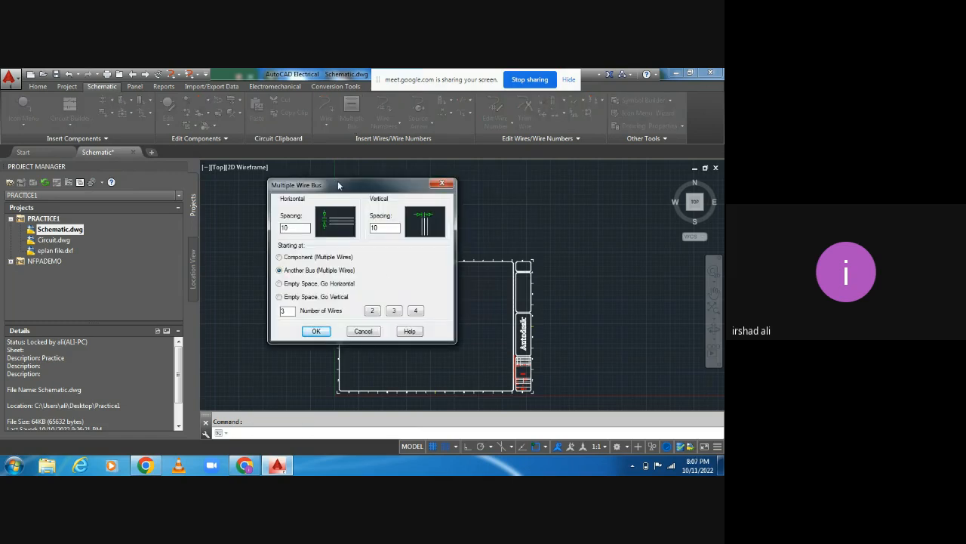
{"action": "left_click_drag", "start_coordinate": [337, 180], "coordinate": [364, 213]}
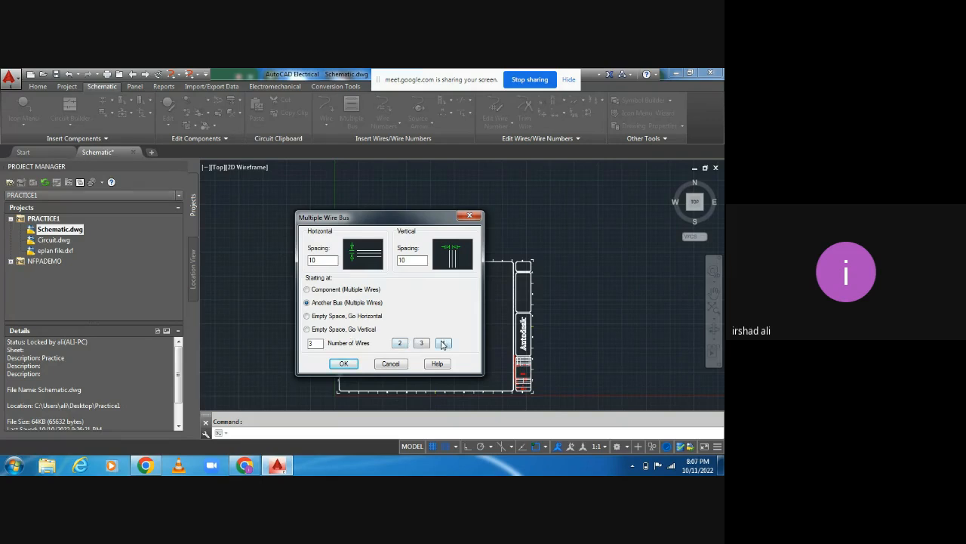
{"action": "double_click", "coordinate": [317, 344]}
{"action": "double_click", "coordinate": [318, 260]}
{"action": "double_click", "coordinate": [412, 260]}
{"action": "left_click", "coordinate": [307, 316]}
{"action": "left_click", "coordinate": [307, 330]}
{"action": "left_click", "coordinate": [307, 315]}
{"action": "left_click", "coordinate": [308, 317]}
{"action": "left_click", "coordinate": [345, 364]}
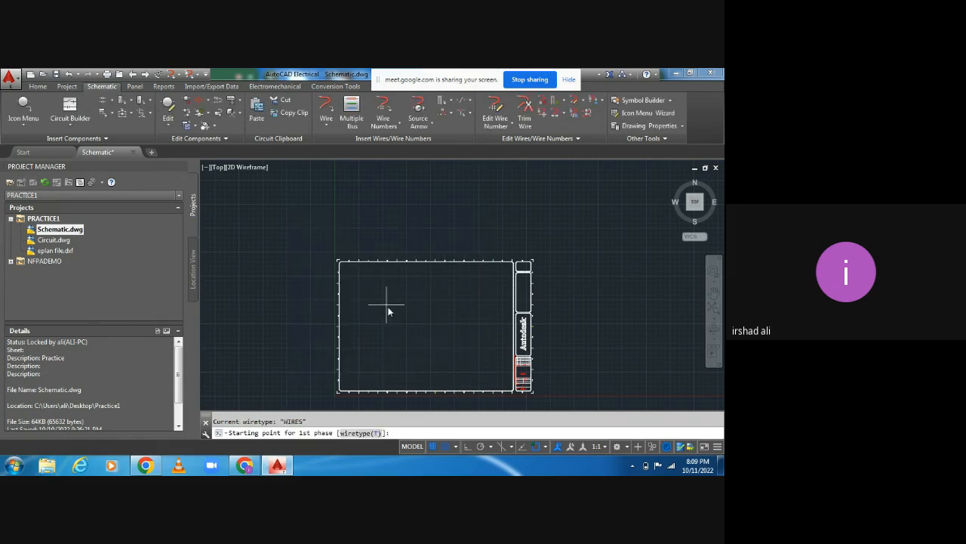
{"action": "left_click", "coordinate": [351, 279]}
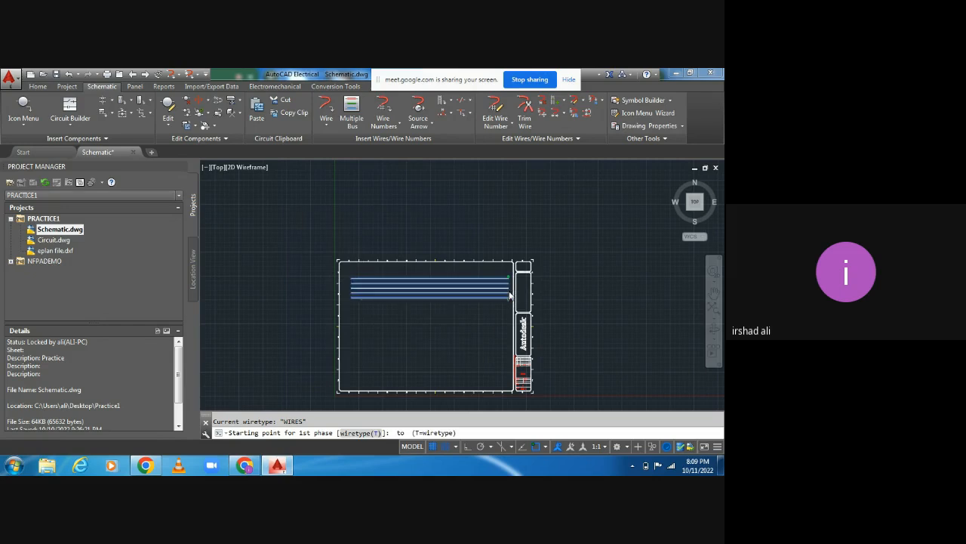
{"action": "left_click", "coordinate": [511, 296]}
Dimension the spacing between the first two bus wires at their left ends.
{"action": "scroll", "coordinate": [401, 295], "scroll_direction": "up", "scroll_amount": 4}
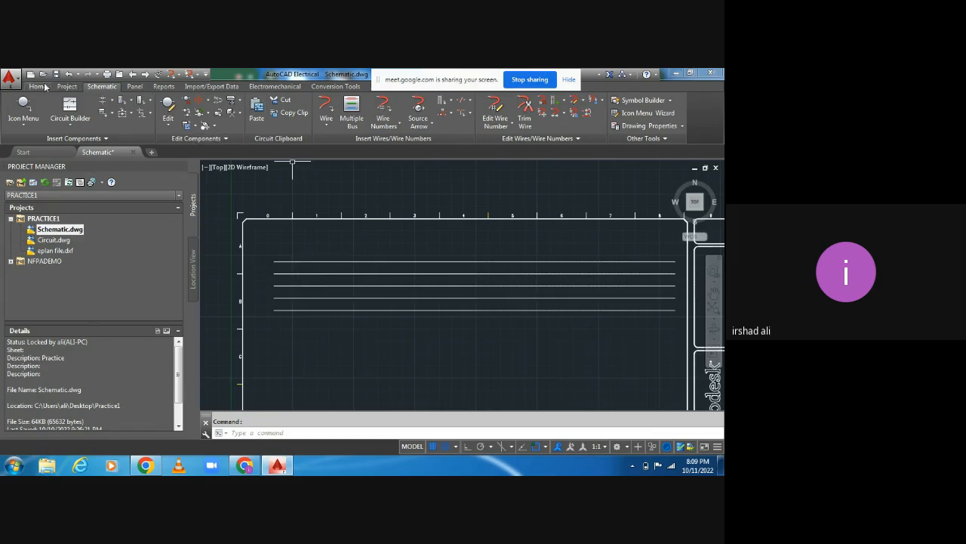
{"action": "left_click", "coordinate": [38, 86]}
{"action": "left_click", "coordinate": [376, 109]}
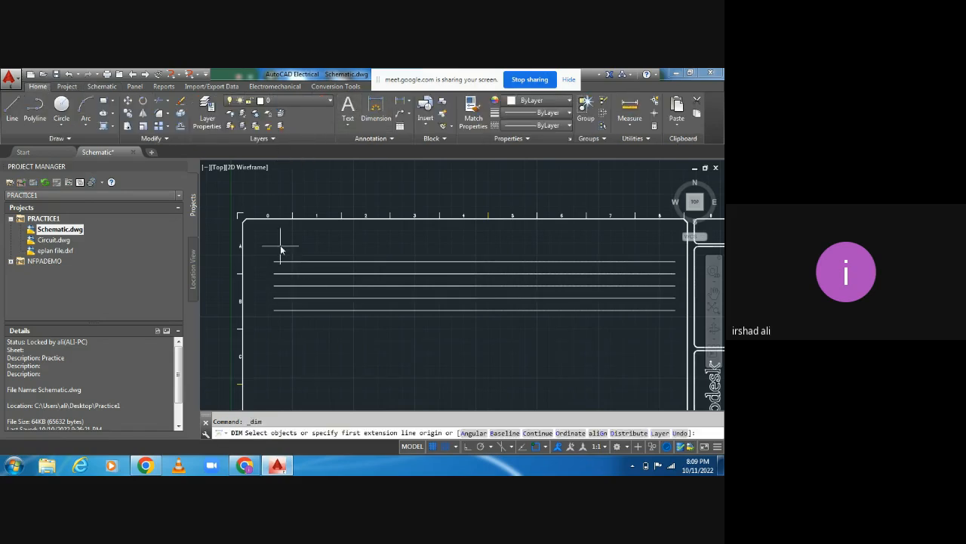
{"action": "left_click", "coordinate": [273, 262]}
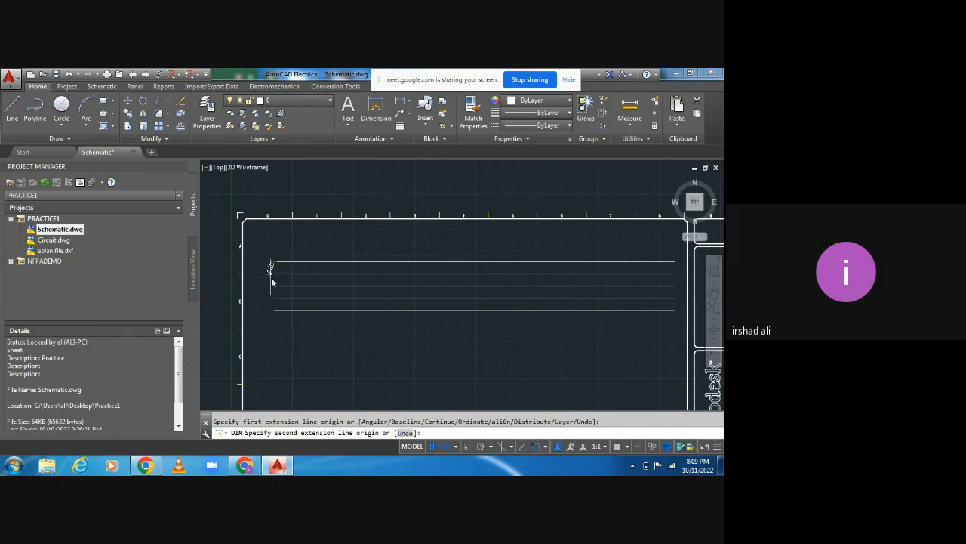
{"action": "left_click", "coordinate": [274, 275]}
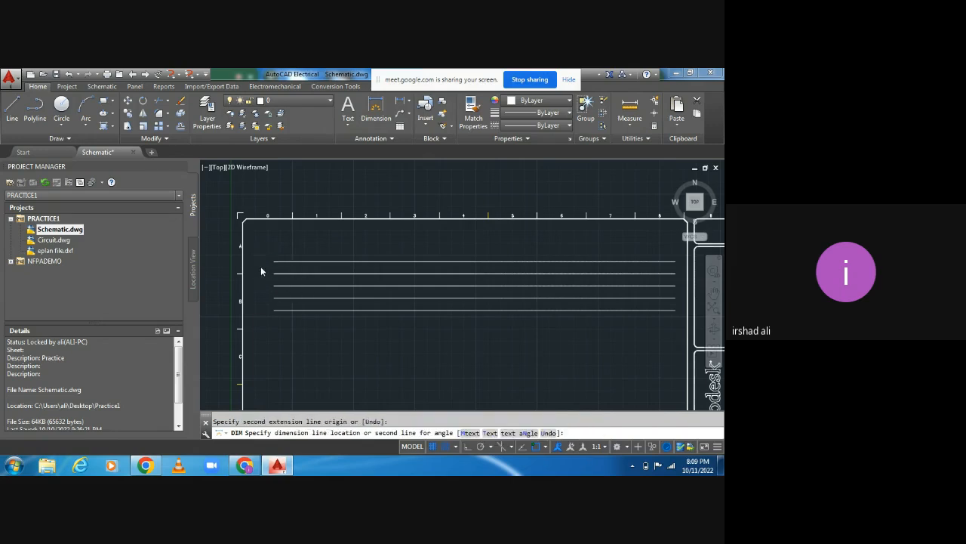
{"action": "left_click", "coordinate": [262, 274]}
{"action": "scroll", "coordinate": [261, 266], "scroll_direction": "up", "scroll_amount": 8}
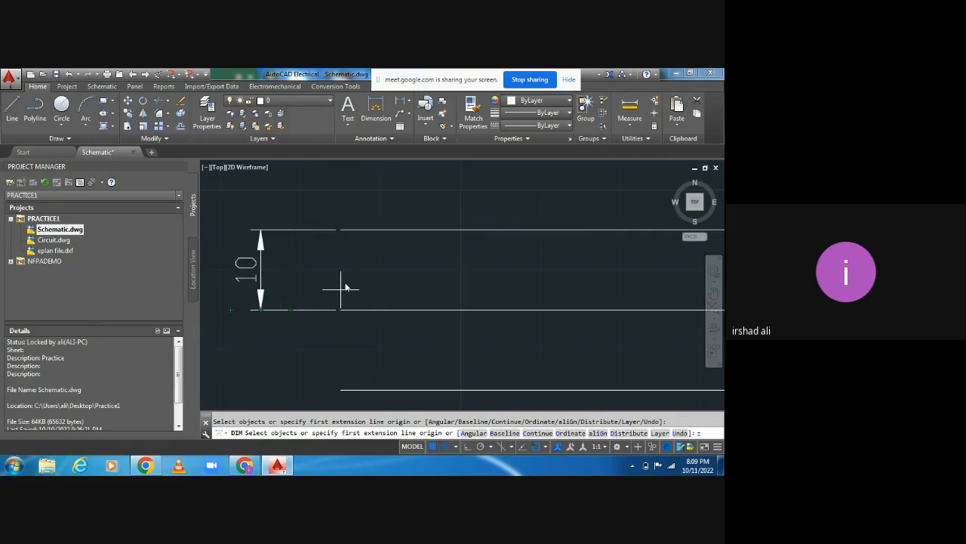
End dimensioning and erase the spacing dimension beside the bus wires.
{"action": "key", "text": "Escape"}
{"action": "mouse_move", "coordinate": [221, 208]}
{"action": "left_mouse_down"}
{"action": "mouse_move", "coordinate": [248, 323]}
{"action": "mouse_move", "coordinate": [314, 263]}
{"action": "mouse_move", "coordinate": [310, 242]}
{"action": "left_mouse_up"}
{"action": "mouse_move", "coordinate": [325, 208]}
{"action": "left_mouse_down"}
{"action": "mouse_move", "coordinate": [237, 356]}
{"action": "mouse_move", "coordinate": [234, 339]}
{"action": "left_mouse_up"}
{"action": "key", "text": "Delete"}
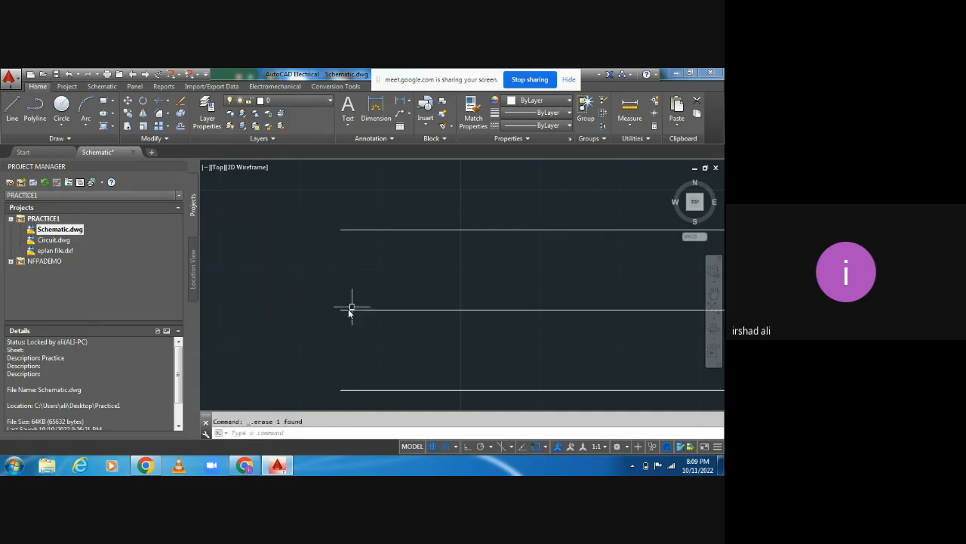
Erase all five horizontal bus wires from the frame.
{"action": "scroll", "coordinate": [350, 309], "scroll_direction": "down", "scroll_amount": 10}
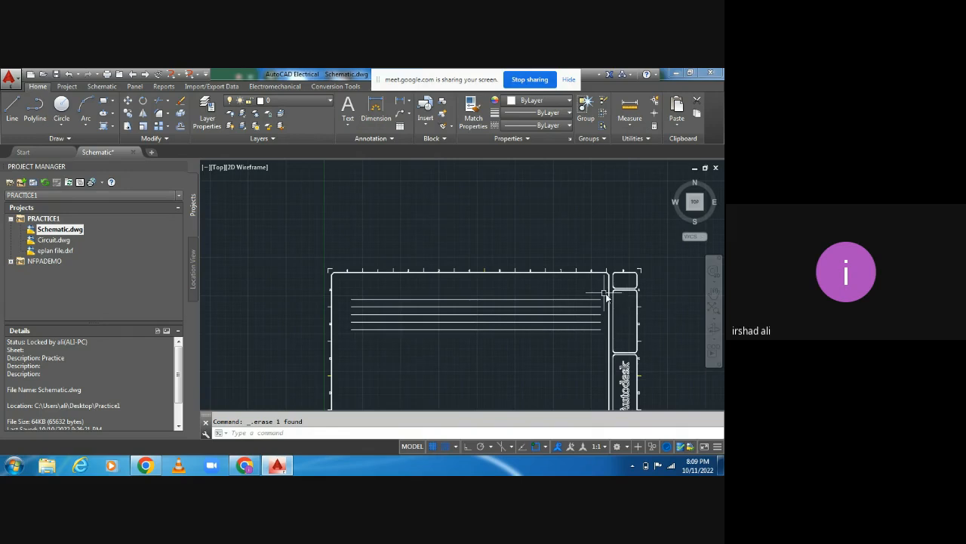
{"action": "mouse_move", "coordinate": [598, 292]}
{"action": "left_mouse_down"}
{"action": "mouse_move", "coordinate": [552, 345]}
{"action": "mouse_move", "coordinate": [380, 352]}
{"action": "mouse_move", "coordinate": [390, 339]}
{"action": "left_mouse_up"}
{"action": "key", "text": "Delete"}
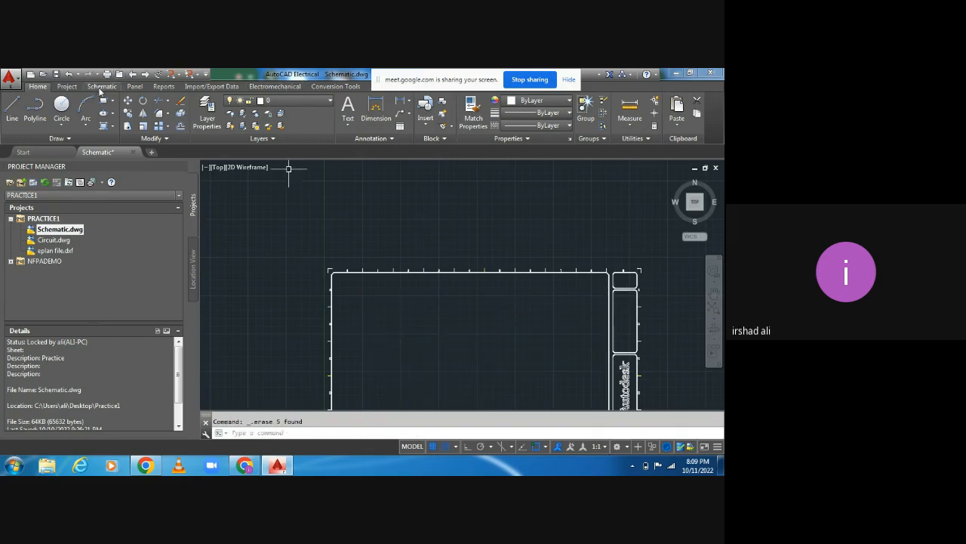
Draw a vertical multiple wire bus of 3 wires with spacing 10, starting in empty space, down the frame's left part.
{"action": "left_click", "coordinate": [101, 86]}
{"action": "left_click", "coordinate": [351, 113]}
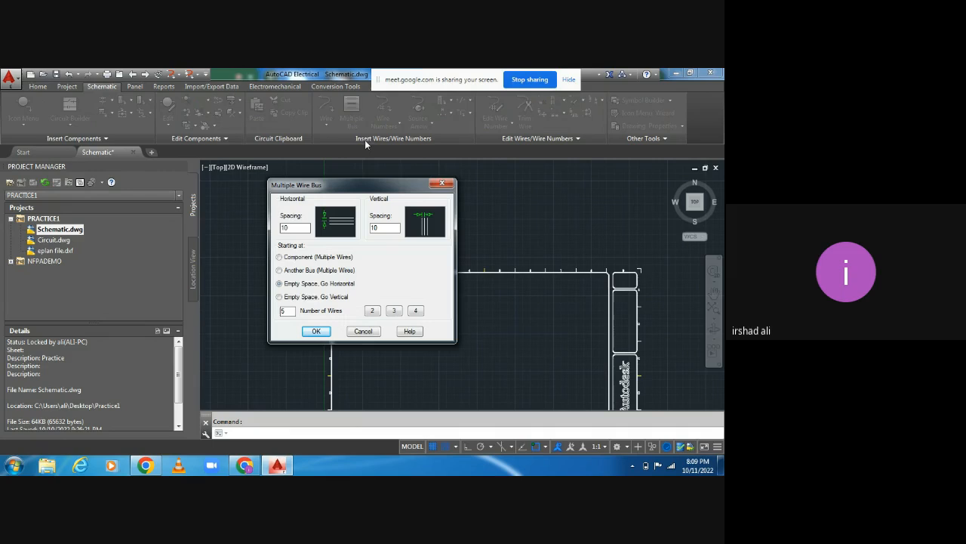
{"action": "left_click", "coordinate": [281, 296]}
{"action": "type", "text": "3"}
{"action": "left_click", "coordinate": [317, 333]}
{"action": "middle_click_drag", "start_coordinate": [427, 356], "coordinate": [388, 248]}
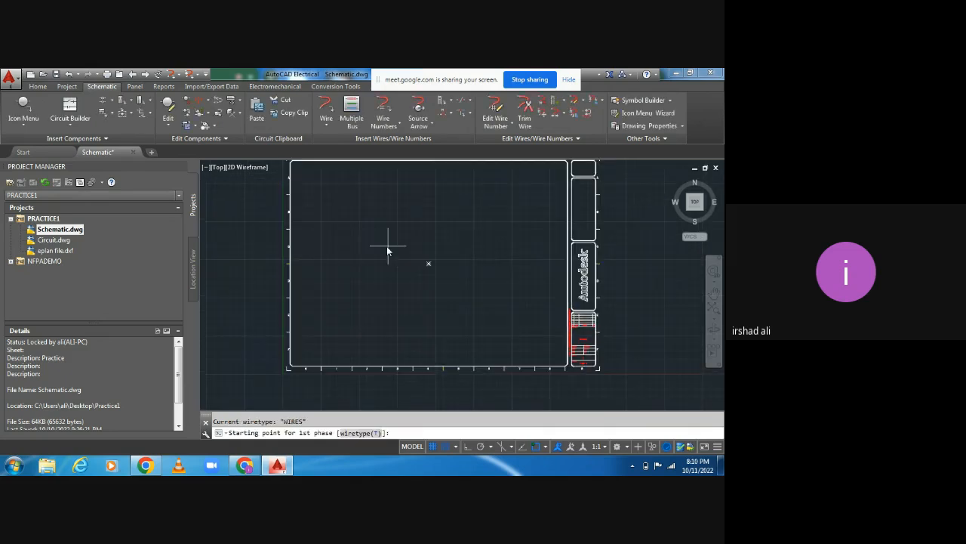
{"action": "left_click", "coordinate": [339, 177]}
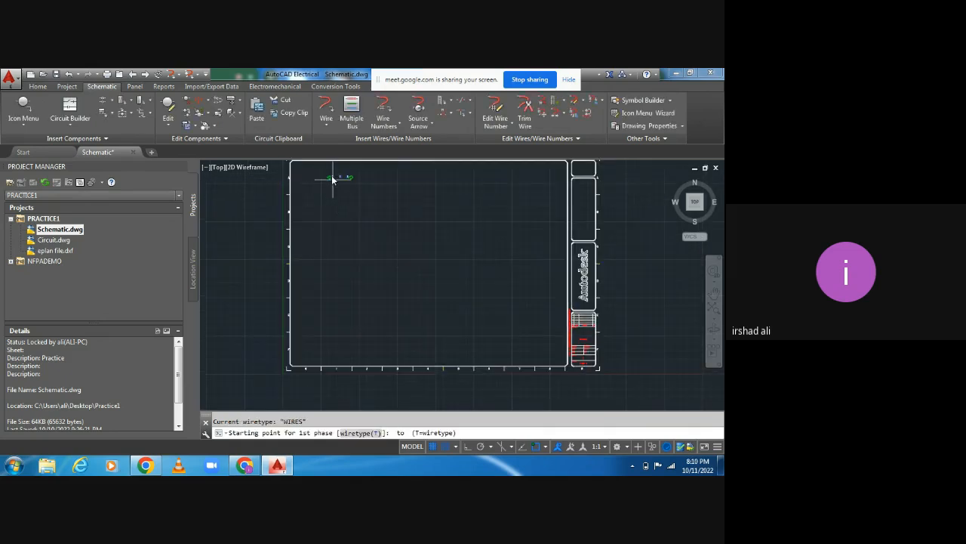
{"action": "left_click", "coordinate": [343, 341]}
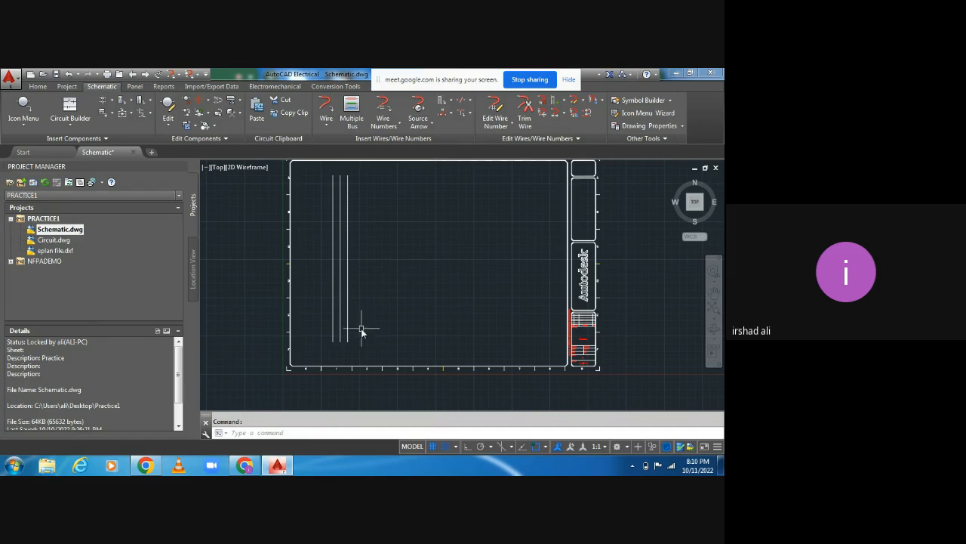
Erase all three vertical bus wires from the frame.
{"action": "left_click", "coordinate": [408, 244]}
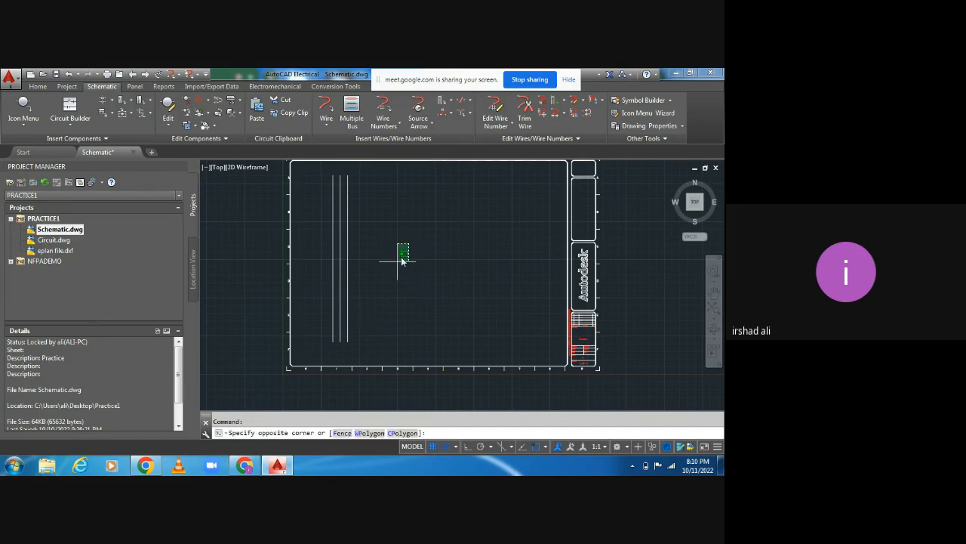
{"action": "mouse_move", "coordinate": [402, 259]}
{"action": "left_mouse_down"}
{"action": "mouse_move", "coordinate": [319, 280]}
{"action": "mouse_move", "coordinate": [317, 259]}
{"action": "left_mouse_up"}
{"action": "key", "text": "Delete"}
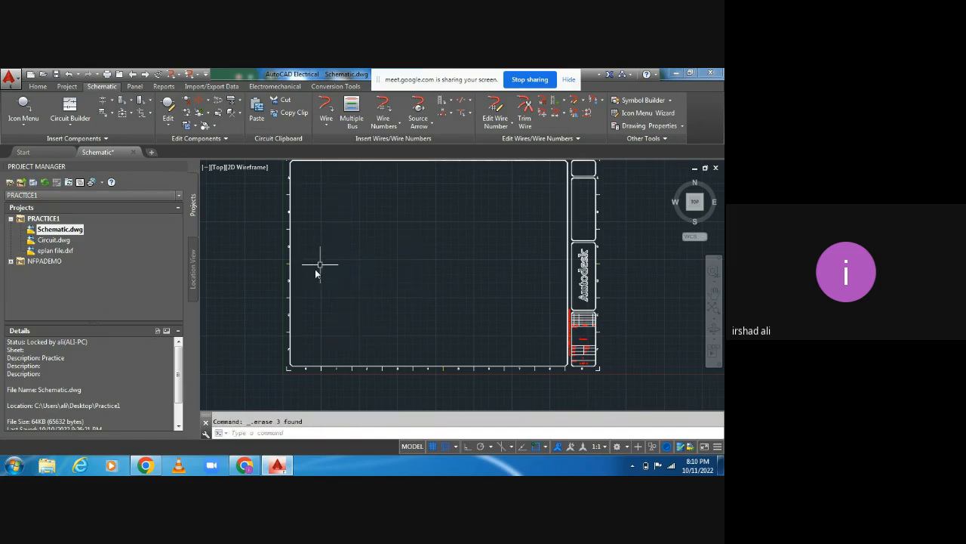
Draw a horizontal multiple wire bus of 3 wires with spacing 10, starting in empty space, across the frame's upper part.
{"action": "mouse_move", "coordinate": [365, 234]}
{"action": "middle_mouse_down"}
{"action": "mouse_move", "coordinate": [359, 254]}
{"action": "mouse_move", "coordinate": [356, 246]}
{"action": "middle_mouse_up"}
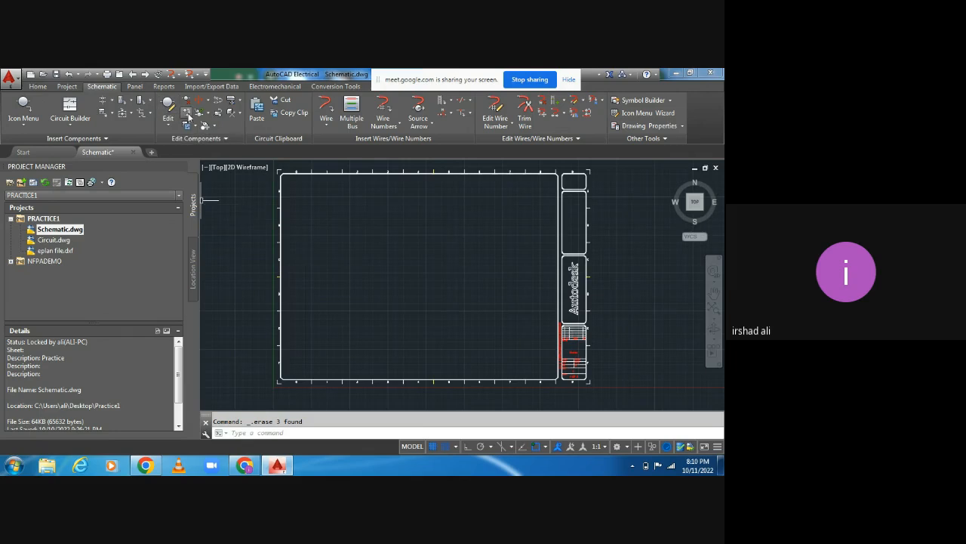
{"action": "left_click", "coordinate": [352, 114]}
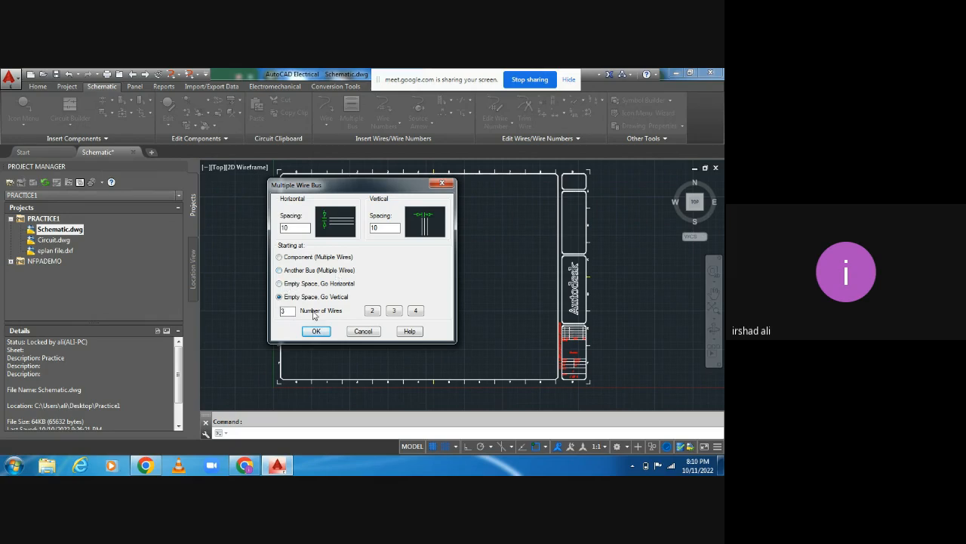
{"action": "left_click", "coordinate": [279, 283]}
{"action": "left_click", "coordinate": [315, 331]}
{"action": "left_click", "coordinate": [299, 200]}
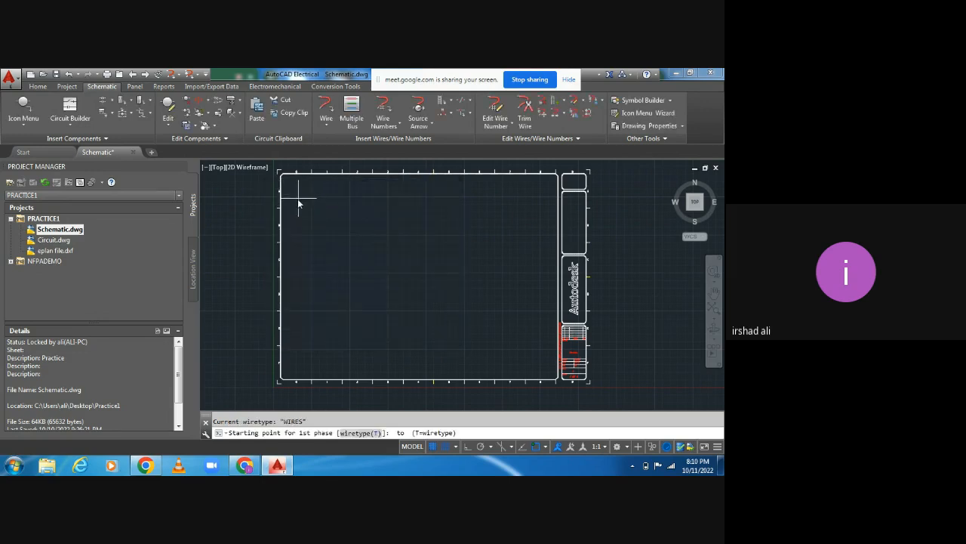
{"action": "left_click", "coordinate": [538, 214]}
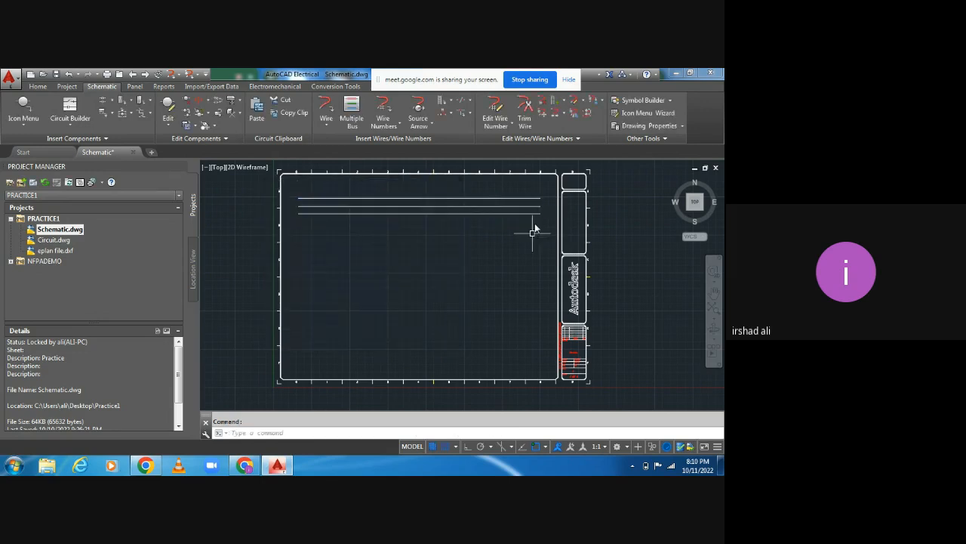
Branch a 3-wire bus with spacing 10 off the existing horizontal bus, running from its uppermost wire down toward the frame's lower edge.
{"action": "left_click", "coordinate": [351, 114]}
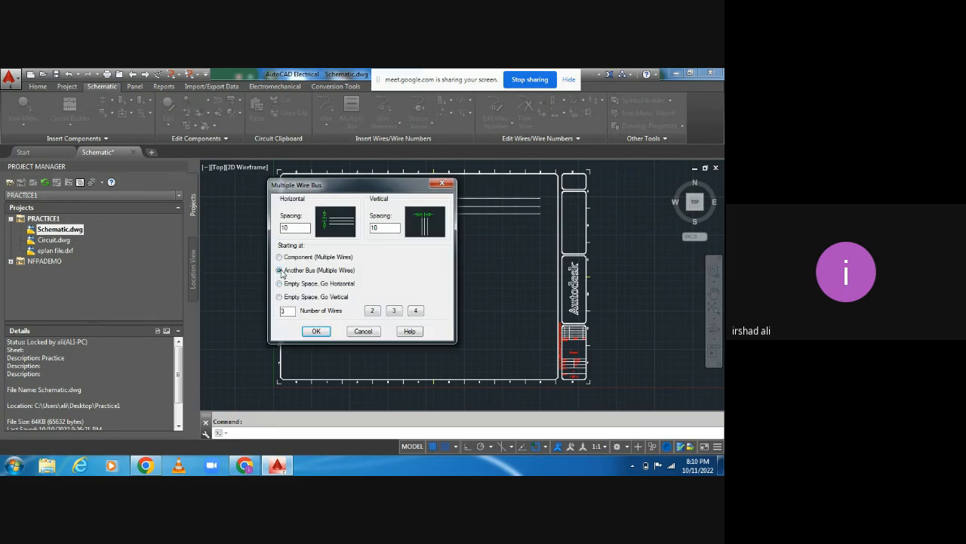
{"action": "left_click", "coordinate": [280, 270]}
{"action": "left_click", "coordinate": [315, 332]}
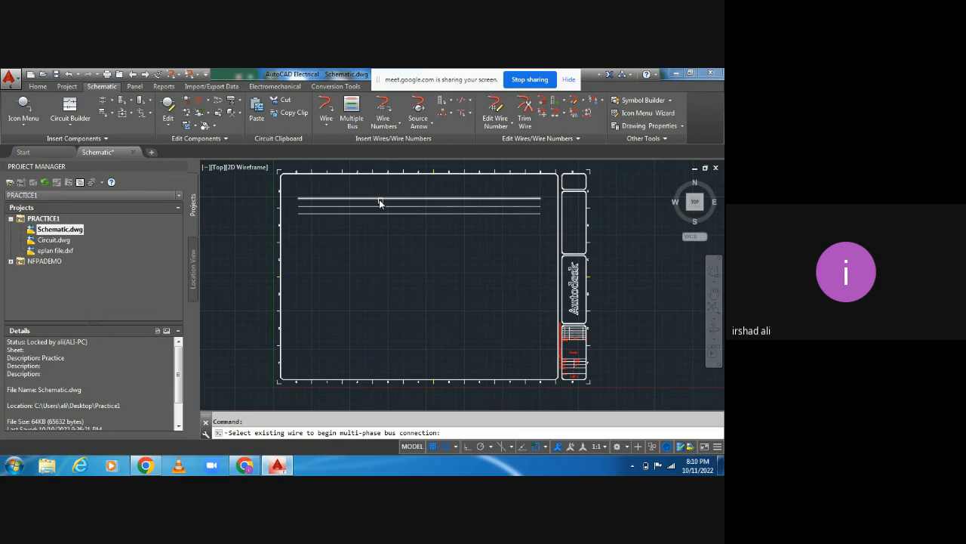
{"action": "left_click", "coordinate": [380, 200]}
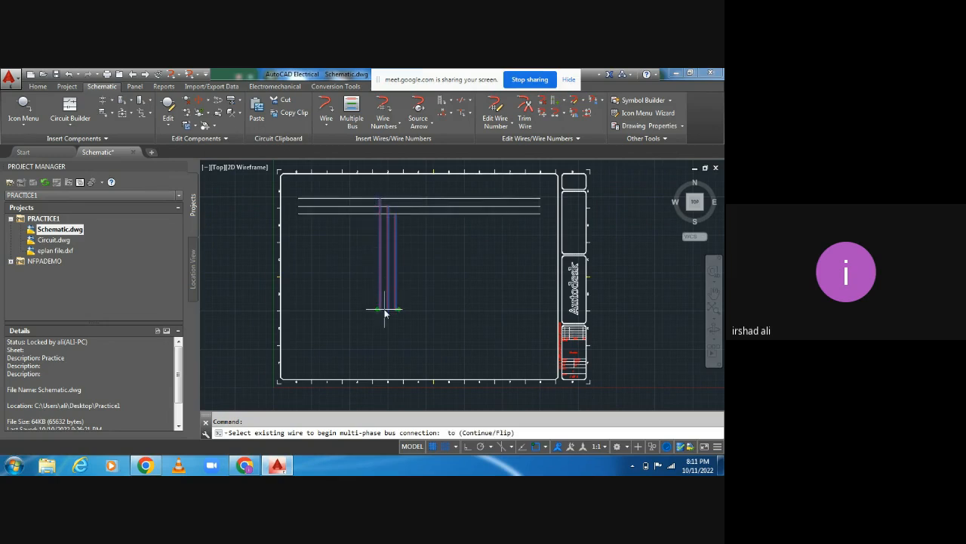
{"action": "left_click", "coordinate": [385, 348]}
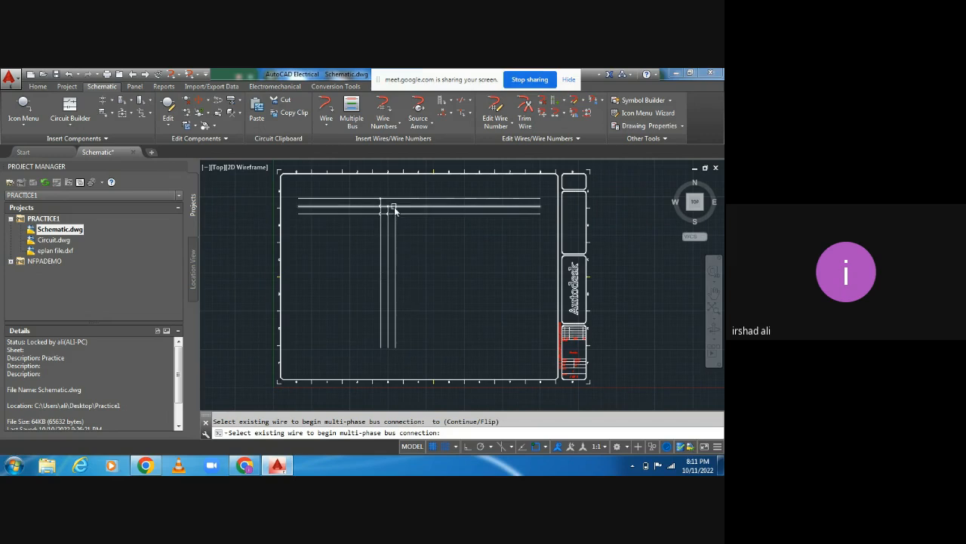
{"action": "scroll", "coordinate": [392, 209], "scroll_direction": "up", "scroll_amount": 5}
{"action": "middle_click_drag", "start_coordinate": [395, 209], "coordinate": [390, 261]}
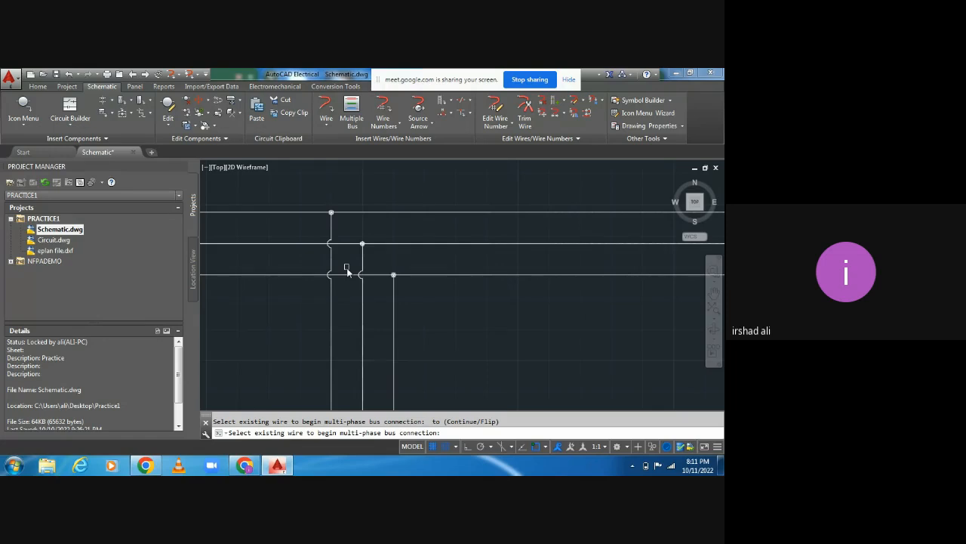
{"action": "key", "text": "Escape"}
{"action": "scroll", "coordinate": [408, 325], "scroll_direction": "down", "scroll_amount": 4}
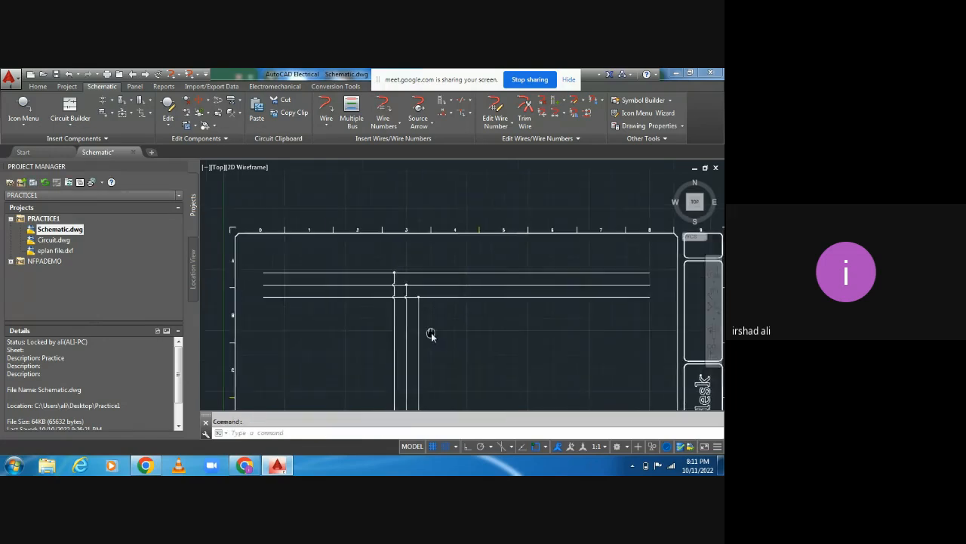
{"action": "middle_click_drag", "start_coordinate": [318, 294], "coordinate": [355, 262]}
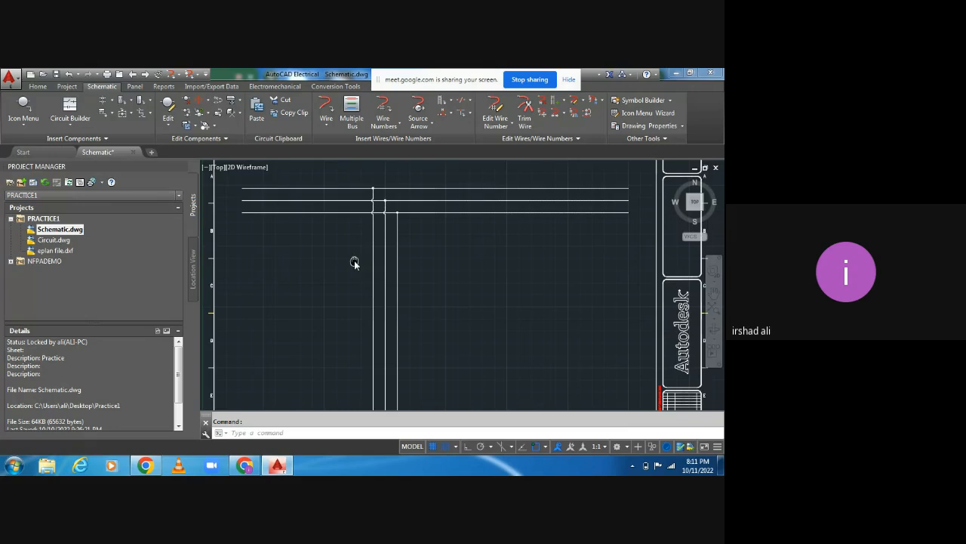
{"action": "scroll", "coordinate": [350, 273], "scroll_direction": "down", "scroll_amount": 2}
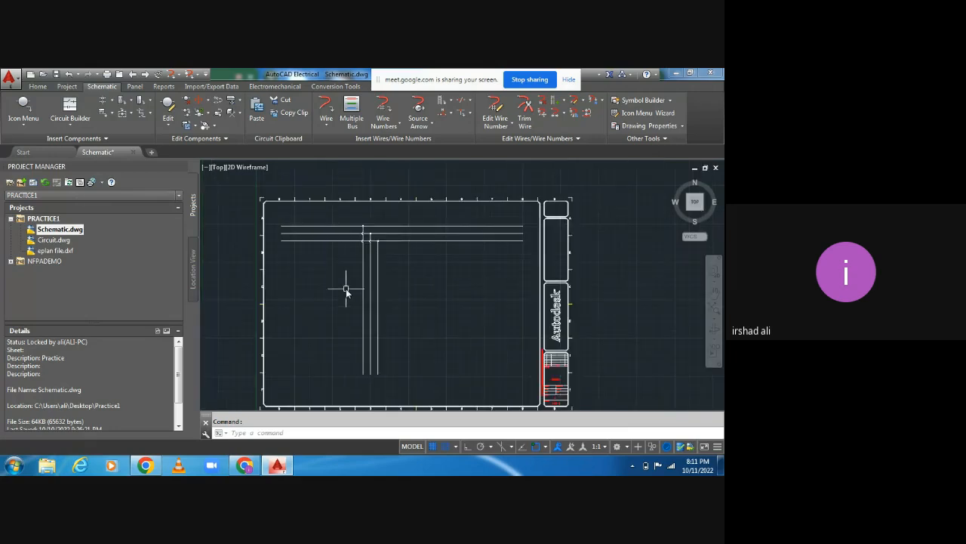
{"action": "left_click", "coordinate": [24, 125]}
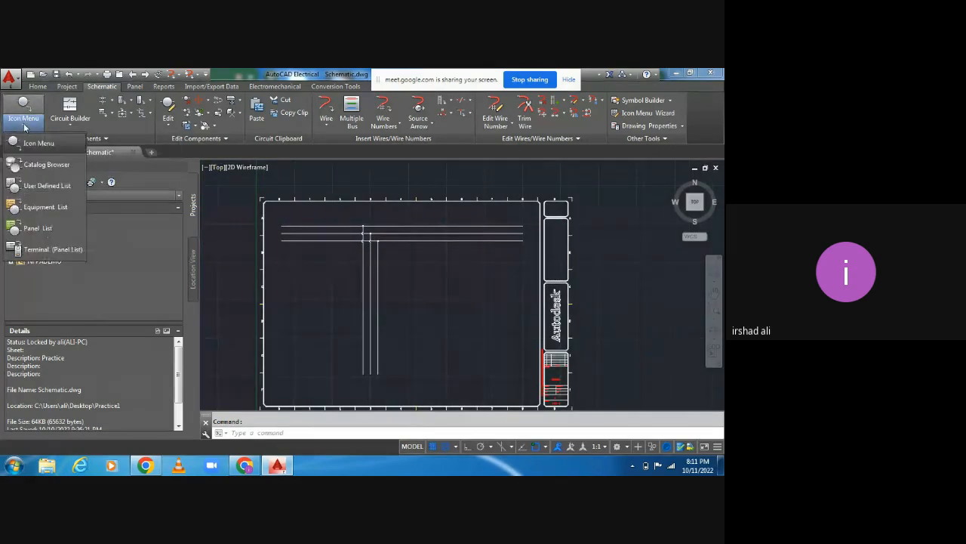
{"action": "left_click", "coordinate": [353, 119]}
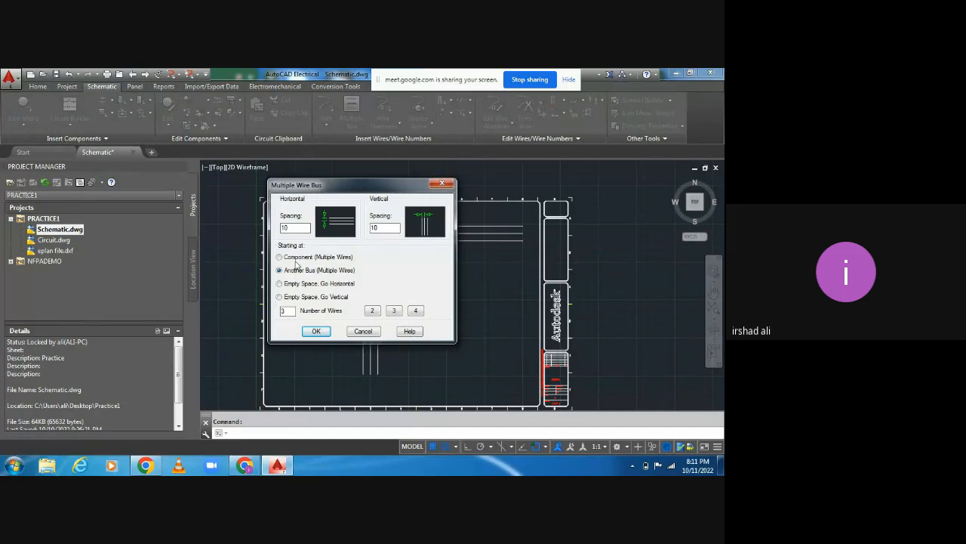
{"action": "left_click", "coordinate": [443, 185]}
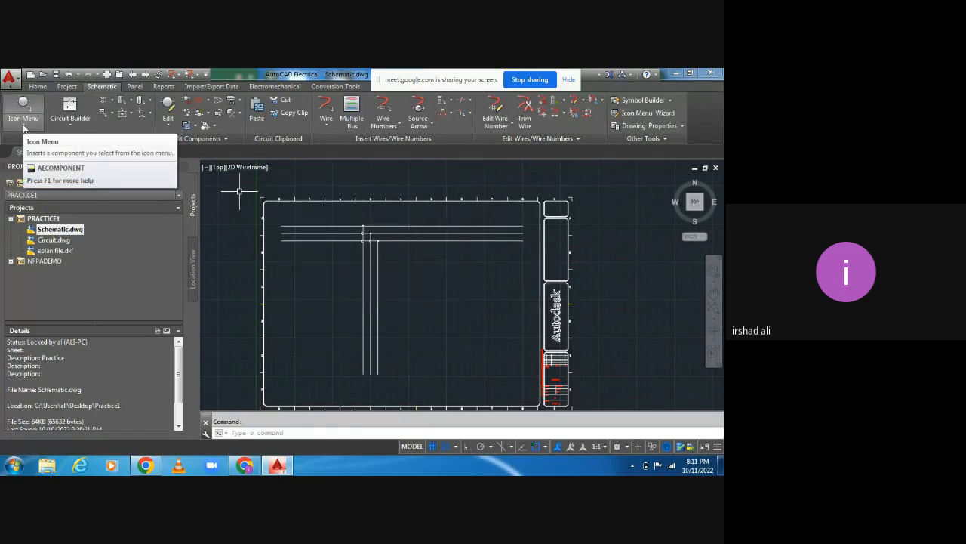
Insert a 3 Phase Motor from the Motor Control symbols at the lower endpoint of the middle vertical bus wire.
{"action": "left_click", "coordinate": [23, 125]}
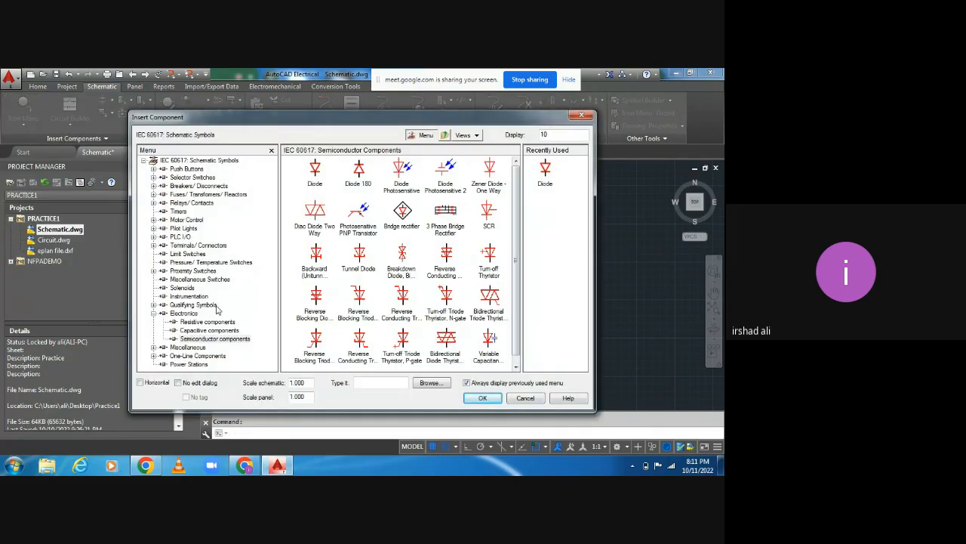
{"action": "left_click", "coordinate": [198, 220]}
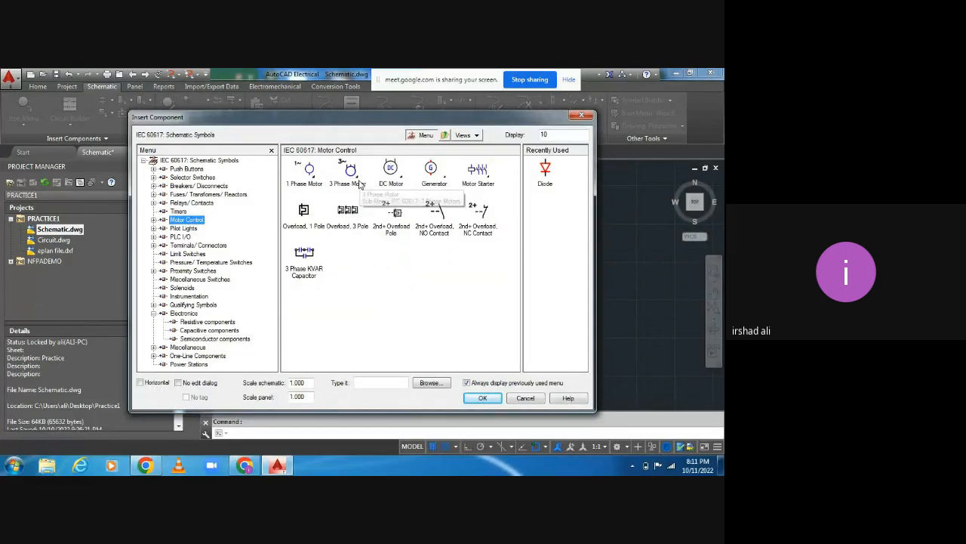
{"action": "left_click", "coordinate": [352, 175]}
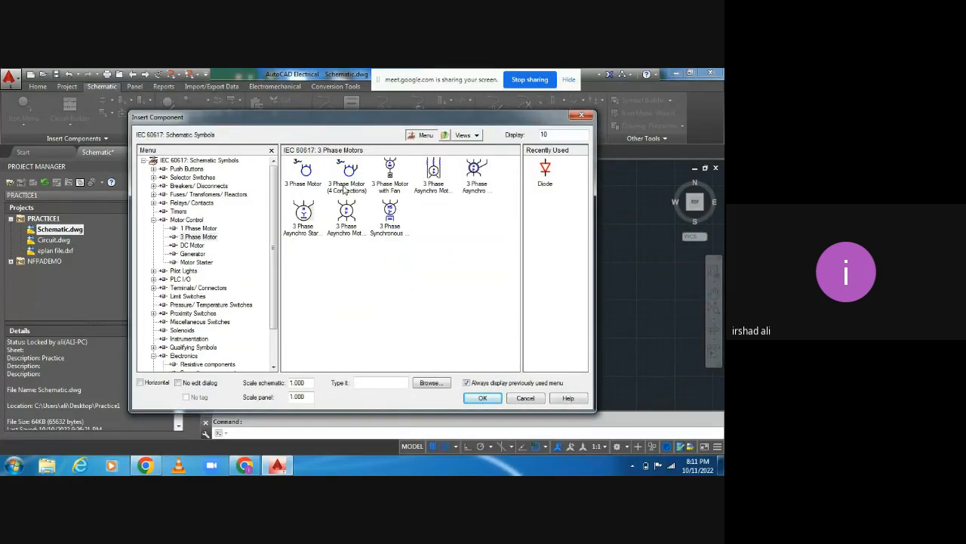
{"action": "left_click", "coordinate": [306, 173]}
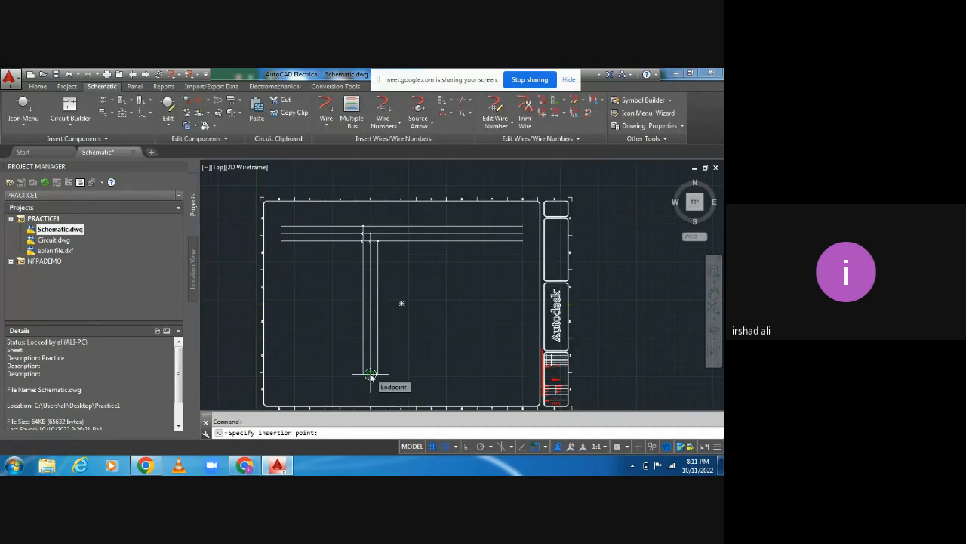
{"action": "scroll", "coordinate": [370, 375], "scroll_direction": "up", "scroll_amount": 4}
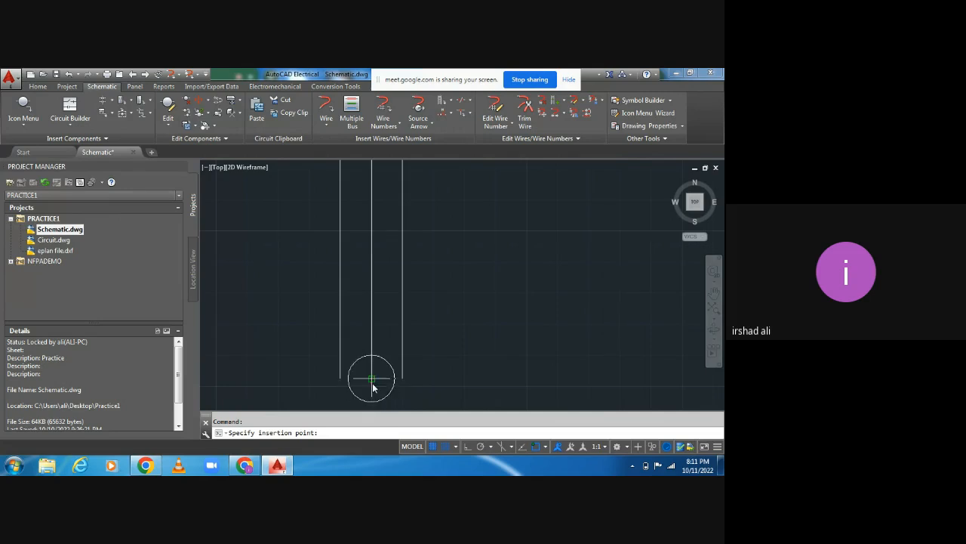
{"action": "left_click", "coordinate": [372, 377]}
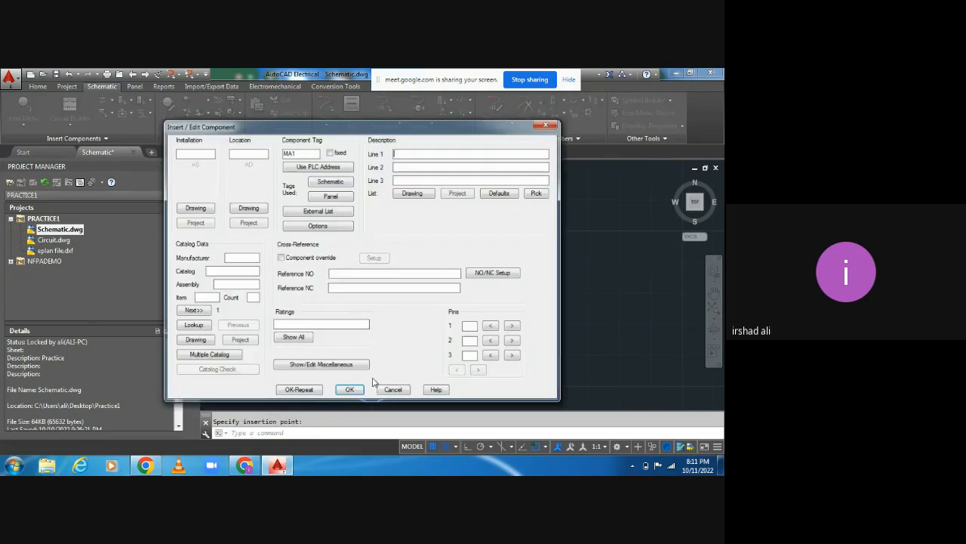
Set the inserted motor's first description line to "motor" and accept the component.
{"action": "left_click", "coordinate": [398, 153]}
{"action": "type", "text": "m1"}
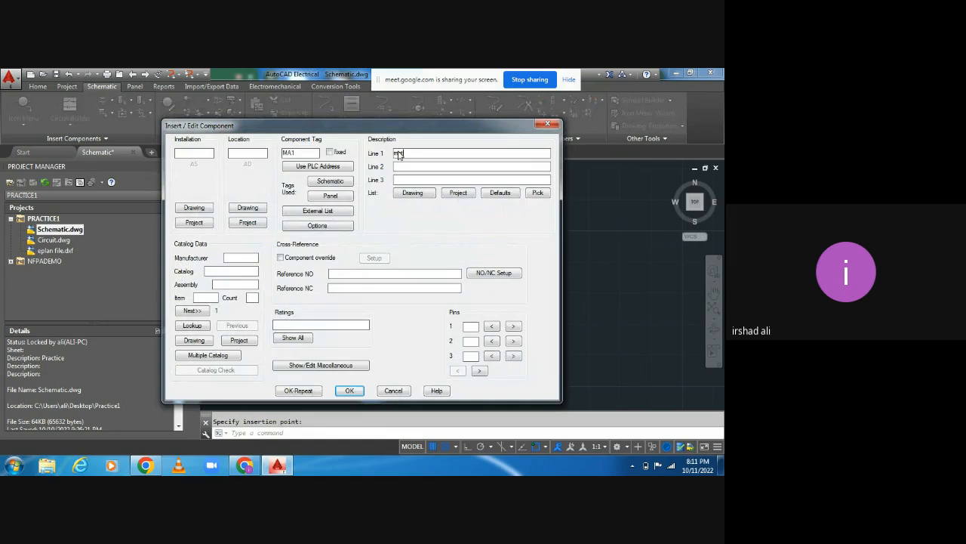
{"action": "type", "text": "tor"}
{"action": "left_click", "coordinate": [350, 390]}
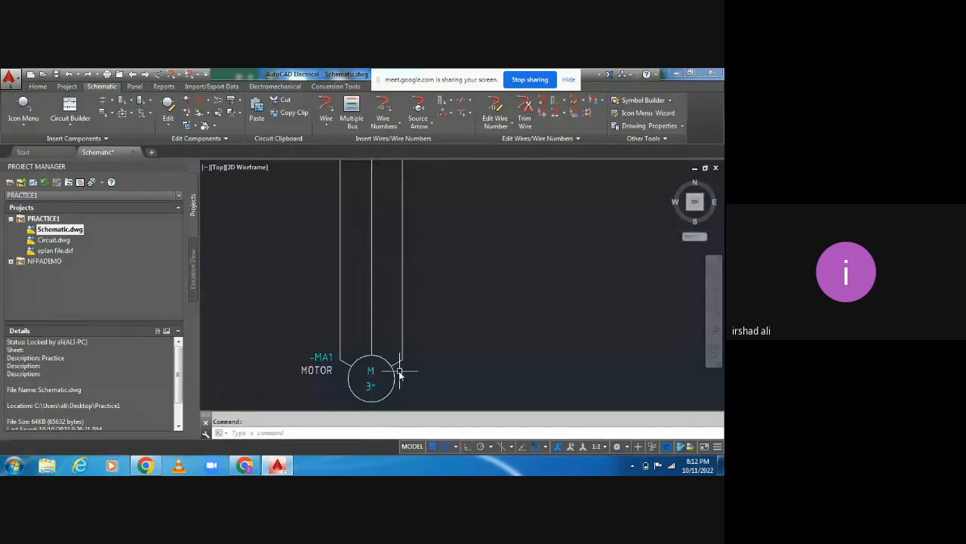
Examine how the vertical bus wires connect to the motor symbol and to the horizontal bus.
{"action": "scroll", "coordinate": [373, 370], "scroll_direction": "up", "scroll_amount": 5}
{"action": "scroll", "coordinate": [423, 370], "scroll_direction": "up", "scroll_amount": 5}
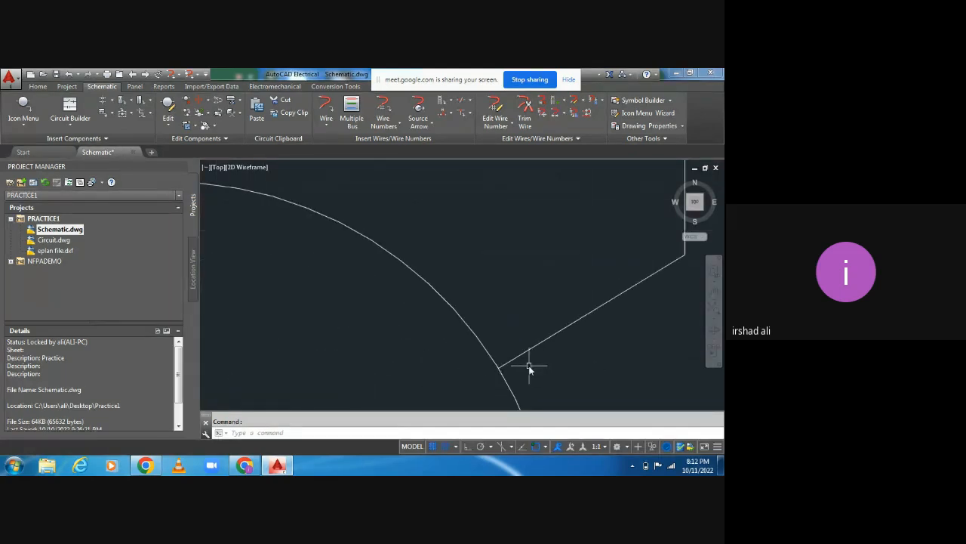
{"action": "scroll", "coordinate": [528, 366], "scroll_direction": "down", "scroll_amount": 7}
{"action": "middle_click_drag", "start_coordinate": [517, 302], "coordinate": [483, 359]}
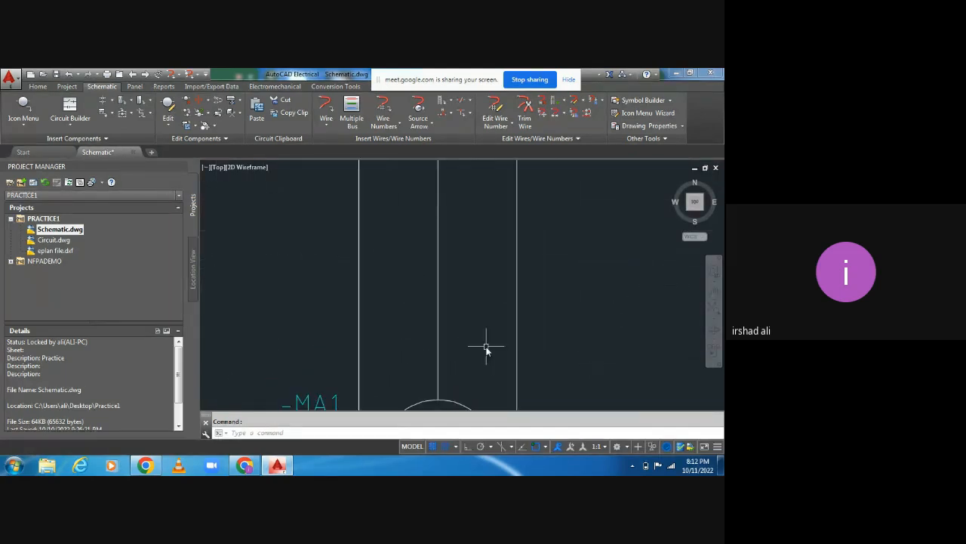
{"action": "scroll", "coordinate": [487, 346], "scroll_direction": "down", "scroll_amount": 5}
{"action": "middle_click_drag", "start_coordinate": [520, 196], "coordinate": [480, 302]}
{"action": "scroll", "coordinate": [480, 302], "scroll_direction": "down", "scroll_amount": 2}
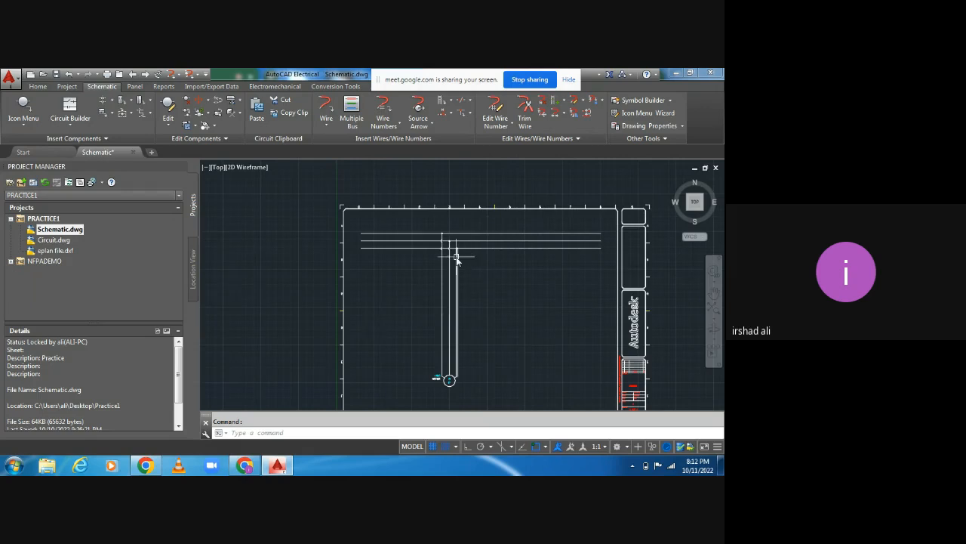
Insert a Circuit Breaker from the Circuit Breaker 3 Poles symbols on the uppermost horizontal bus wire, between its free end and the vertical branch.
{"action": "left_click", "coordinate": [23, 127]}
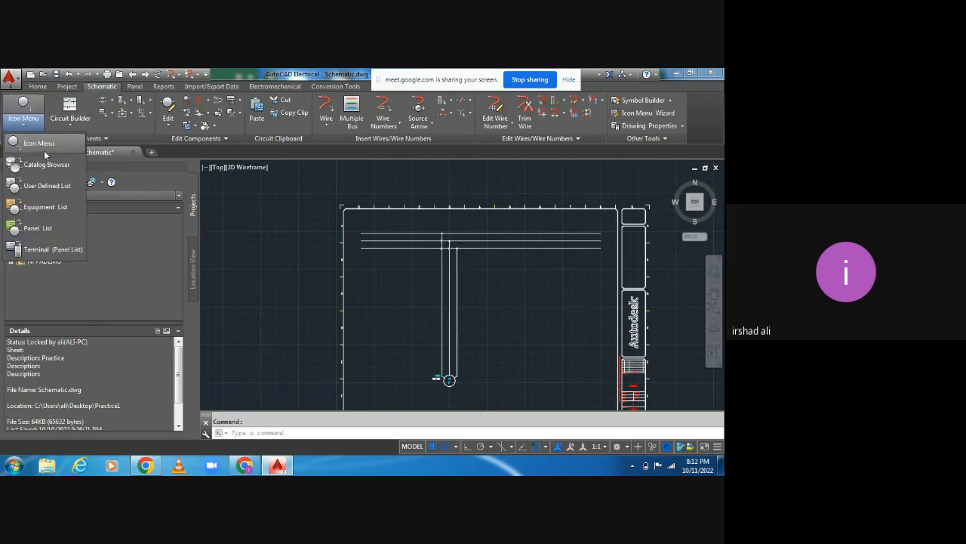
{"action": "left_click", "coordinate": [45, 146]}
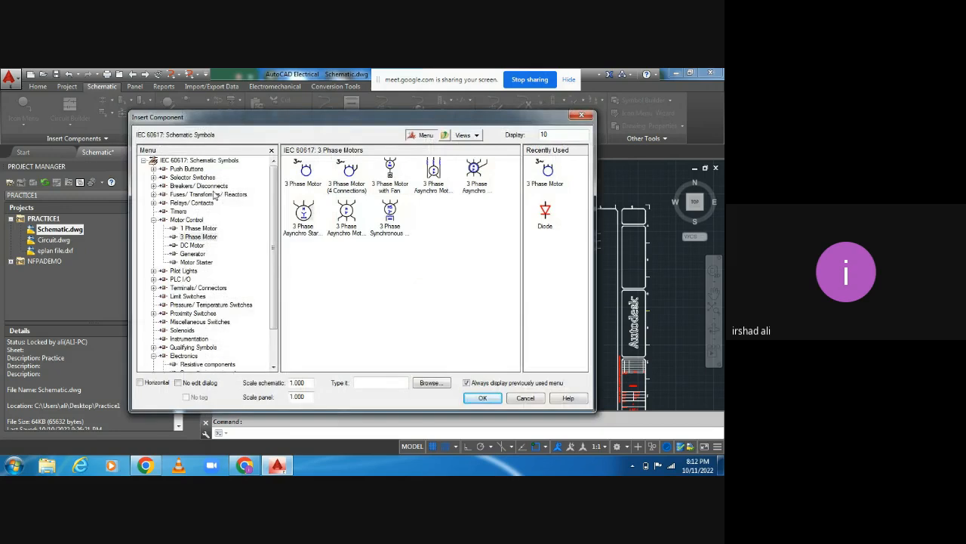
{"action": "left_click", "coordinate": [153, 185]}
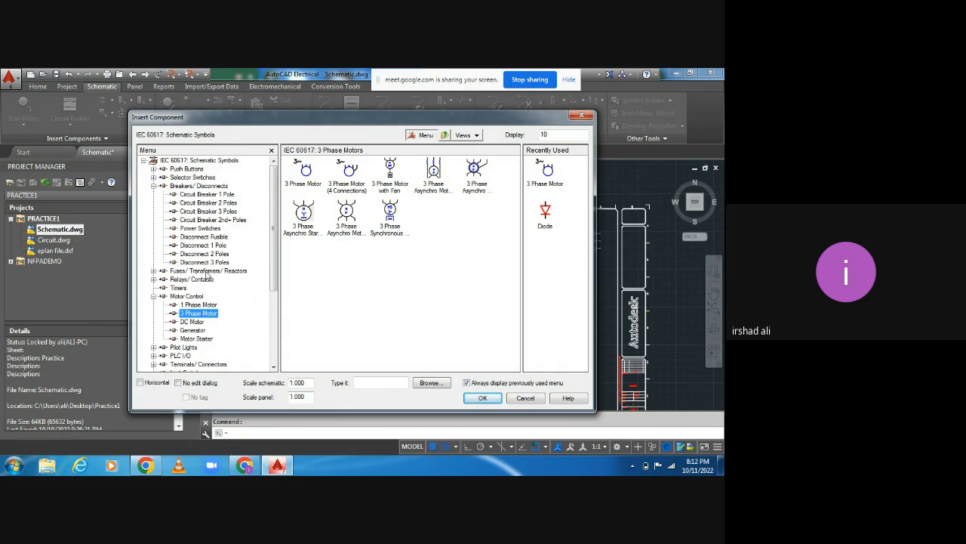
{"action": "left_click", "coordinate": [211, 212]}
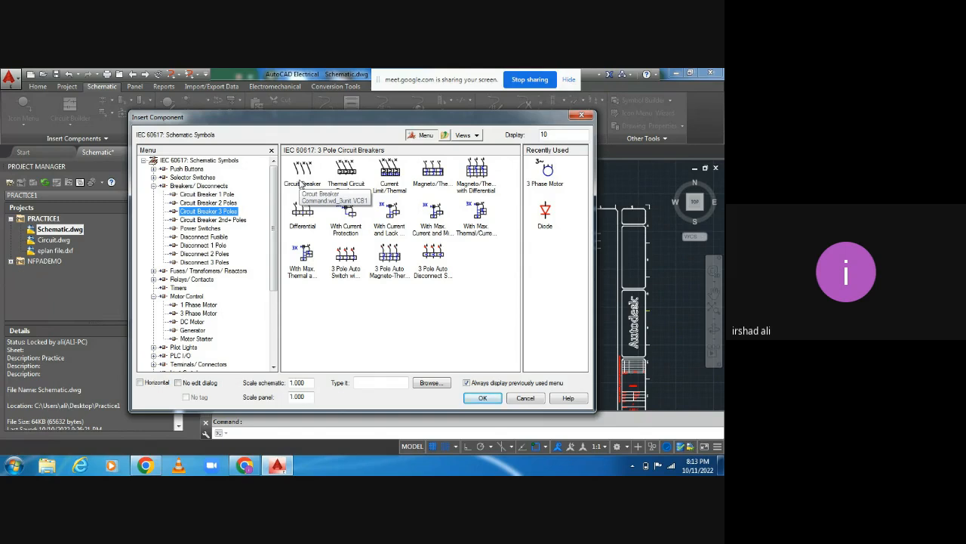
{"action": "left_click", "coordinate": [299, 183]}
{"action": "scroll", "coordinate": [386, 243], "scroll_direction": "up", "scroll_amount": 2}
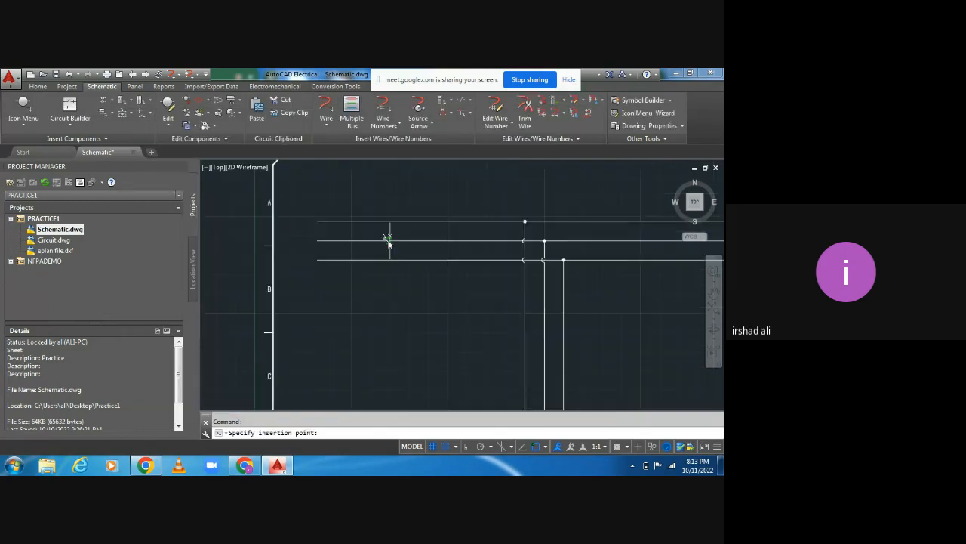
{"action": "scroll", "coordinate": [404, 221], "scroll_direction": "up", "scroll_amount": 4}
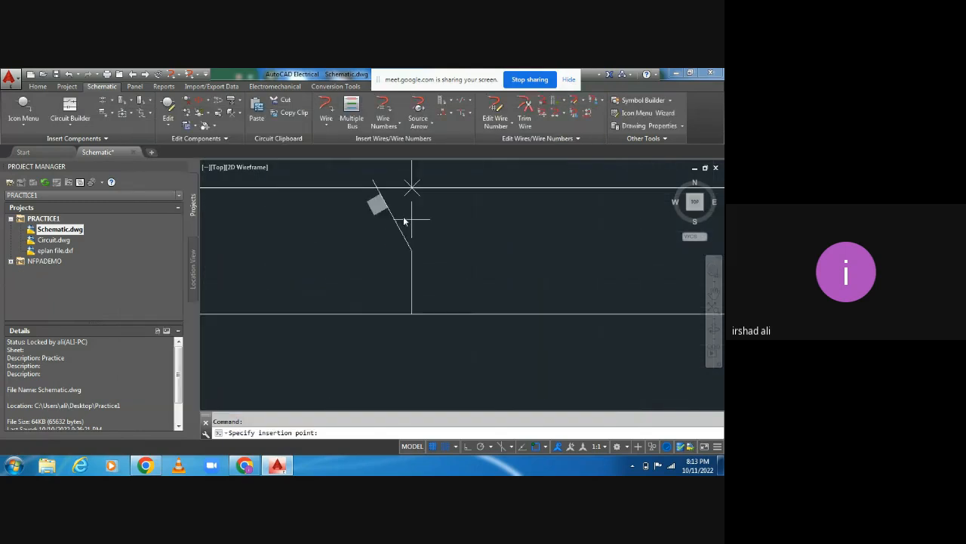
{"action": "scroll", "coordinate": [404, 226], "scroll_direction": "down", "scroll_amount": 3}
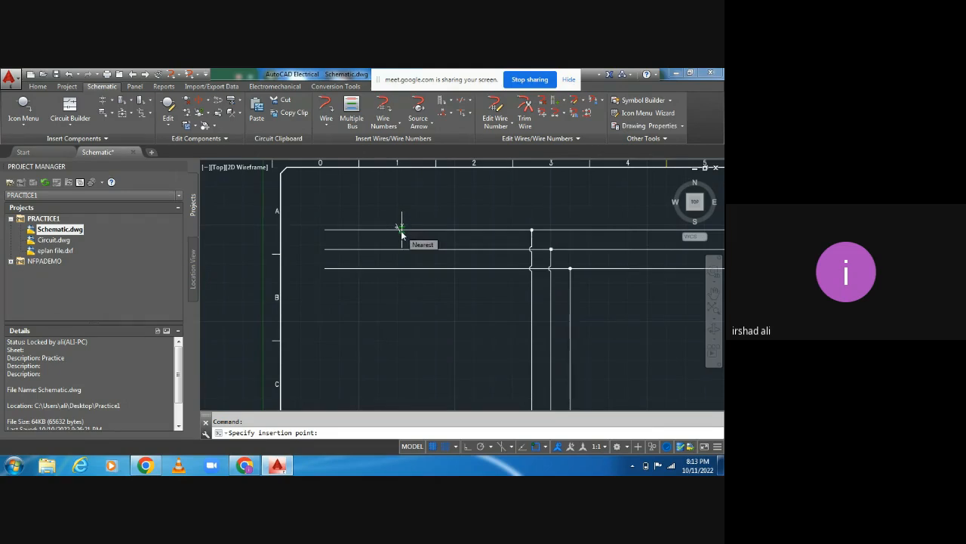
{"action": "left_click", "coordinate": [401, 230]}
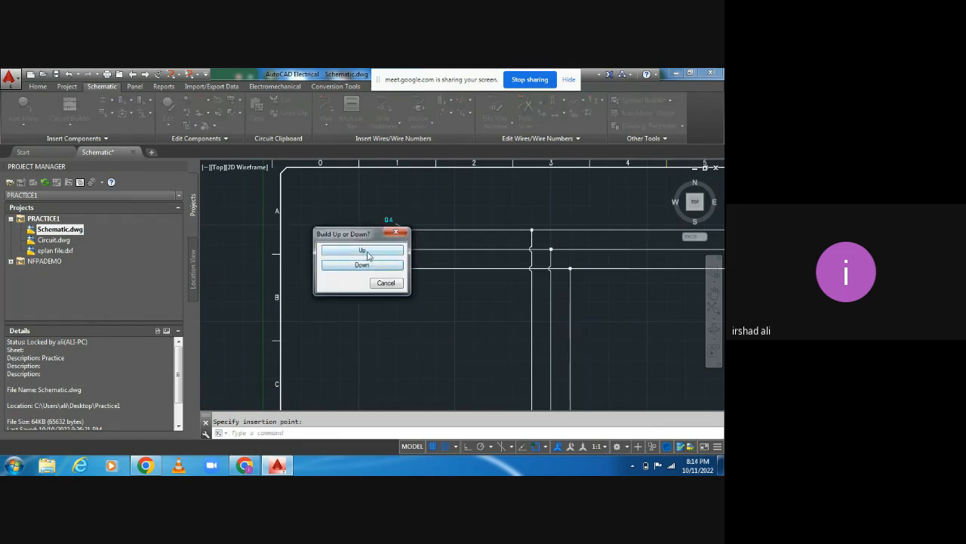
Build the breaker down across the three horizontal wires and set its first description line to "MCB".
{"action": "left_click_drag", "start_coordinate": [364, 239], "coordinate": [369, 336]}
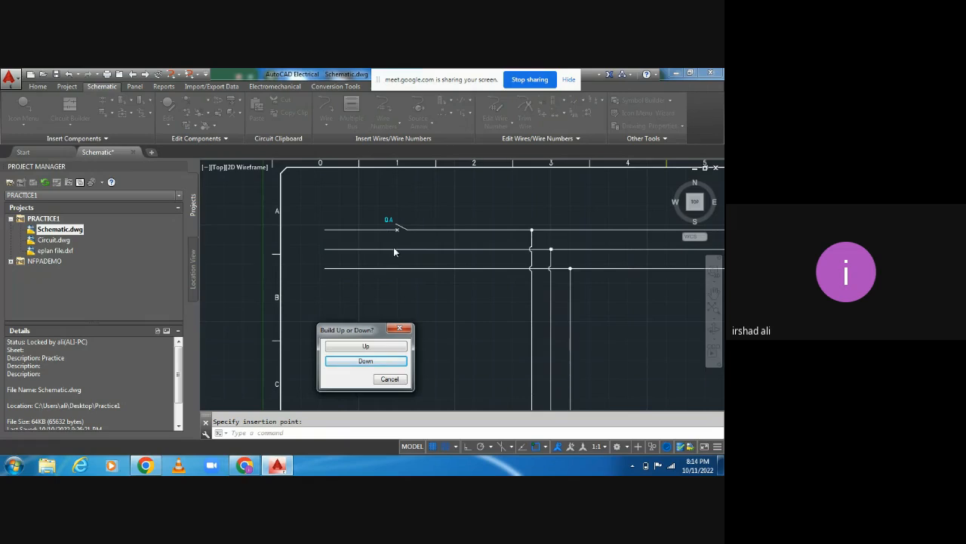
{"action": "left_click", "coordinate": [366, 363]}
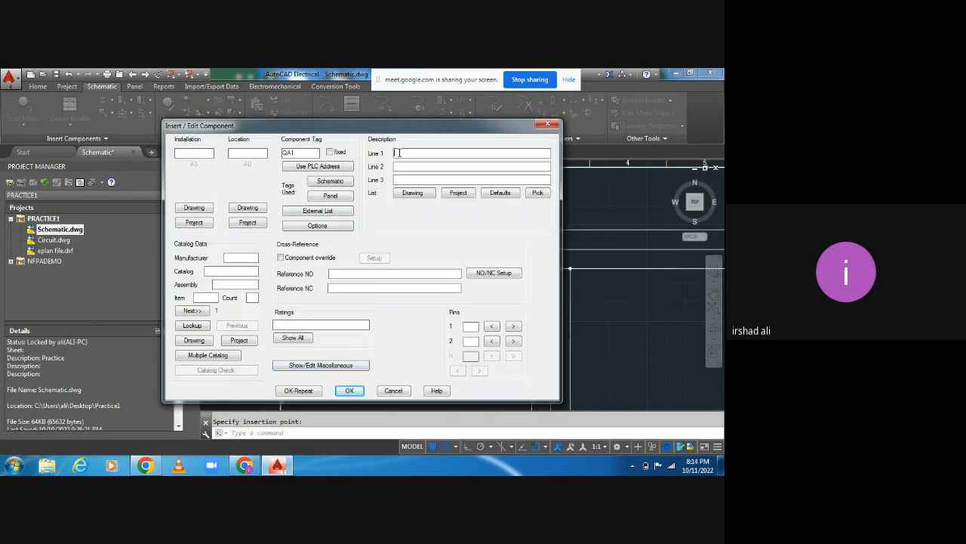
{"action": "left_click", "coordinate": [350, 390]}
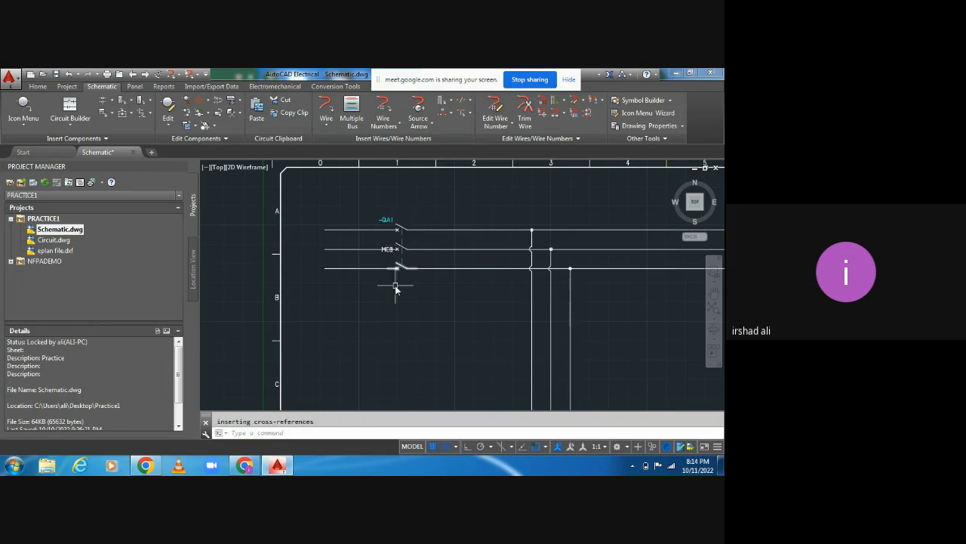
Insert another 3-pole Circuit Breaker across the vertical bus just below the horizontal wires, building to the right, with description "MCB2".
{"action": "middle_click_drag", "start_coordinate": [395, 287], "coordinate": [370, 345]}
{"action": "scroll", "coordinate": [374, 332], "scroll_direction": "up", "scroll_amount": 5}
{"action": "scroll", "coordinate": [411, 289], "scroll_direction": "down", "scroll_amount": 6}
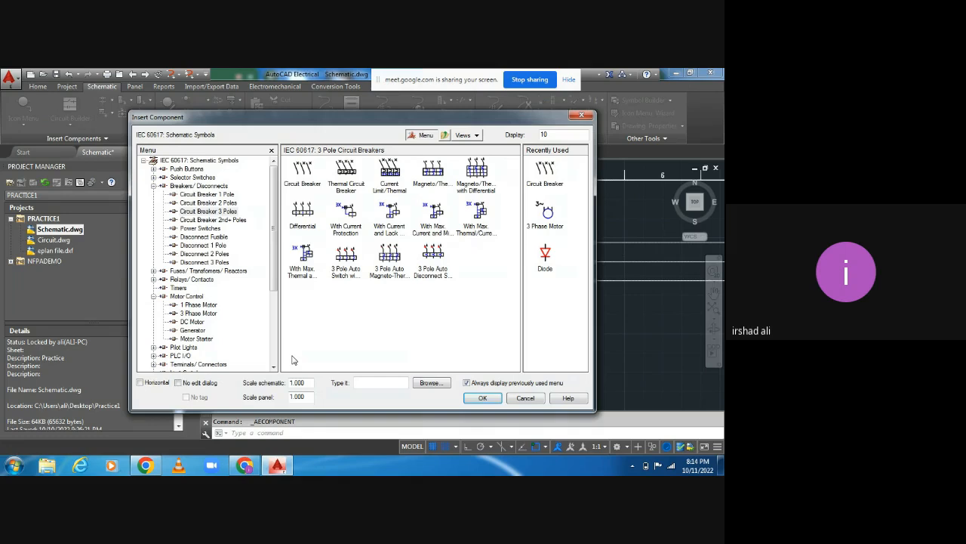
{"action": "left_click", "coordinate": [545, 170]}
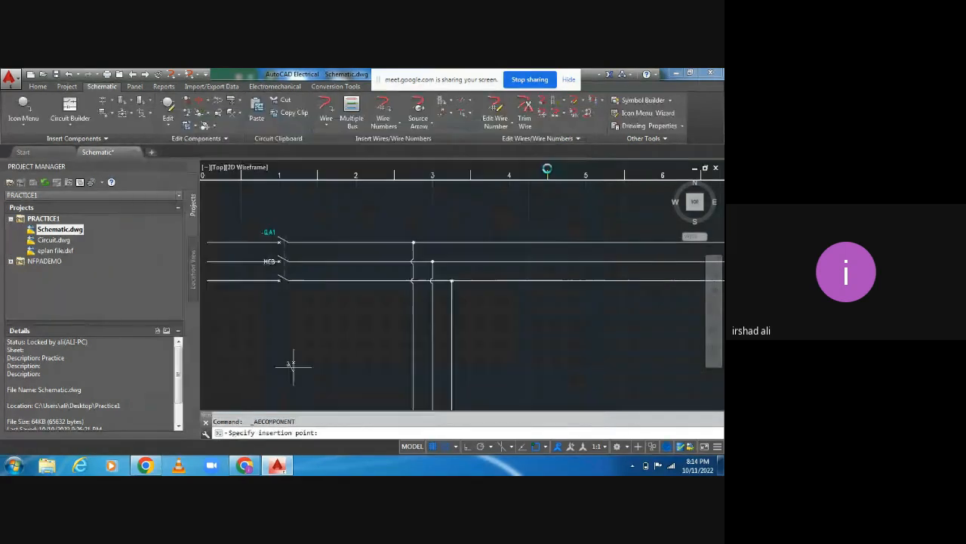
{"action": "left_click", "coordinate": [414, 323]}
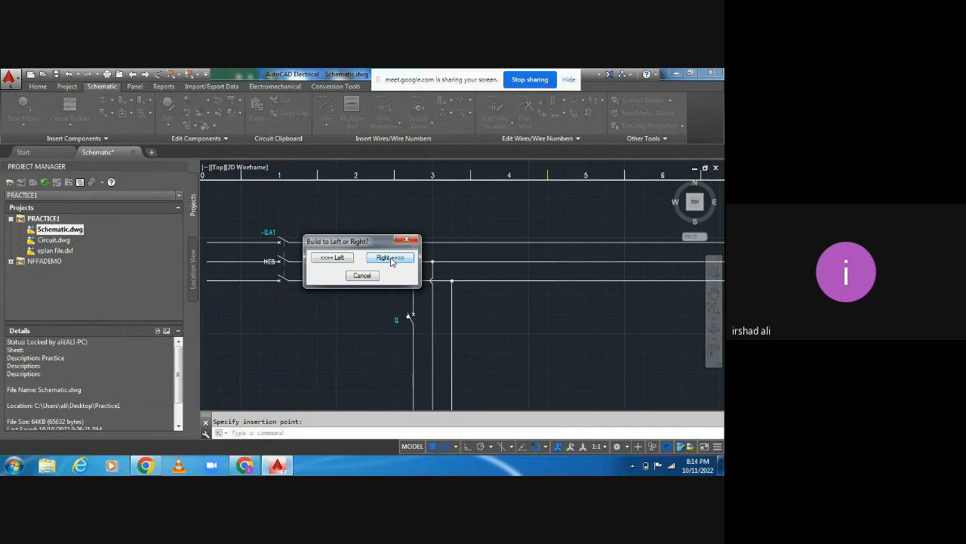
{"action": "left_click", "coordinate": [390, 260]}
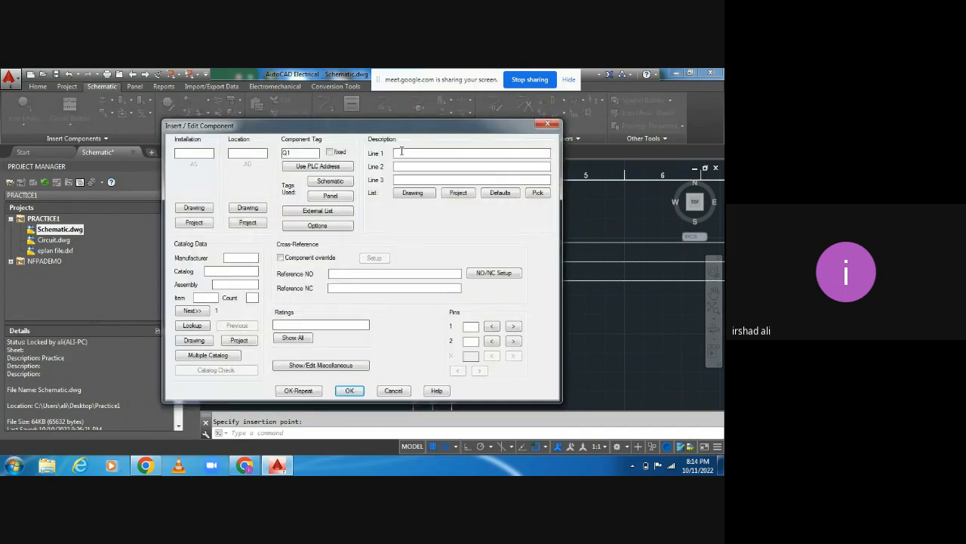
{"action": "type", "text": "mcb1"}
{"action": "left_click", "coordinate": [346, 394]}
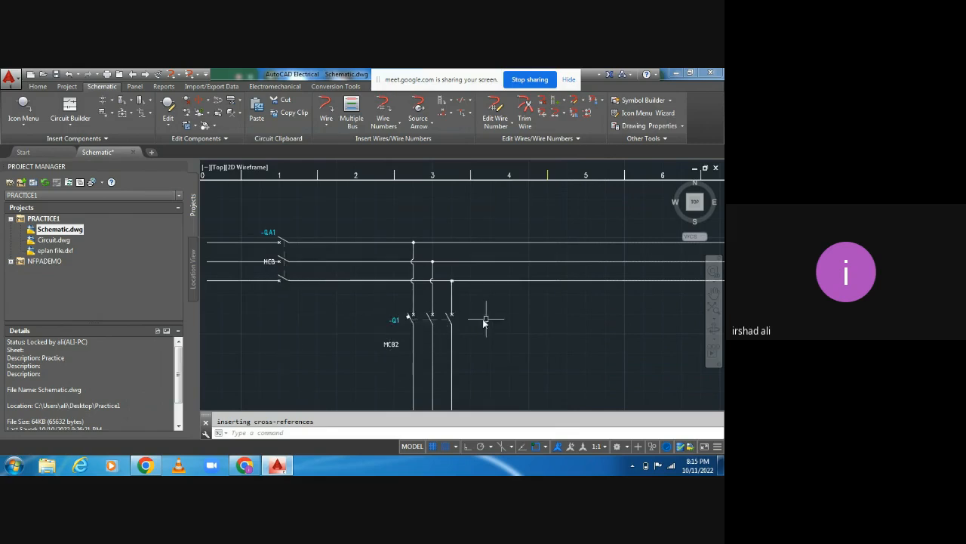
Examine the vertical bus from the MCB2 breaker down to the motor symbol.
{"action": "middle_click_drag", "start_coordinate": [487, 330], "coordinate": [447, 284]}
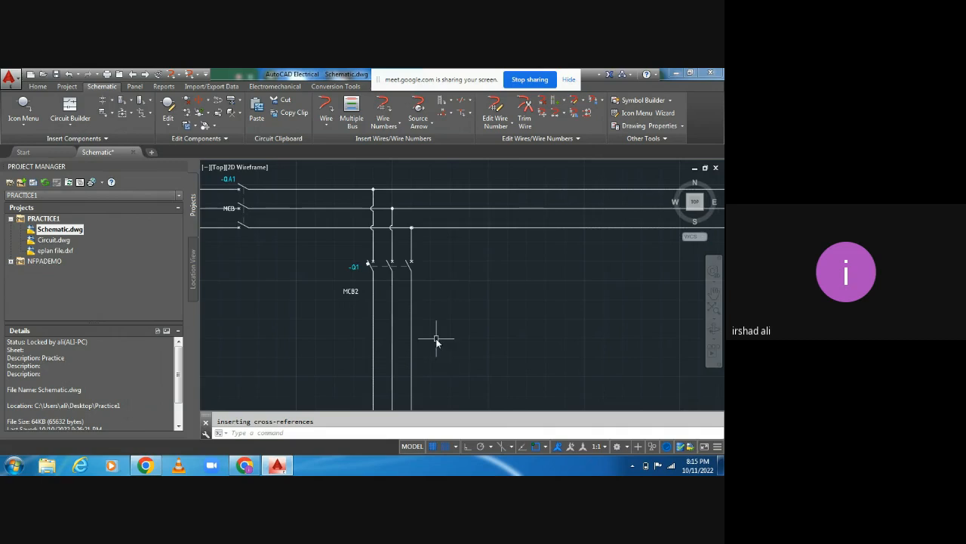
{"action": "middle_click_drag", "start_coordinate": [438, 336], "coordinate": [444, 272]}
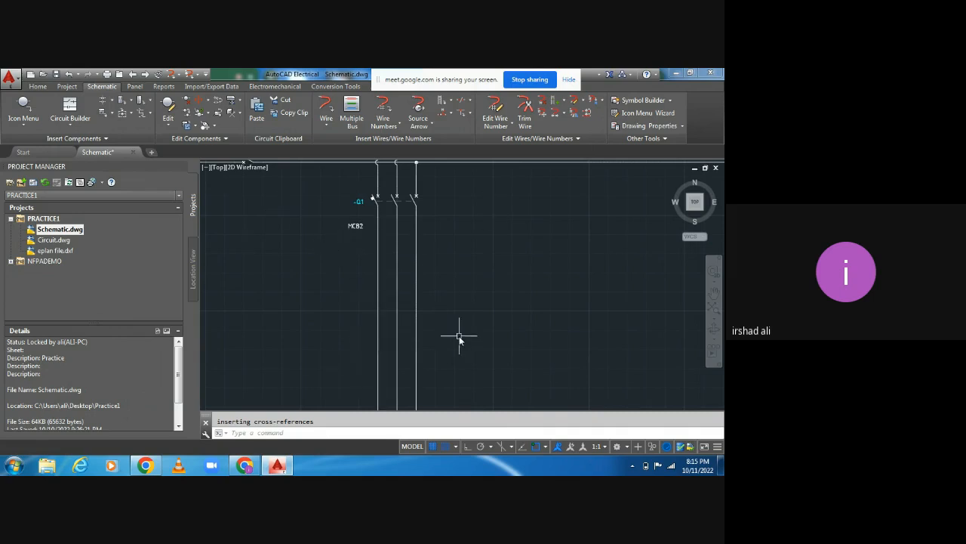
{"action": "scroll", "coordinate": [438, 302], "scroll_direction": "down", "scroll_amount": 1}
{"action": "scroll", "coordinate": [419, 264], "scroll_direction": "down", "scroll_amount": 3}
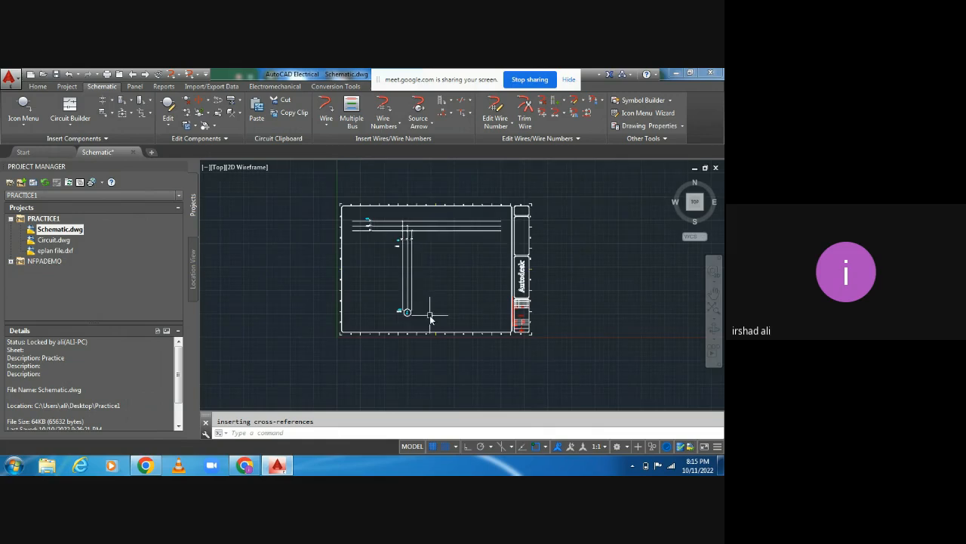
{"action": "scroll", "coordinate": [431, 311], "scroll_direction": "up", "scroll_amount": 1}
{"action": "scroll", "coordinate": [432, 308], "scroll_direction": "up", "scroll_amount": 2}
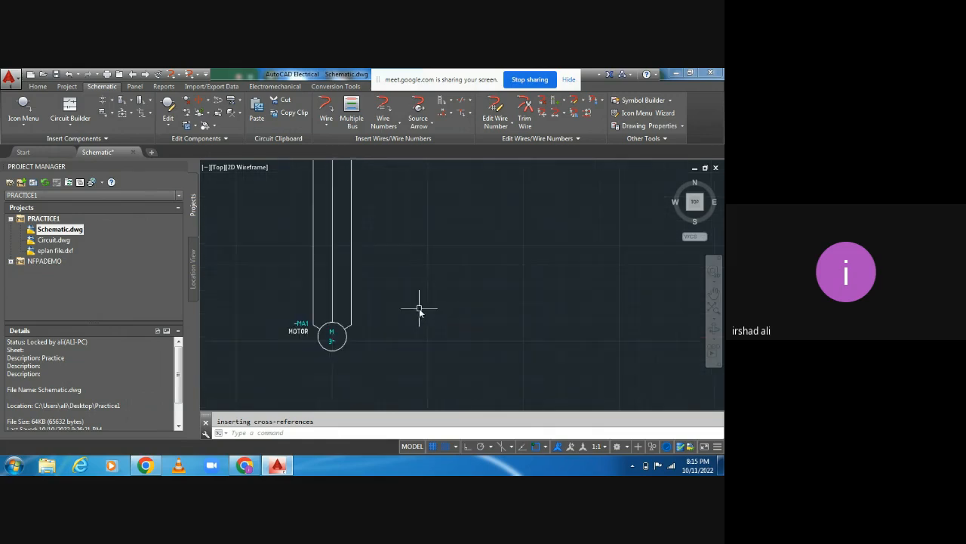
{"action": "middle_click_drag", "start_coordinate": [420, 309], "coordinate": [421, 351]}
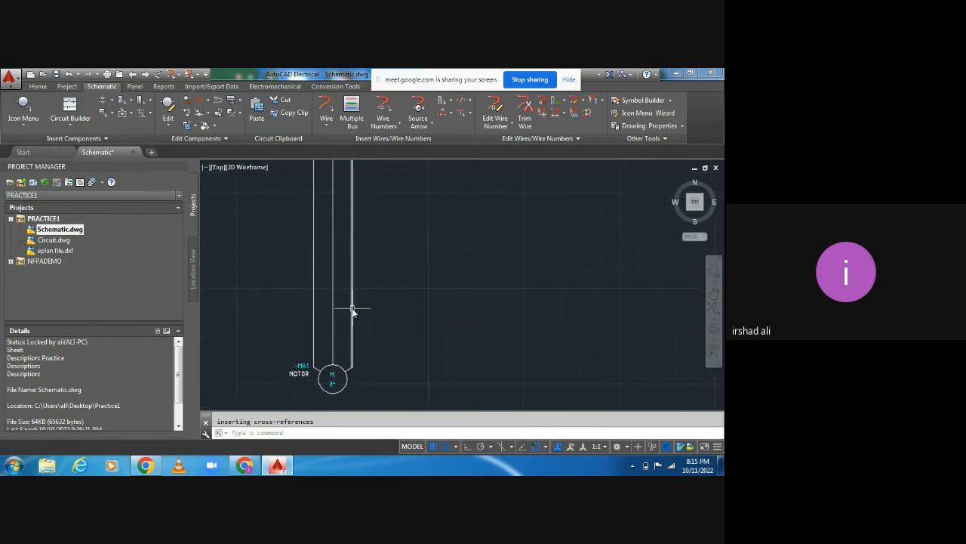
{"action": "mouse_move", "coordinate": [351, 308]}
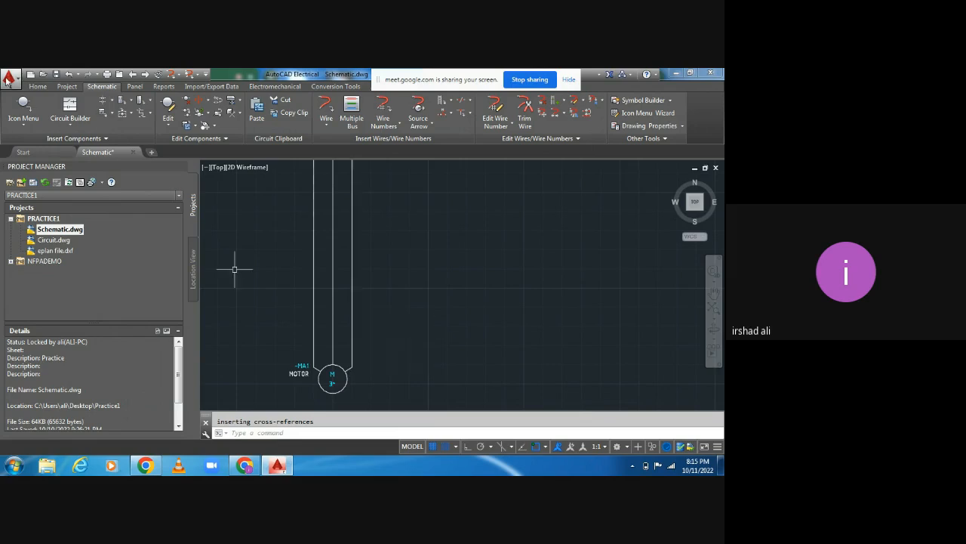
{"action": "left_click", "coordinate": [23, 123]}
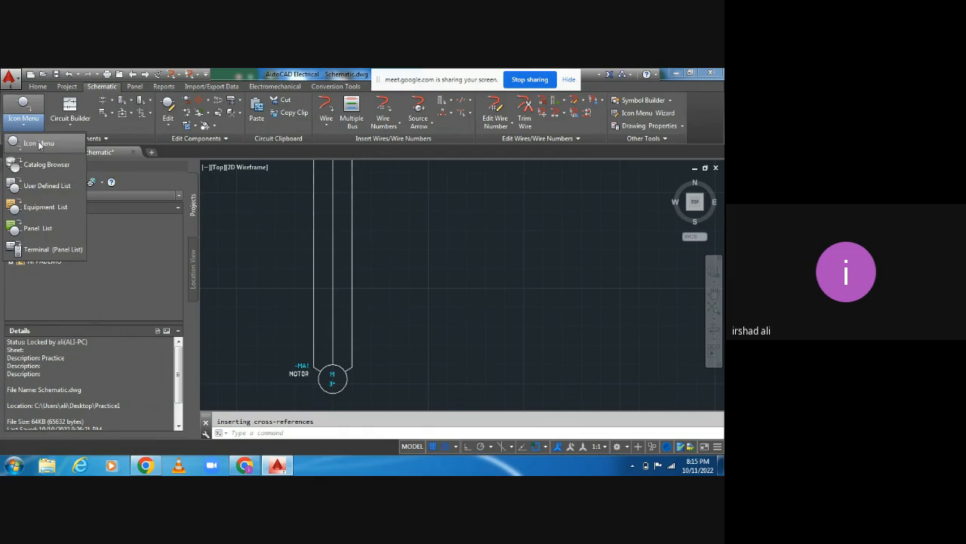
{"action": "left_click", "coordinate": [39, 144]}
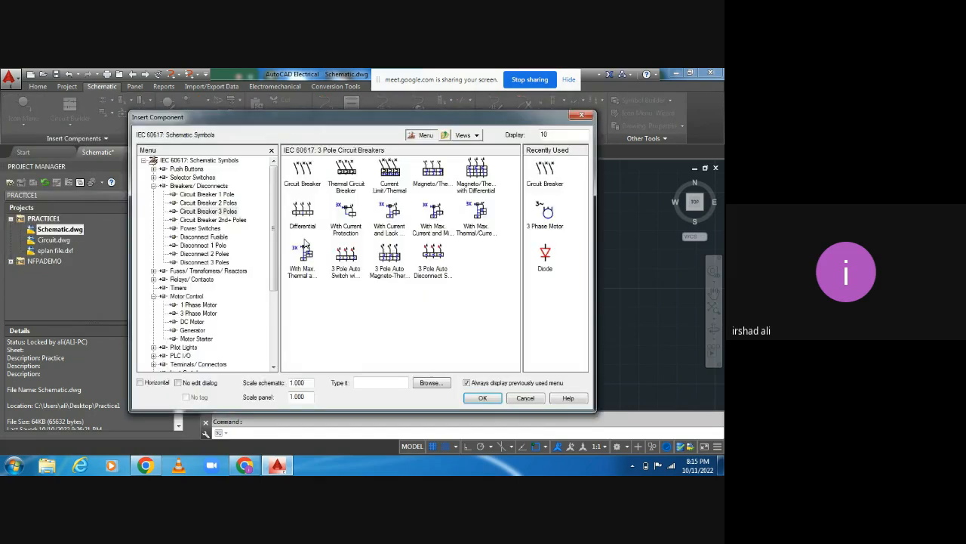
{"action": "left_click", "coordinate": [189, 296]}
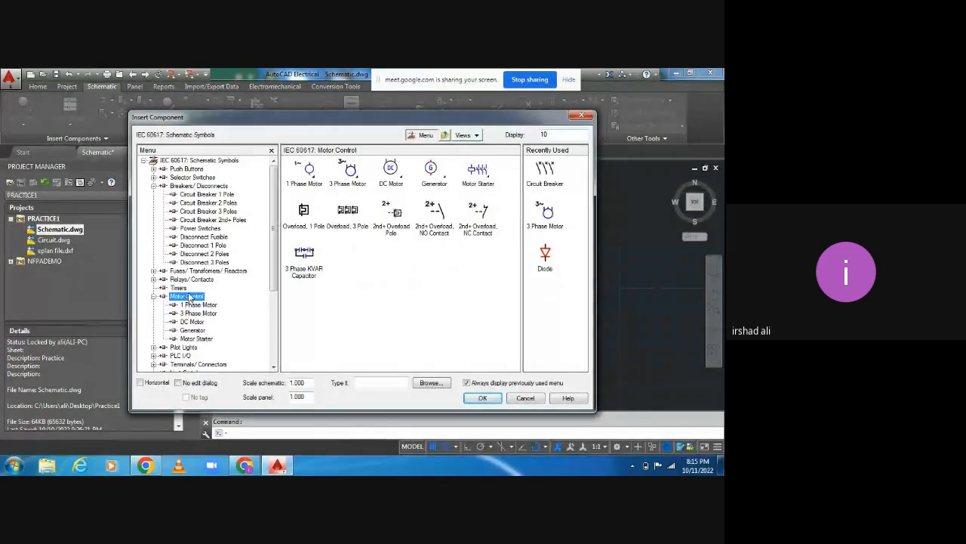
{"action": "left_click", "coordinate": [303, 230]}
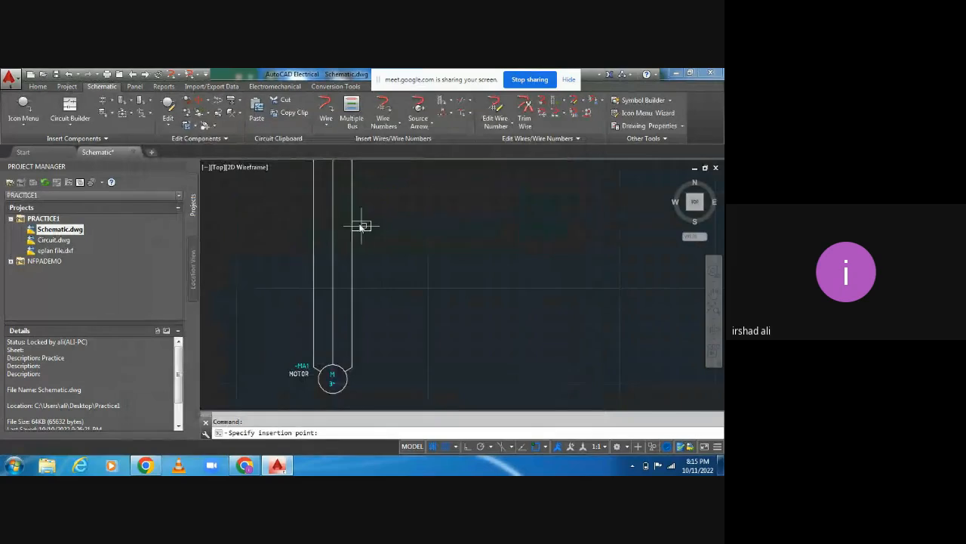
{"action": "left_click", "coordinate": [313, 295]}
{"action": "left_click", "coordinate": [392, 391]}
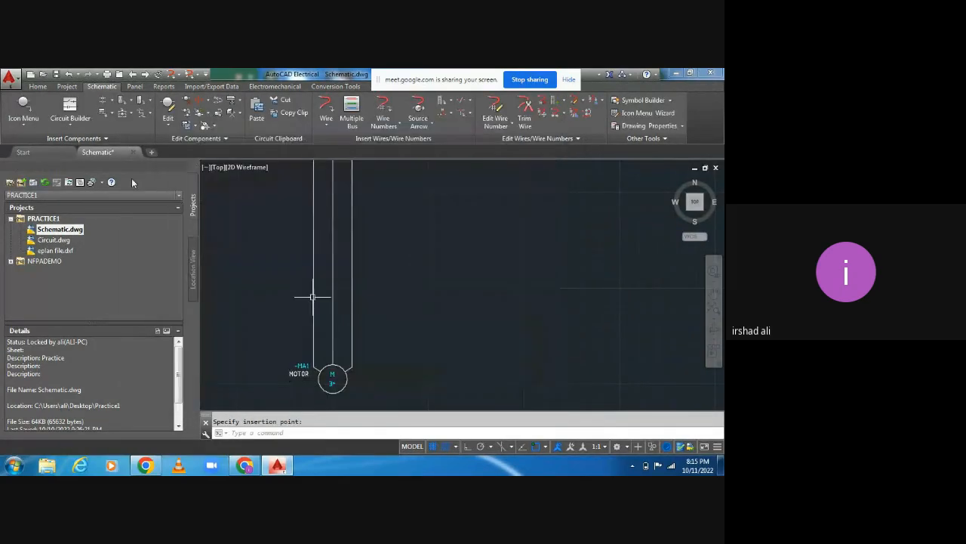
Insert an Overload, 3 Pole from the Motor Control symbols across the vertical wires above the motor, building to the right, with description "OLR".
{"action": "left_click", "coordinate": [23, 119]}
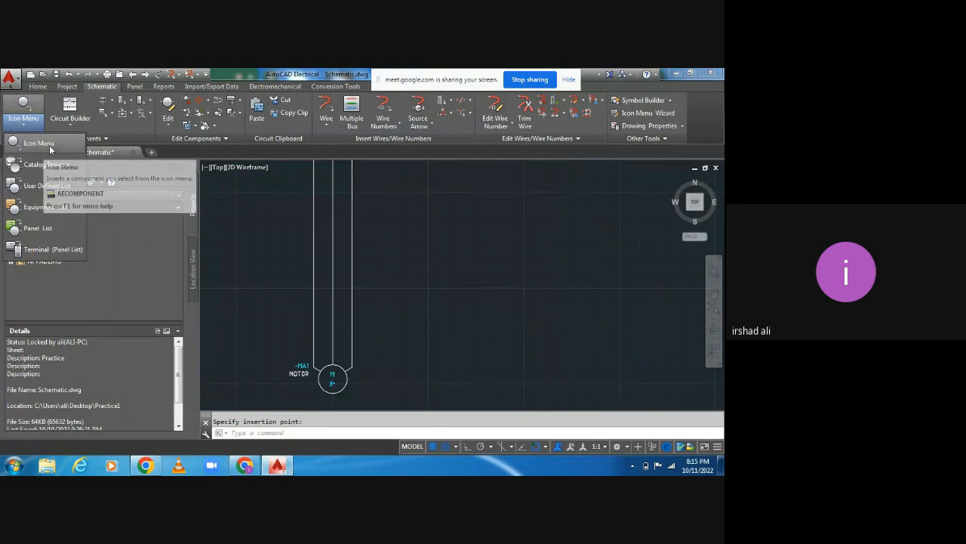
{"action": "left_click", "coordinate": [49, 145]}
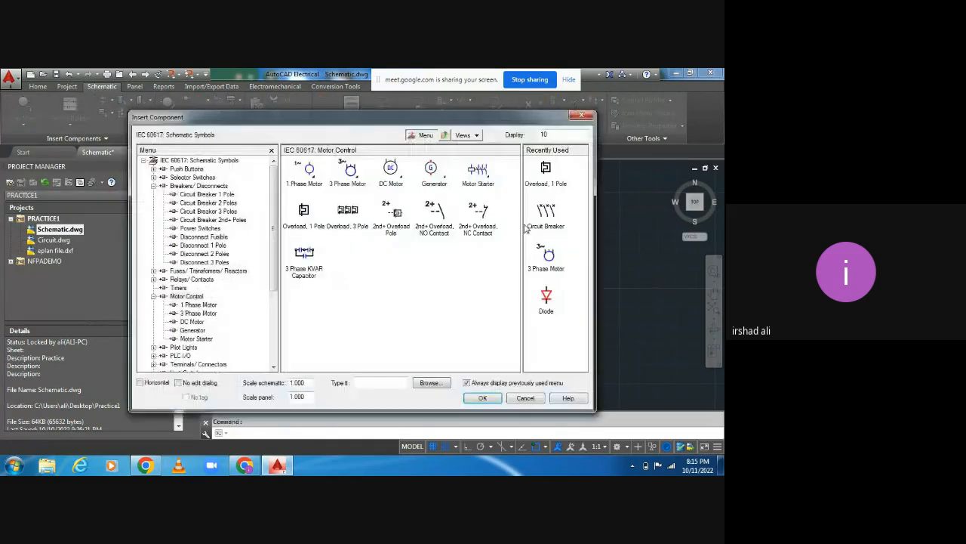
{"action": "left_click", "coordinate": [349, 215]}
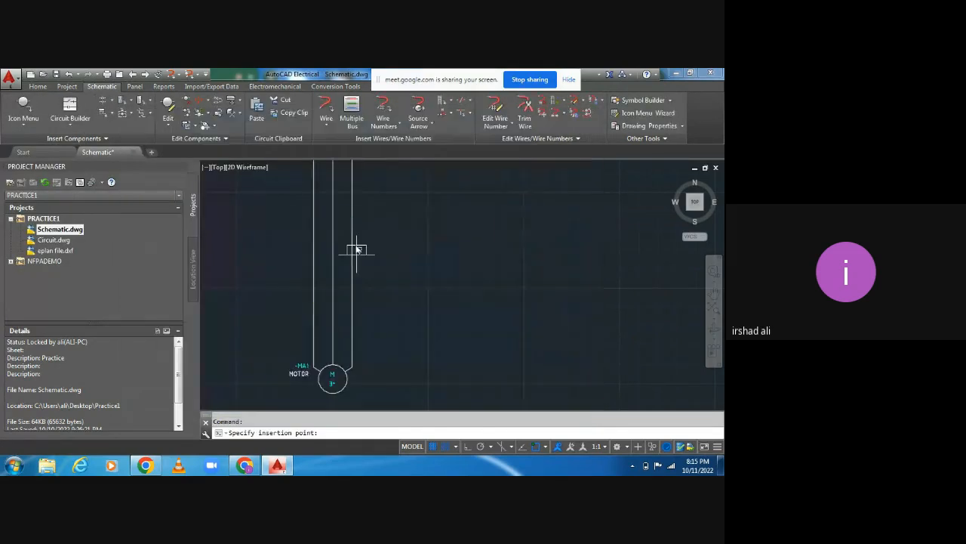
{"action": "left_click", "coordinate": [317, 302]}
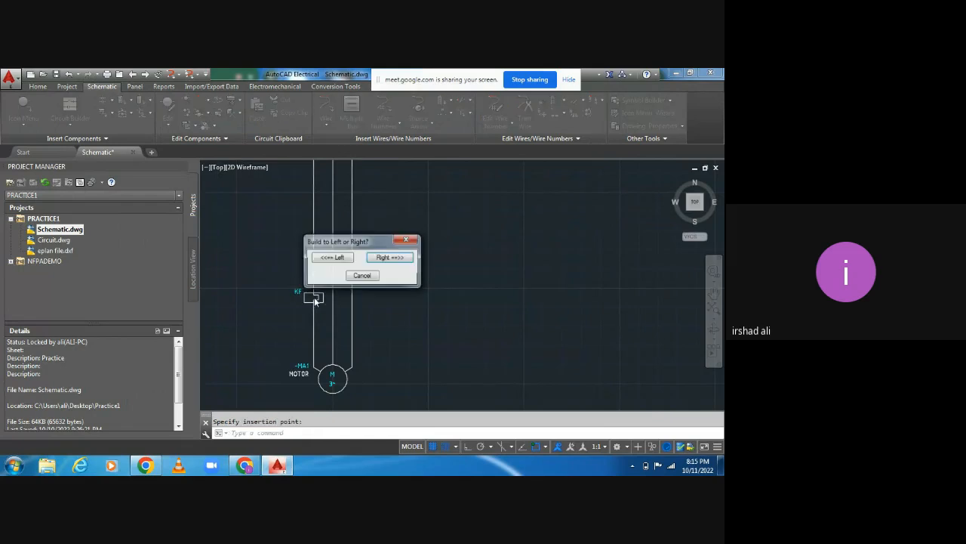
{"action": "left_click", "coordinate": [401, 259]}
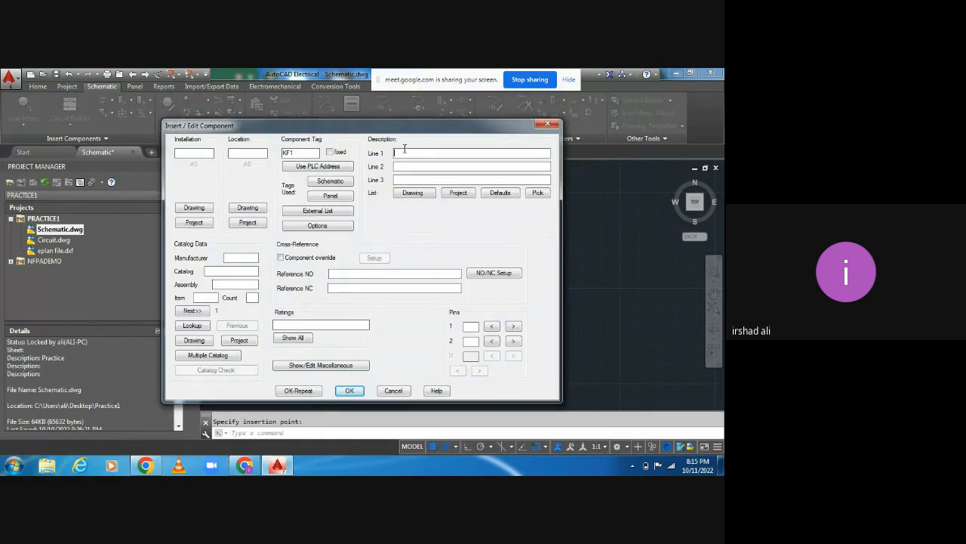
{"action": "left_click", "coordinate": [350, 390]}
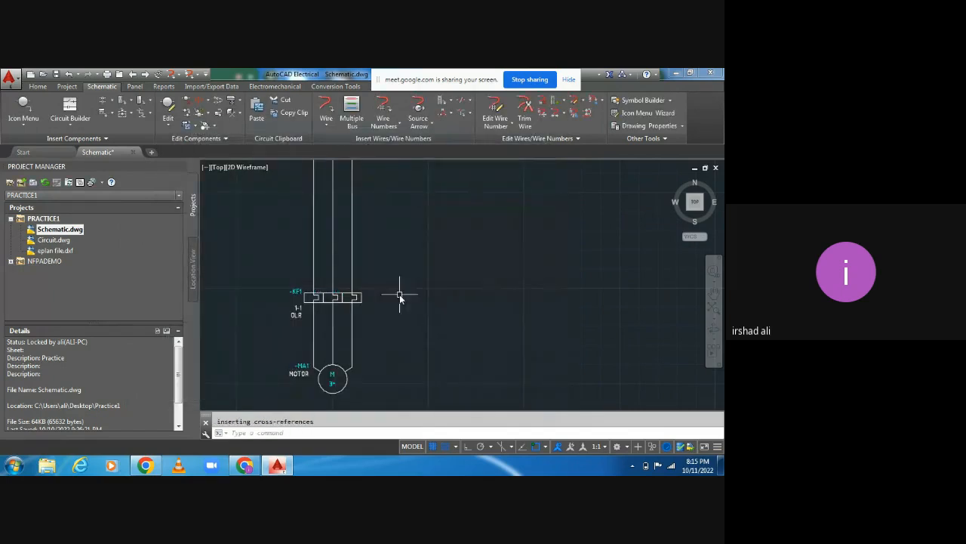
{"action": "scroll", "coordinate": [398, 332], "scroll_direction": "down", "scroll_amount": 4}
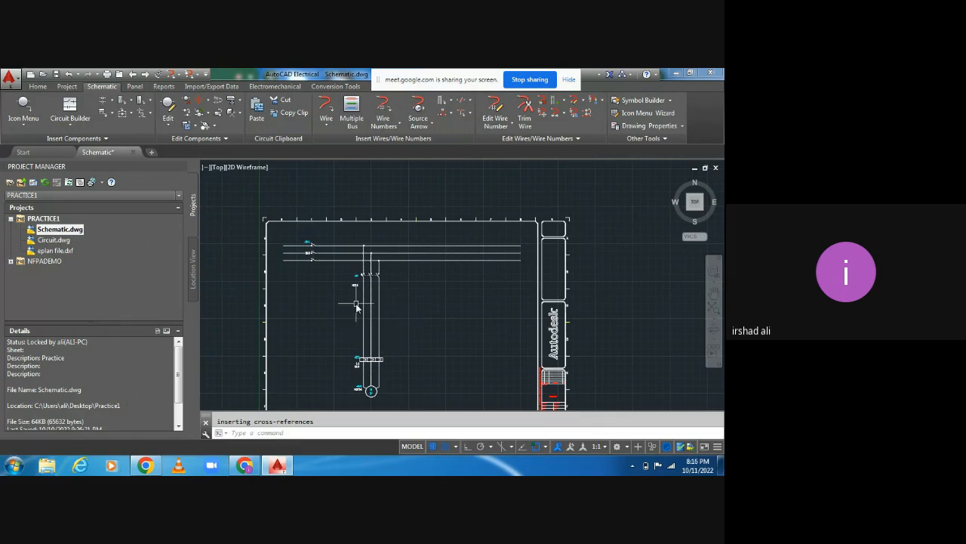
{"action": "middle_click_drag", "start_coordinate": [427, 344], "coordinate": [421, 320]}
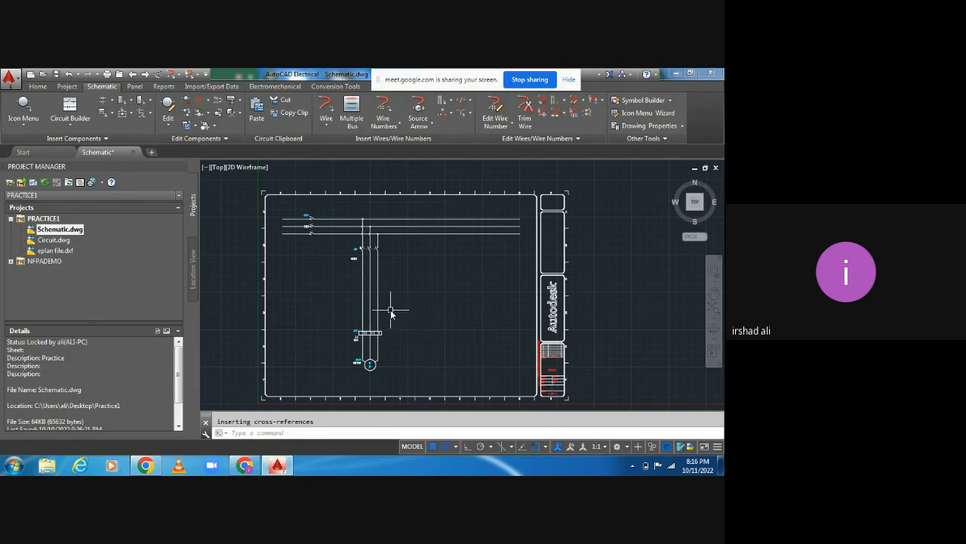
Branch a second 3-wire vertical bus down from the horizontal wires, to the right of the motor branch, using the Another Bus option.
{"action": "left_click", "coordinate": [356, 121]}
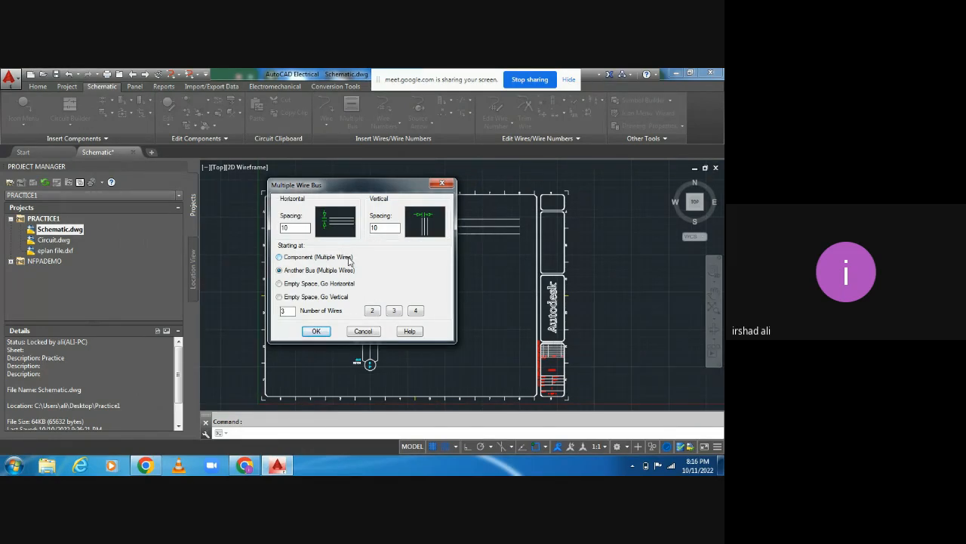
{"action": "left_click", "coordinate": [363, 331]}
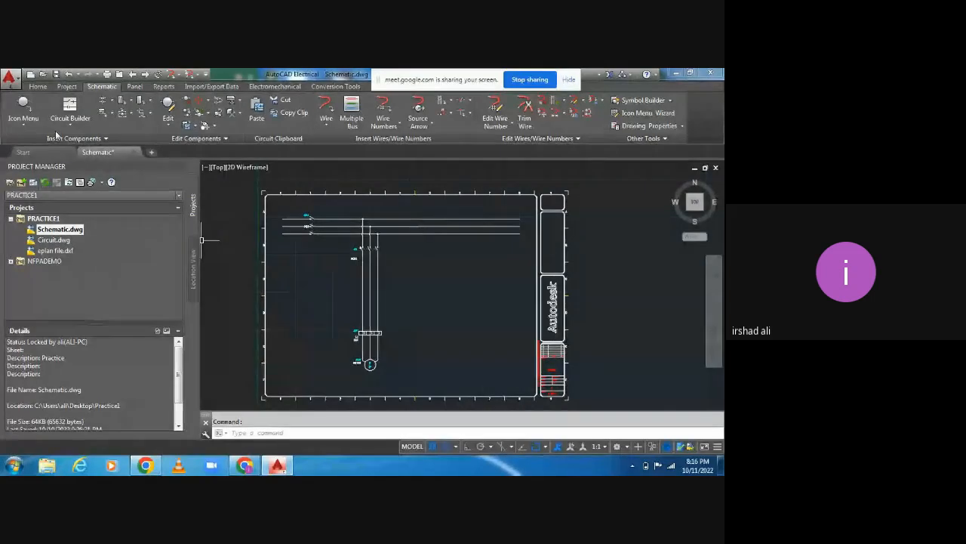
{"action": "left_click", "coordinate": [352, 114]}
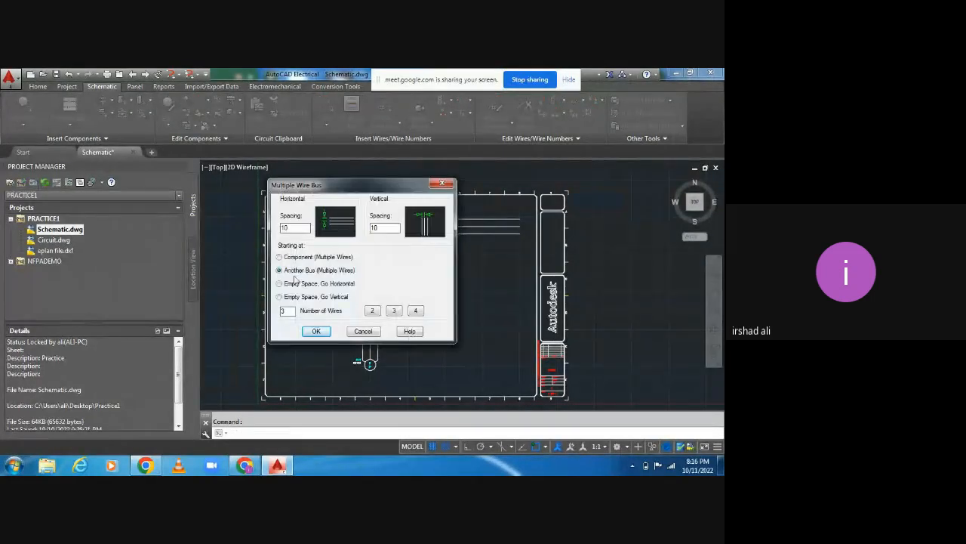
{"action": "left_click", "coordinate": [317, 332]}
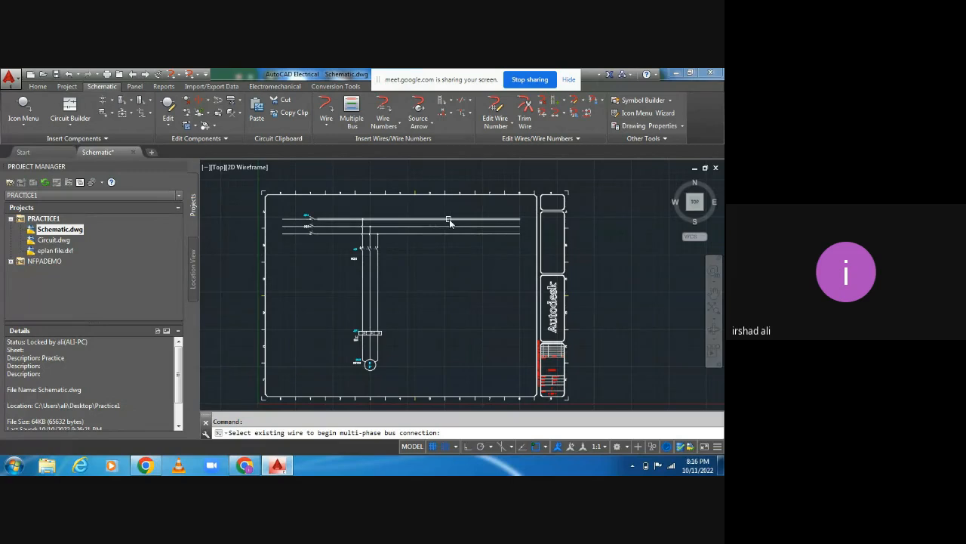
{"action": "left_click", "coordinate": [450, 222]}
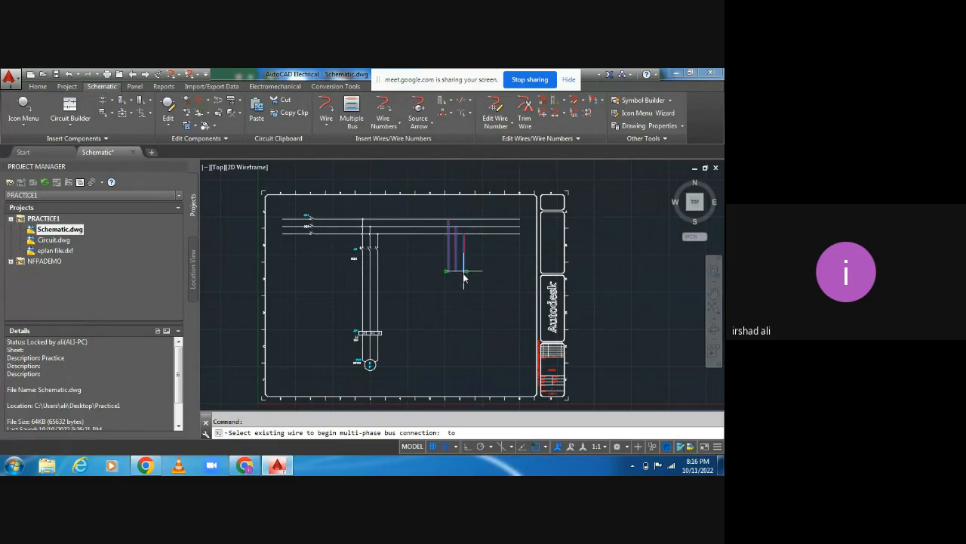
{"action": "left_click", "coordinate": [463, 269]}
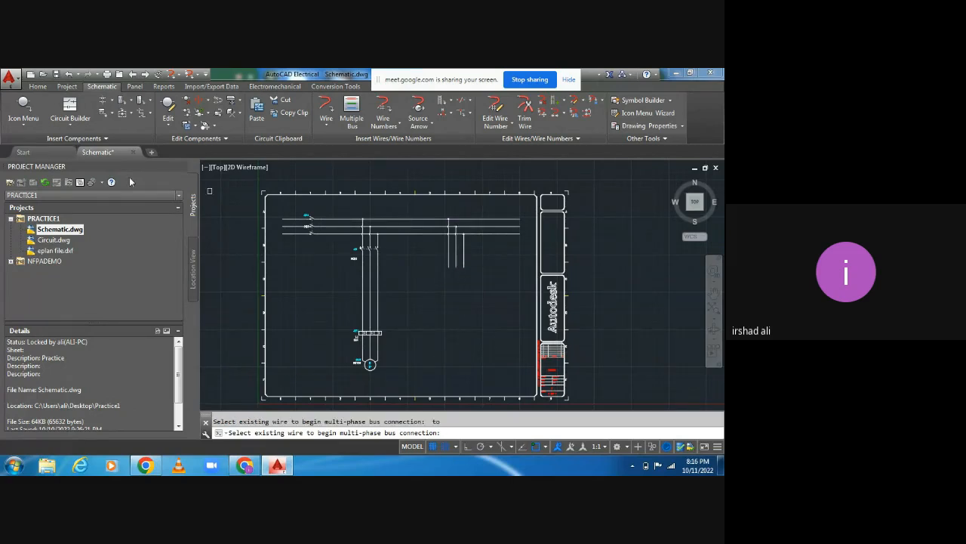
Insert a 3-pole Circuit Breaker at the lower ends of the new vertical bus, building to the right, without a description.
{"action": "left_click", "coordinate": [22, 123]}
{"action": "key", "text": "Escape"}
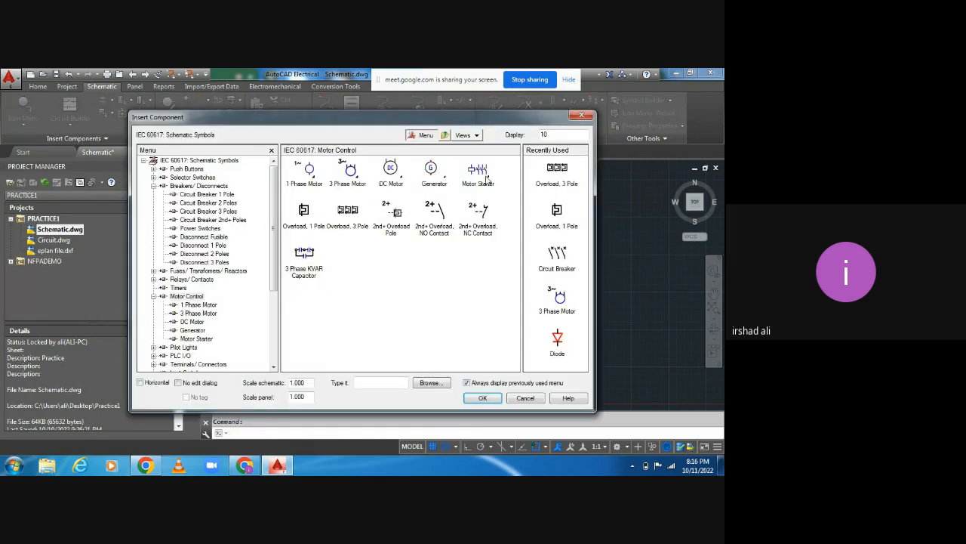
{"action": "left_click", "coordinate": [558, 256]}
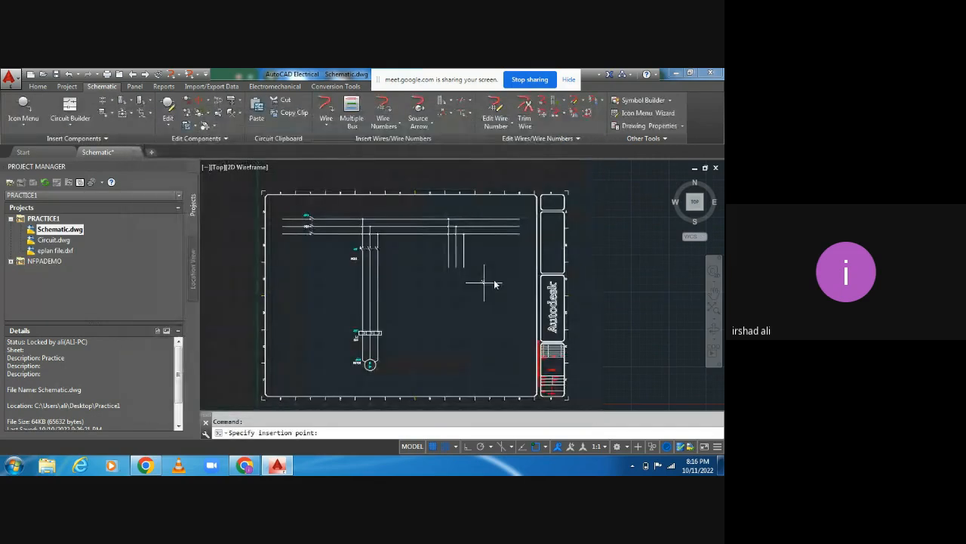
{"action": "scroll", "coordinate": [450, 268], "scroll_direction": "up", "scroll_amount": 6}
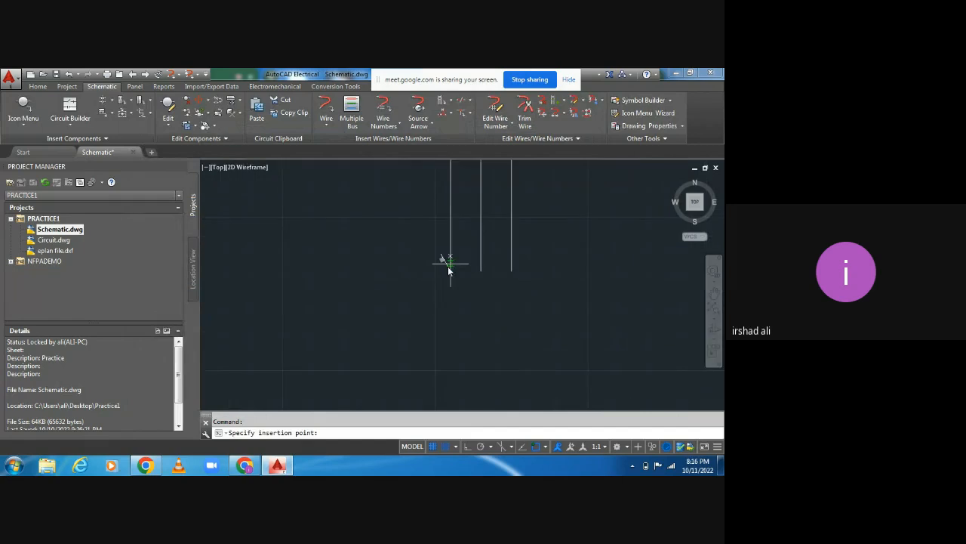
{"action": "left_click", "coordinate": [449, 265]}
{"action": "left_click", "coordinate": [390, 257]}
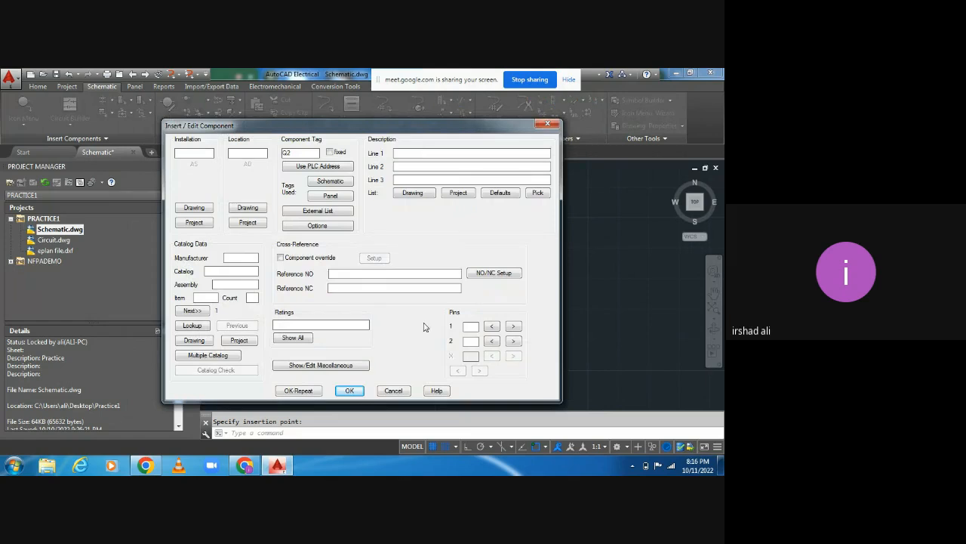
{"action": "left_click", "coordinate": [350, 391]}
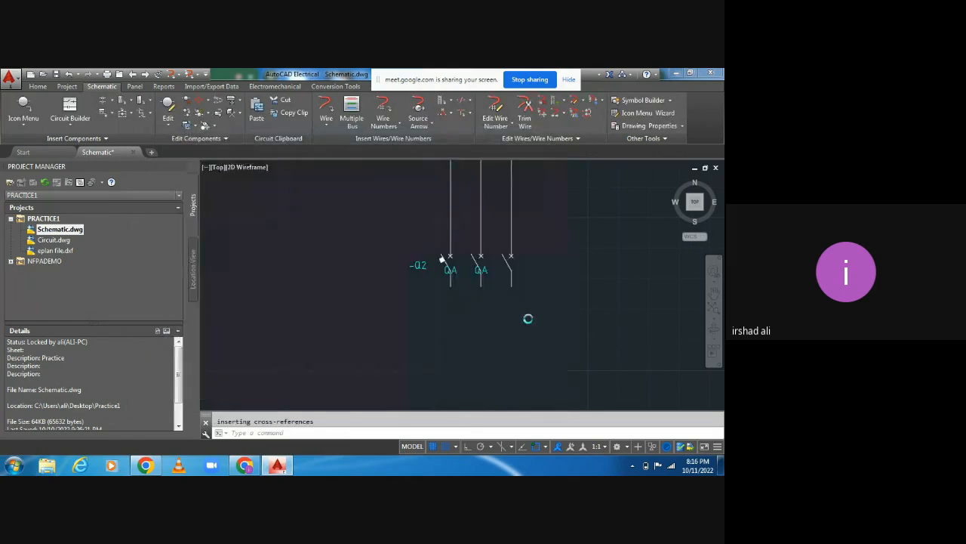
{"action": "middle_click_drag", "start_coordinate": [499, 318], "coordinate": [459, 312]}
{"action": "scroll", "coordinate": [460, 311], "scroll_direction": "down", "scroll_amount": 4}
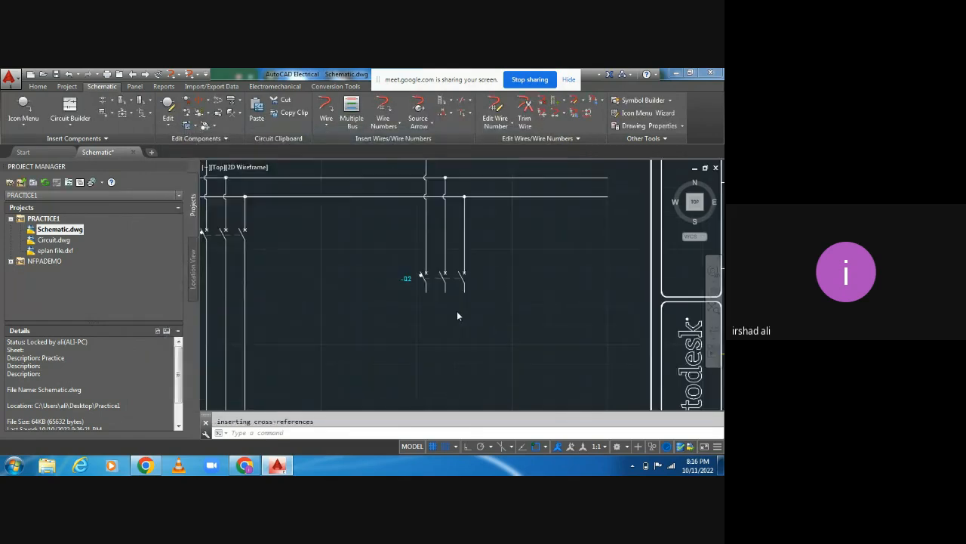
Run a multiple wire bus from the three lower terminals of the second branch's breaker down to about the motor's level, using the Component option.
{"action": "scroll", "coordinate": [471, 309], "scroll_direction": "up", "scroll_amount": 5}
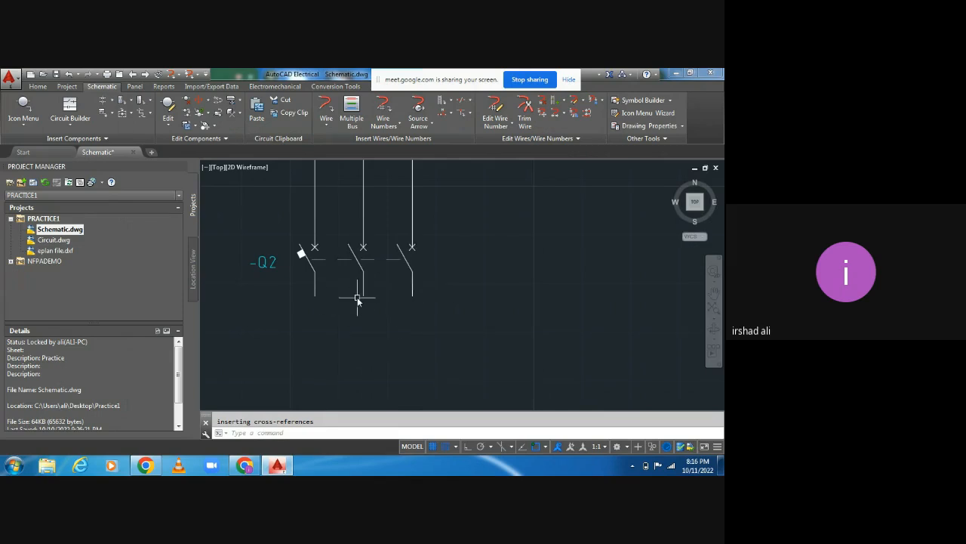
{"action": "middle_click_drag", "start_coordinate": [358, 297], "coordinate": [373, 233]}
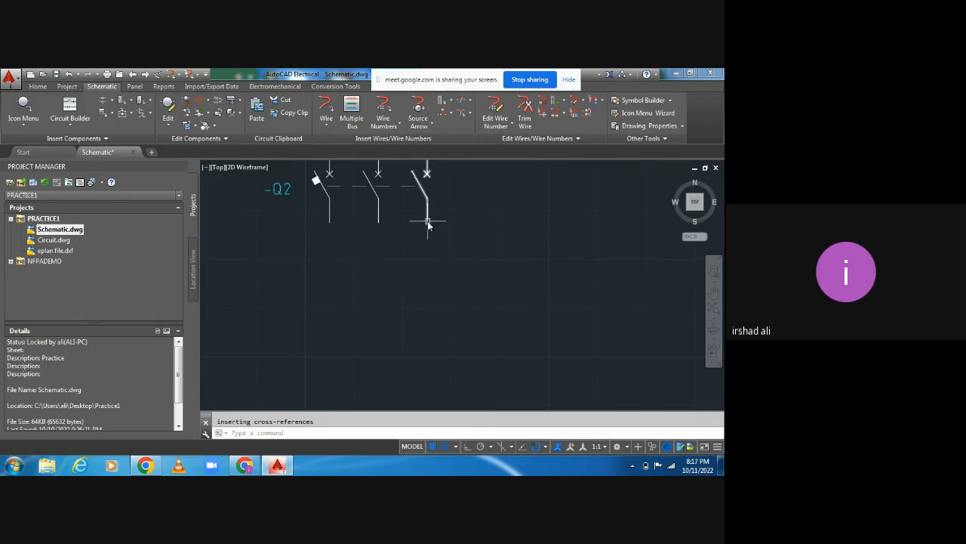
{"action": "middle_click_drag", "start_coordinate": [349, 219], "coordinate": [342, 302]}
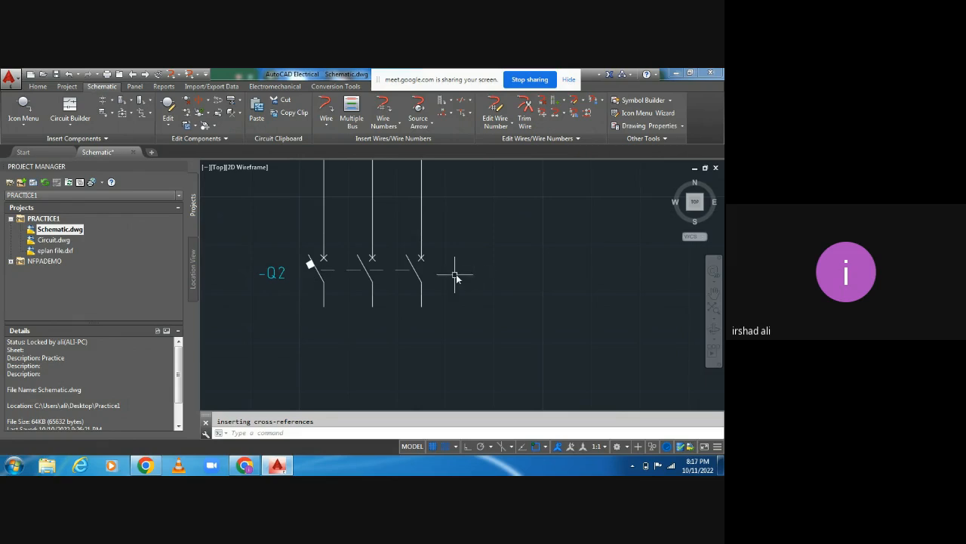
{"action": "left_click", "coordinate": [351, 113]}
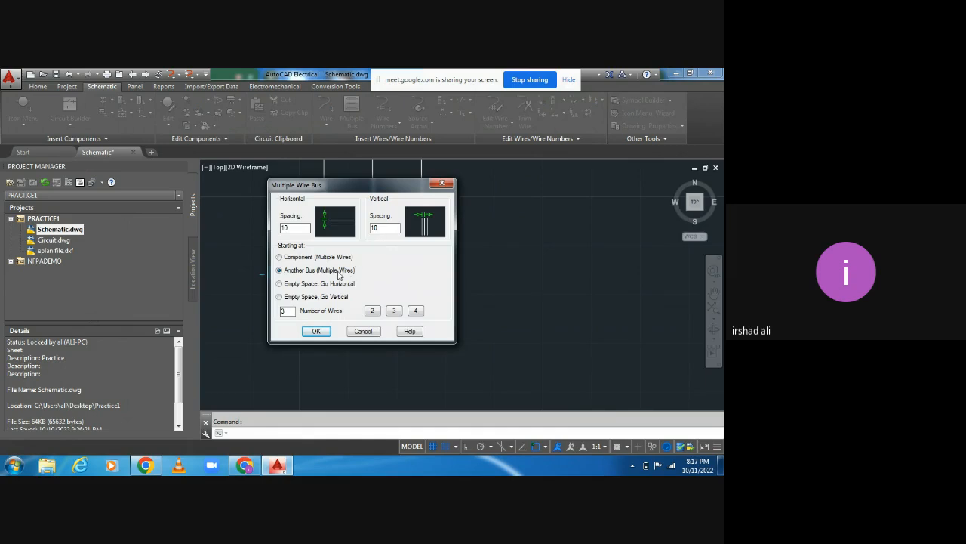
{"action": "left_click", "coordinate": [279, 257]}
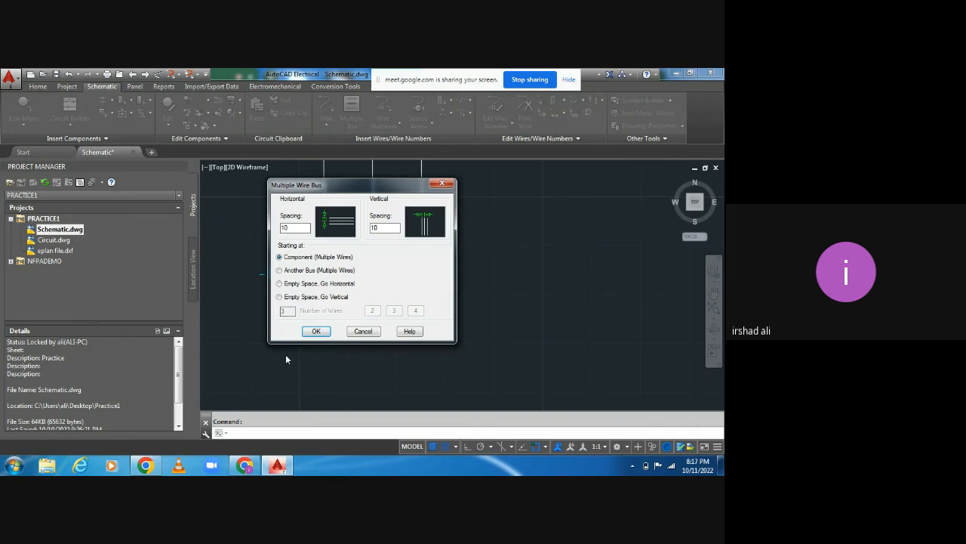
{"action": "left_click", "coordinate": [316, 331]}
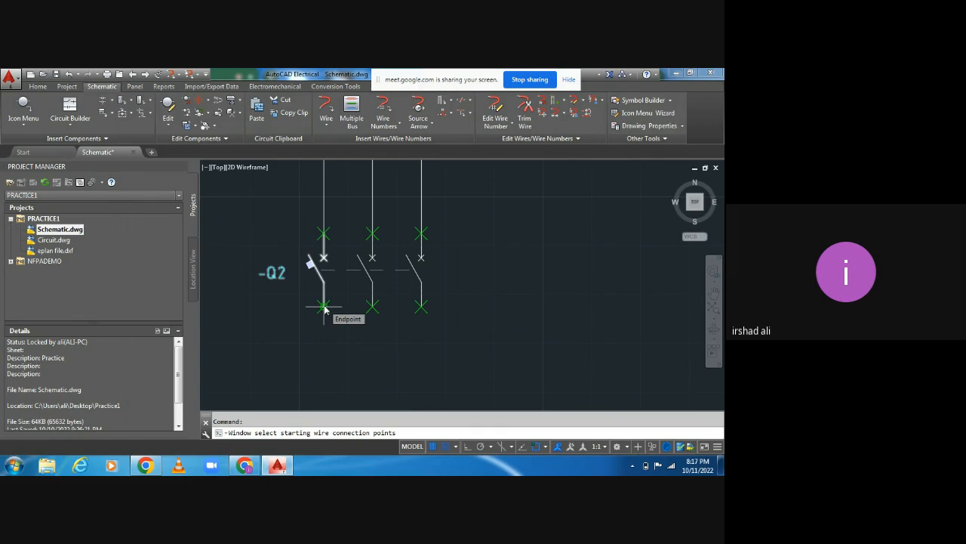
{"action": "left_click", "coordinate": [324, 306]}
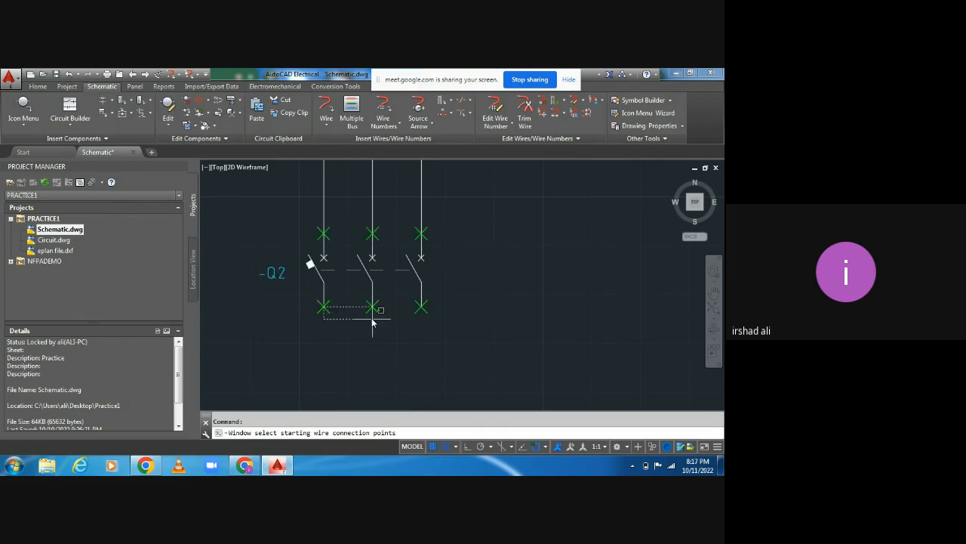
{"action": "left_click", "coordinate": [420, 320]}
{"action": "key", "text": "Return"}
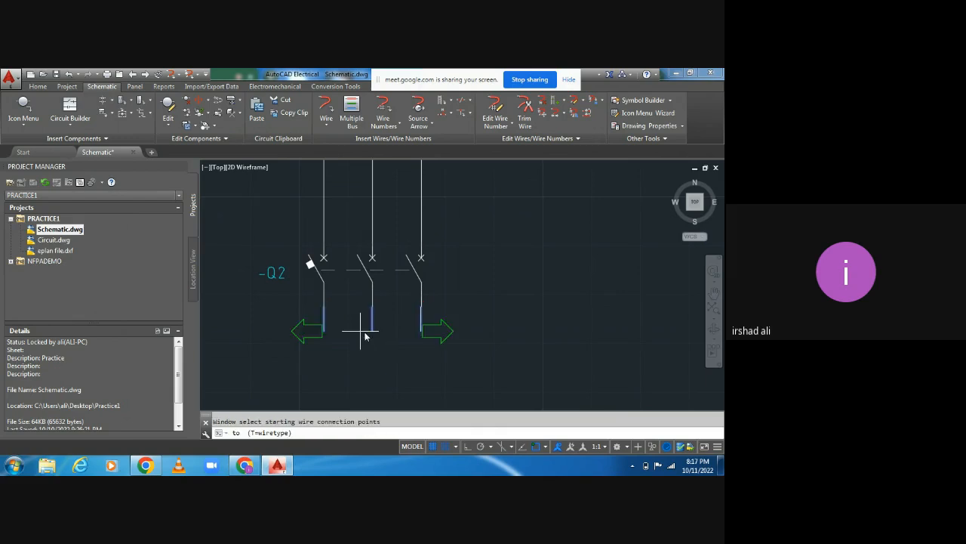
{"action": "scroll", "coordinate": [366, 366], "scroll_direction": "down", "scroll_amount": 6}
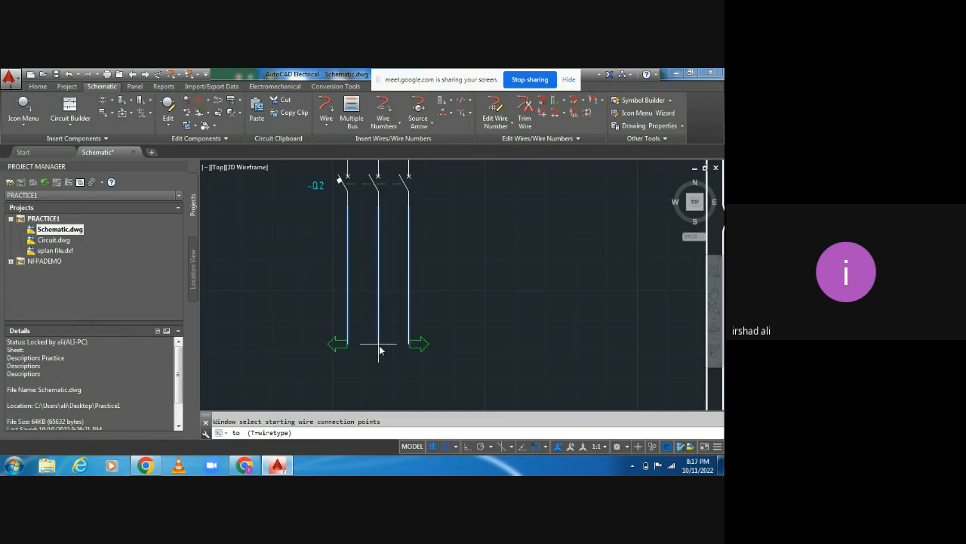
{"action": "middle_click_drag", "start_coordinate": [380, 367], "coordinate": [380, 274]}
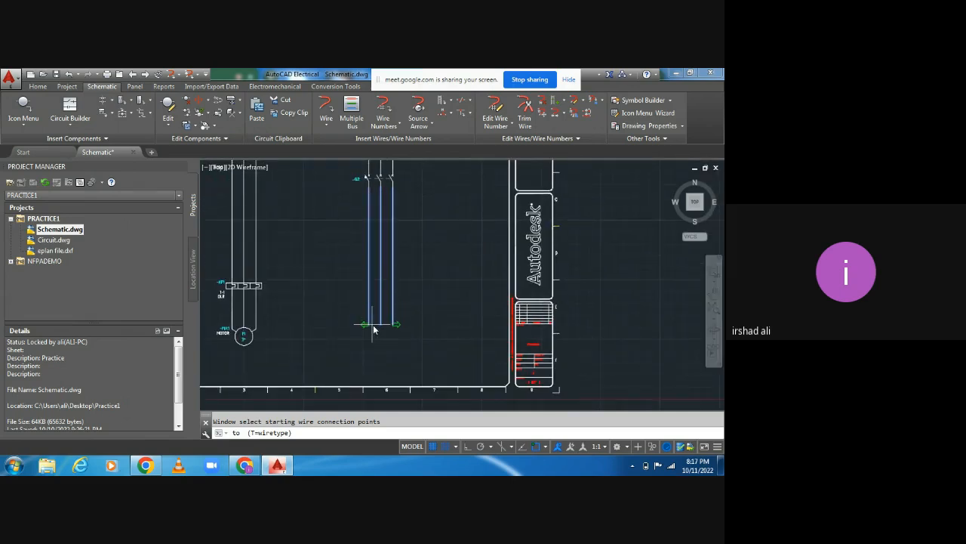
{"action": "left_click", "coordinate": [373, 328]}
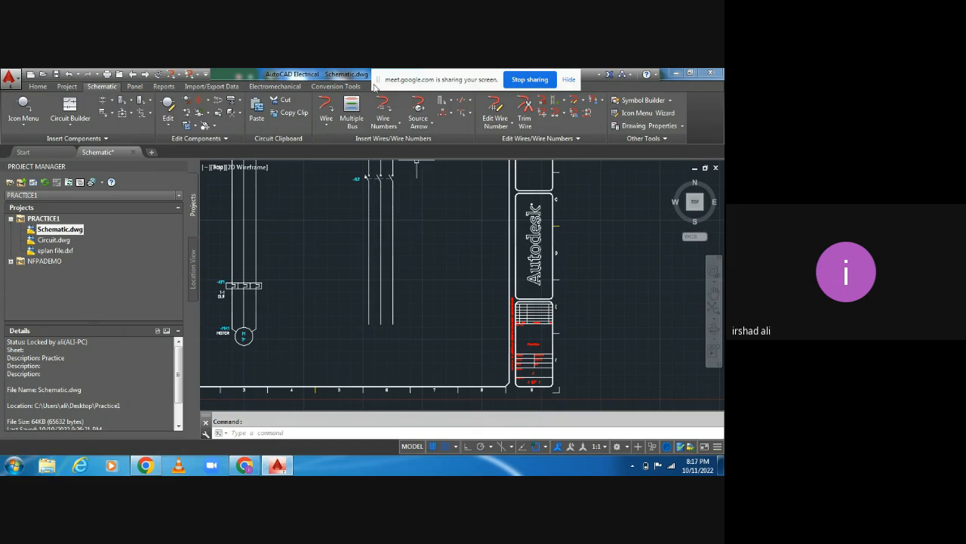
{"action": "left_click", "coordinate": [353, 123]}
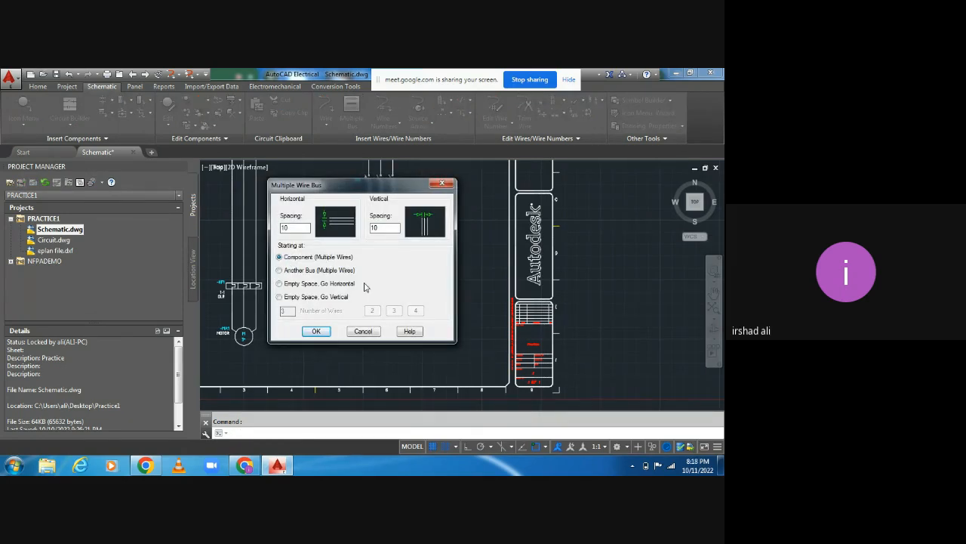
{"action": "left_click", "coordinate": [361, 335]}
{"action": "left_click", "coordinate": [363, 331]}
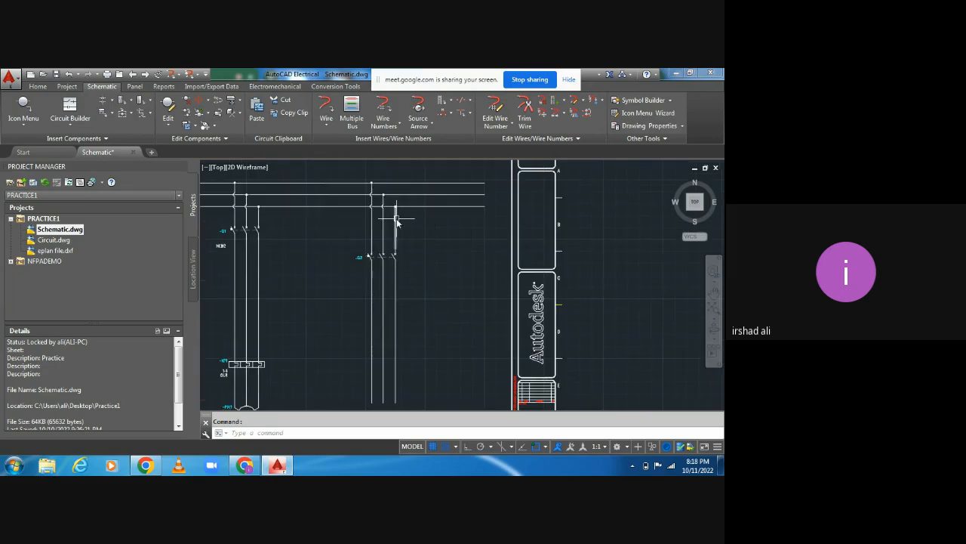
Insert a 3 Terminal, 10 Unit Spacing power distribution block across the incoming ends of the three horizontal wires, keeping the default tag without a description.
{"action": "mouse_move", "coordinate": [332, 268]}
{"action": "middle_mouse_down"}
{"action": "mouse_move", "coordinate": [401, 238]}
{"action": "mouse_move", "coordinate": [399, 320]}
{"action": "mouse_move", "coordinate": [395, 305]}
{"action": "mouse_move", "coordinate": [421, 280]}
{"action": "middle_mouse_up"}
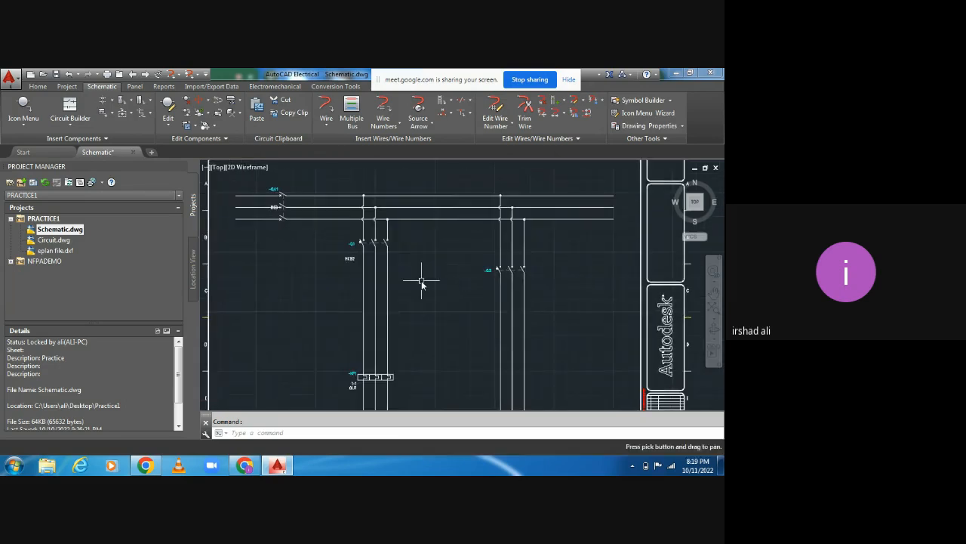
{"action": "middle_click_drag", "start_coordinate": [533, 339], "coordinate": [537, 321]}
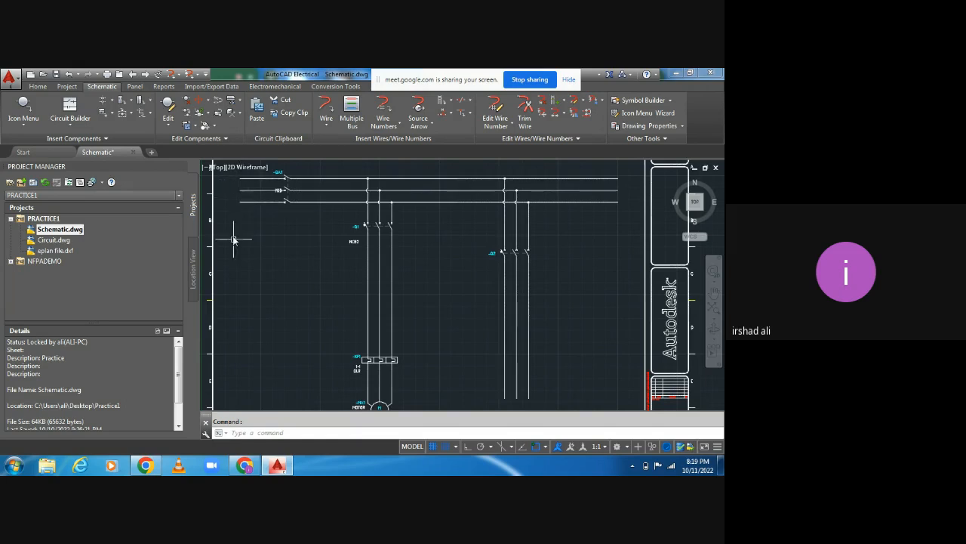
{"action": "left_click", "coordinate": [20, 127]}
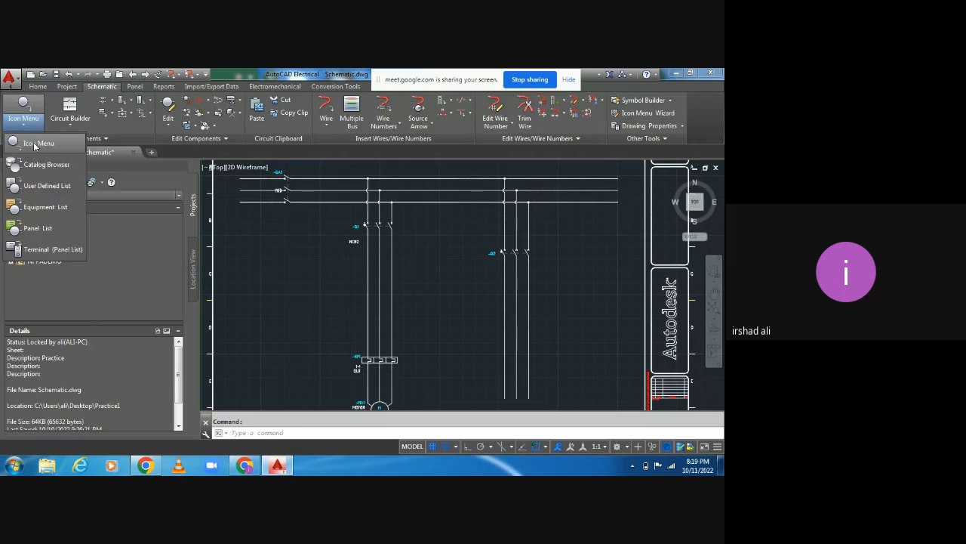
{"action": "left_click", "coordinate": [34, 143]}
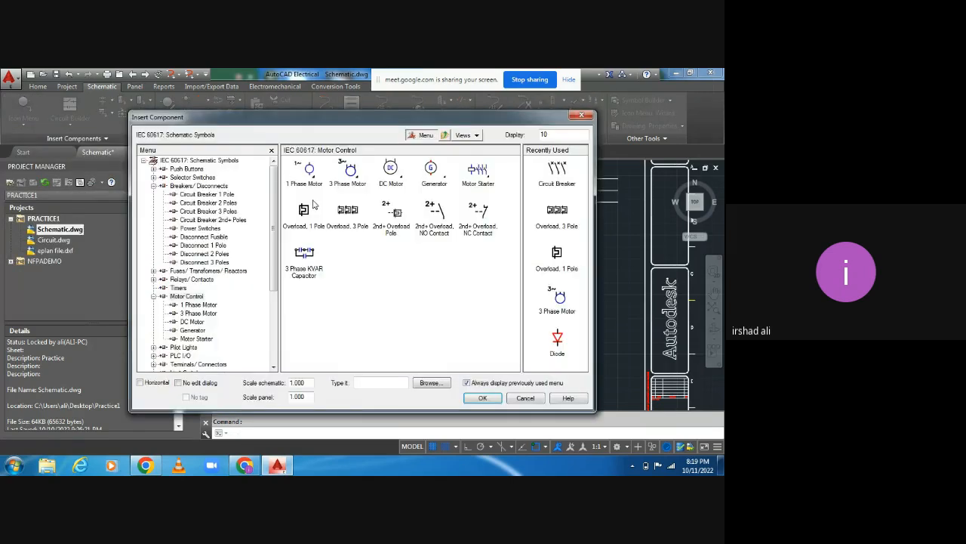
{"action": "left_click", "coordinate": [153, 185]}
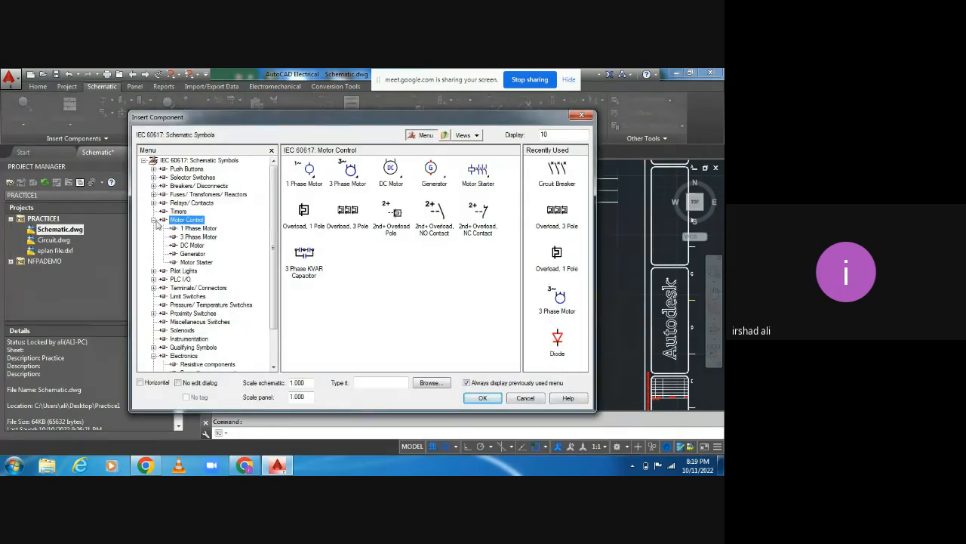
{"action": "left_click", "coordinate": [154, 220]}
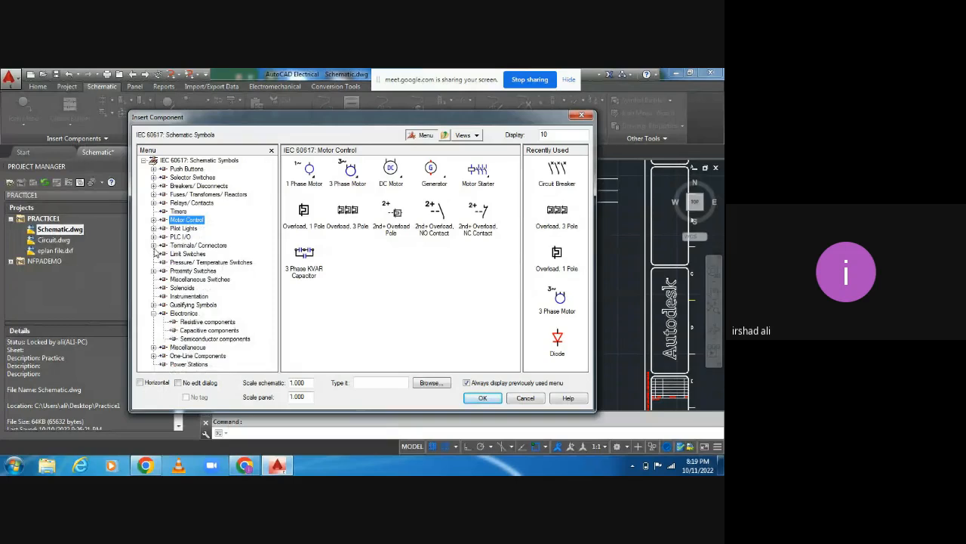
{"action": "left_click", "coordinate": [213, 248]}
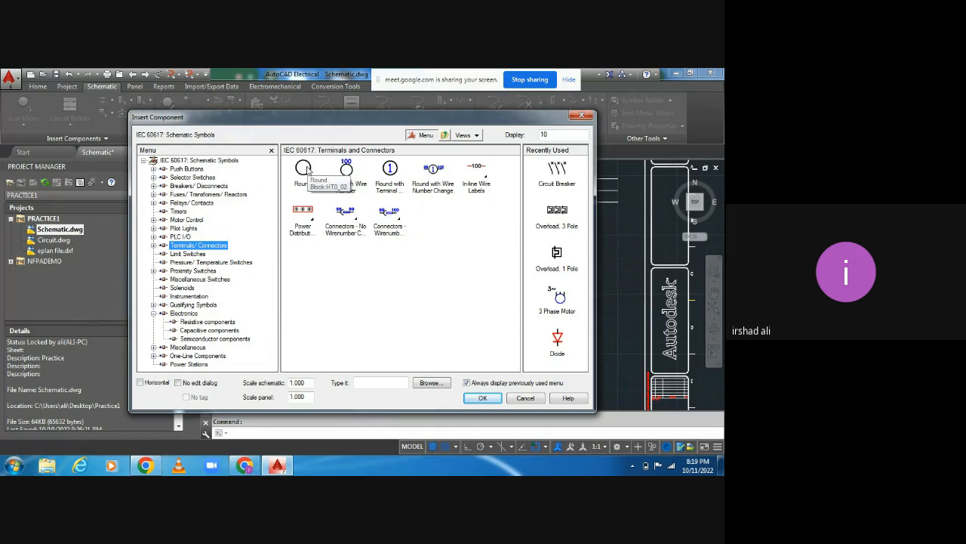
{"action": "left_click", "coordinate": [308, 218]}
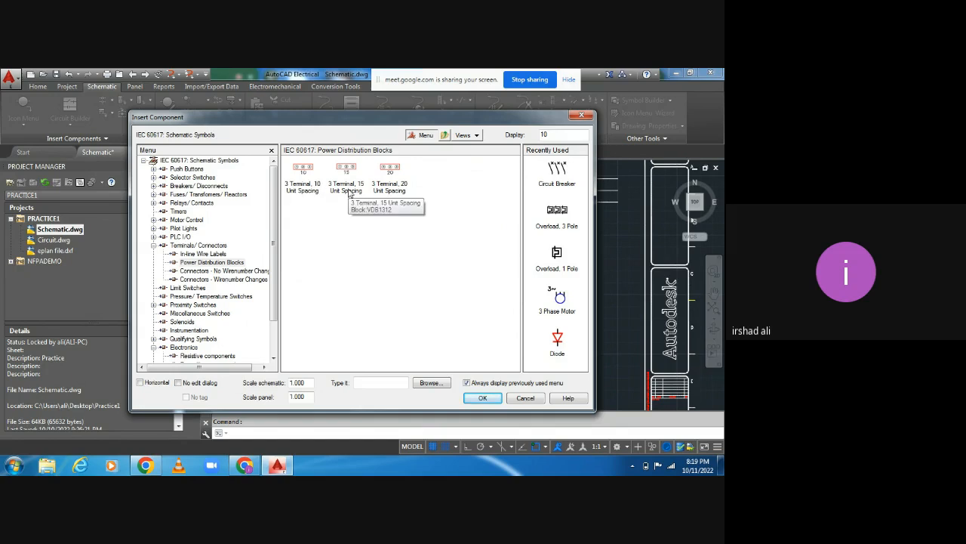
{"action": "left_click", "coordinate": [300, 173]}
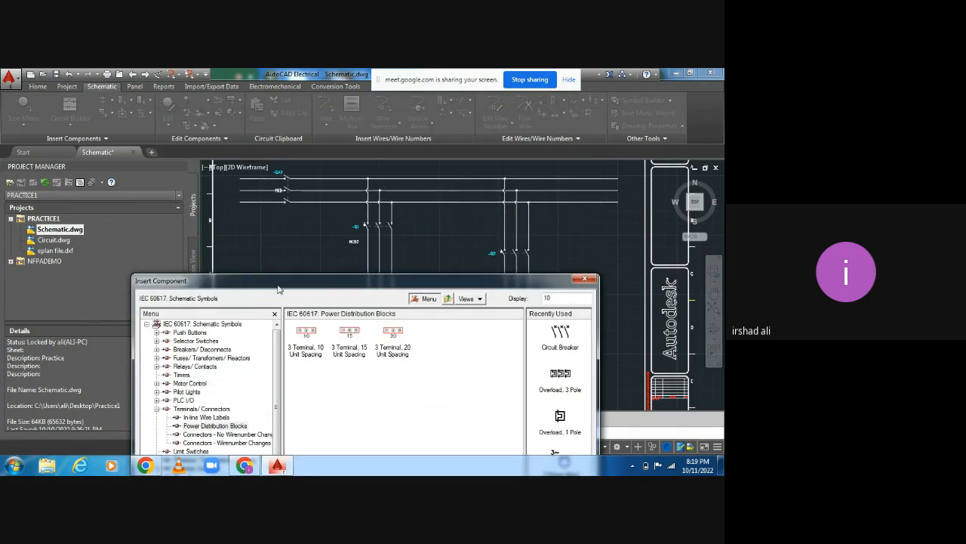
{"action": "left_click_drag", "start_coordinate": [331, 284], "coordinate": [355, 207]}
{"action": "left_click", "coordinate": [330, 255]}
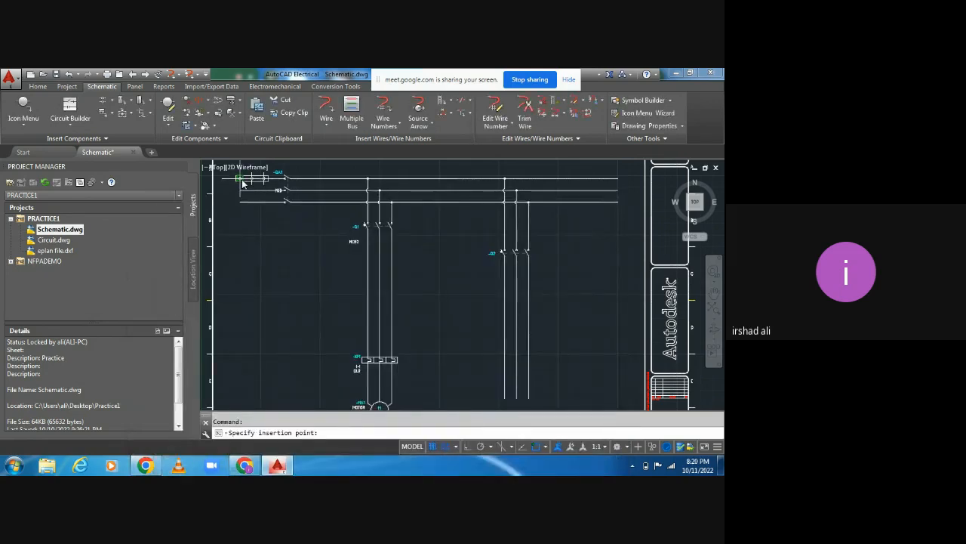
{"action": "scroll", "coordinate": [242, 184], "scroll_direction": "up", "scroll_amount": 3}
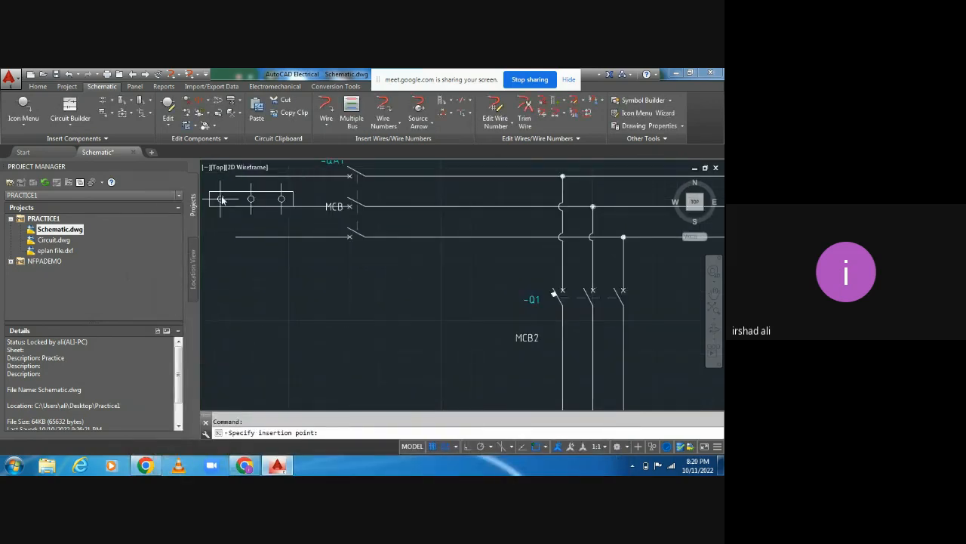
{"action": "left_click", "coordinate": [555, 293]}
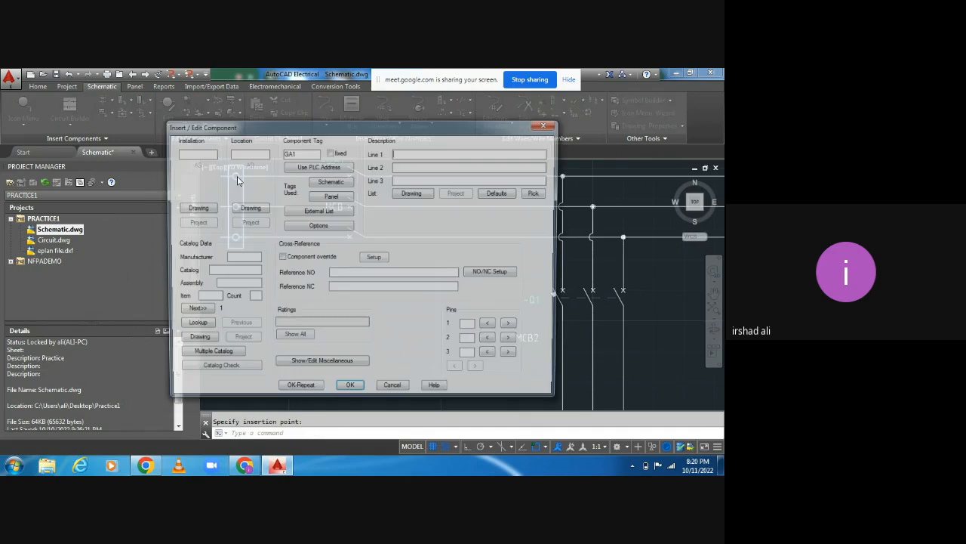
{"action": "left_click", "coordinate": [349, 392]}
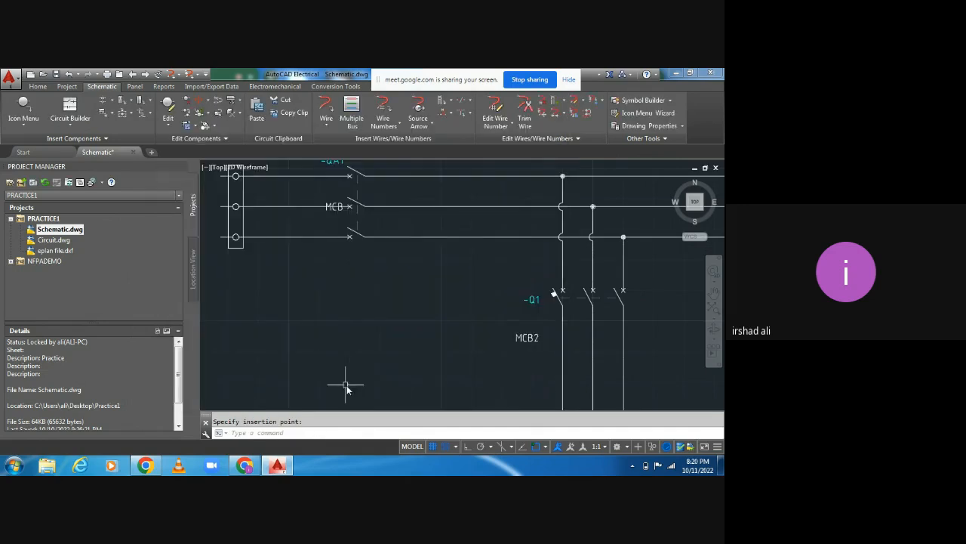
{"action": "middle_click_drag", "start_coordinate": [259, 264], "coordinate": [336, 342]}
{"action": "scroll", "coordinate": [344, 296], "scroll_direction": "up", "scroll_amount": 5}
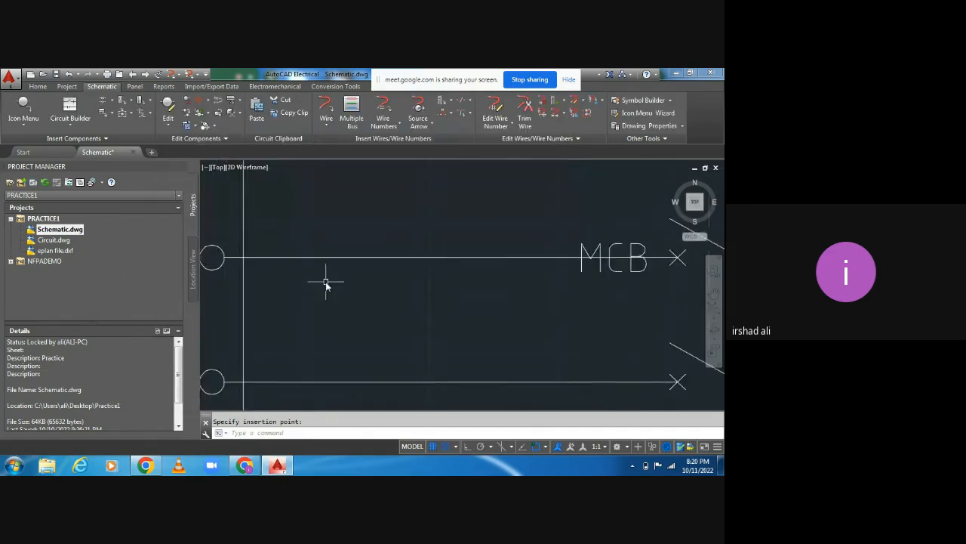
{"action": "middle_click_drag", "start_coordinate": [325, 278], "coordinate": [455, 319]}
{"action": "scroll", "coordinate": [455, 320], "scroll_direction": "down", "scroll_amount": 5}
{"action": "middle_click_drag", "start_coordinate": [474, 405], "coordinate": [441, 379]}
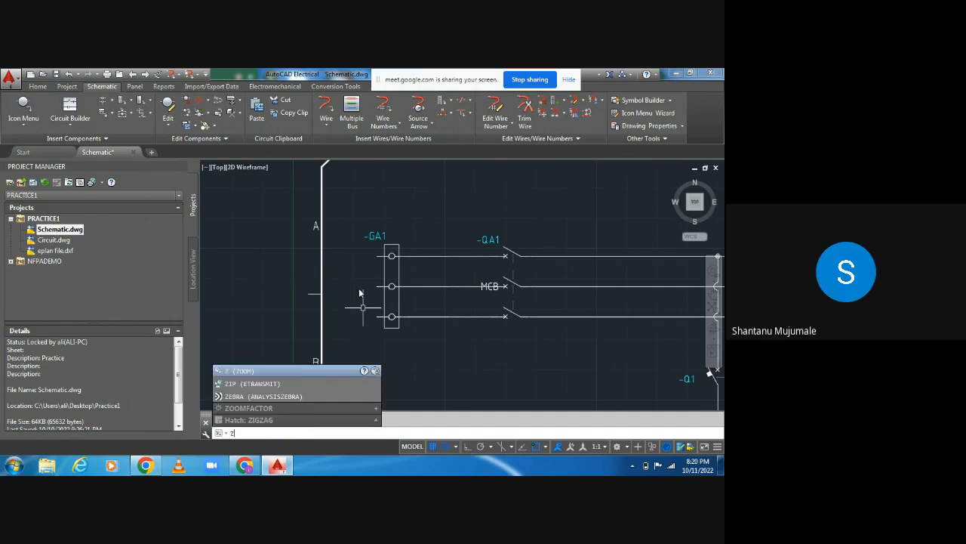
{"action": "key", "text": "Return"}
{"action": "key", "text": "Escape"}
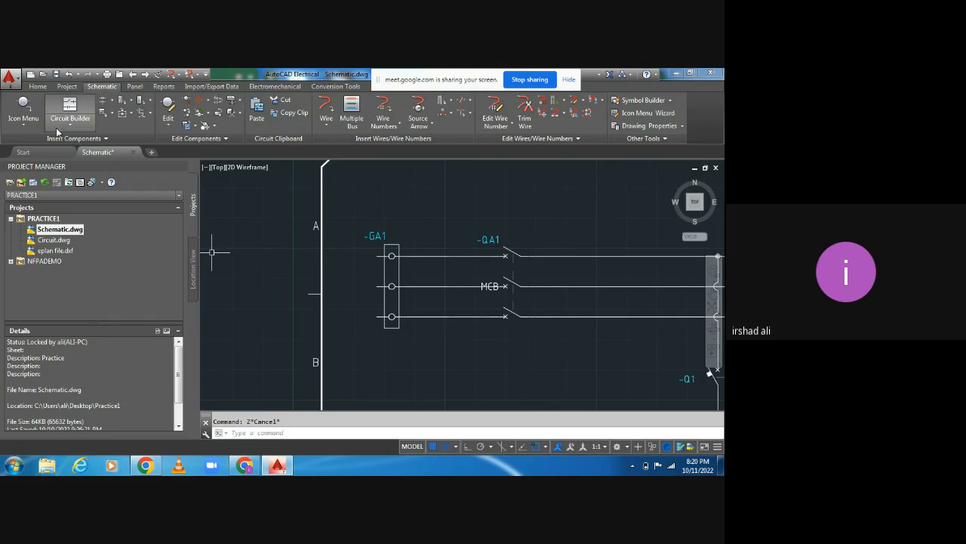
{"action": "left_click", "coordinate": [24, 121]}
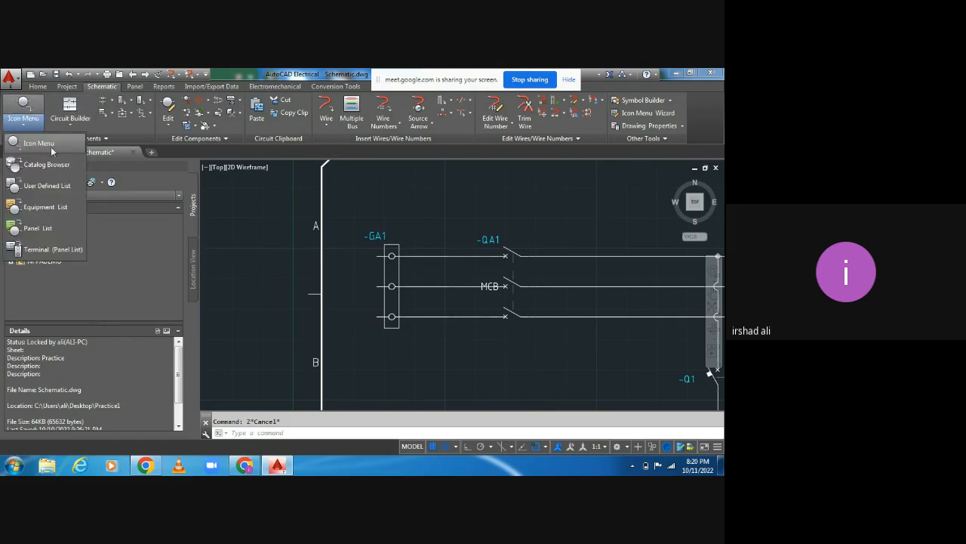
{"action": "left_click", "coordinate": [42, 142]}
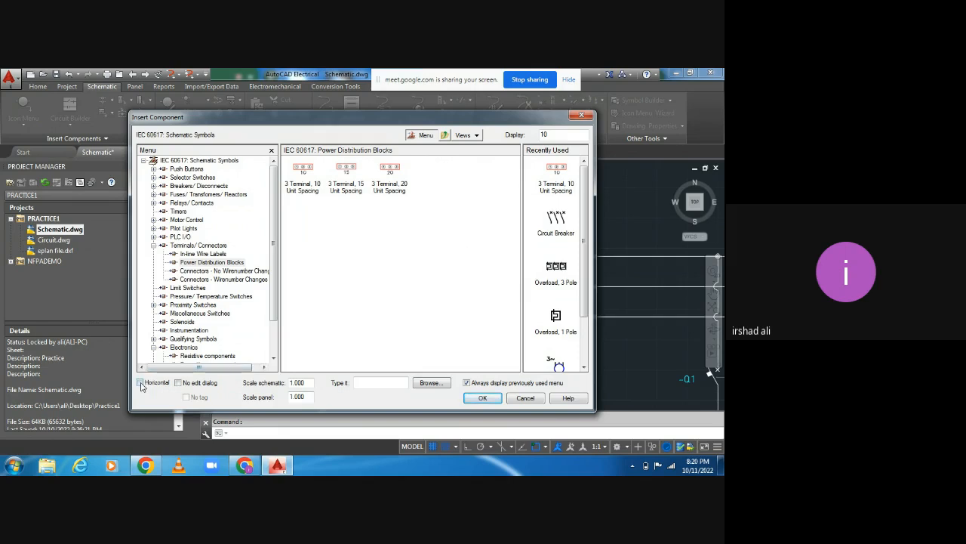
{"action": "left_click", "coordinate": [527, 399]}
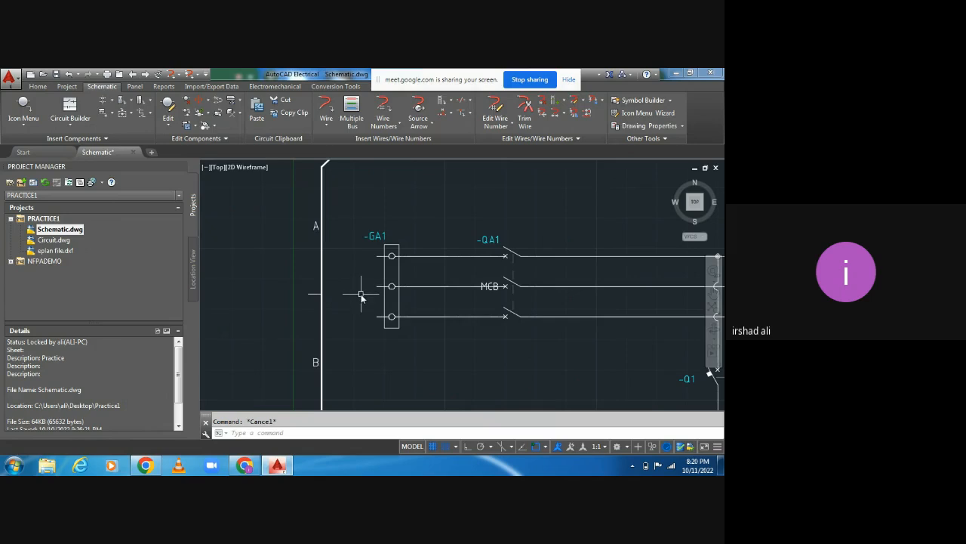
Undo the insertion of the power distribution block on the incoming wires.
{"action": "key", "text": "ctrl+z"}
{"action": "scroll", "coordinate": [363, 266], "scroll_direction": "down", "scroll_amount": 2}
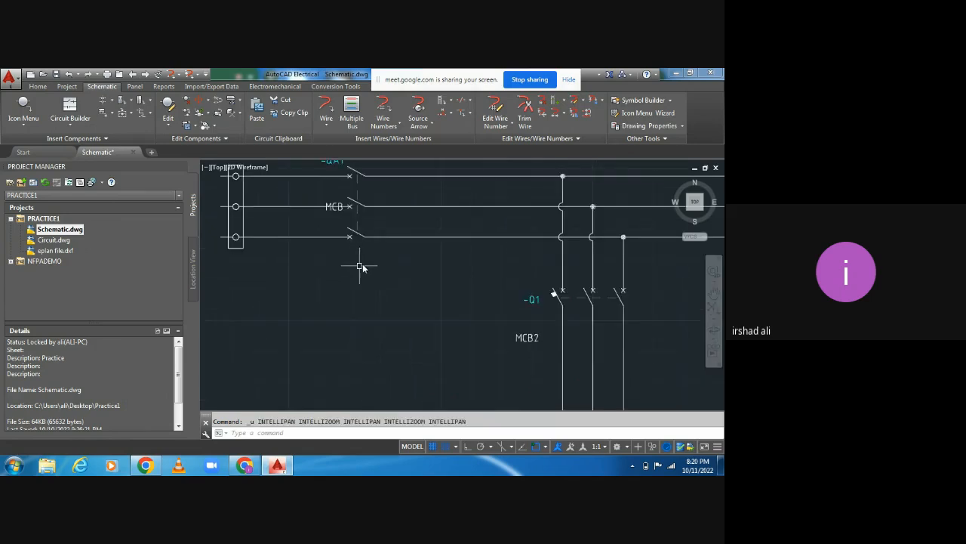
{"action": "scroll", "coordinate": [345, 277], "scroll_direction": "down", "scroll_amount": 2}
{"action": "middle_click_drag", "start_coordinate": [340, 280], "coordinate": [388, 352]}
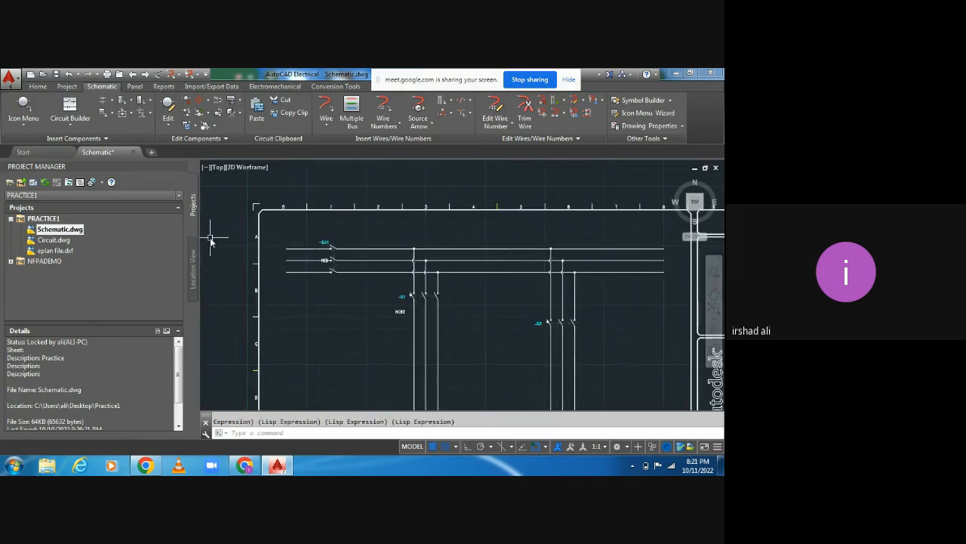
Insert a Round terminal from the Terminals/Connectors symbols at the incoming end of the upper horizontal wire, with component tag "R".
{"action": "left_click", "coordinate": [23, 125]}
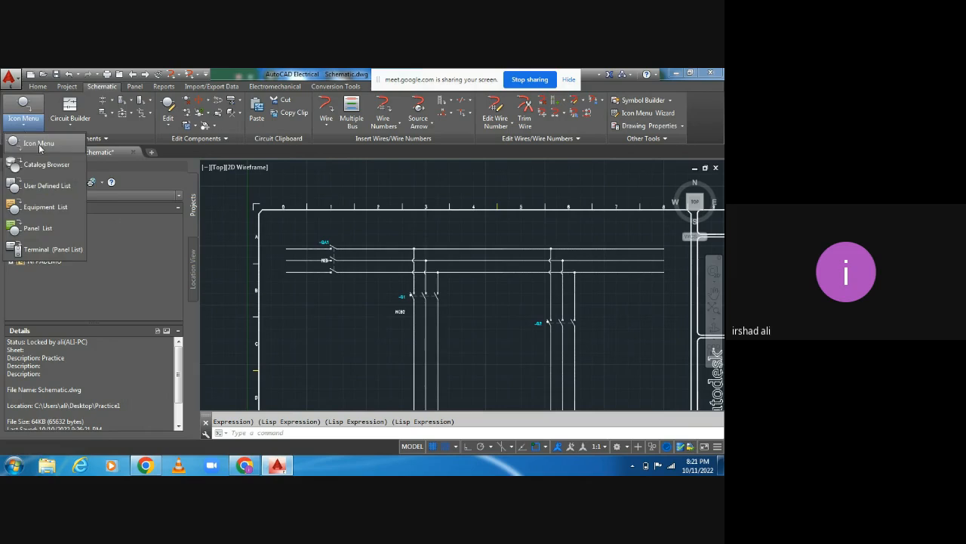
{"action": "left_click", "coordinate": [40, 145]}
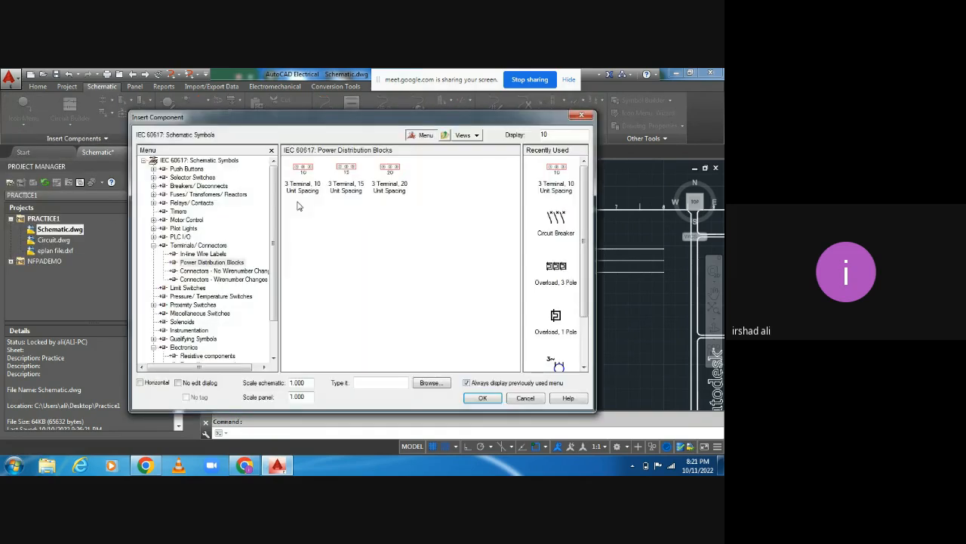
{"action": "left_click", "coordinate": [188, 246]}
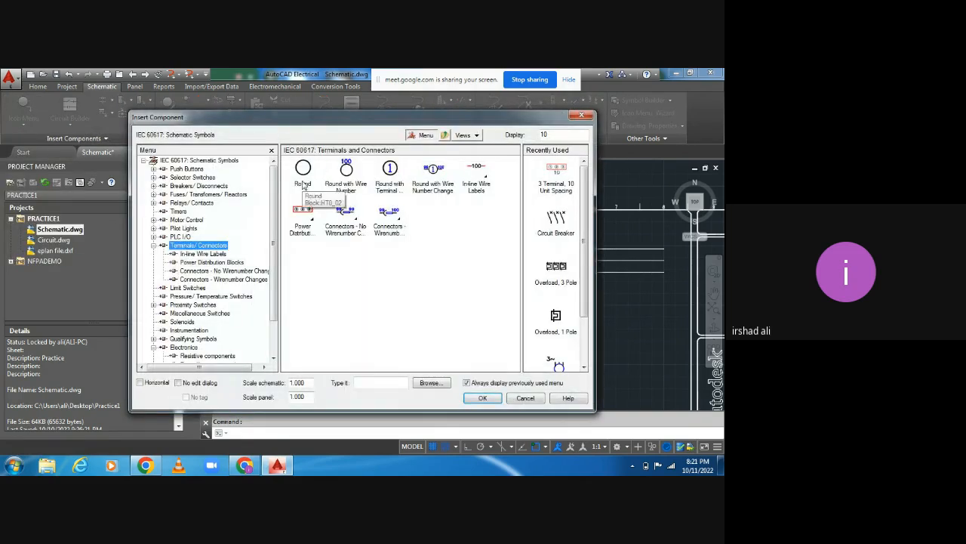
{"action": "left_click", "coordinate": [304, 174]}
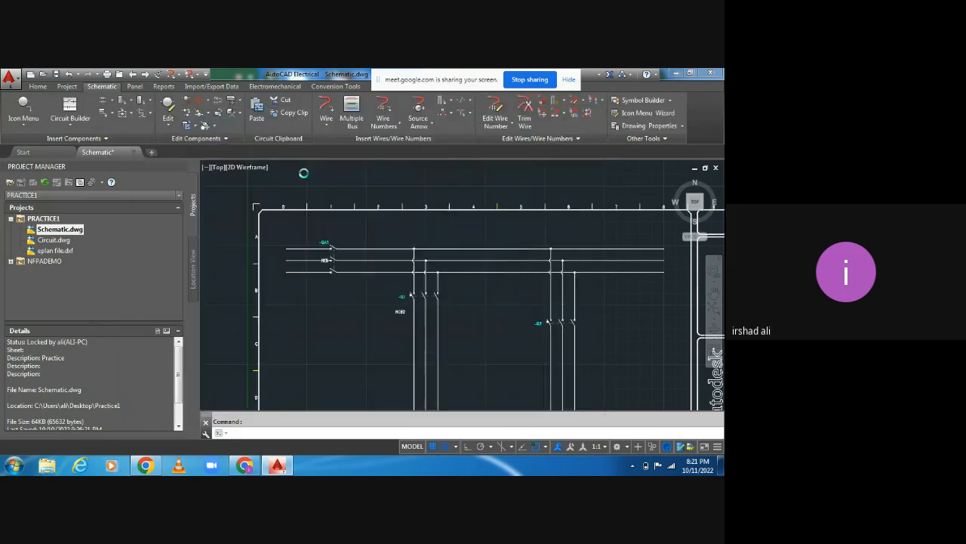
{"action": "scroll", "coordinate": [282, 247], "scroll_direction": "up", "scroll_amount": 5}
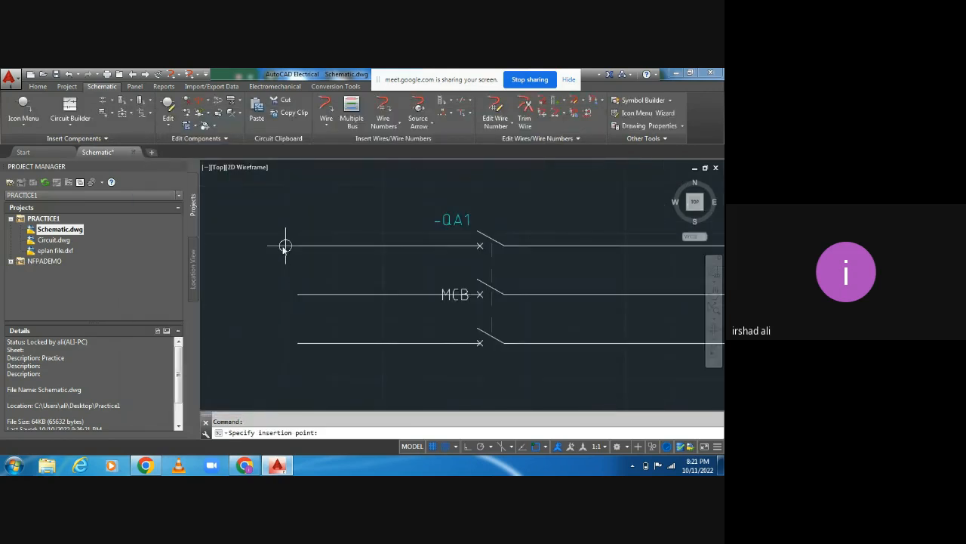
{"action": "left_click", "coordinate": [298, 246]}
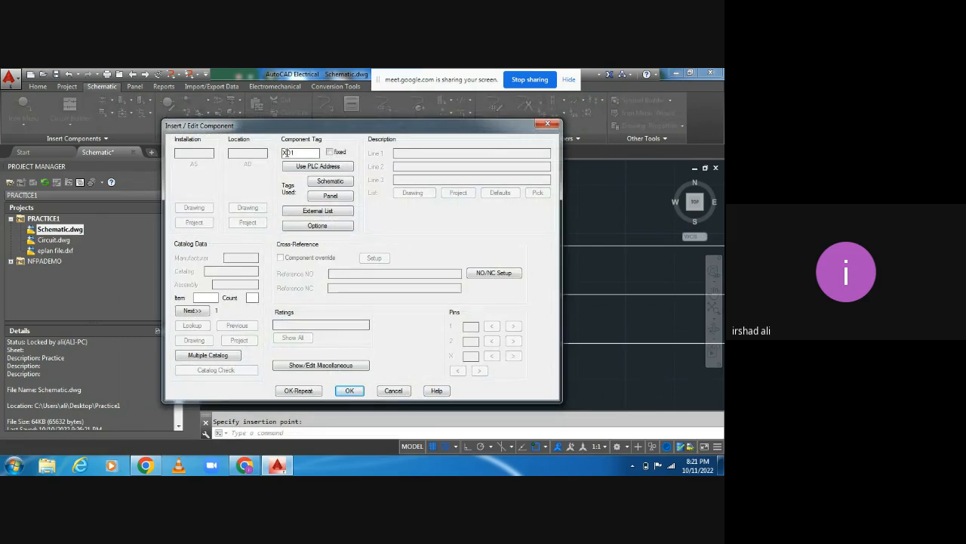
{"action": "double_click", "coordinate": [293, 152]}
{"action": "key", "text": "Caps_Lock"}
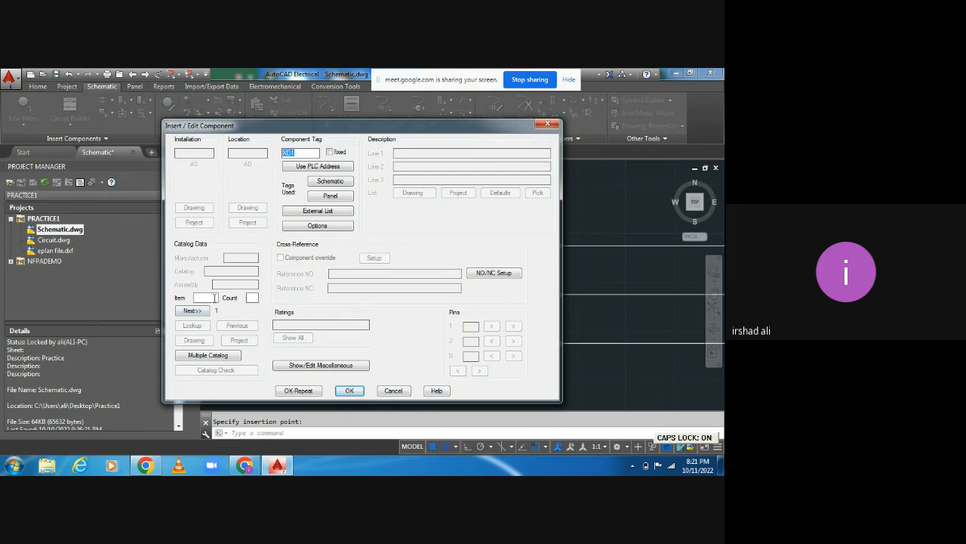
{"action": "type", "text": "R"}
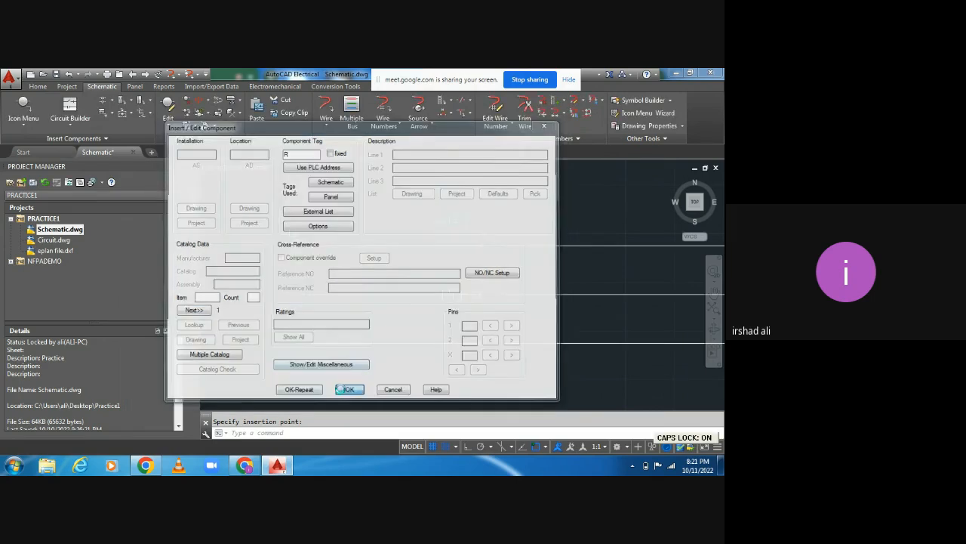
{"action": "left_click", "coordinate": [347, 389]}
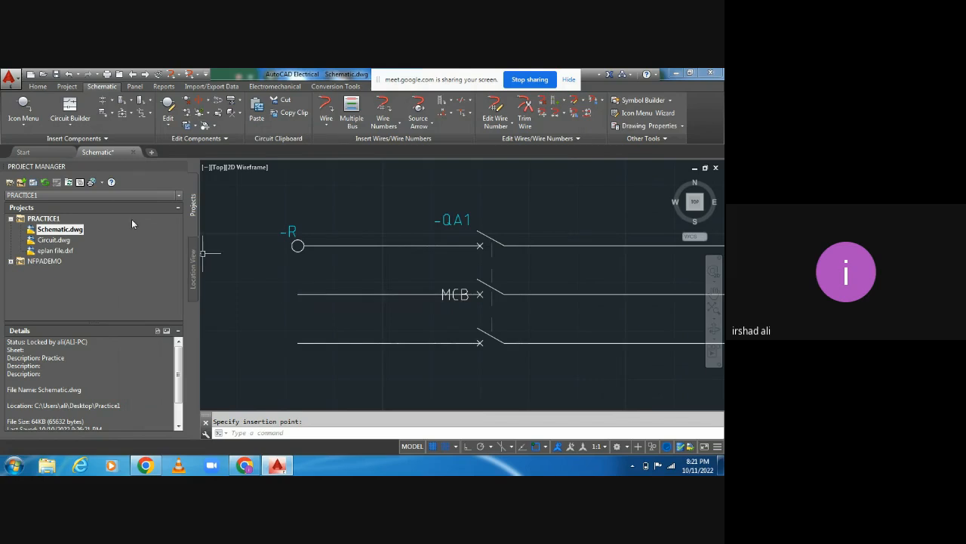
{"action": "key", "text": "Escape"}
Try a Round terminal with component tag "Y" at the incoming end of the middle horizontal wire, and undo its insertion.
{"action": "key", "text": "Return"}
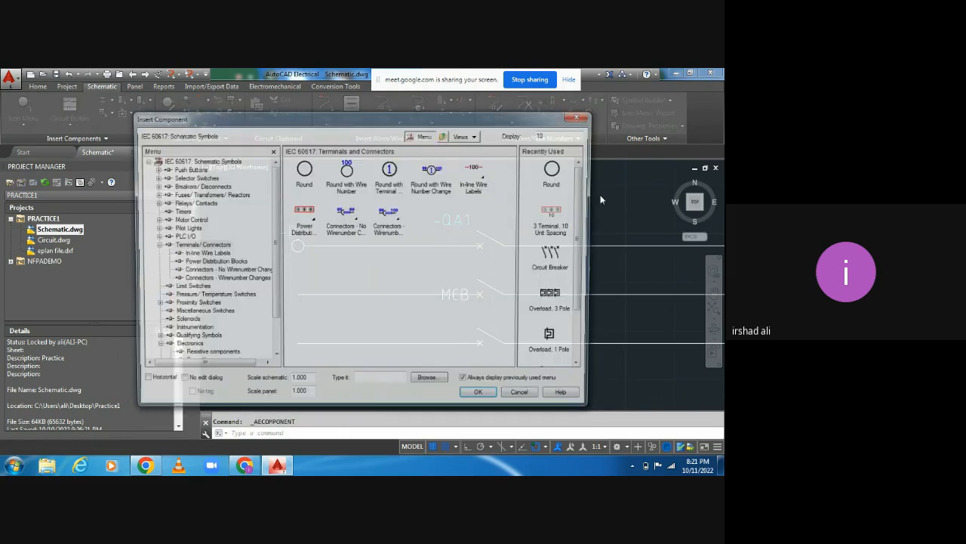
{"action": "left_click", "coordinate": [555, 189]}
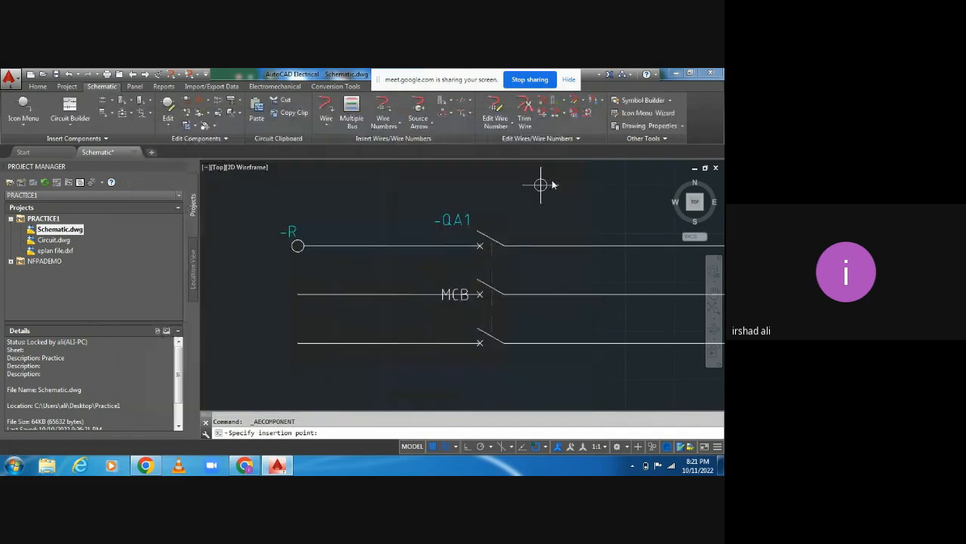
{"action": "left_click", "coordinate": [298, 294]}
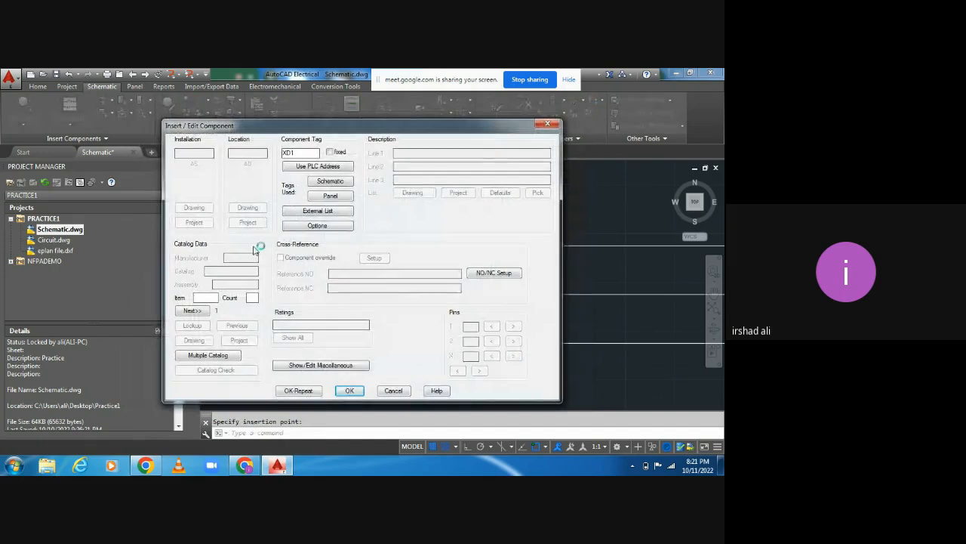
{"action": "type", "text": "Y"}
{"action": "left_click", "coordinate": [348, 391]}
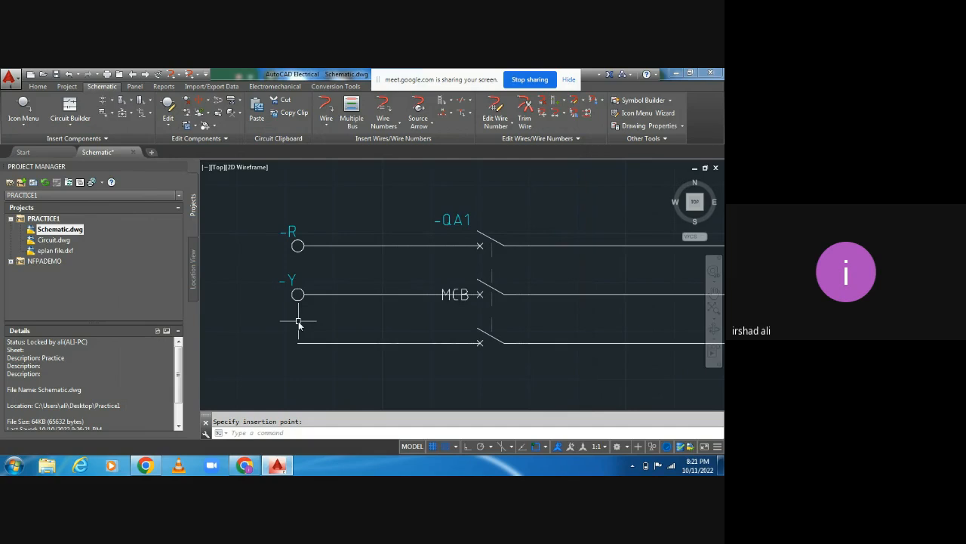
{"action": "key", "text": "ctrl+z"}
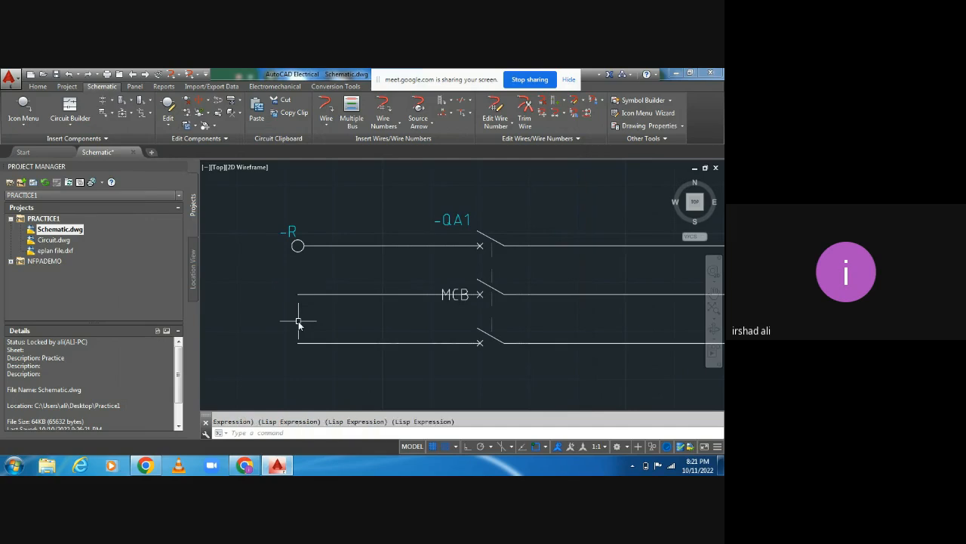
Insert multiple Round terminals from the Terminals/Connectors symbols with a fence across the incoming ends of the three horizontal wires.
{"action": "scroll", "coordinate": [299, 323], "scroll_direction": "down", "scroll_amount": 5}
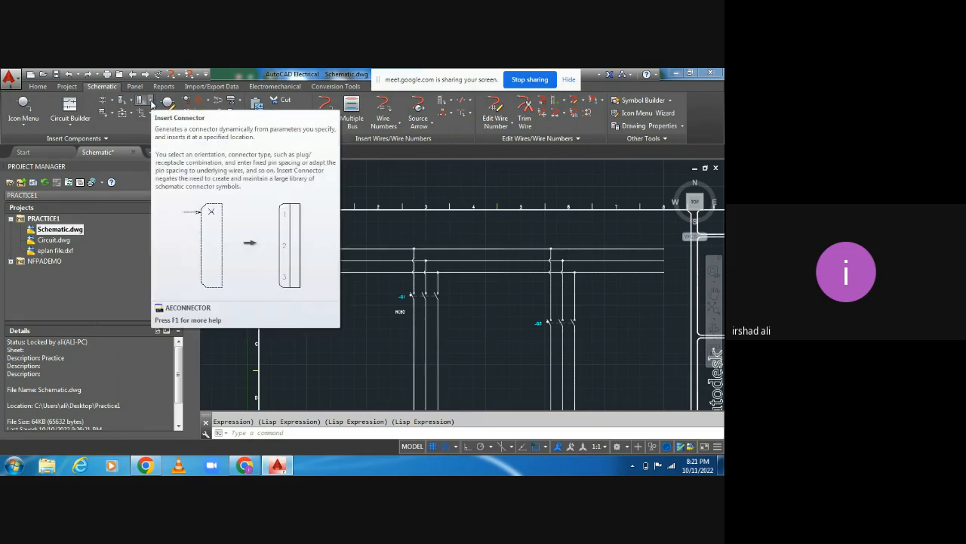
{"action": "left_click", "coordinate": [107, 106]}
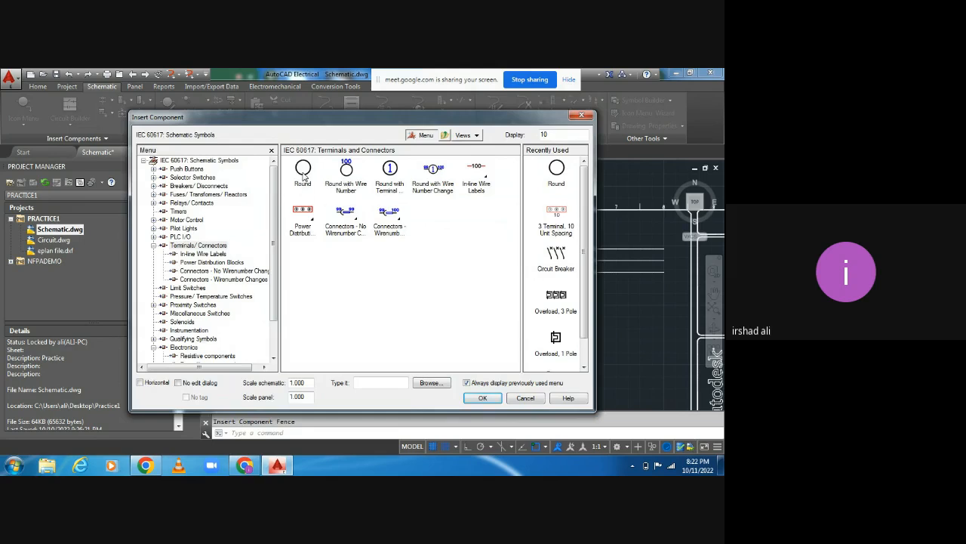
{"action": "left_click", "coordinate": [303, 169]}
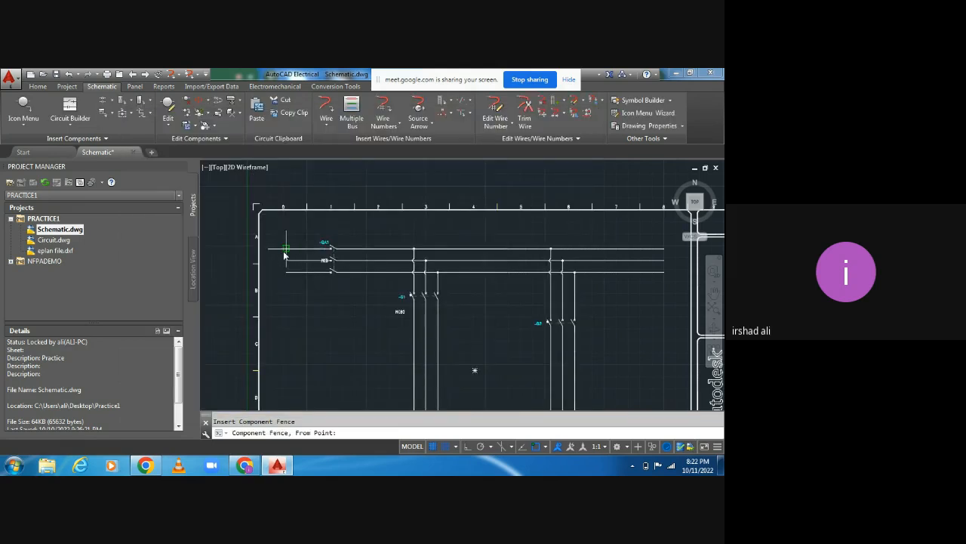
{"action": "scroll", "coordinate": [291, 249], "scroll_direction": "up", "scroll_amount": 6}
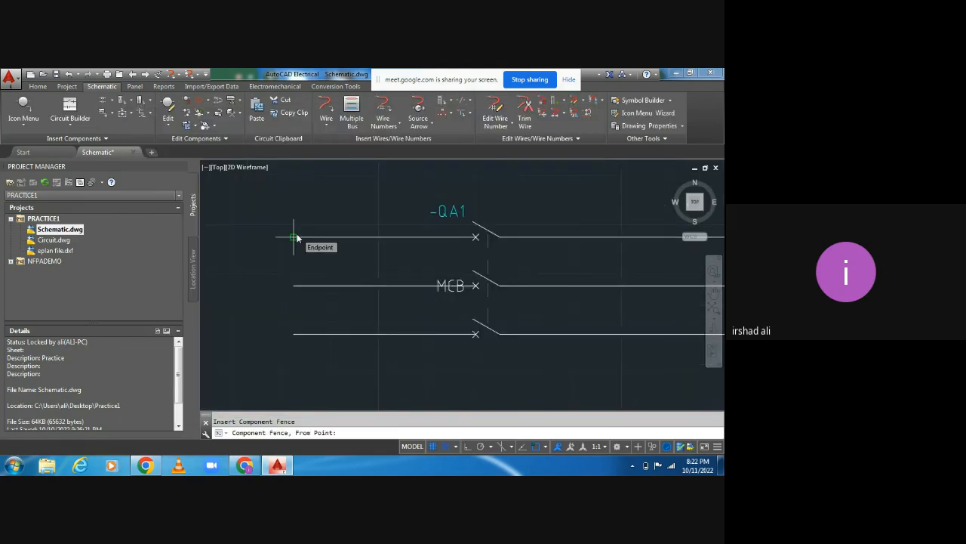
{"action": "left_click", "coordinate": [295, 237]}
{"action": "left_click", "coordinate": [293, 334]}
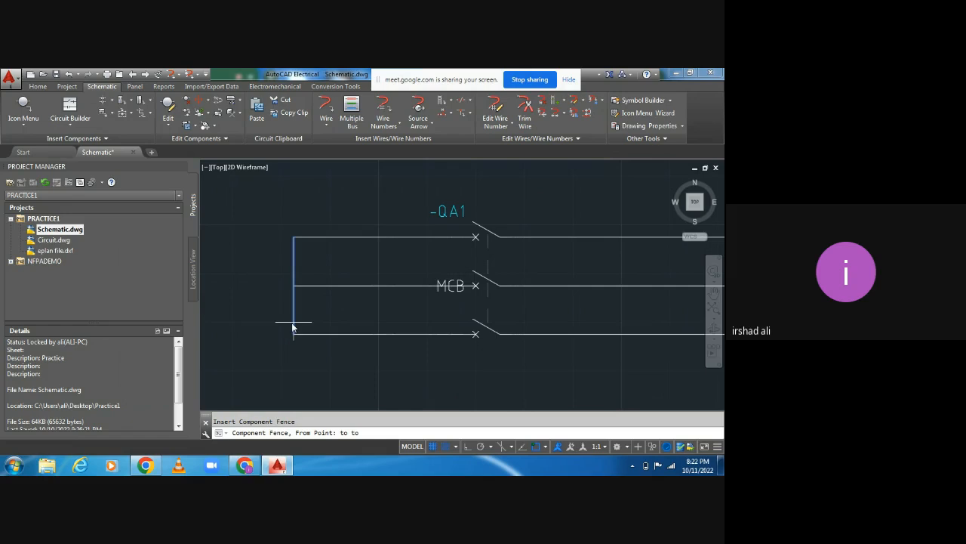
{"action": "key", "text": "Return"}
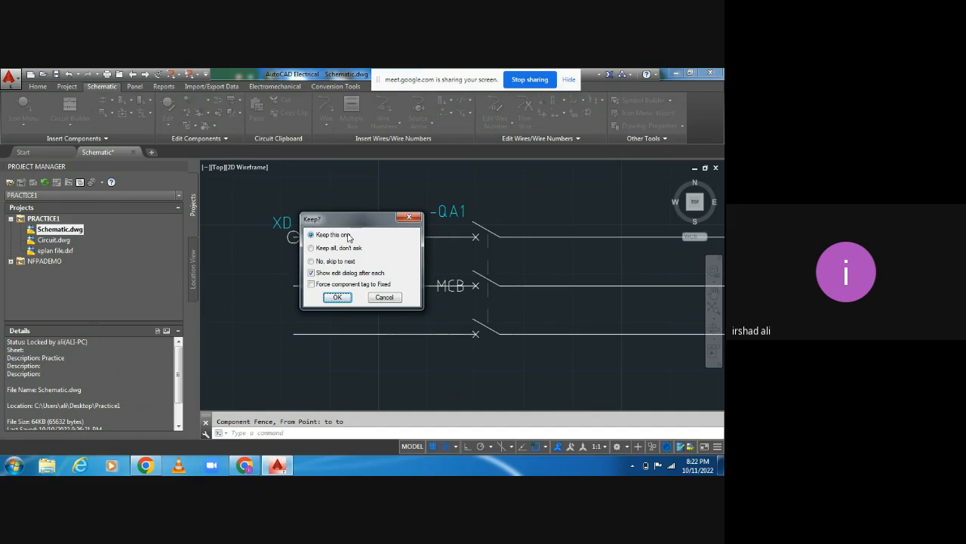
Keep each of the three fenced terminals, setting their component tags to "R", "Y" and "B" from the upper to the lower wire.
{"action": "left_click", "coordinate": [337, 296]}
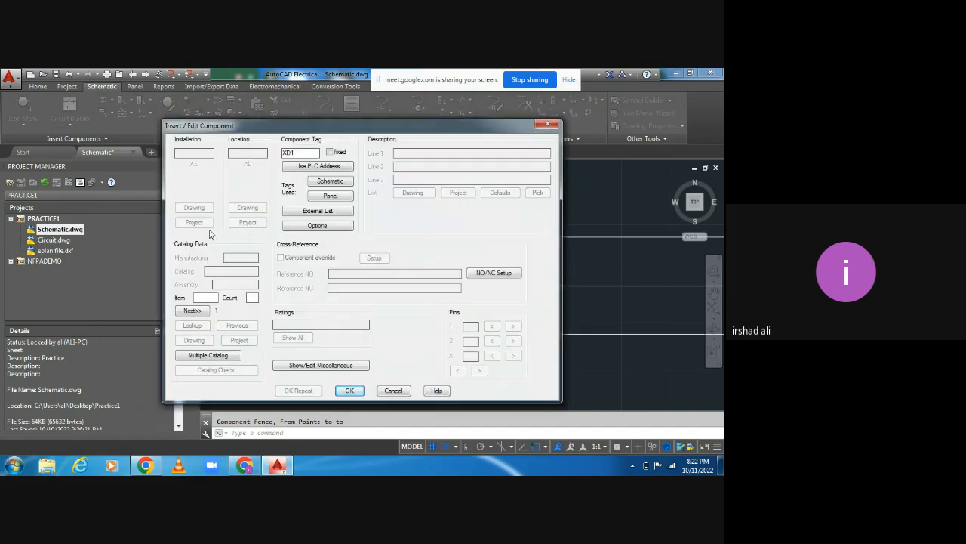
{"action": "double_click", "coordinate": [288, 152]}
{"action": "type", "text": "R"}
{"action": "left_click", "coordinate": [349, 389]}
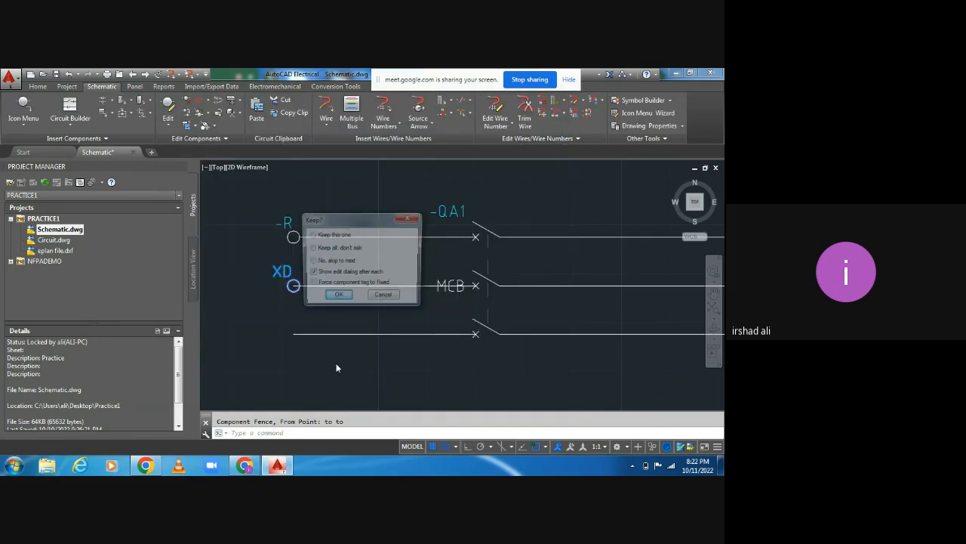
{"action": "left_click", "coordinate": [337, 297]}
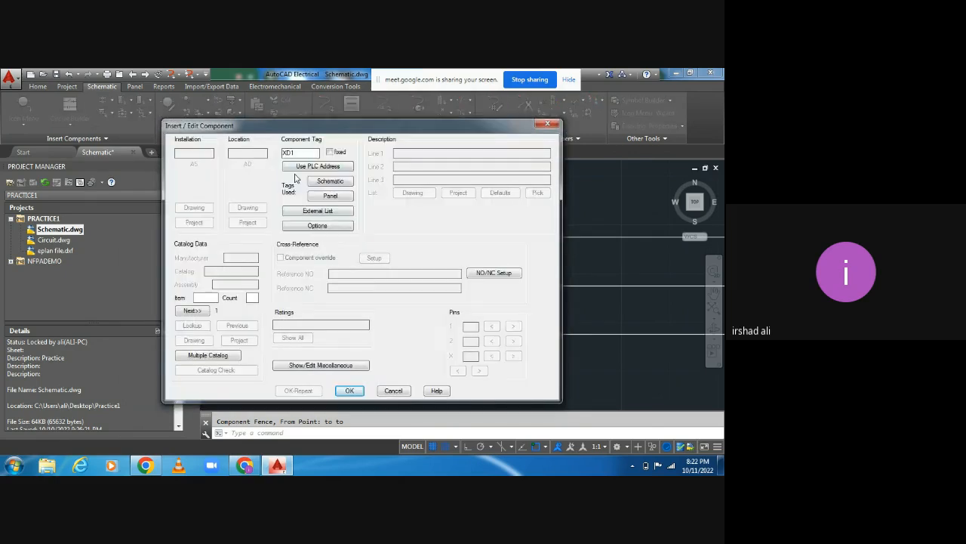
{"action": "left_click_drag", "start_coordinate": [297, 153], "coordinate": [159, 141]}
{"action": "type", "text": "Y"}
{"action": "left_click", "coordinate": [349, 390]}
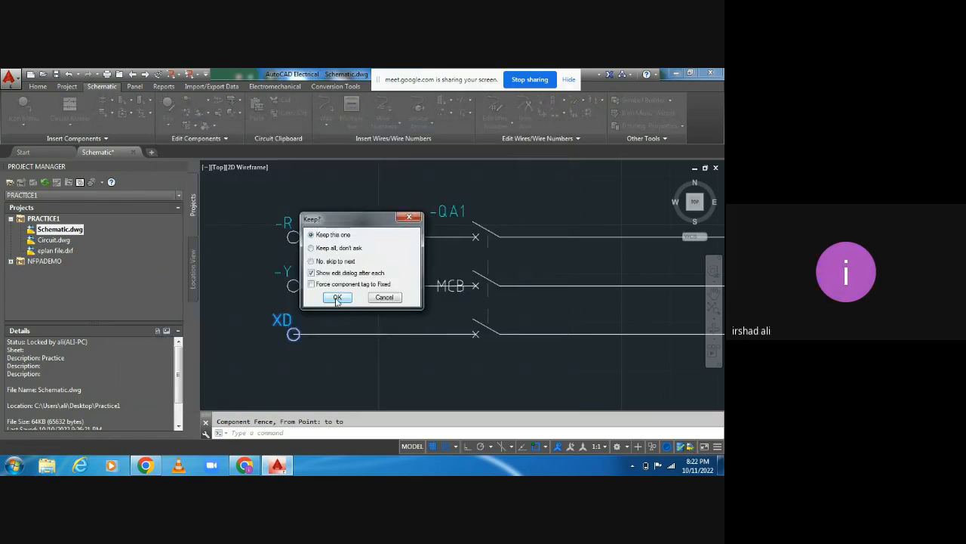
{"action": "left_click", "coordinate": [337, 297]}
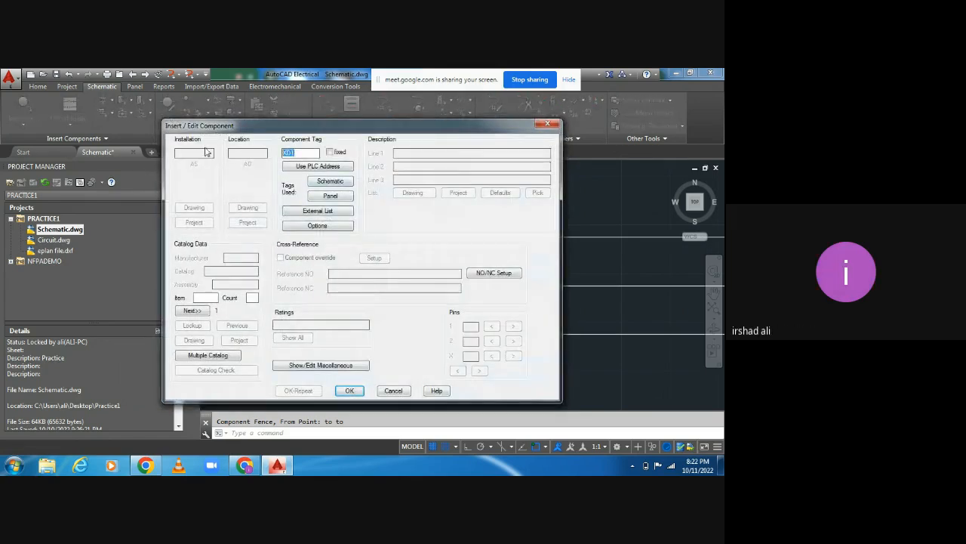
{"action": "type", "text": "B"}
{"action": "left_click", "coordinate": [349, 391]}
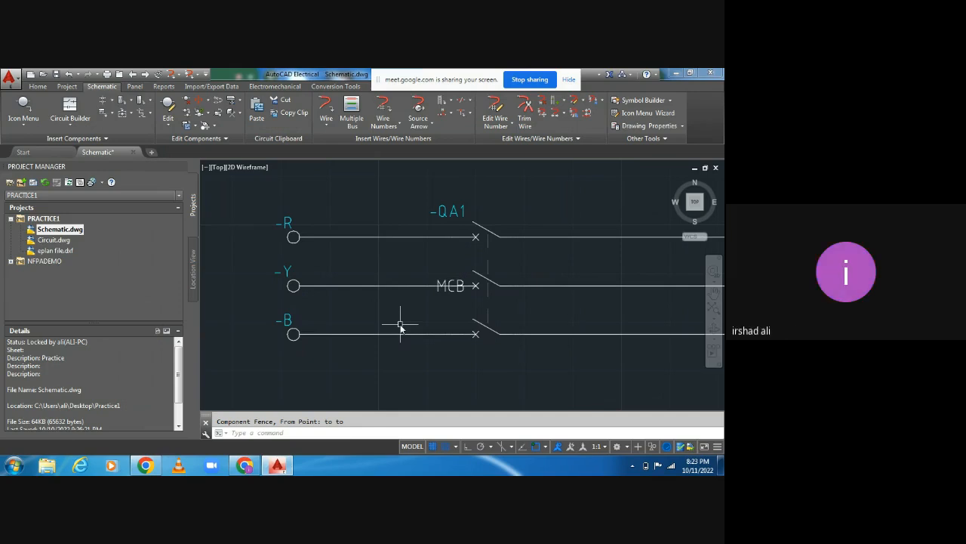
{"action": "key", "text": "Escape"}
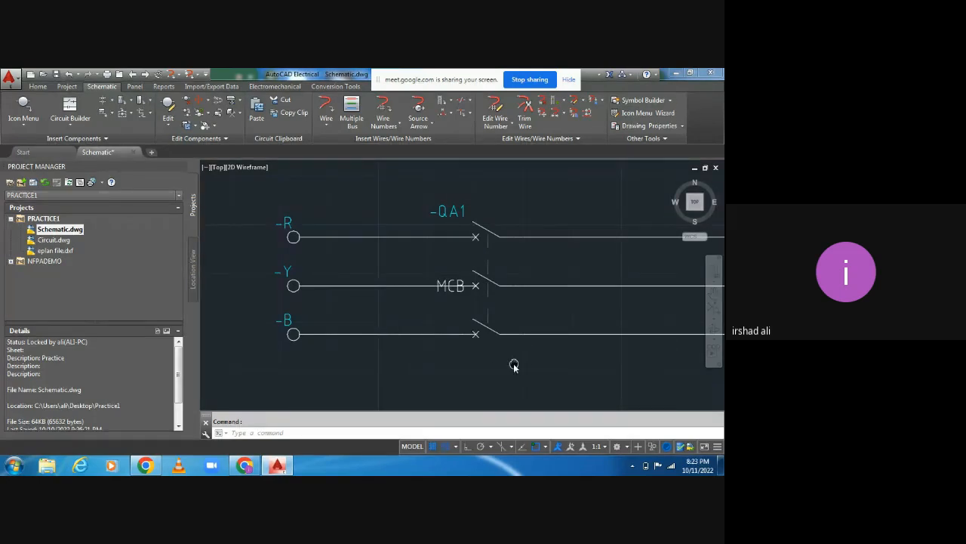
Delete the second vertical three-wire branch below the horizontal bus, together with its circuit breaker Q2.
{"action": "middle_click_drag", "start_coordinate": [514, 364], "coordinate": [401, 368]}
{"action": "scroll", "coordinate": [401, 368], "scroll_direction": "down", "scroll_amount": 5}
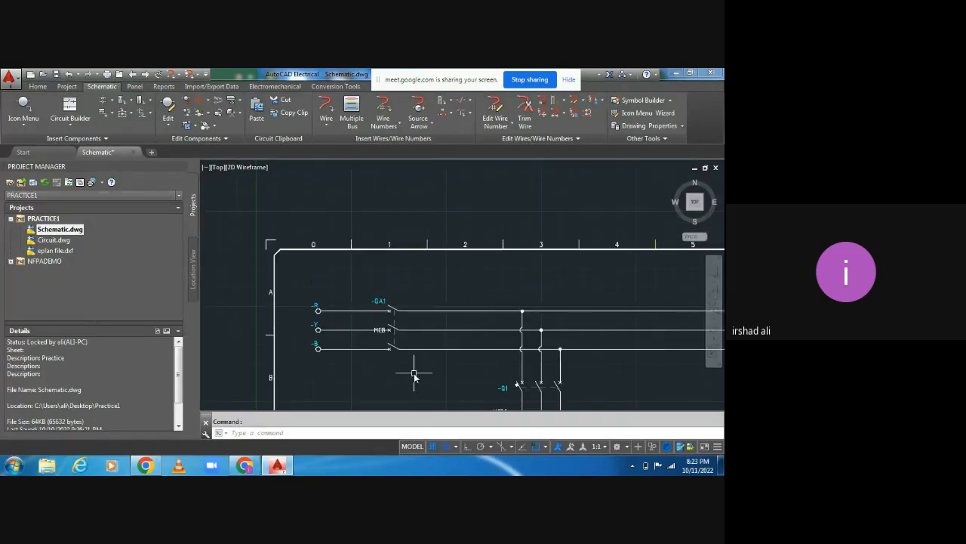
{"action": "scroll", "coordinate": [343, 308], "scroll_direction": "up", "scroll_amount": 2}
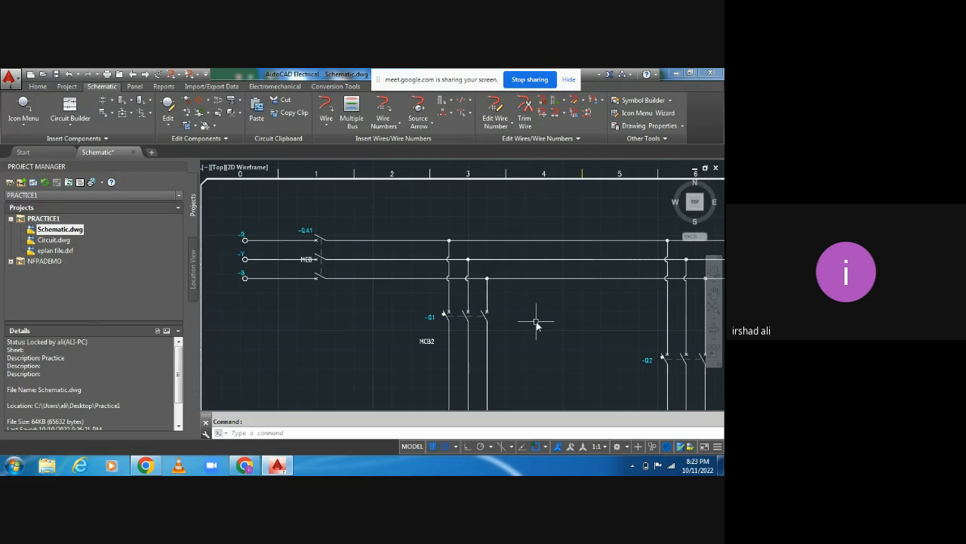
{"action": "middle_click_drag", "start_coordinate": [509, 307], "coordinate": [455, 255]}
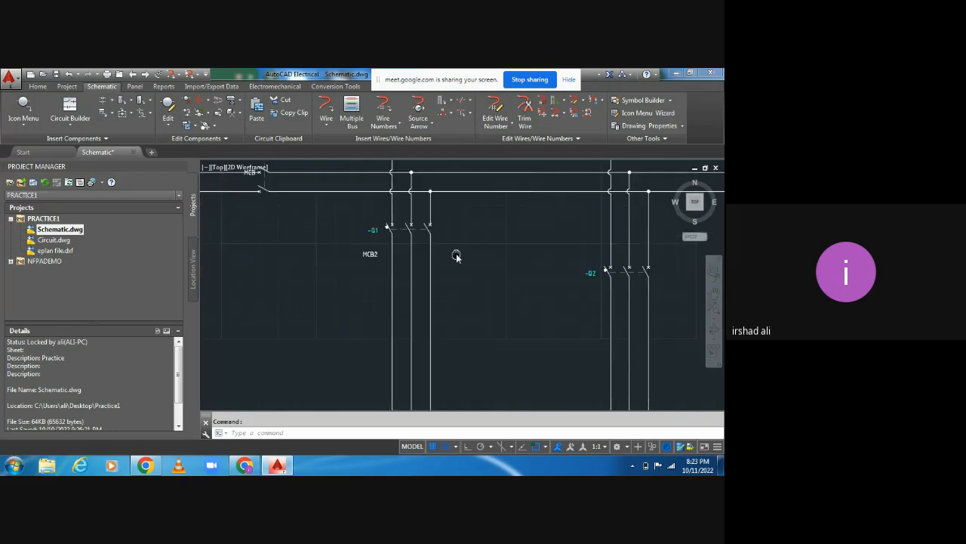
{"action": "middle_click_drag", "start_coordinate": [524, 297], "coordinate": [453, 278]}
{"action": "scroll", "coordinate": [453, 278], "scroll_direction": "down", "scroll_amount": 5}
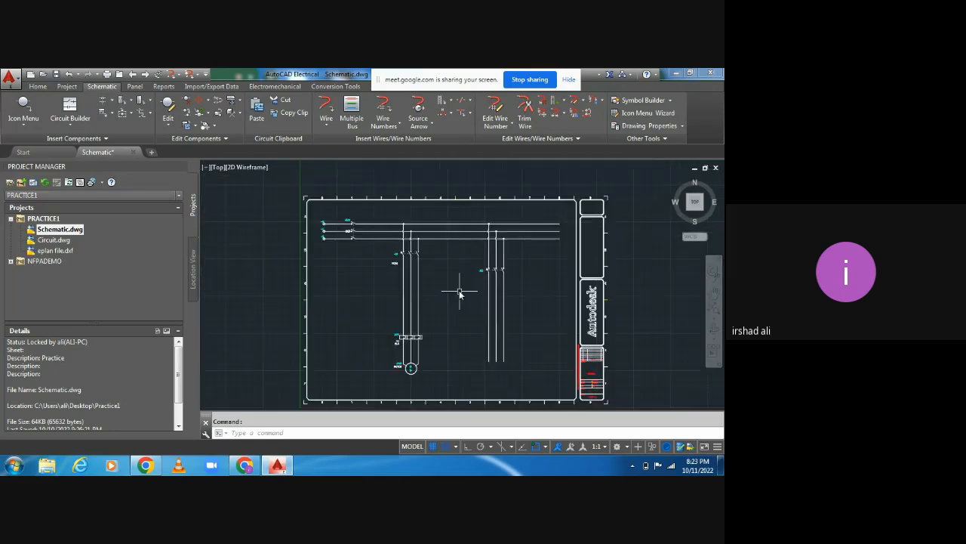
{"action": "left_click", "coordinate": [528, 366]}
{"action": "mouse_move", "coordinate": [530, 366]}
{"action": "left_mouse_down"}
{"action": "mouse_move", "coordinate": [457, 283]}
{"action": "mouse_move", "coordinate": [473, 216]}
{"action": "mouse_move", "coordinate": [477, 287]}
{"action": "left_mouse_up"}
{"action": "key", "text": "Escape"}
{"action": "mouse_move", "coordinate": [554, 328]}
{"action": "left_mouse_down"}
{"action": "mouse_move", "coordinate": [498, 373]}
{"action": "mouse_move", "coordinate": [471, 308]}
{"action": "mouse_move", "coordinate": [487, 245]}
{"action": "mouse_move", "coordinate": [521, 249]}
{"action": "left_mouse_up"}
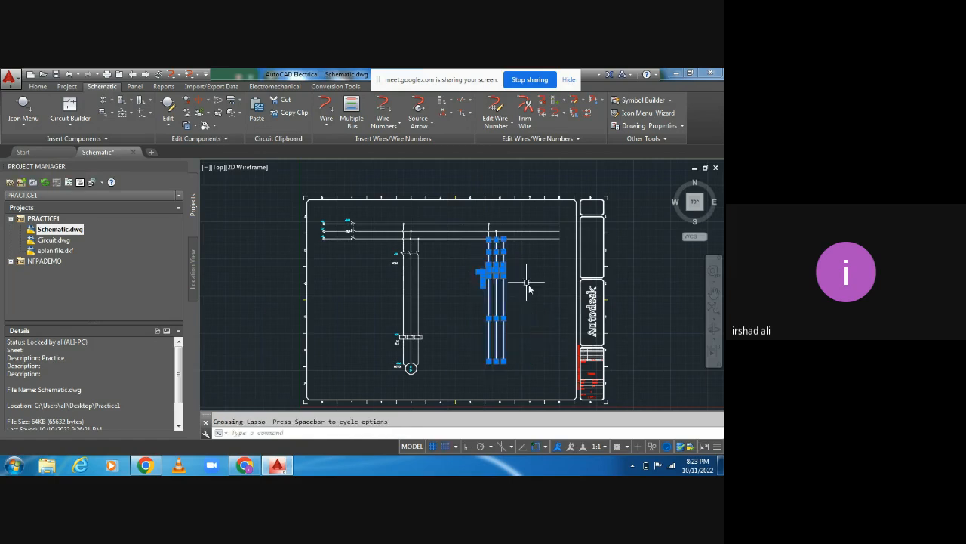
{"action": "key", "text": "Delete"}
Delete the leftover wire stubs, crossing loops and connection dots of the removed second branch between the horizontal bus wires.
{"action": "scroll", "coordinate": [511, 265], "scroll_direction": "up", "scroll_amount": 5}
{"action": "middle_click_drag", "start_coordinate": [511, 265], "coordinate": [507, 381]}
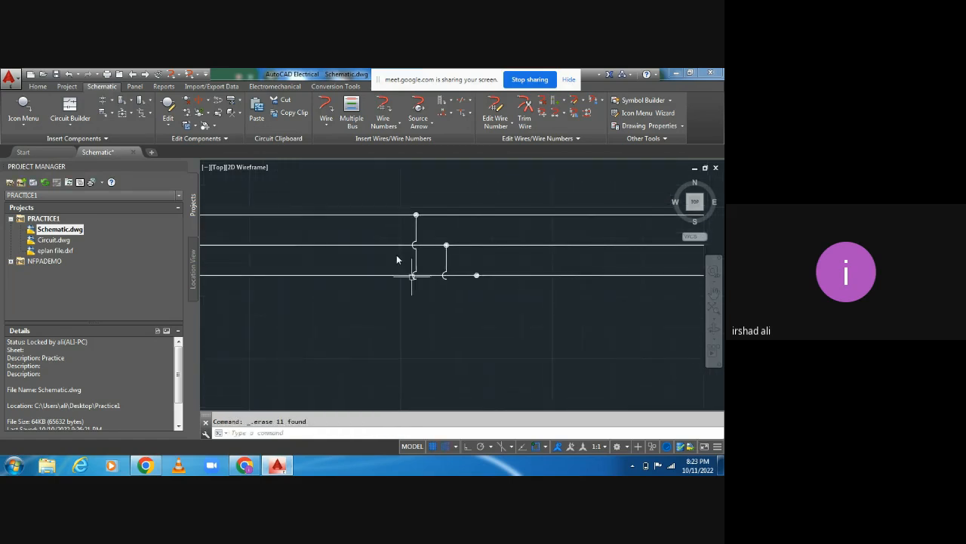
{"action": "mouse_move", "coordinate": [357, 189]}
{"action": "left_mouse_down"}
{"action": "mouse_move", "coordinate": [550, 277]}
{"action": "mouse_move", "coordinate": [567, 189]}
{"action": "mouse_move", "coordinate": [572, 215]}
{"action": "left_mouse_up"}
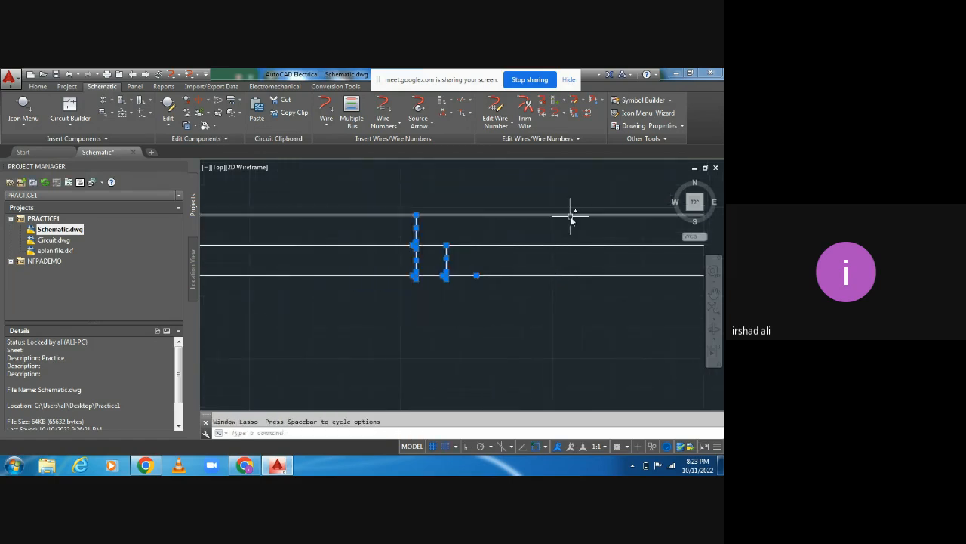
{"action": "key", "text": "Delete"}
{"action": "scroll", "coordinate": [436, 255], "scroll_direction": "up", "scroll_amount": 2}
{"action": "middle_click_drag", "start_coordinate": [435, 255], "coordinate": [444, 312]}
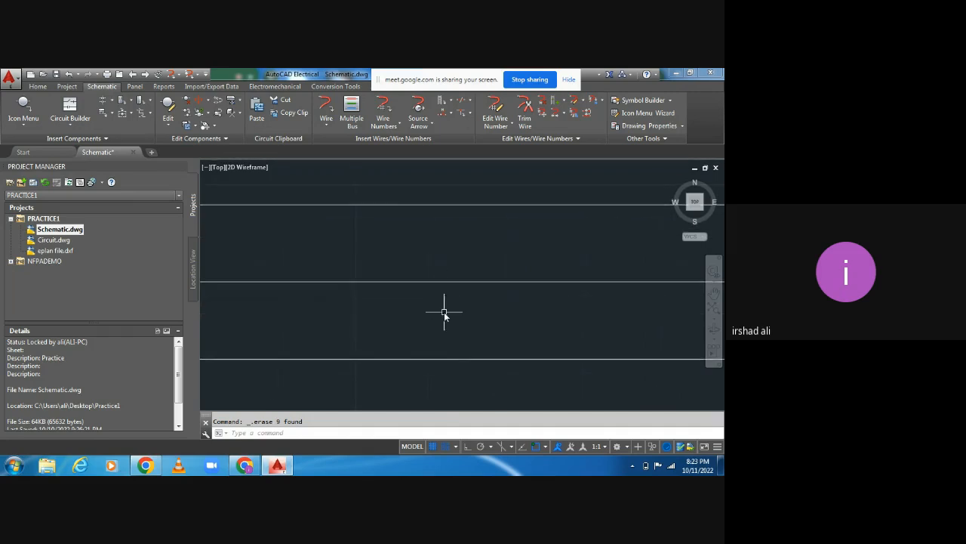
Draw a fourth horizontal wire just below the B wire, from under the incoming terminals to the far end of the bus.
{"action": "scroll", "coordinate": [445, 312], "scroll_direction": "down", "scroll_amount": 3}
{"action": "mouse_move", "coordinate": [466, 377]}
{"action": "middle_mouse_down"}
{"action": "mouse_move", "coordinate": [539, 287]}
{"action": "mouse_move", "coordinate": [496, 371]}
{"action": "mouse_move", "coordinate": [600, 324]}
{"action": "middle_mouse_up"}
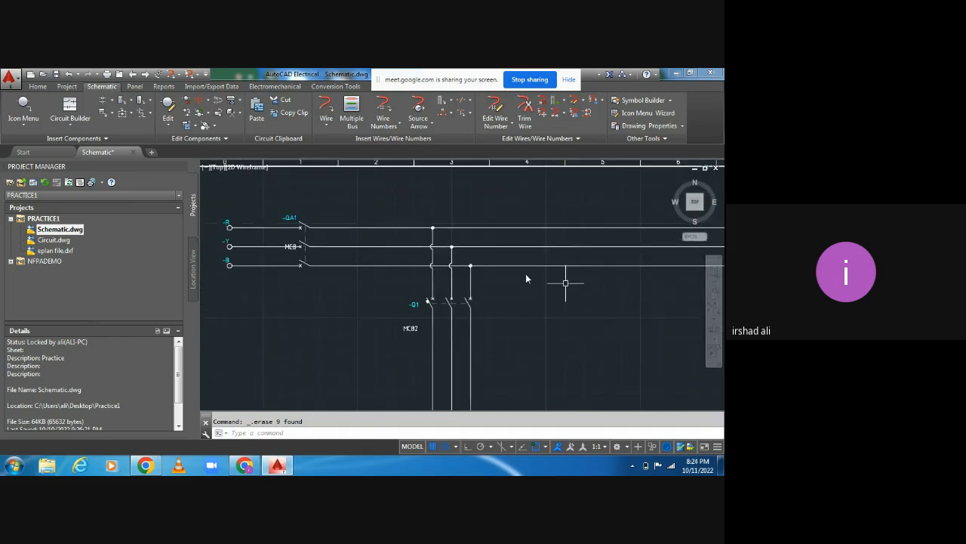
{"action": "mouse_move", "coordinate": [566, 280]}
{"action": "middle_mouse_down"}
{"action": "mouse_move", "coordinate": [495, 309]}
{"action": "mouse_move", "coordinate": [576, 302]}
{"action": "middle_mouse_up"}
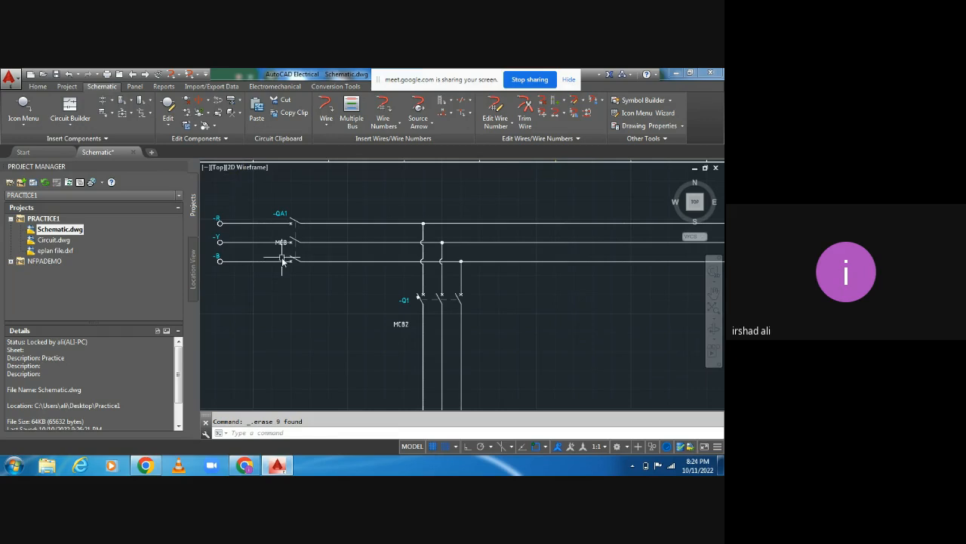
{"action": "left_click", "coordinate": [326, 108]}
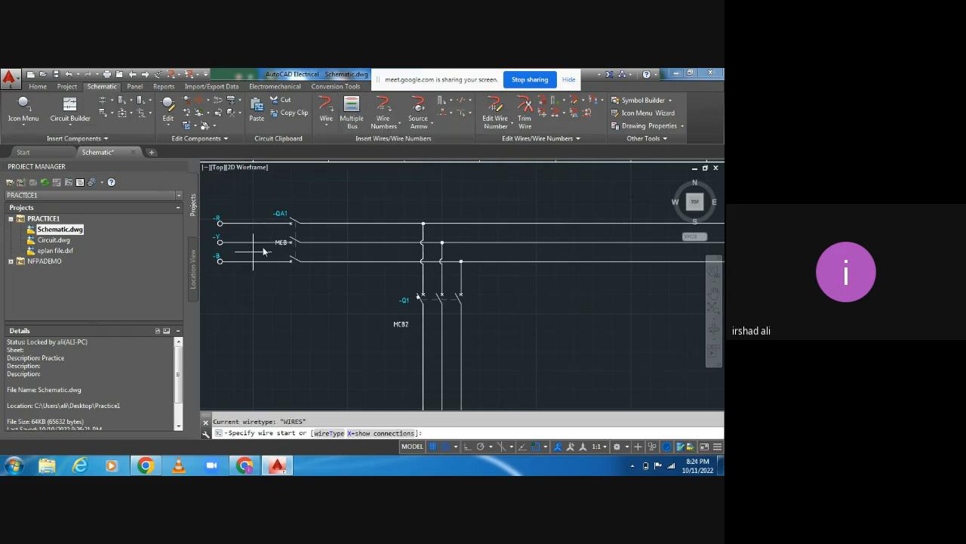
{"action": "left_click", "coordinate": [220, 276]}
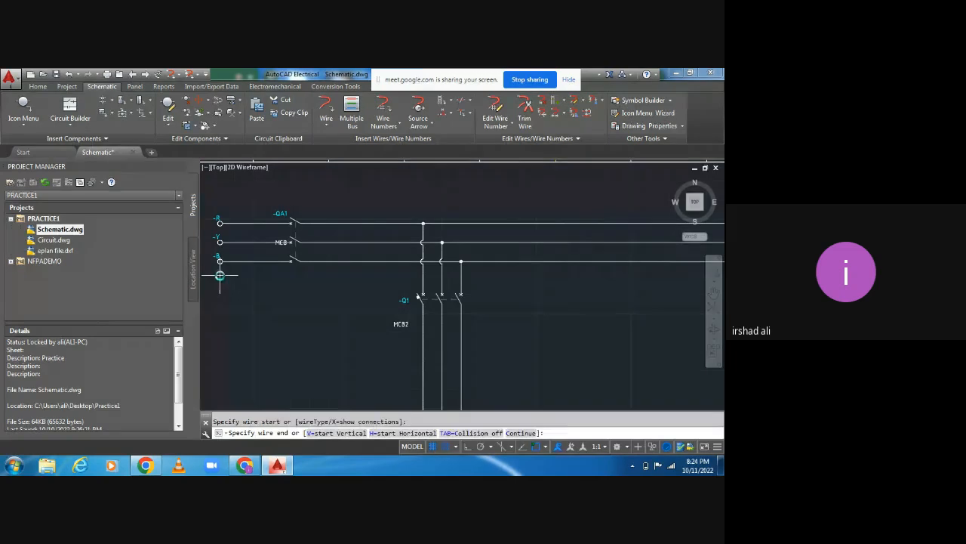
{"action": "middle_click_drag", "start_coordinate": [641, 277], "coordinate": [483, 267]}
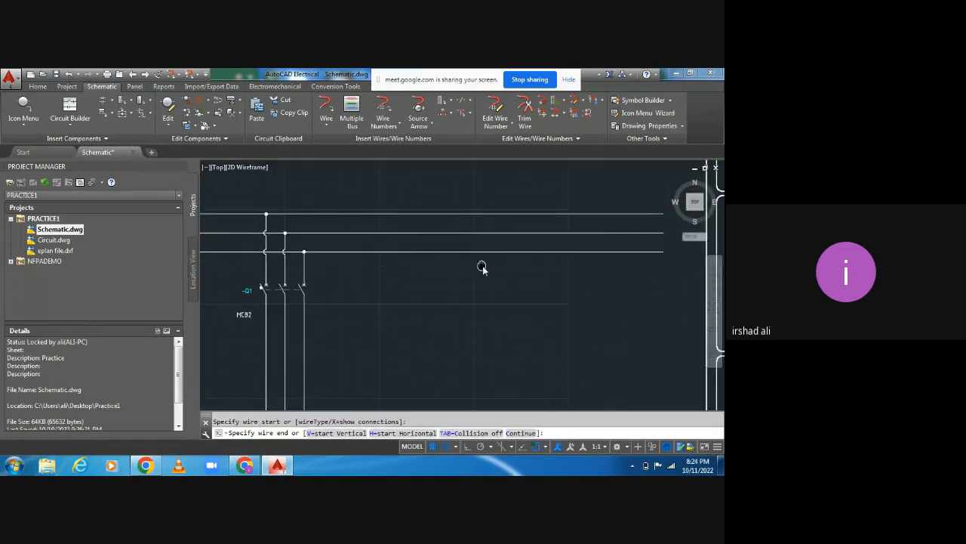
{"action": "left_click", "coordinate": [660, 267]}
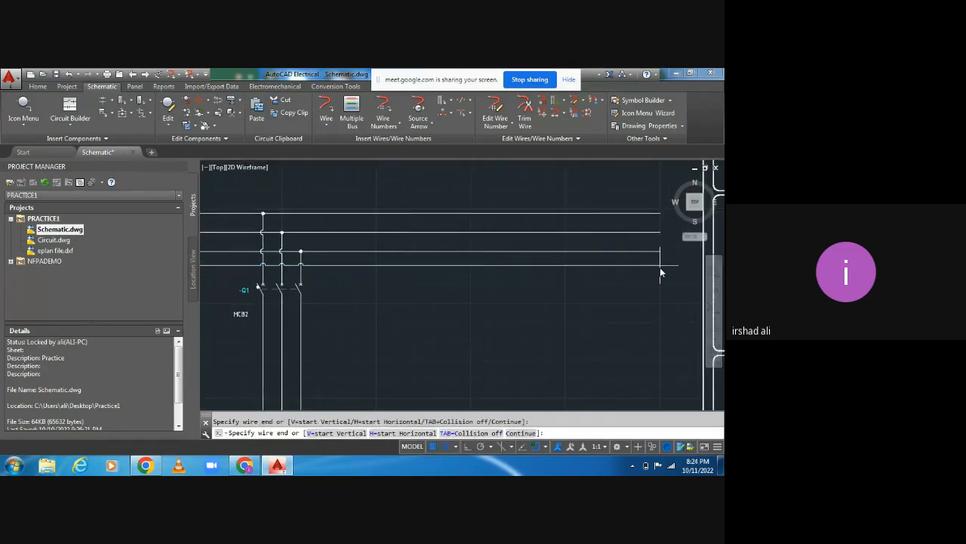
{"action": "key", "text": "Escape"}
Insert a Round terminal at the incoming end of the fourth horizontal wire with component tag "N".
{"action": "scroll", "coordinate": [567, 328], "scroll_direction": "up", "scroll_amount": 3}
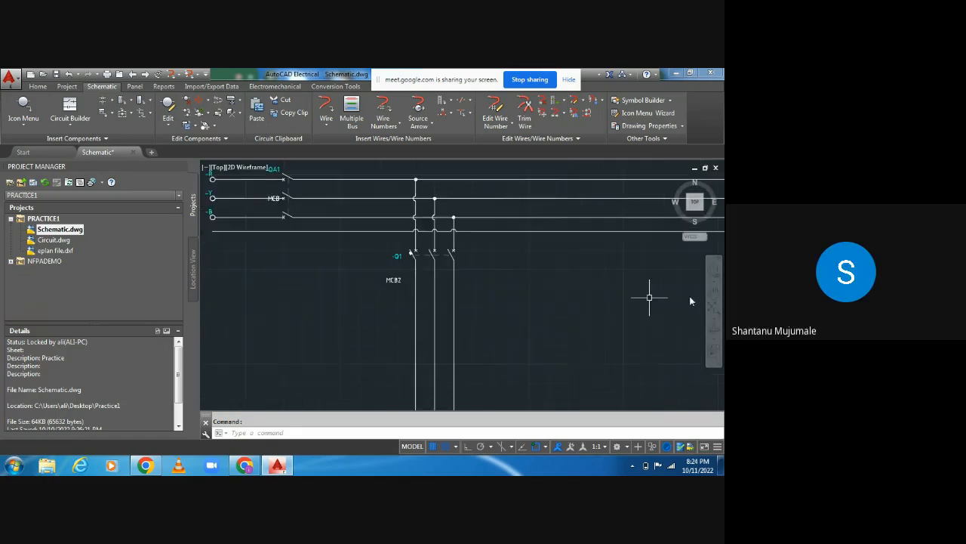
{"action": "middle_click_drag", "start_coordinate": [546, 345], "coordinate": [621, 330]}
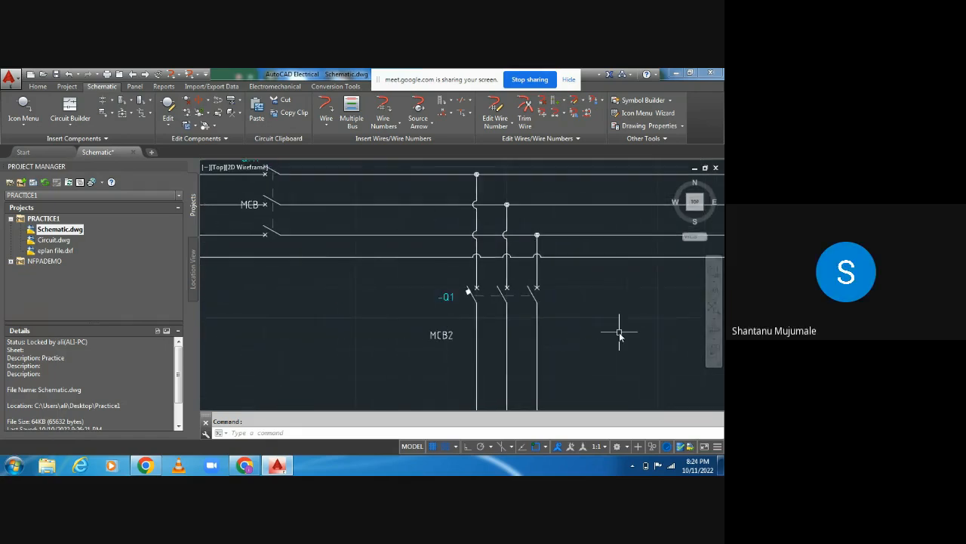
{"action": "middle_click_drag", "start_coordinate": [369, 317], "coordinate": [445, 312]}
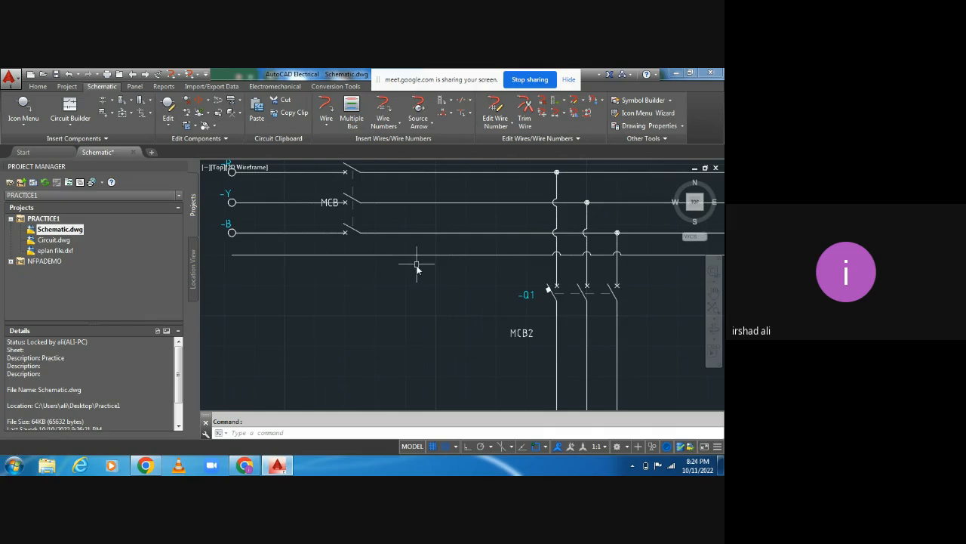
{"action": "left_click", "coordinate": [419, 254]}
{"action": "middle_click_drag", "start_coordinate": [391, 344], "coordinate": [433, 316]}
{"action": "left_click", "coordinate": [32, 125]}
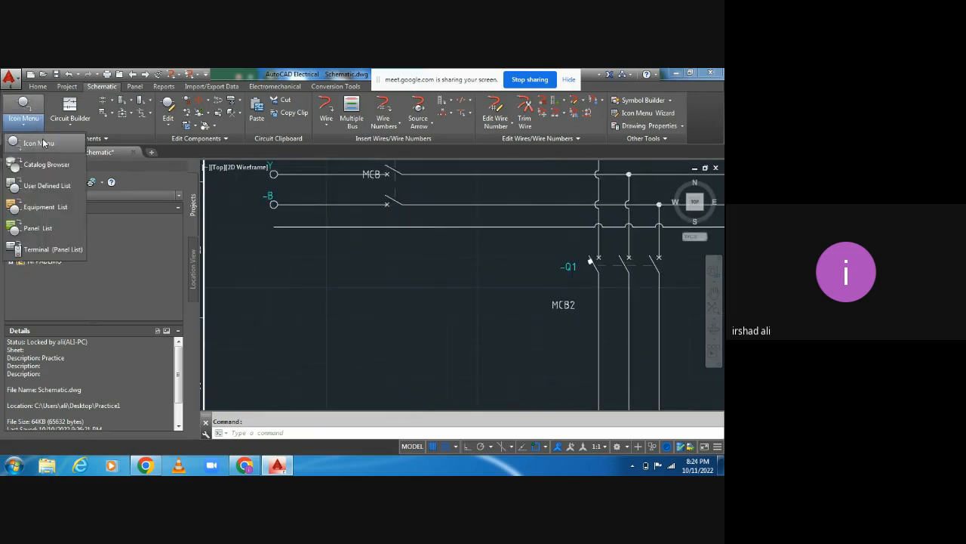
{"action": "left_click", "coordinate": [46, 143]}
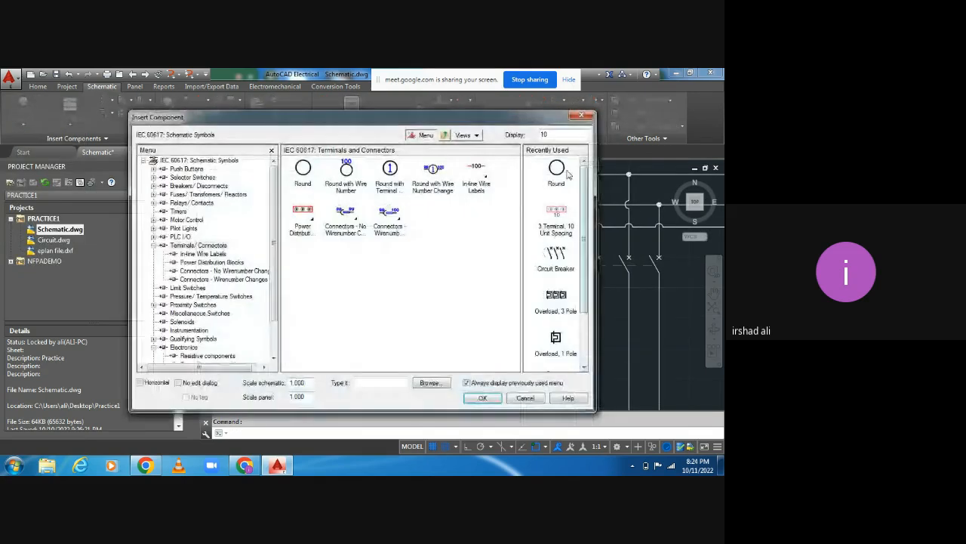
{"action": "left_click", "coordinate": [565, 173]}
{"action": "left_click", "coordinate": [274, 227]}
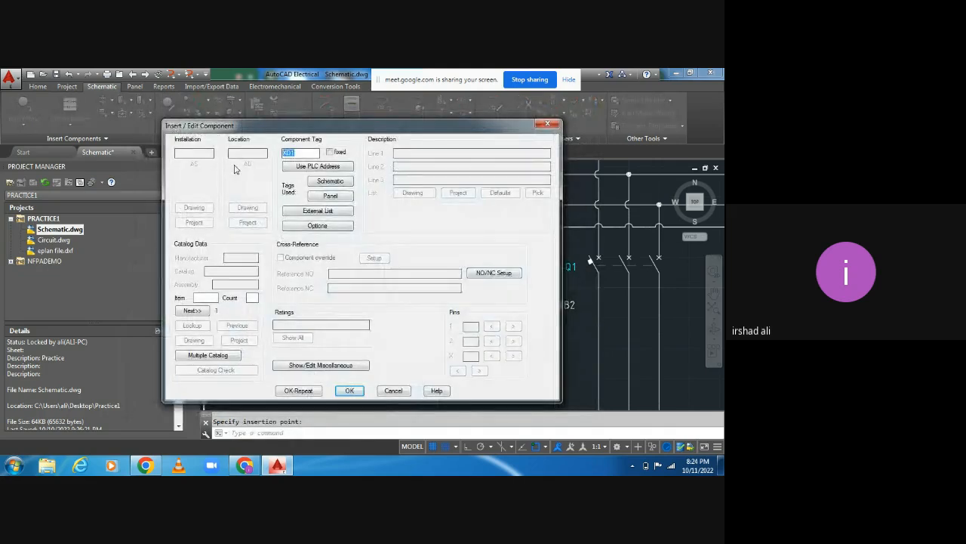
{"action": "type", "text": "N"}
{"action": "left_click", "coordinate": [349, 390]}
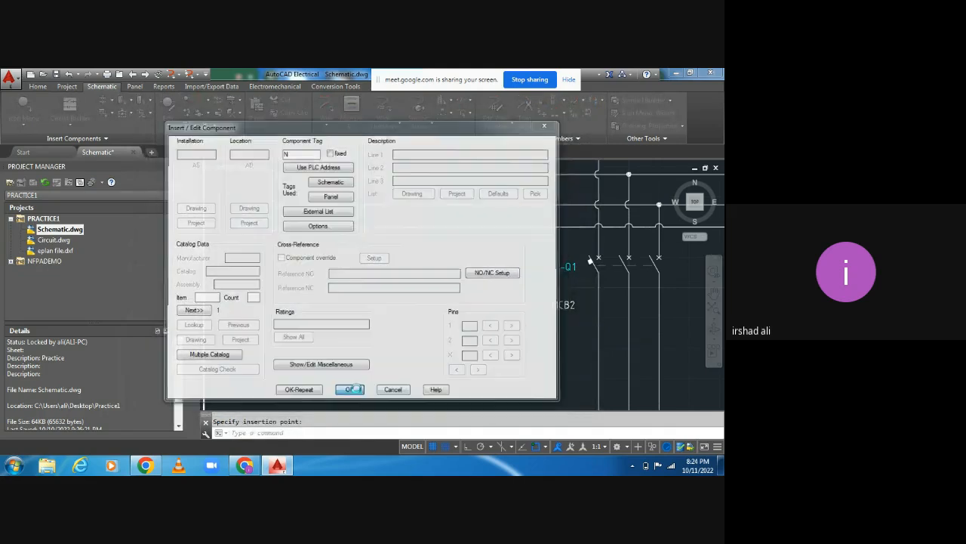
{"action": "middle_click_drag", "start_coordinate": [395, 385], "coordinate": [313, 330]}
{"action": "scroll", "coordinate": [313, 331], "scroll_direction": "down", "scroll_amount": 3}
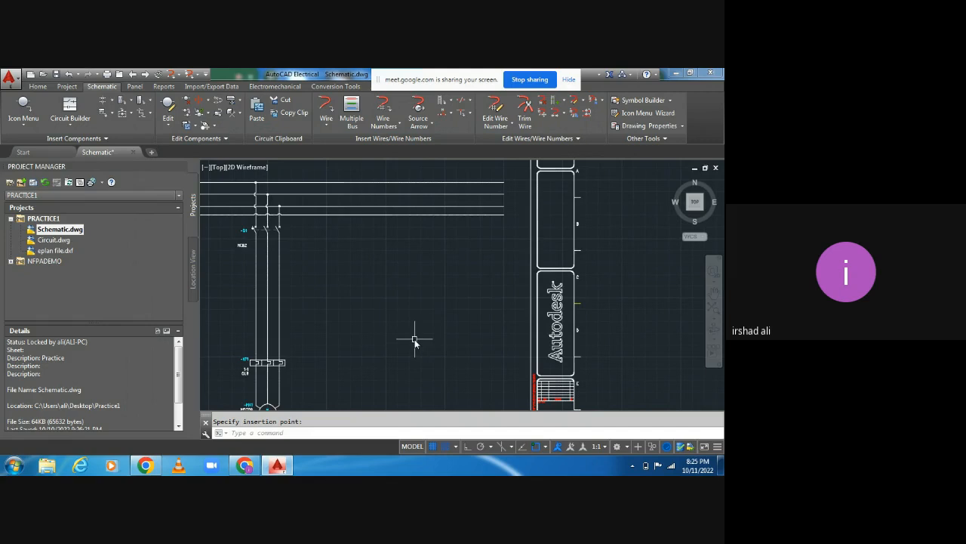
Draw a U-shaped control wire from the N wire, down, across toward the title block, and back up to the Y bus wire.
{"action": "middle_click_drag", "start_coordinate": [432, 293], "coordinate": [430, 239]}
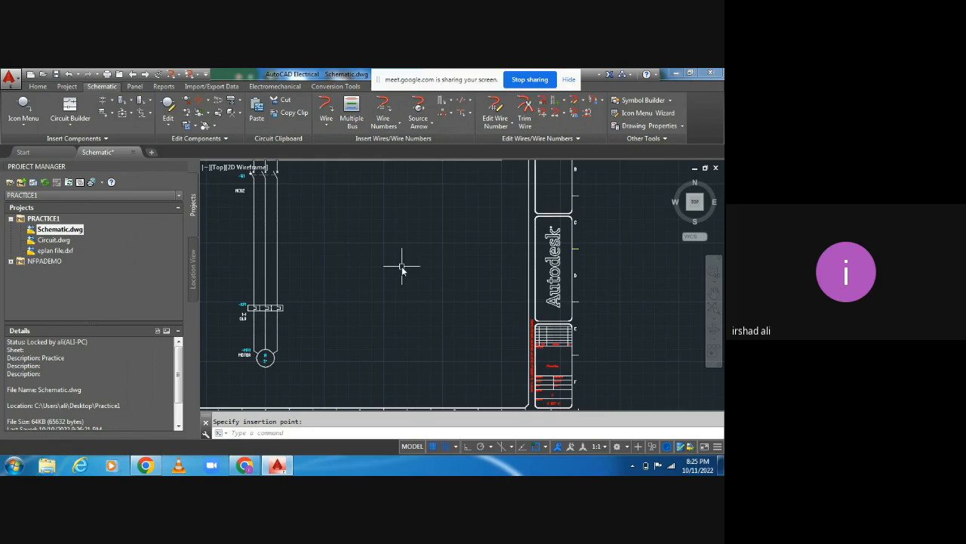
{"action": "middle_click_drag", "start_coordinate": [303, 229], "coordinate": [283, 310]}
{"action": "scroll", "coordinate": [282, 309], "scroll_direction": "down", "scroll_amount": 3}
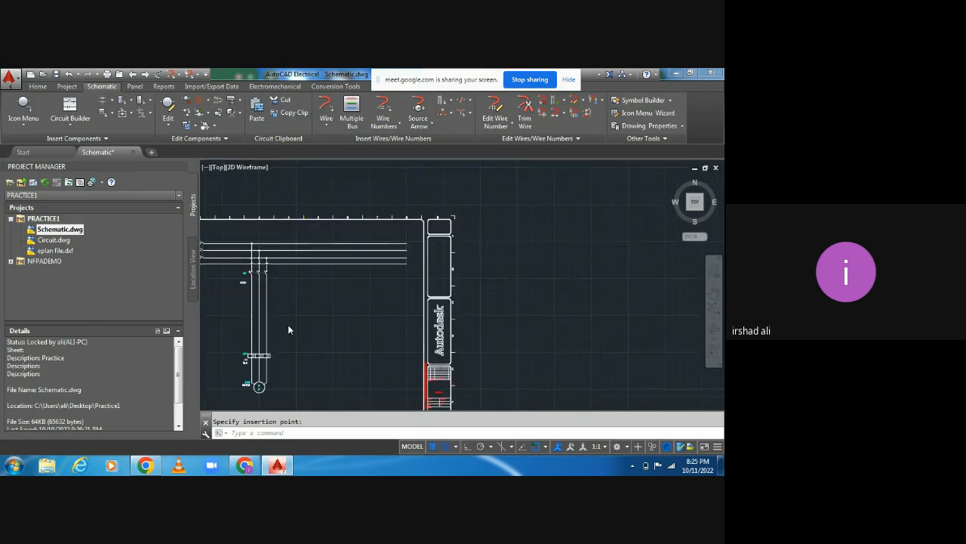
{"action": "left_click", "coordinate": [27, 127]}
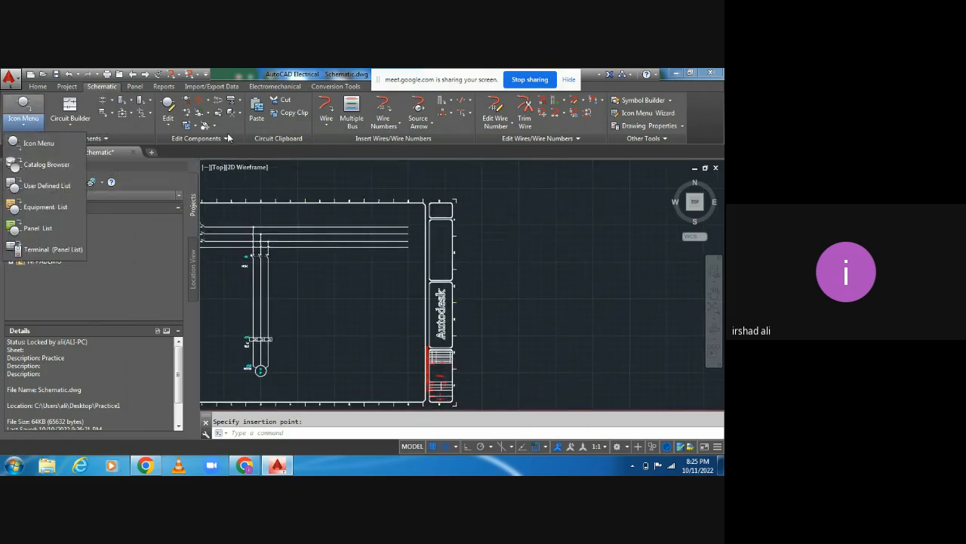
{"action": "left_click", "coordinate": [327, 107]}
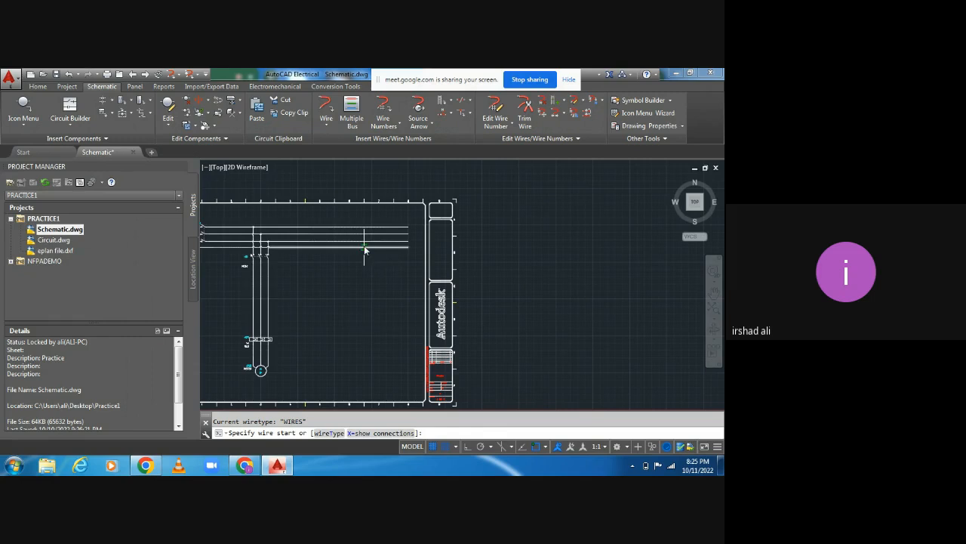
{"action": "left_click", "coordinate": [305, 248]}
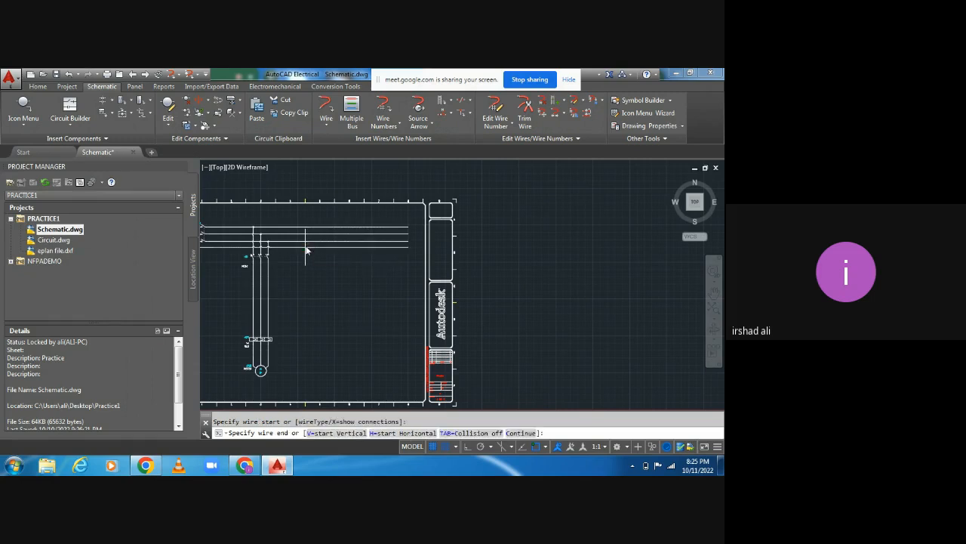
{"action": "left_click", "coordinate": [375, 371]}
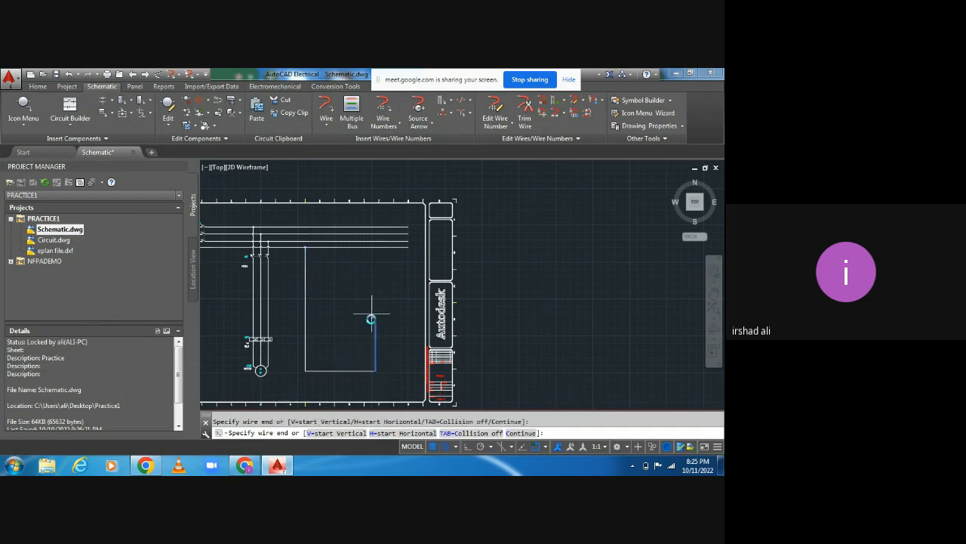
{"action": "left_click", "coordinate": [376, 237]}
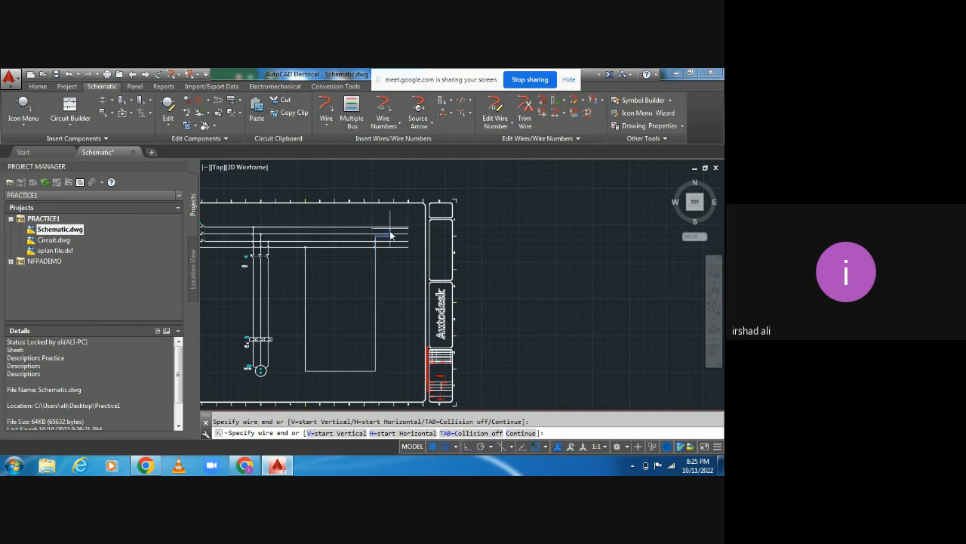
{"action": "scroll", "coordinate": [375, 235], "scroll_direction": "up", "scroll_amount": 4}
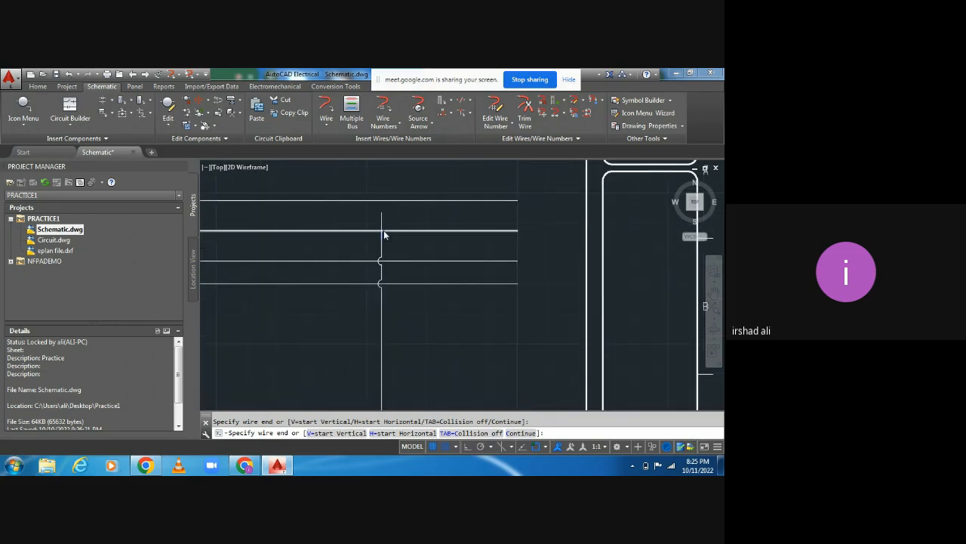
{"action": "left_click", "coordinate": [383, 231]}
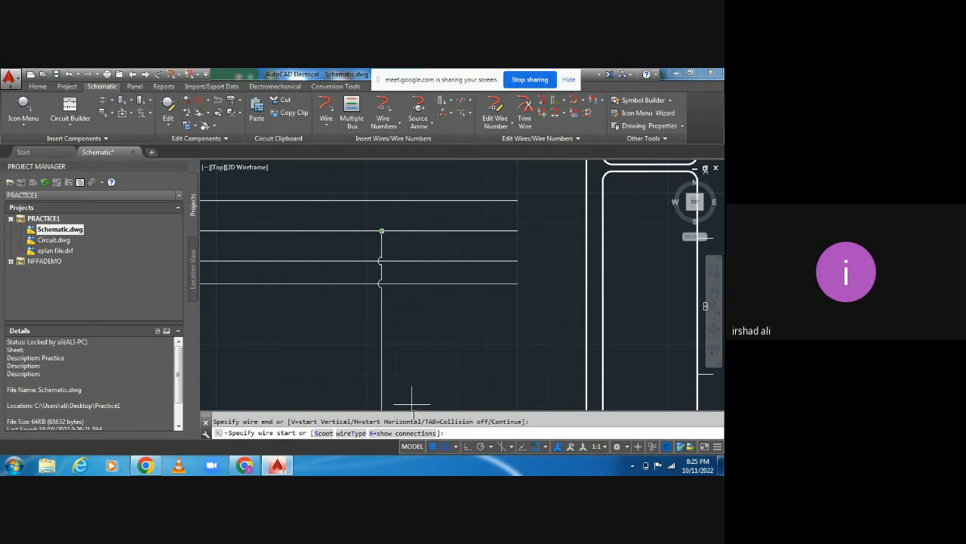
{"action": "key", "text": "Escape"}
{"action": "scroll", "coordinate": [382, 272], "scroll_direction": "down", "scroll_amount": 5}
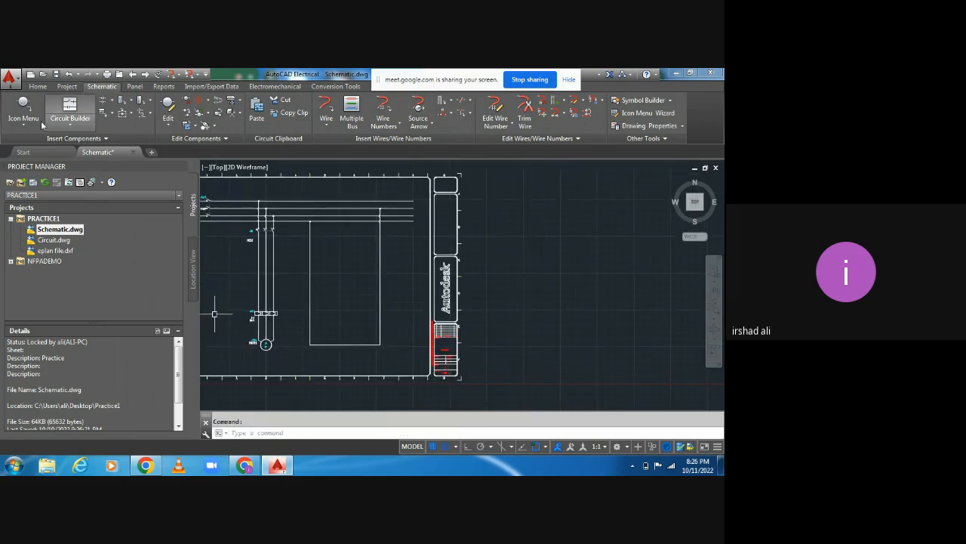
Insert a Relay Coil on the control loop's vertical wire nearest the title block, just above its lower corner.
{"action": "left_click", "coordinate": [28, 127]}
{"action": "left_click", "coordinate": [60, 144]}
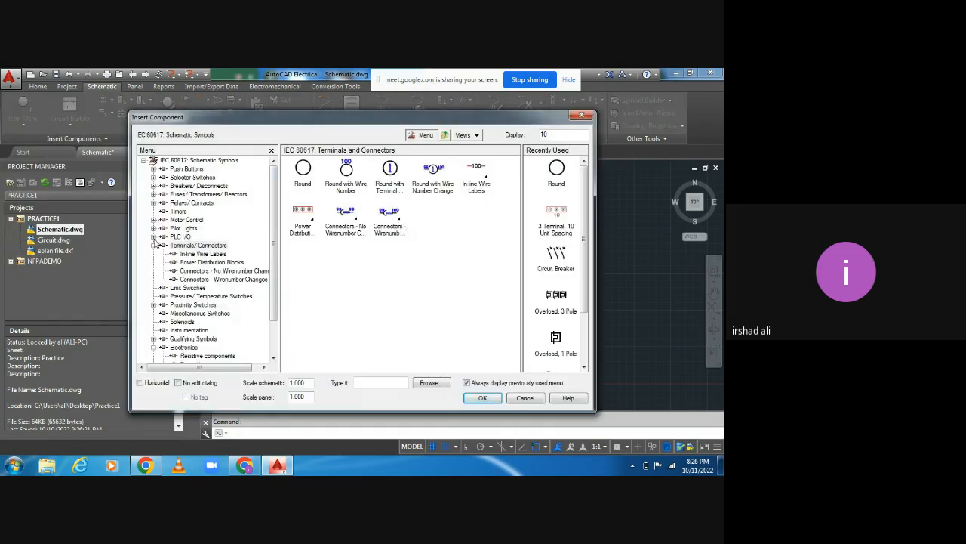
{"action": "left_click", "coordinate": [154, 245]}
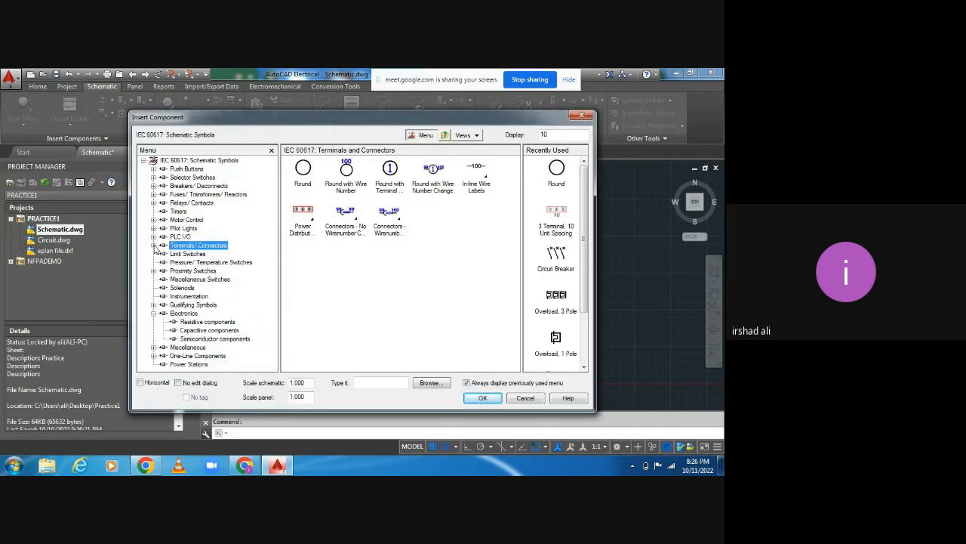
{"action": "left_click", "coordinate": [181, 205]}
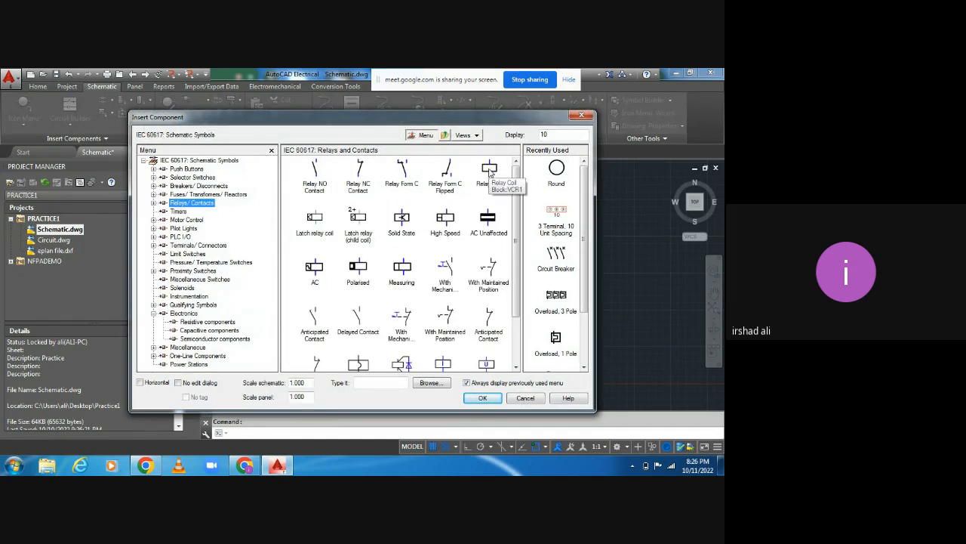
{"action": "left_click", "coordinate": [490, 172]}
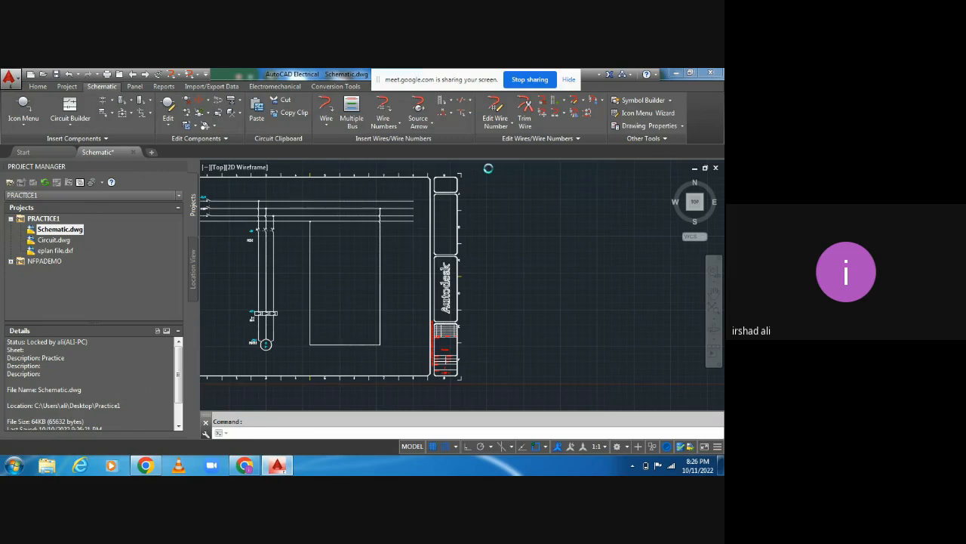
{"action": "left_click", "coordinate": [380, 325]}
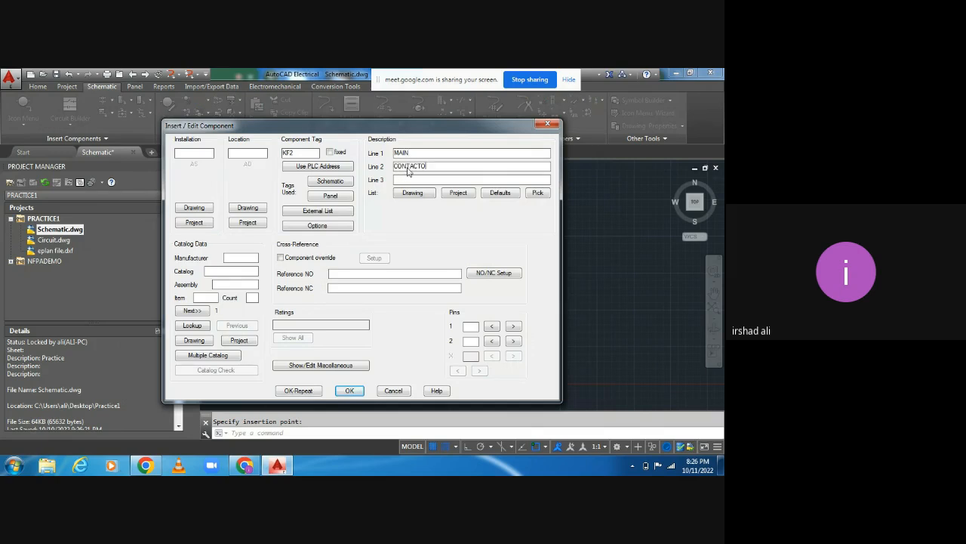
Give the relay coil the description "MAIN CONTACTOR" and set its pins to A1 and A2.
{"action": "left_click", "coordinate": [470, 327]}
{"action": "type", "text": "A1"}
{"action": "left_click", "coordinate": [469, 342]}
{"action": "type", "text": "A2"}
{"action": "left_click", "coordinate": [349, 390]}
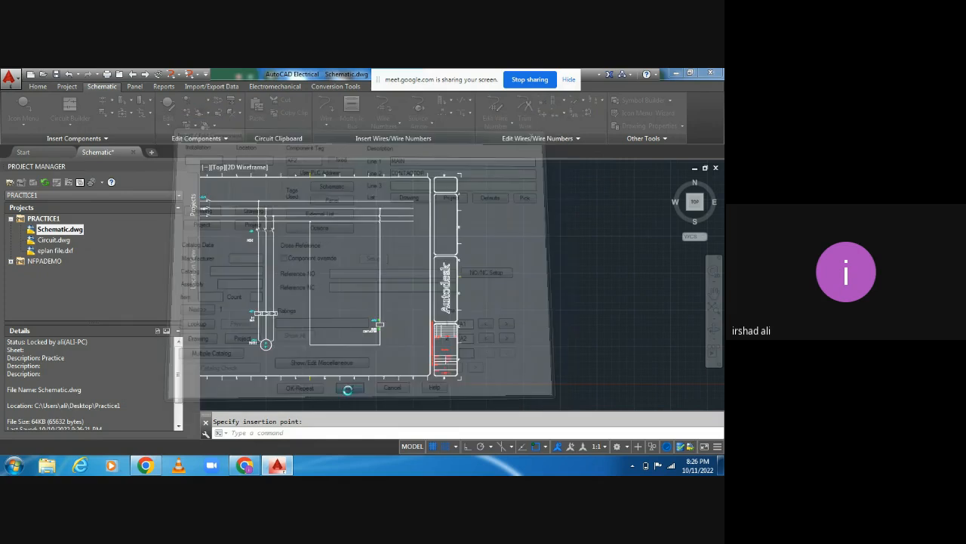
{"action": "scroll", "coordinate": [377, 330], "scroll_direction": "up", "scroll_amount": 5}
{"action": "scroll", "coordinate": [385, 324], "scroll_direction": "up", "scroll_amount": 2}
{"action": "mouse_move", "coordinate": [436, 259]}
{"action": "middle_mouse_down"}
{"action": "mouse_move", "coordinate": [453, 305]}
{"action": "mouse_move", "coordinate": [474, 293]}
{"action": "middle_mouse_up"}
{"action": "scroll", "coordinate": [498, 388], "scroll_direction": "down", "scroll_amount": 1}
{"action": "mouse_move", "coordinate": [490, 406]}
{"action": "middle_mouse_down"}
{"action": "mouse_move", "coordinate": [505, 324]}
{"action": "mouse_move", "coordinate": [488, 412]}
{"action": "middle_mouse_up"}
{"action": "scroll", "coordinate": [515, 267], "scroll_direction": "down", "scroll_amount": 3}
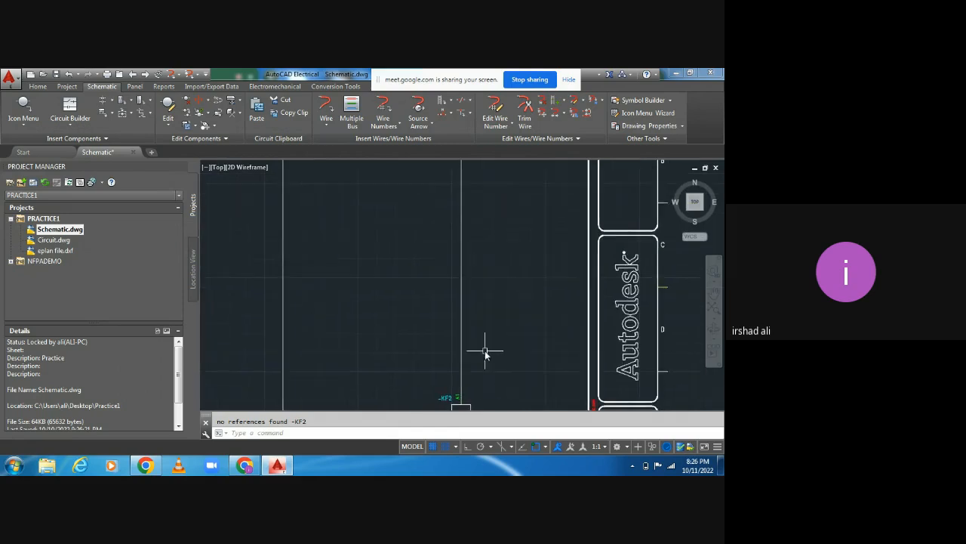
{"action": "scroll", "coordinate": [483, 345], "scroll_direction": "down", "scroll_amount": 2}
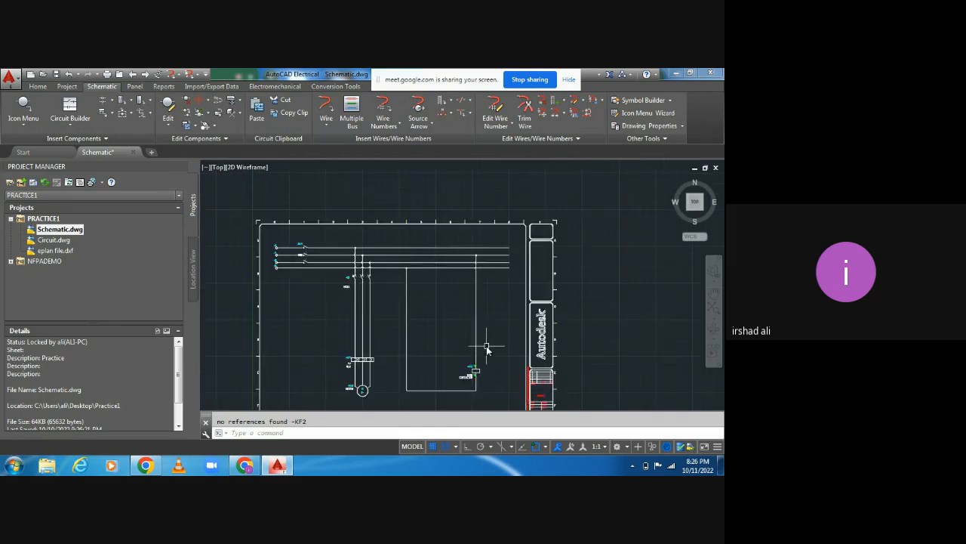
Insert a Push Button NO Momentary on the control wire above the main contactor coil with description "START".
{"action": "left_click", "coordinate": [24, 113]}
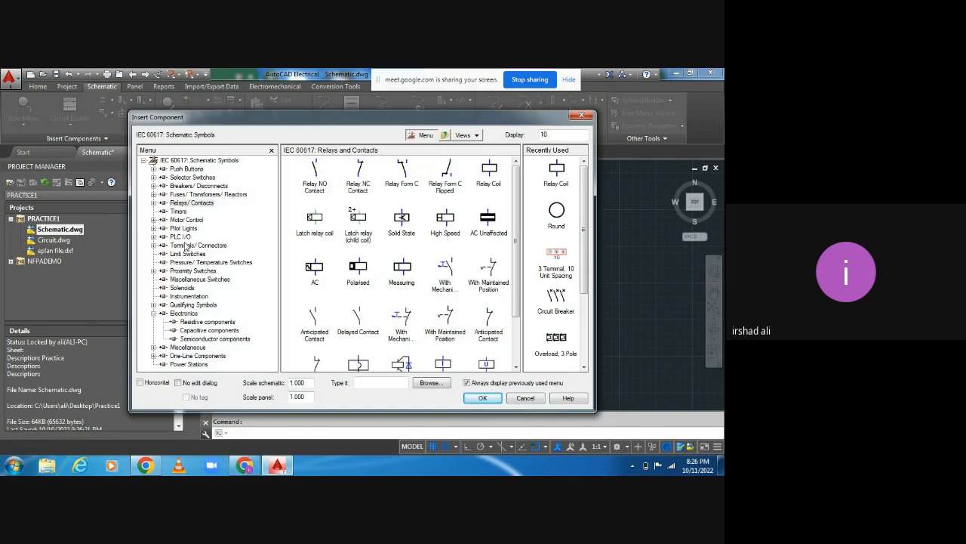
{"action": "left_click", "coordinate": [191, 194]}
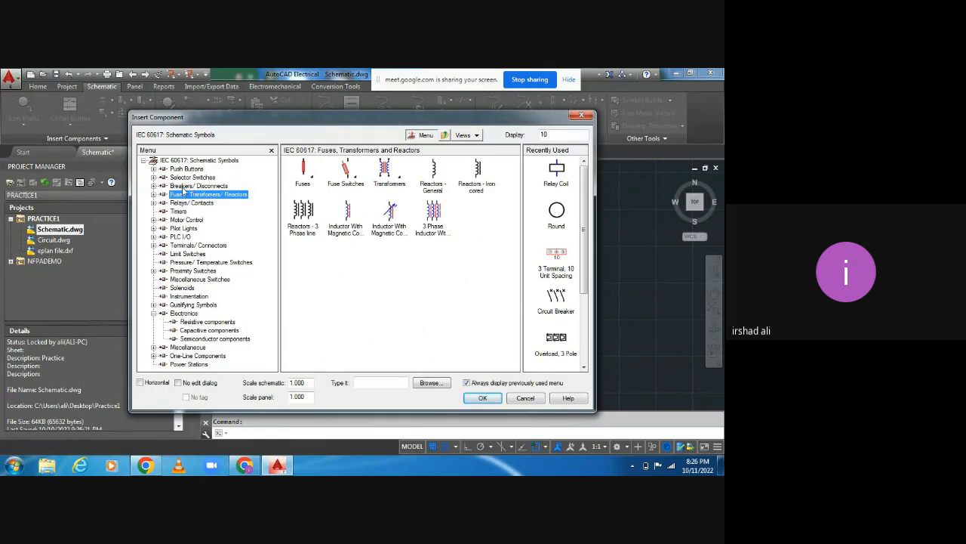
{"action": "left_click", "coordinate": [186, 169]}
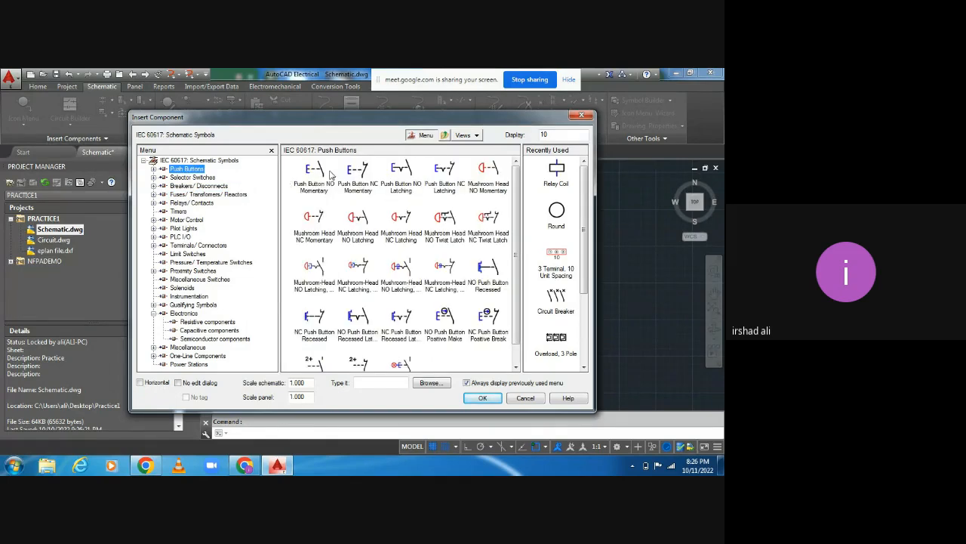
{"action": "left_click", "coordinate": [334, 176]}
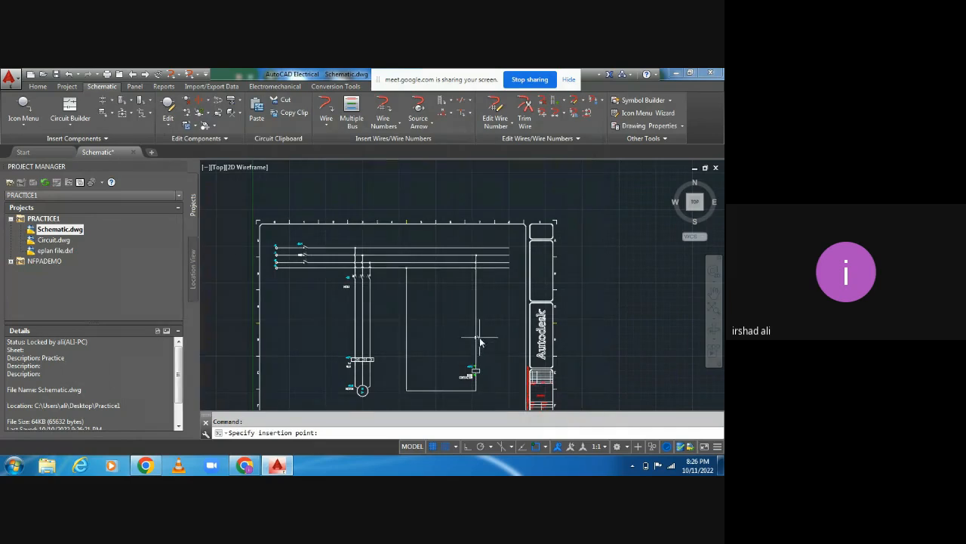
{"action": "scroll", "coordinate": [477, 347], "scroll_direction": "up", "scroll_amount": 5}
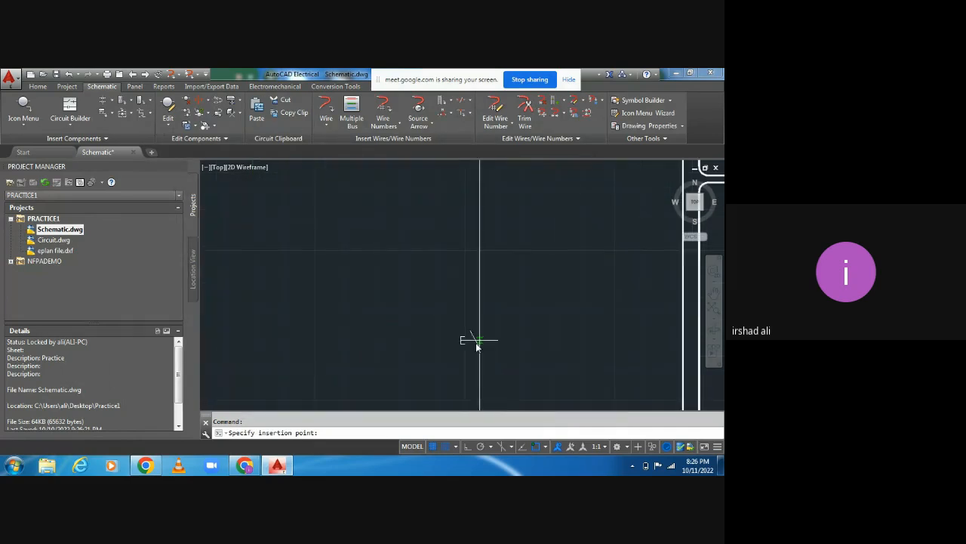
{"action": "scroll", "coordinate": [475, 343], "scroll_direction": "down", "scroll_amount": 2}
{"action": "left_click", "coordinate": [474, 341]}
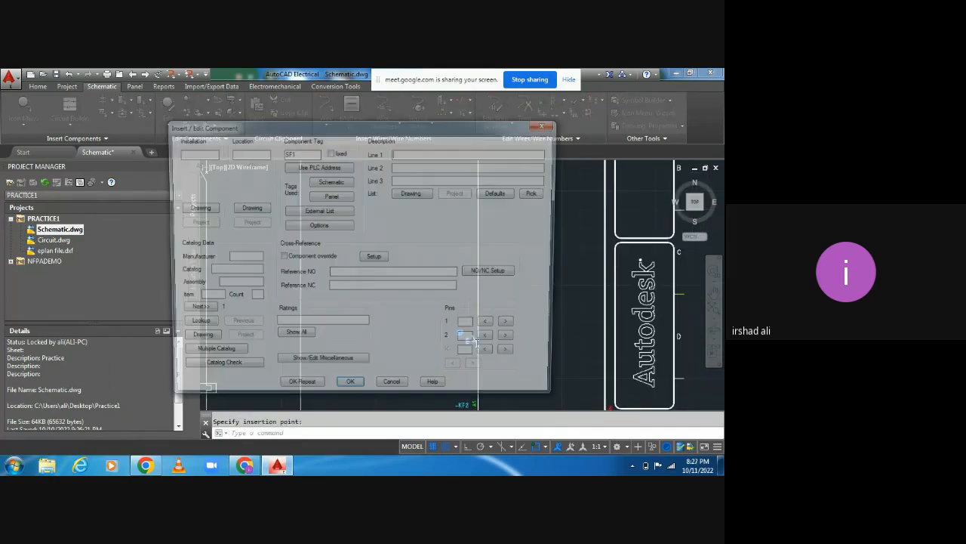
{"action": "left_click", "coordinate": [397, 152]}
{"action": "type", "text": "START"}
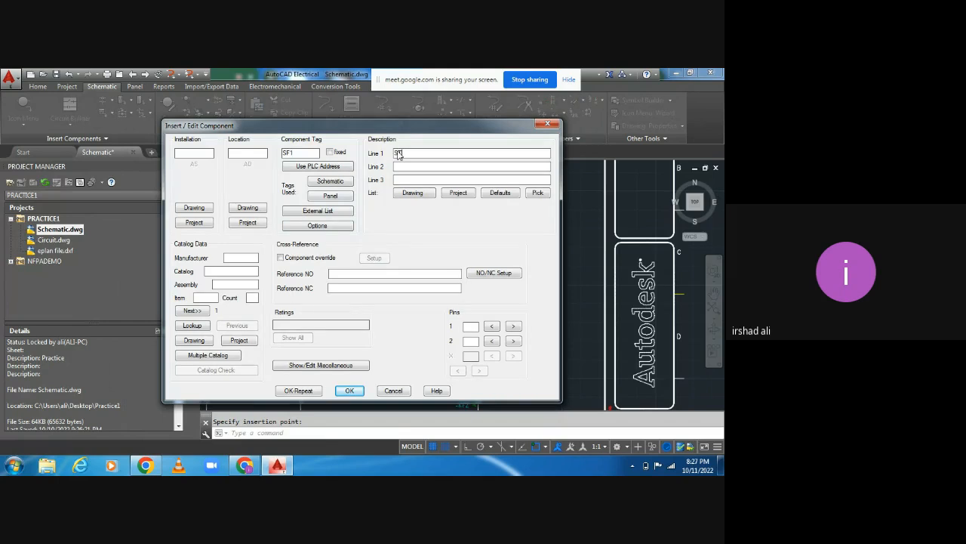
{"action": "left_click", "coordinate": [350, 391]}
{"action": "scroll", "coordinate": [474, 345], "scroll_direction": "down", "scroll_amount": 2}
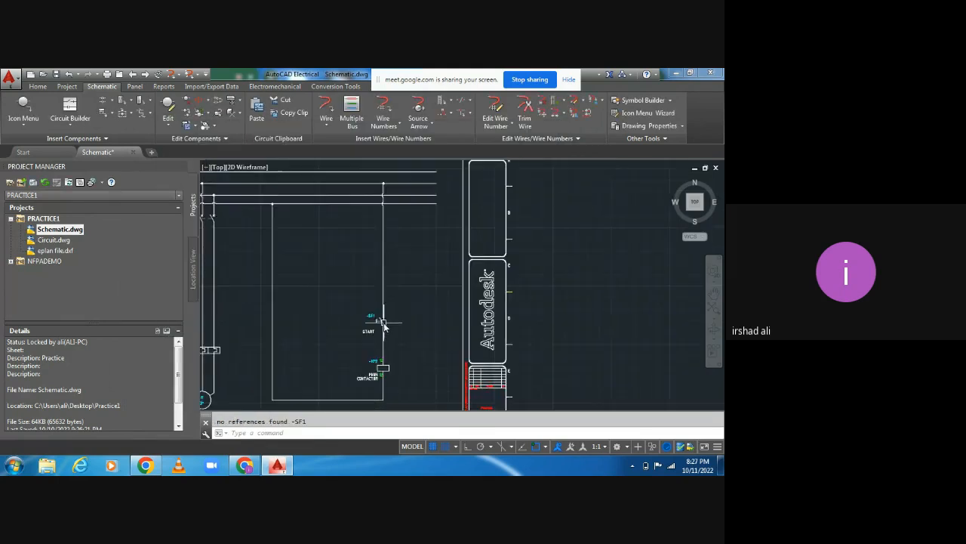
Insert a normally closed push button on the control wire above the START button with description "STOP".
{"action": "left_click", "coordinate": [22, 126]}
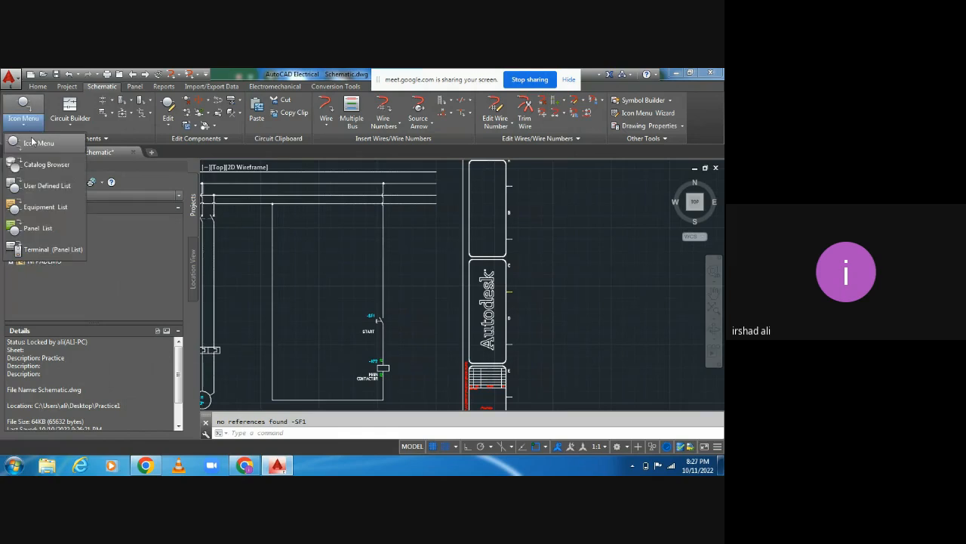
{"action": "left_click", "coordinate": [36, 143]}
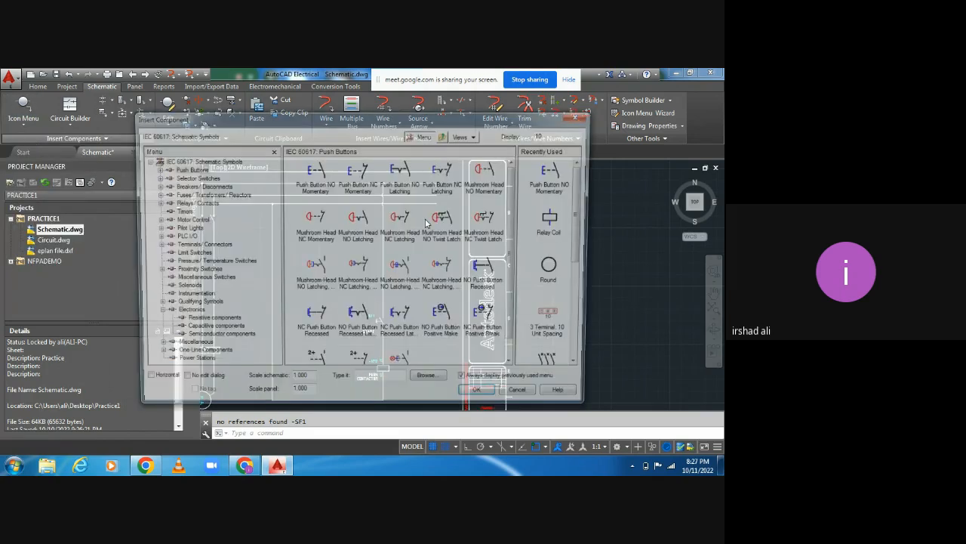
{"action": "left_click", "coordinate": [426, 222]}
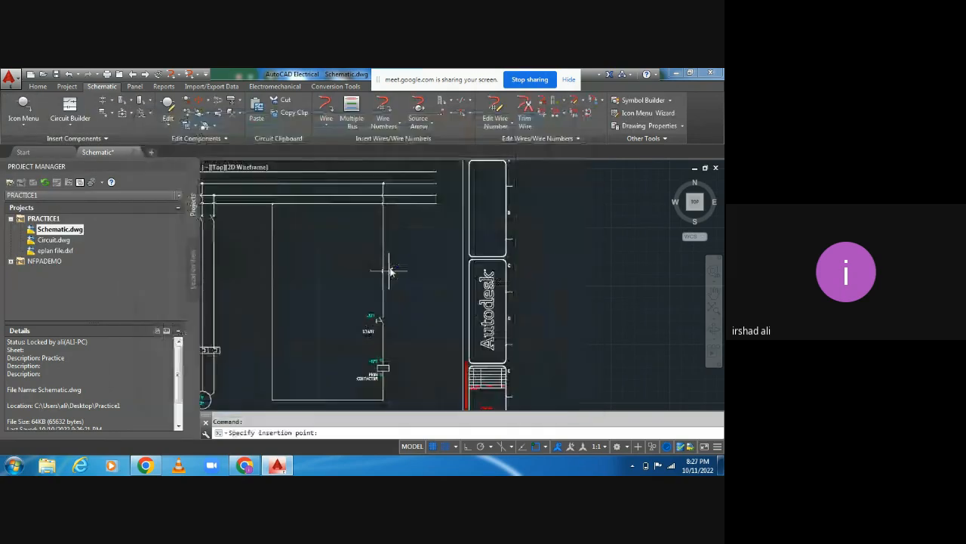
{"action": "left_click", "coordinate": [384, 277]}
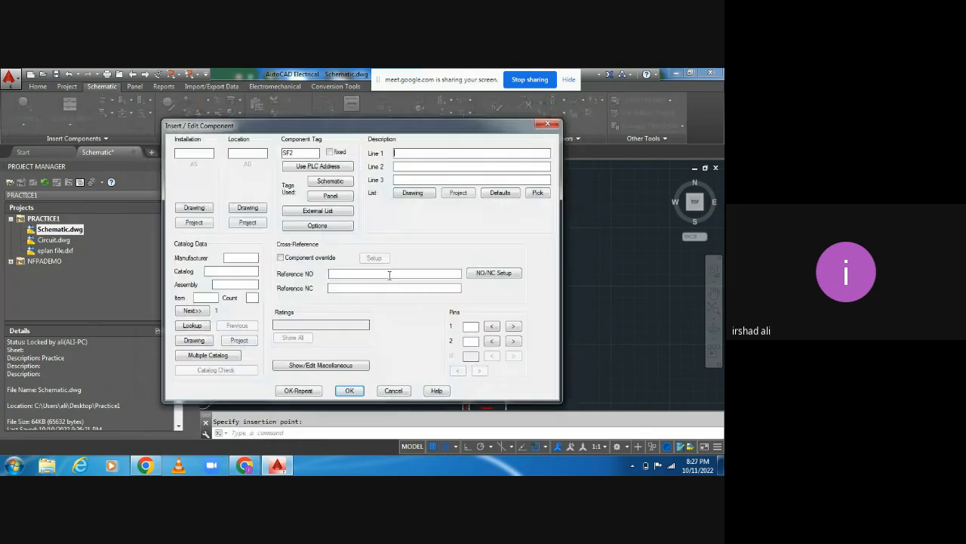
{"action": "type", "text": "STOP"}
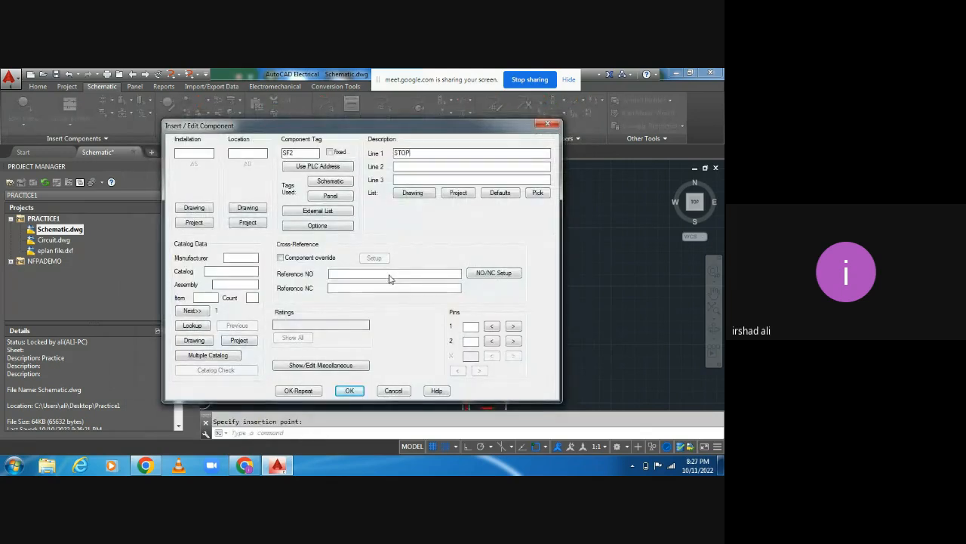
{"action": "left_click", "coordinate": [355, 391]}
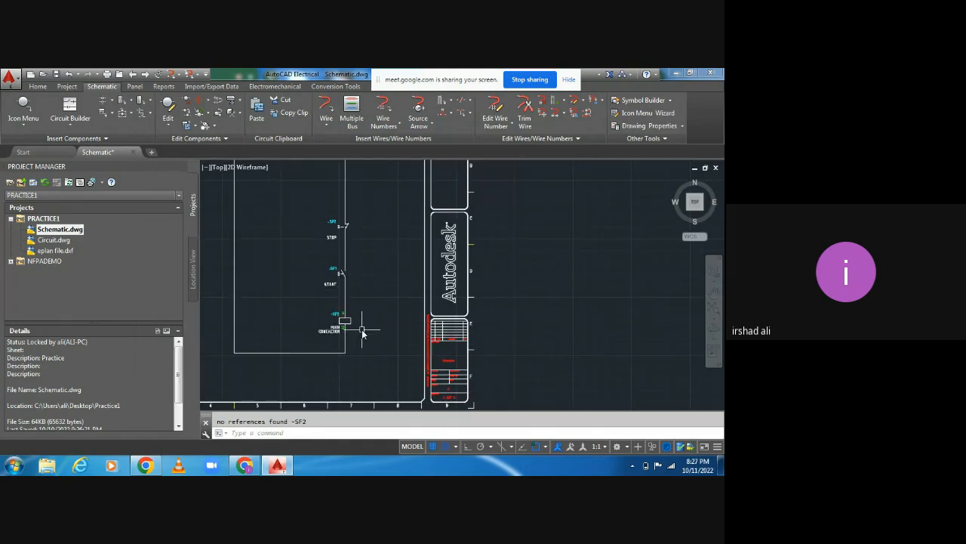
Draw a rectangular wire branch parallel to the START button, from the wire below STOP back to the wire above the main contactor coil.
{"action": "middle_click_drag", "start_coordinate": [377, 262], "coordinate": [348, 292]}
{"action": "left_click", "coordinate": [327, 114]}
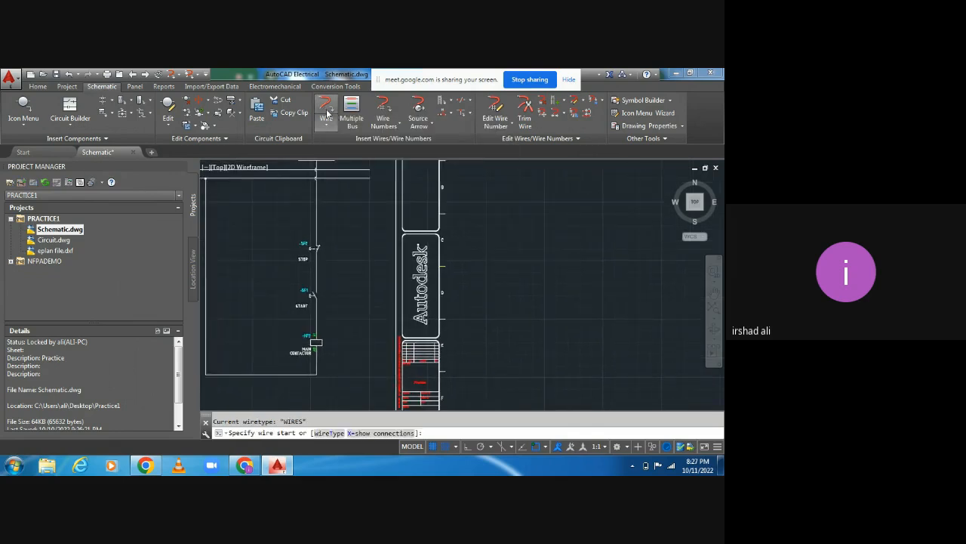
{"action": "left_click", "coordinate": [317, 275]}
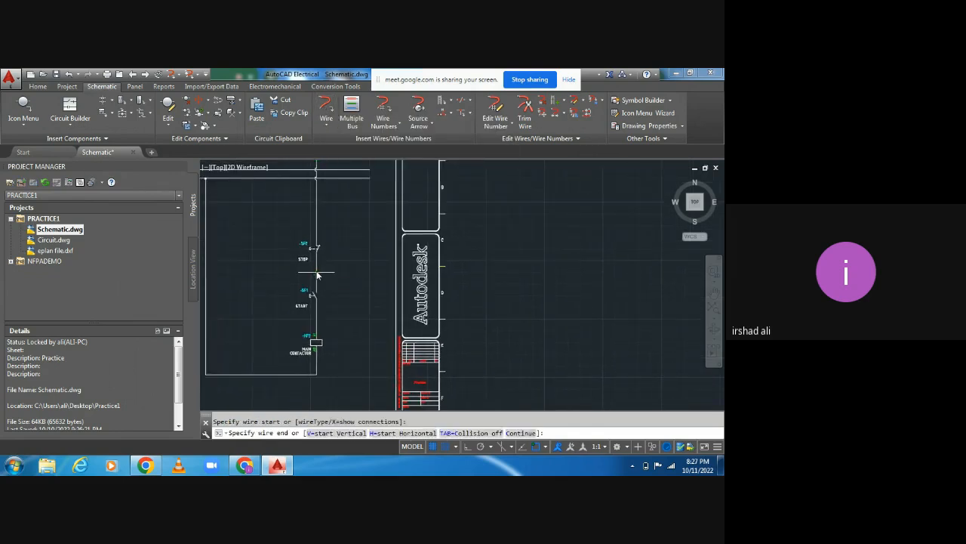
{"action": "left_click", "coordinate": [369, 322]}
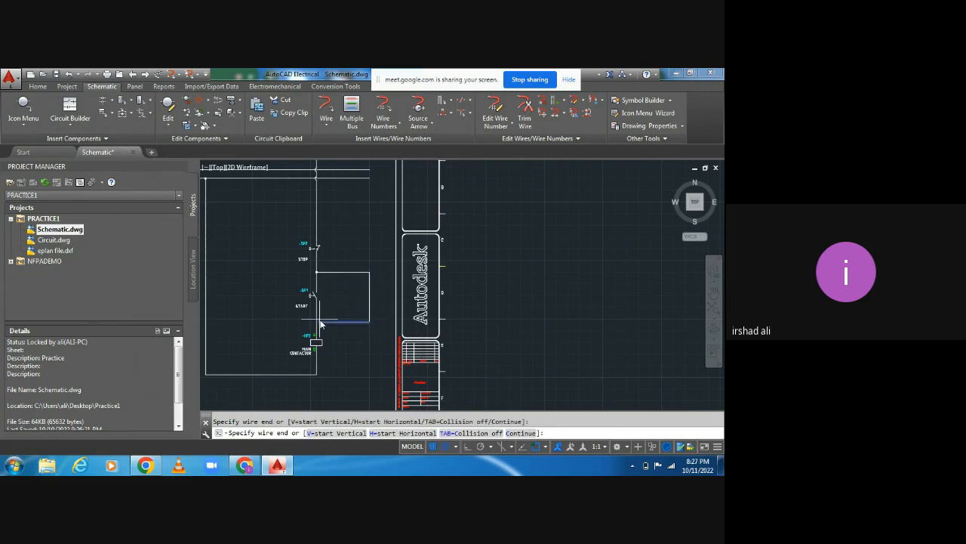
{"action": "scroll", "coordinate": [317, 325], "scroll_direction": "up", "scroll_amount": 5}
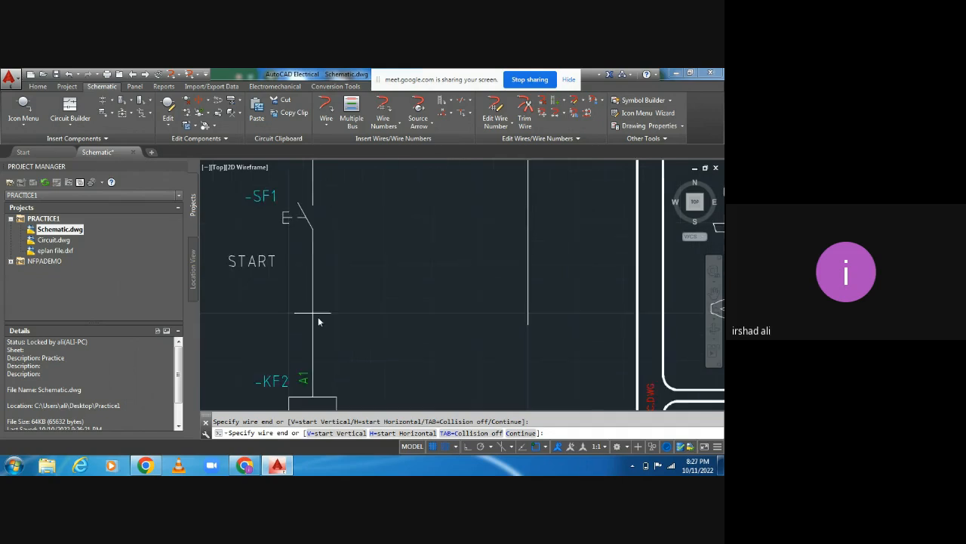
{"action": "scroll", "coordinate": [318, 317], "scroll_direction": "down", "scroll_amount": 3}
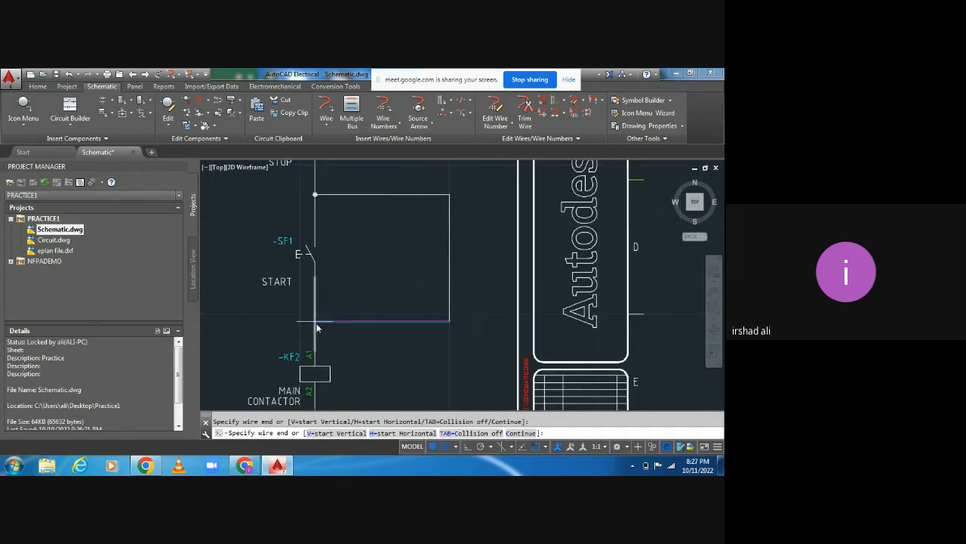
{"action": "left_click", "coordinate": [315, 322]}
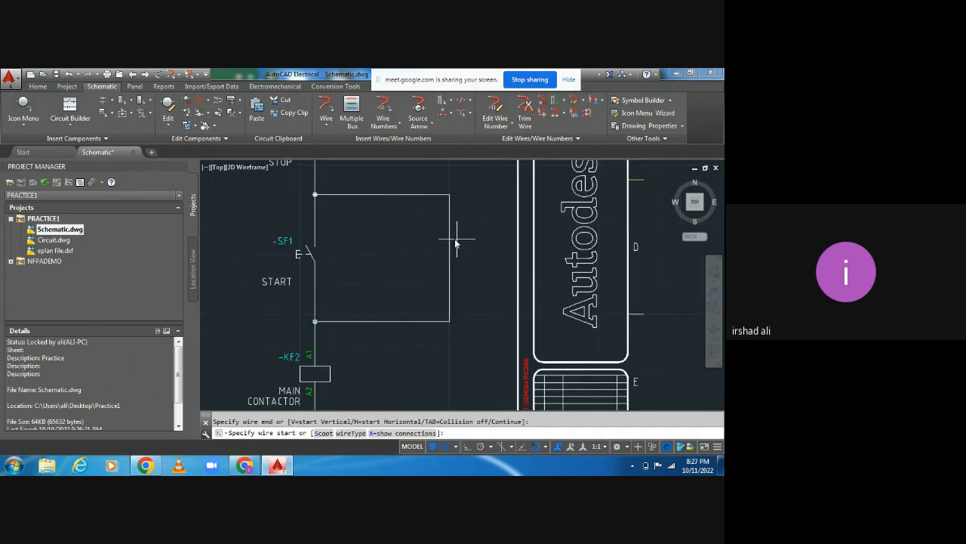
{"action": "scroll", "coordinate": [367, 287], "scroll_direction": "down", "scroll_amount": 3}
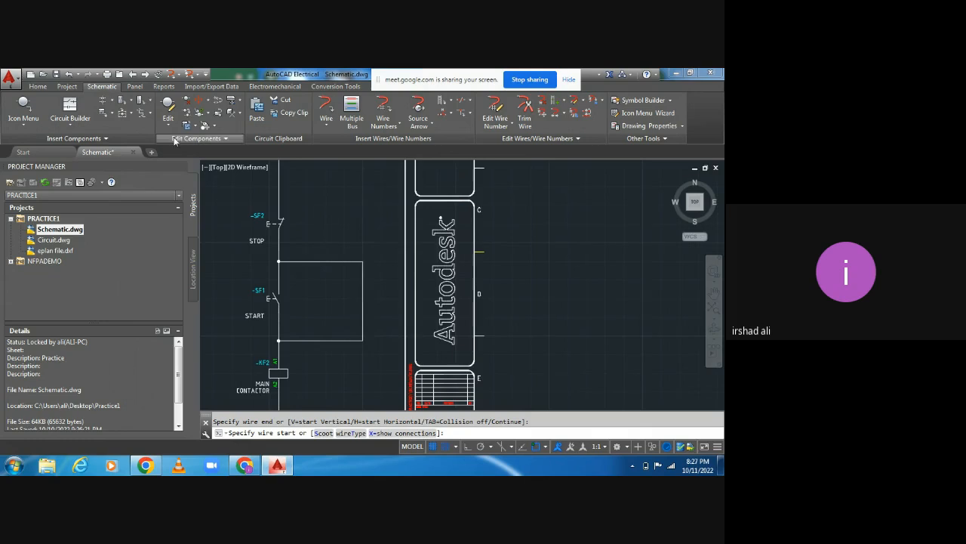
{"action": "left_click", "coordinate": [14, 123]}
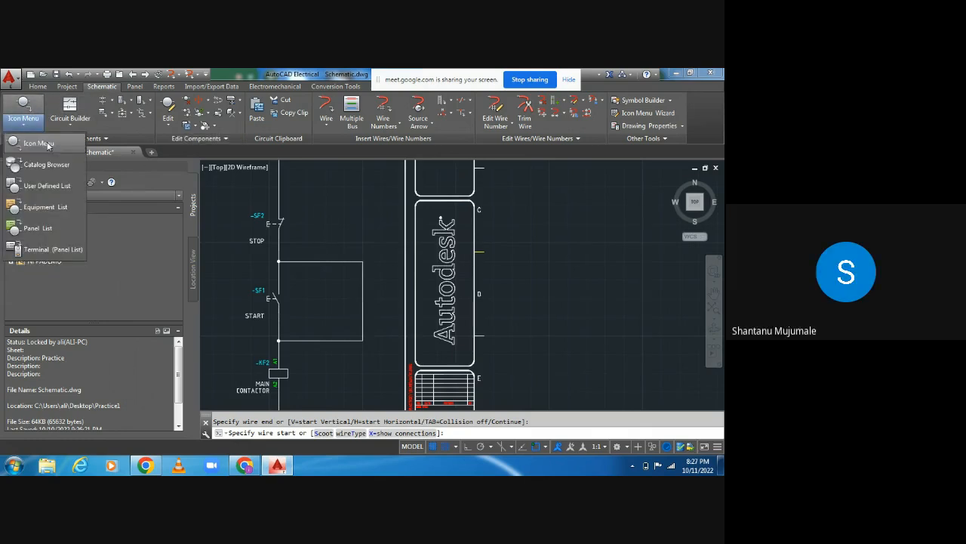
{"action": "left_click", "coordinate": [48, 145]}
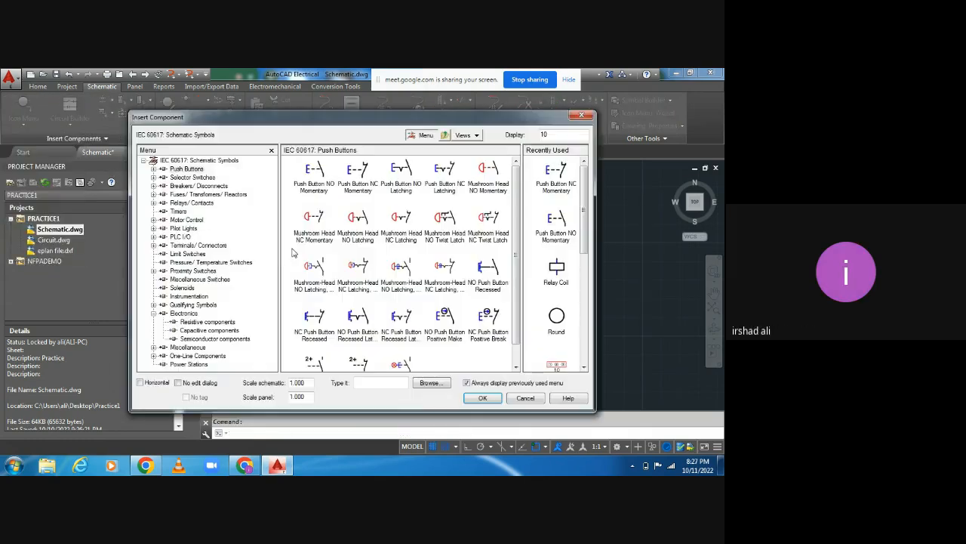
{"action": "left_click", "coordinate": [186, 203]}
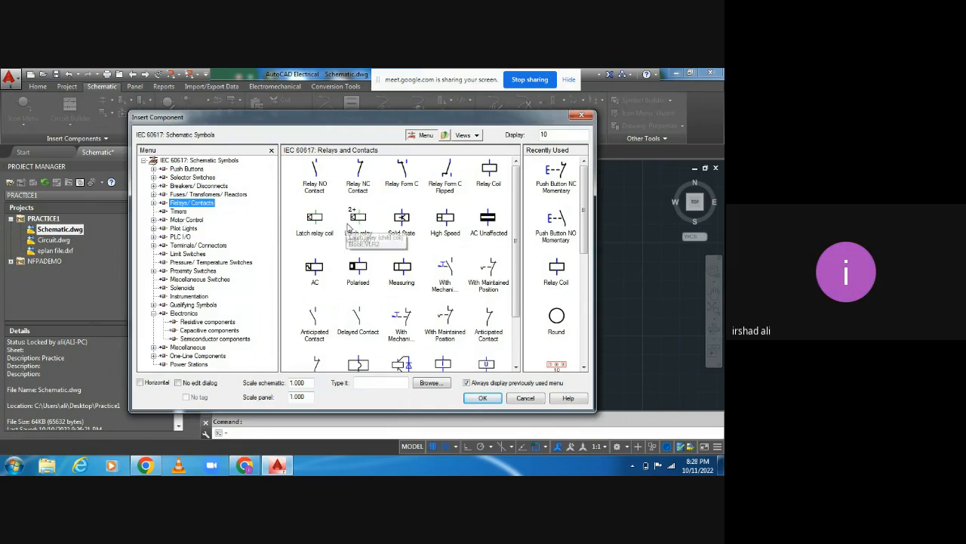
{"action": "left_click", "coordinate": [313, 169]}
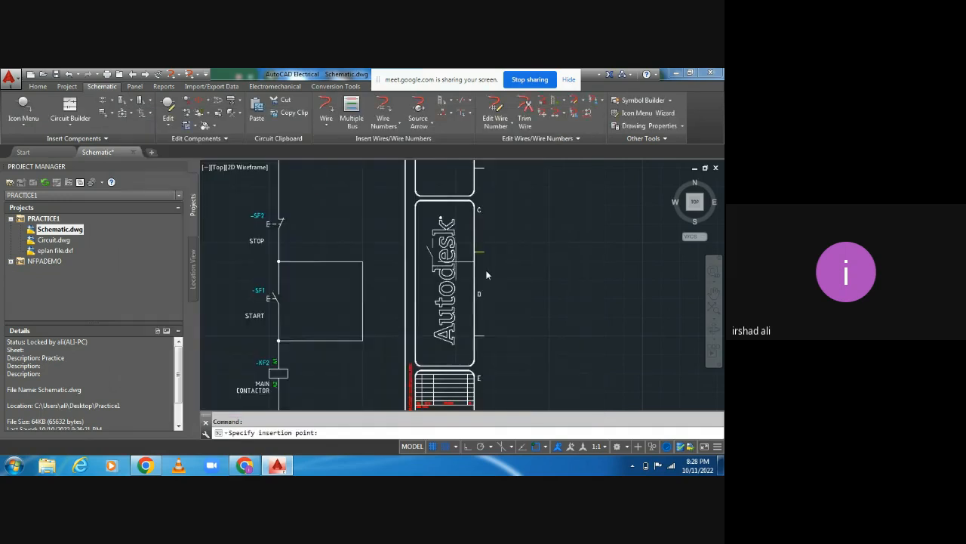
{"action": "left_click", "coordinate": [362, 301]}
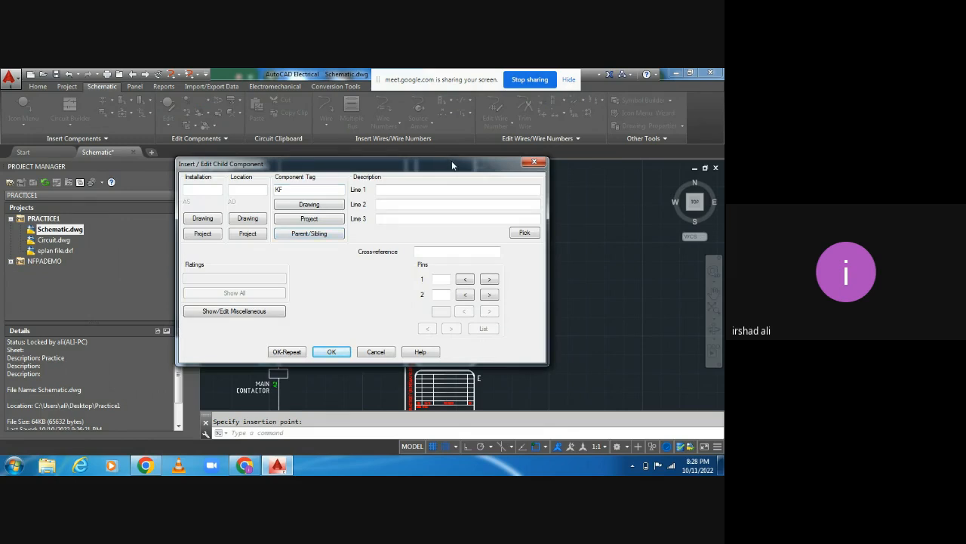
{"action": "left_click", "coordinate": [535, 163]}
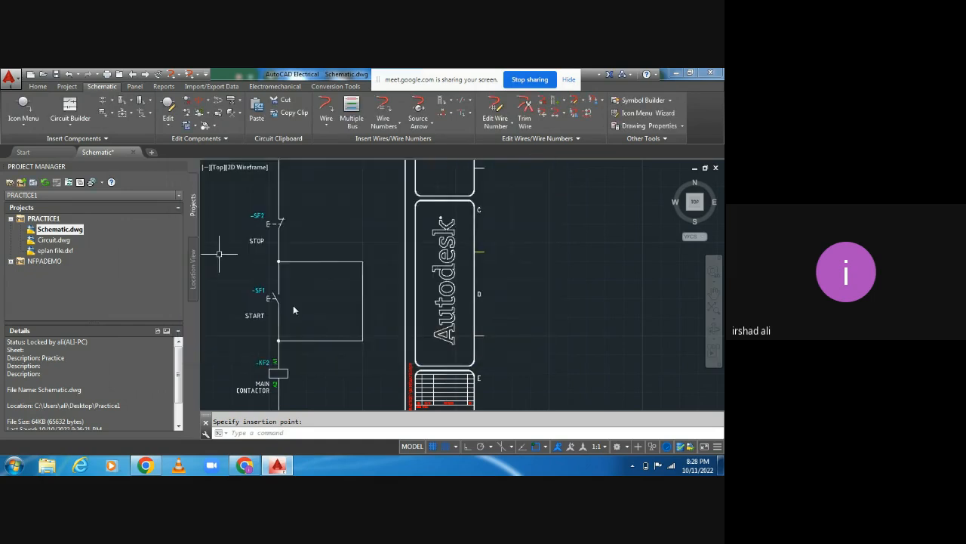
{"action": "left_click", "coordinate": [23, 121]}
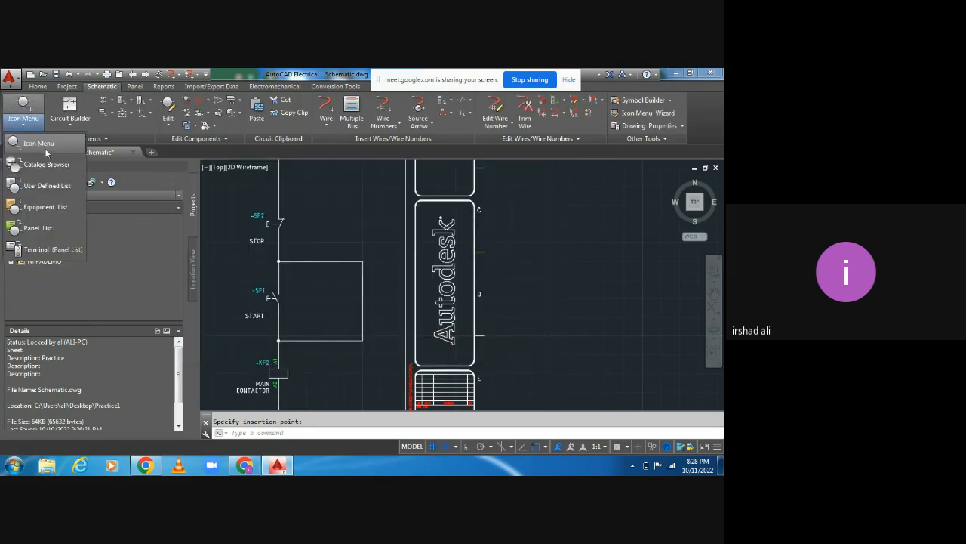
{"action": "left_click", "coordinate": [46, 151]}
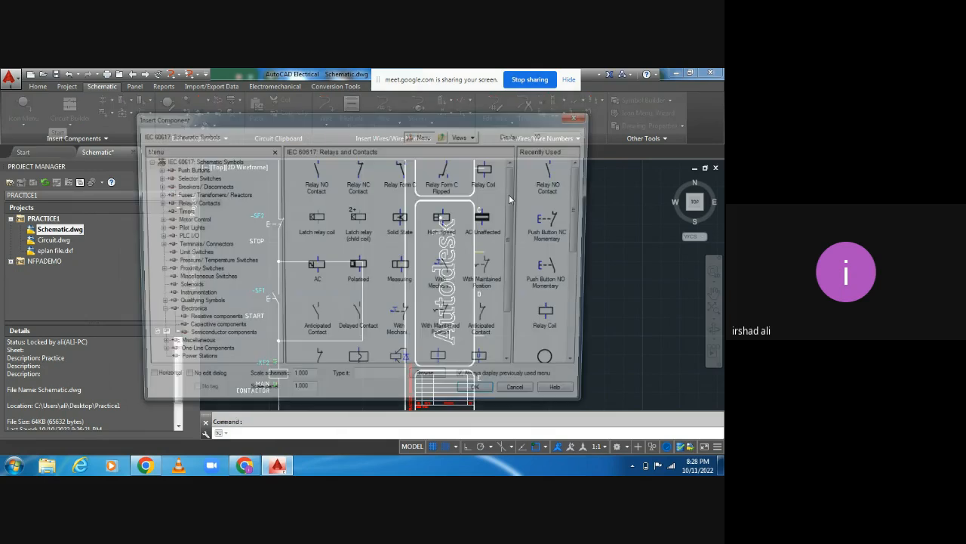
{"action": "left_click", "coordinate": [562, 179]}
{"action": "middle_click_drag", "start_coordinate": [395, 223], "coordinate": [601, 179]}
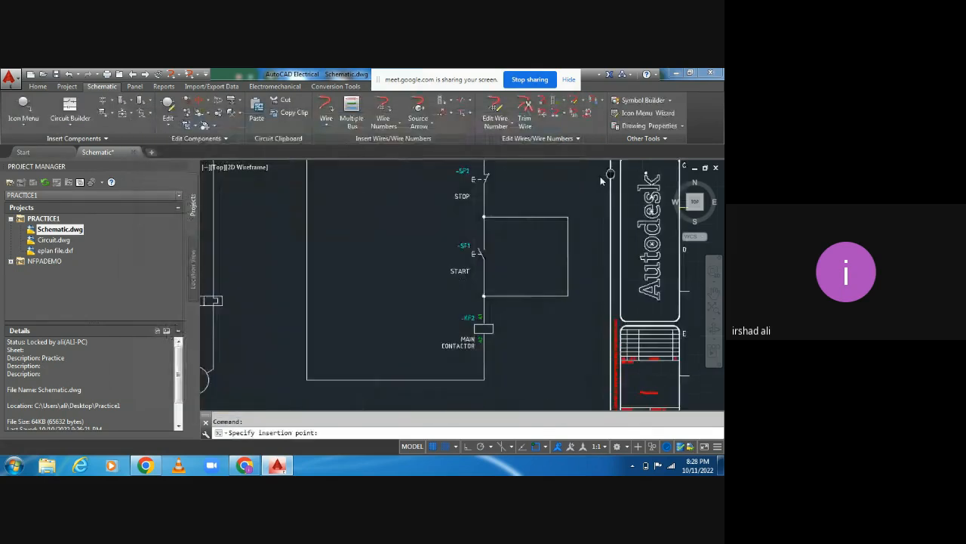
{"action": "left_click", "coordinate": [420, 233]}
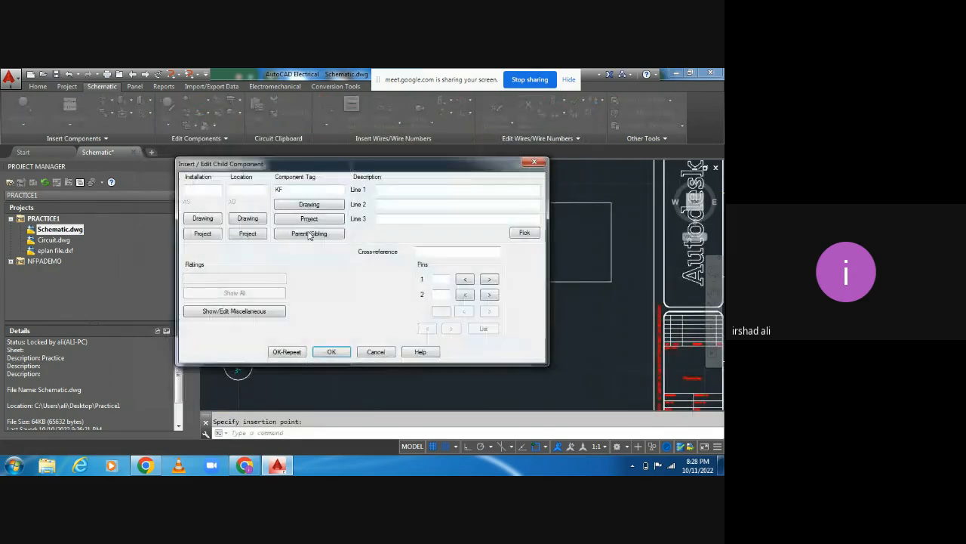
{"action": "left_click", "coordinate": [534, 161]}
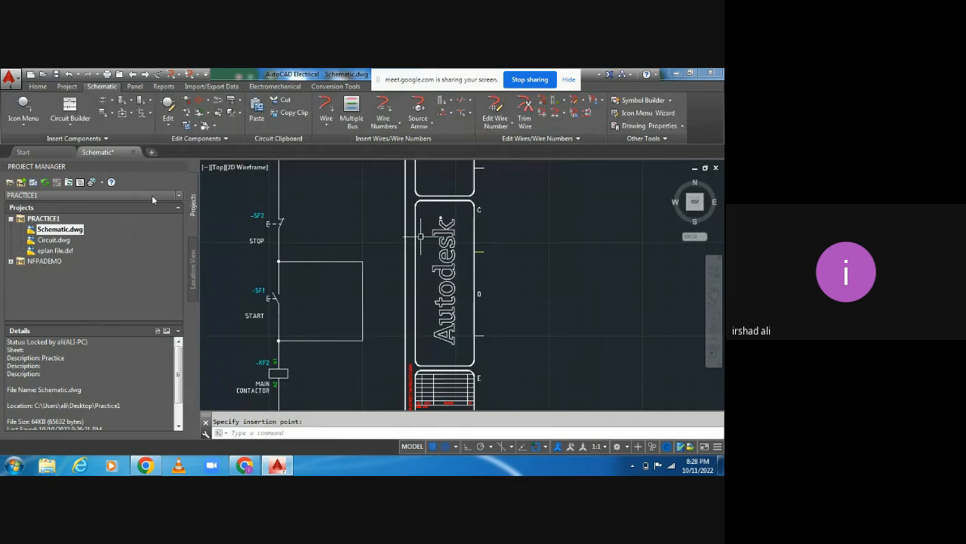
{"action": "left_click", "coordinate": [15, 138]}
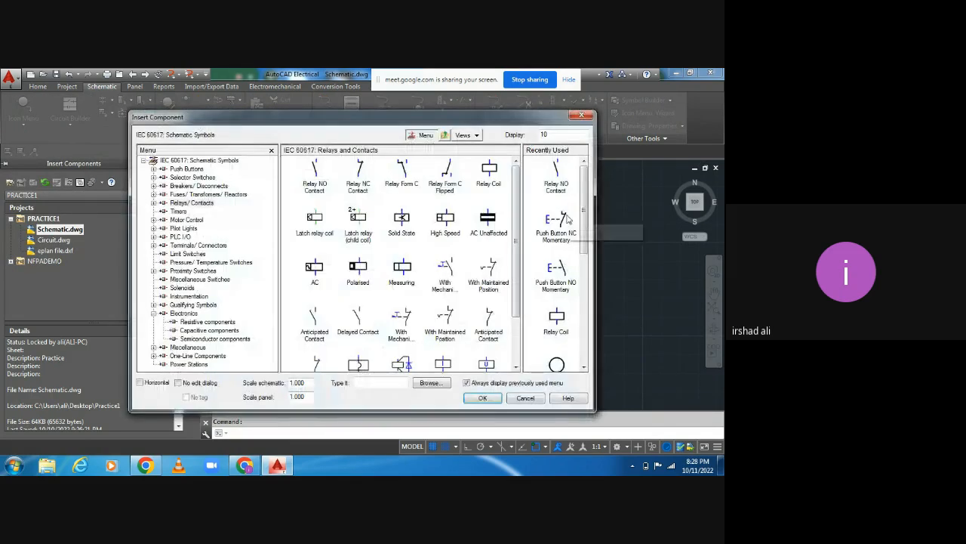
{"action": "left_click", "coordinate": [552, 271]}
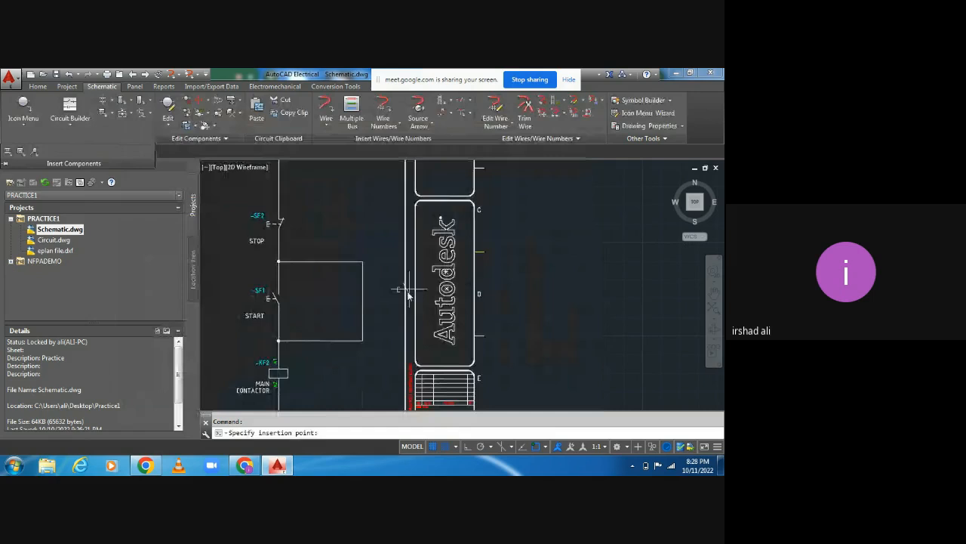
{"action": "middle_click_drag", "start_coordinate": [335, 274], "coordinate": [471, 252]}
{"action": "left_click", "coordinate": [306, 267]}
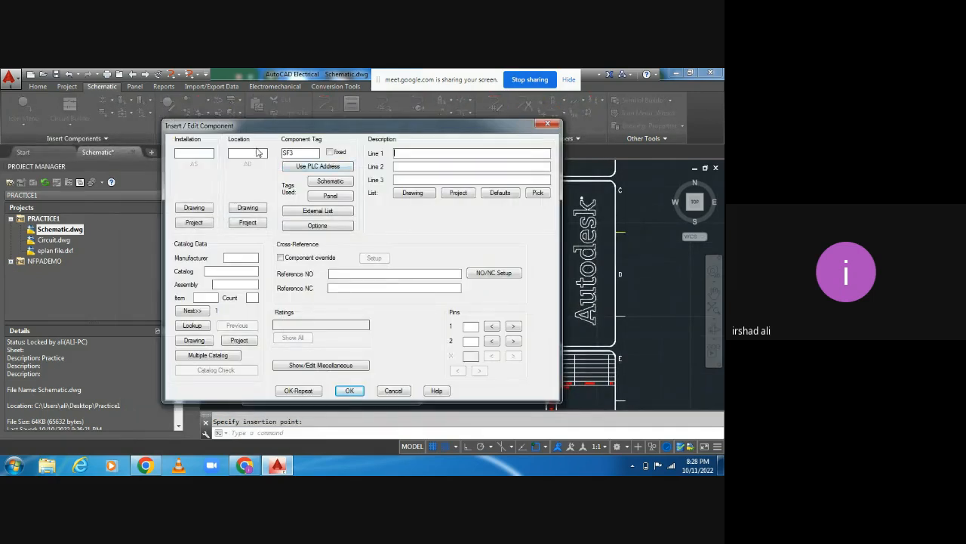
{"action": "left_click", "coordinate": [546, 125]}
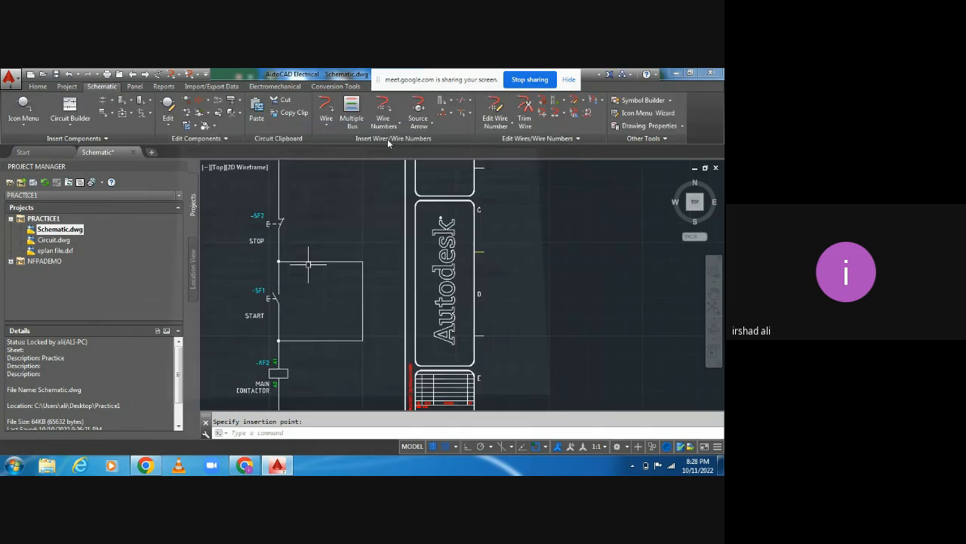
Insert a Relay NO Contact on the vertical wire of the branch parallel to the START button.
{"action": "left_click", "coordinate": [23, 122]}
{"action": "left_click", "coordinate": [37, 151]}
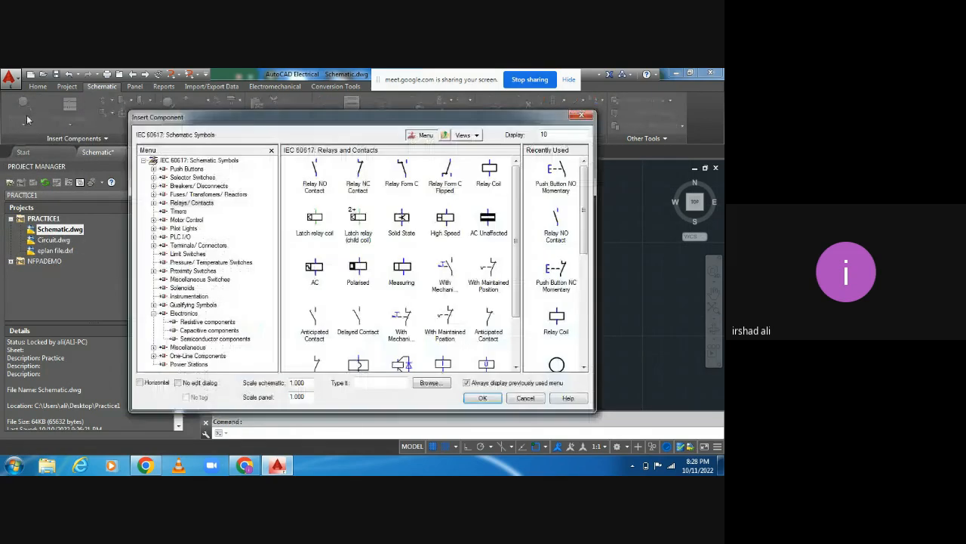
{"action": "left_click", "coordinate": [315, 181]}
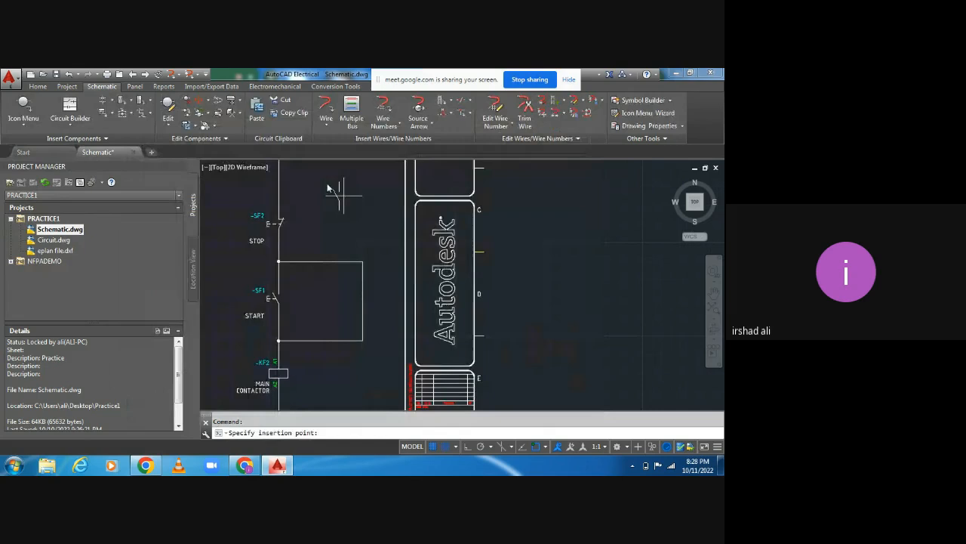
{"action": "left_click", "coordinate": [363, 303]}
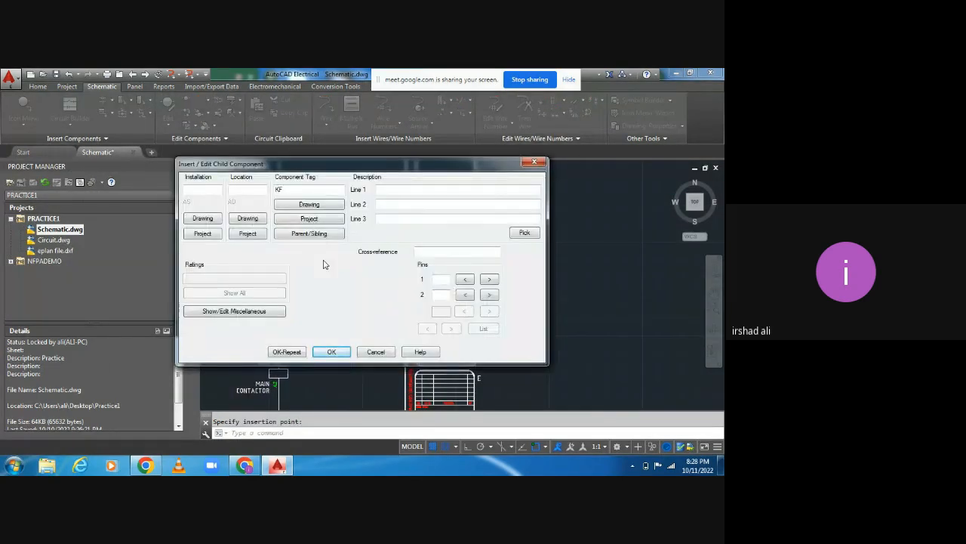
Set the new relay contact's pins to 13 and 14.
{"action": "left_click", "coordinate": [441, 279]}
{"action": "type", "text": "13"}
{"action": "left_click", "coordinate": [443, 295]}
{"action": "type", "text": "14"}
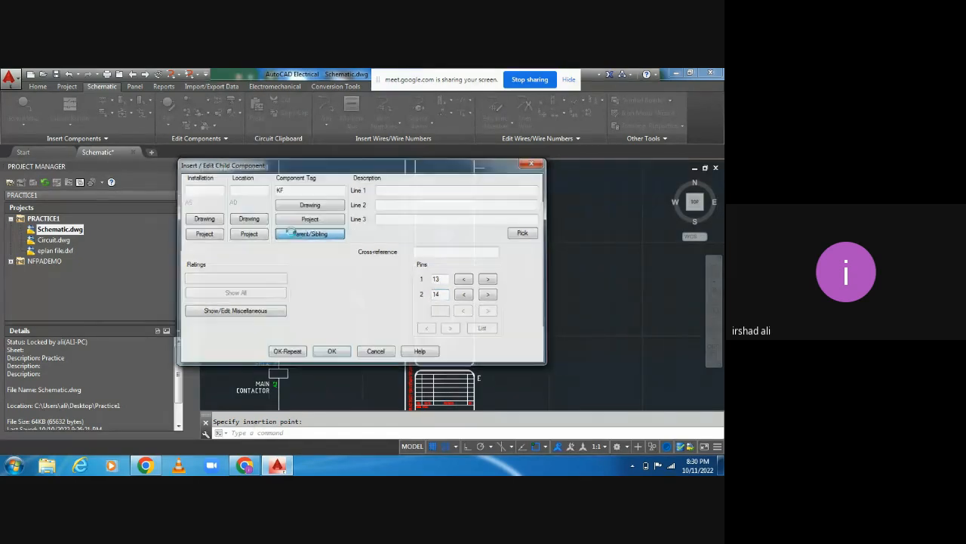
Link the relay contact parallel to the START push button to the parent main contactor coil KF2.
{"action": "left_click", "coordinate": [293, 234]}
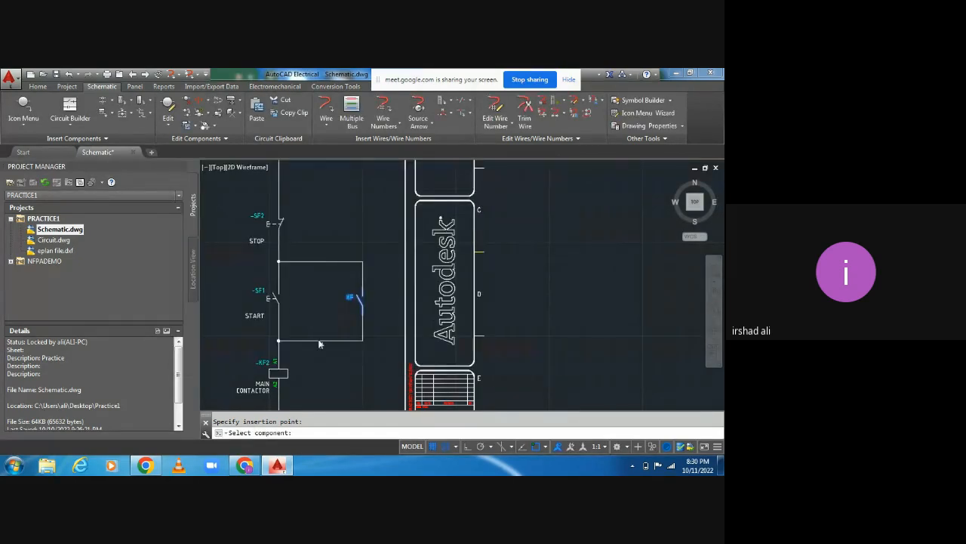
{"action": "left_click", "coordinate": [290, 378]}
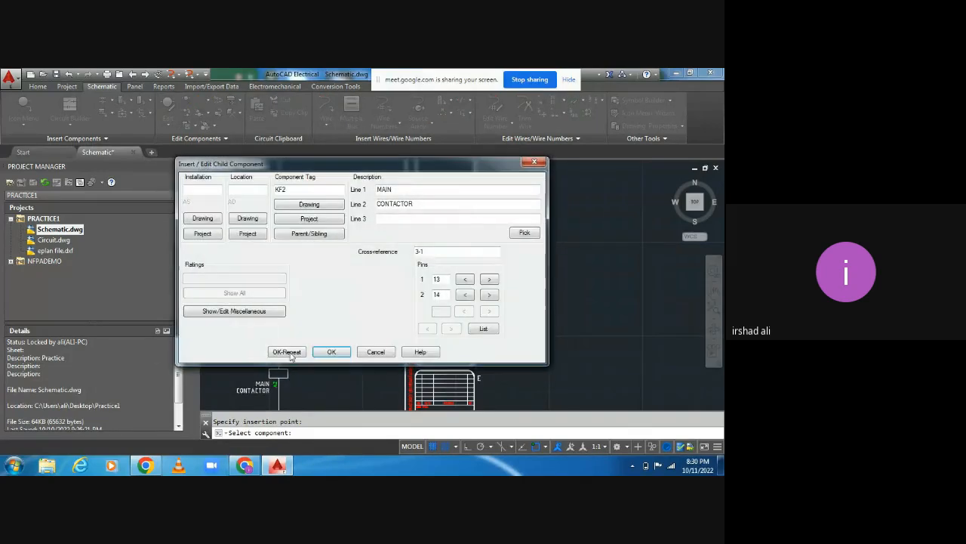
{"action": "left_click", "coordinate": [330, 352]}
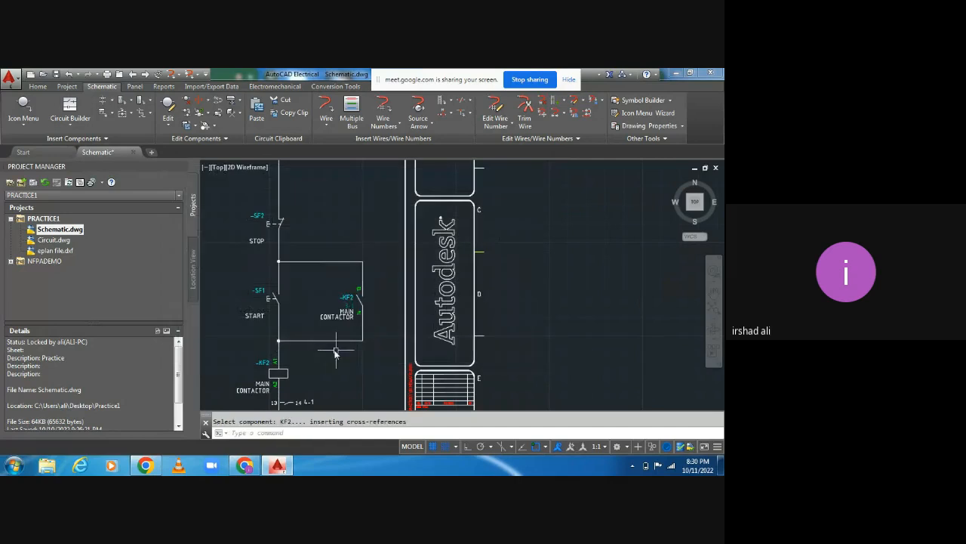
Examine the contact cross-reference below the KF2 coil and its matching contact in the control circuit.
{"action": "scroll", "coordinate": [344, 357], "scroll_direction": "up", "scroll_amount": 1}
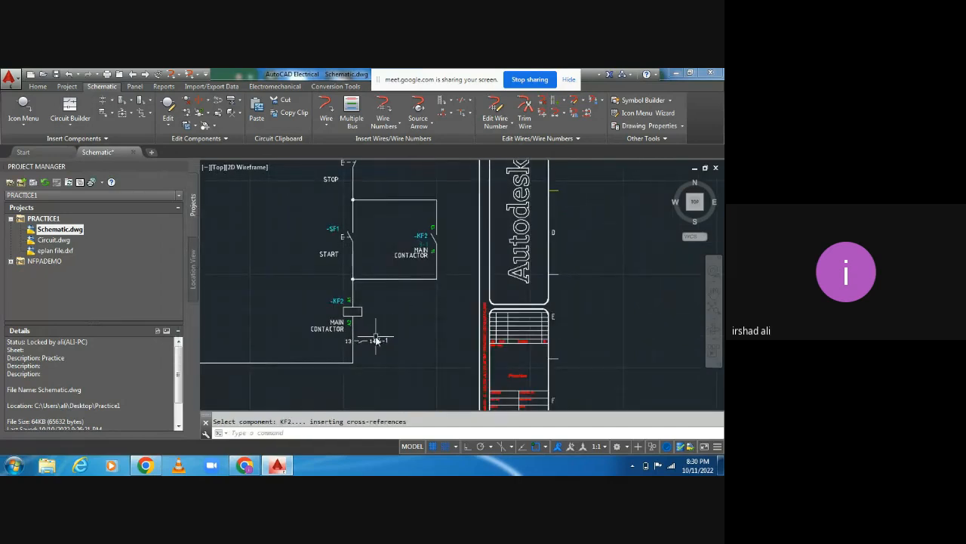
{"action": "scroll", "coordinate": [377, 332], "scroll_direction": "up", "scroll_amount": 1}
{"action": "middle_click_drag", "start_coordinate": [377, 332], "coordinate": [402, 314]}
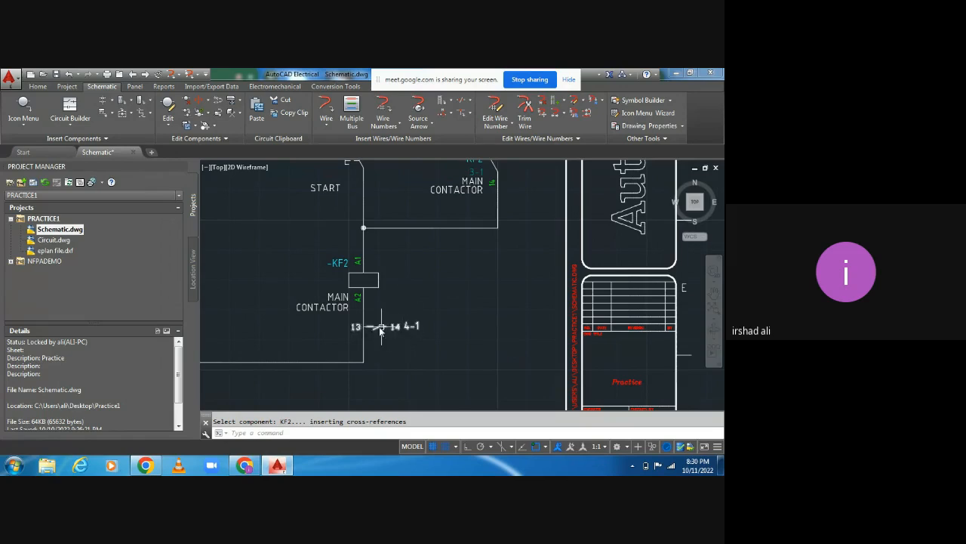
{"action": "middle_click_drag", "start_coordinate": [425, 319], "coordinate": [427, 347]}
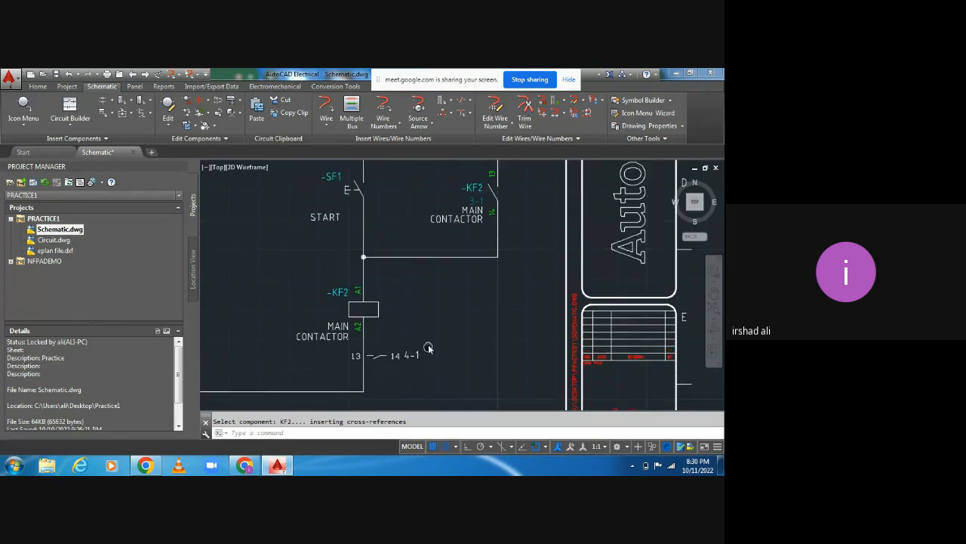
{"action": "scroll", "coordinate": [461, 310], "scroll_direction": "down", "scroll_amount": 5}
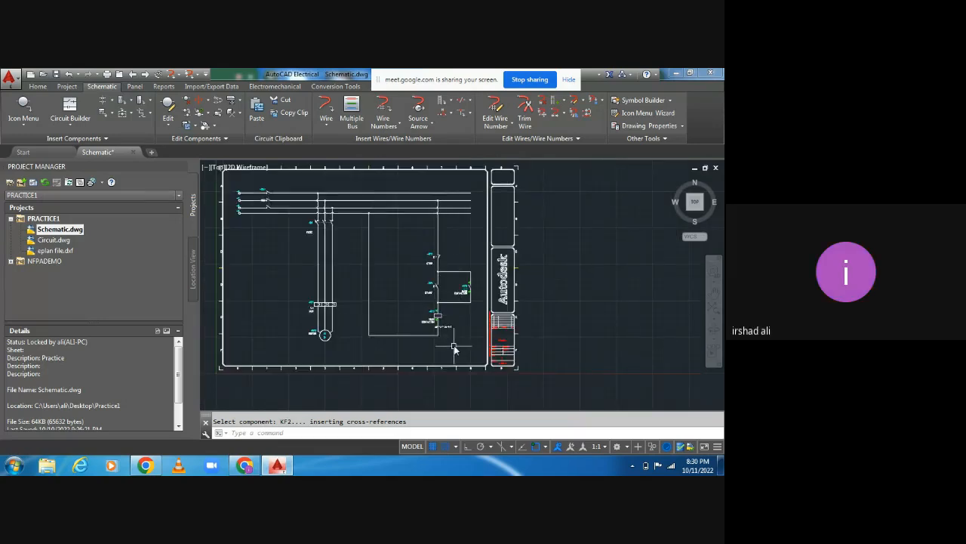
{"action": "scroll", "coordinate": [452, 340], "scroll_direction": "up", "scroll_amount": 4}
{"action": "middle_click_drag", "start_coordinate": [458, 327], "coordinate": [450, 358]}
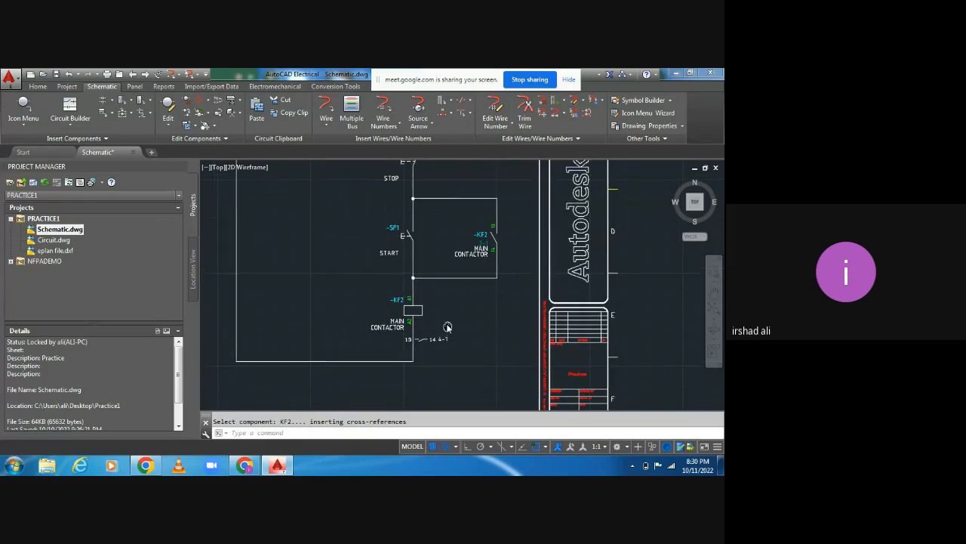
{"action": "middle_click_drag", "start_coordinate": [447, 324], "coordinate": [457, 346]}
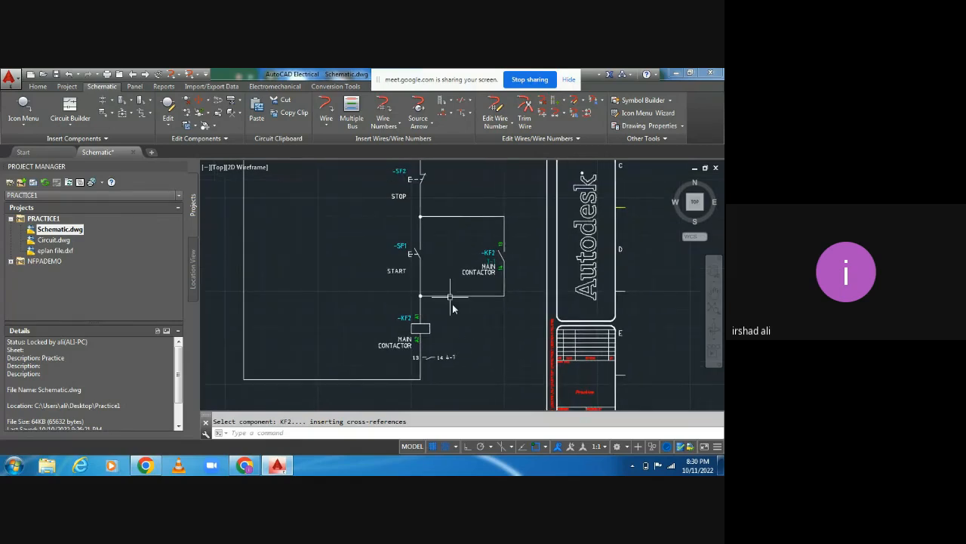
Insert a Relay NO Contact on the first motor phase wire, between the breaker and the overload relay.
{"action": "middle_click_drag", "start_coordinate": [361, 302], "coordinate": [403, 373]}
{"action": "scroll", "coordinate": [402, 372], "scroll_direction": "down", "scroll_amount": 2}
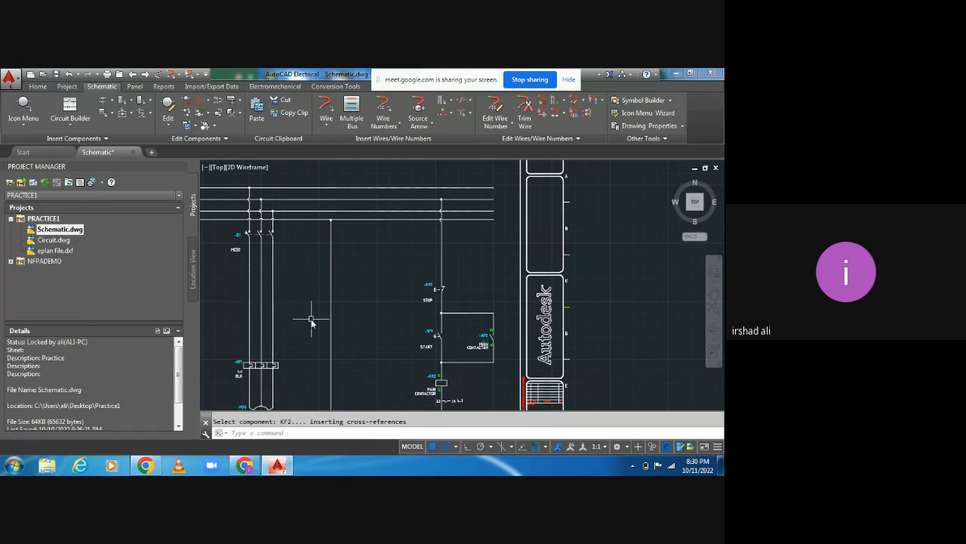
{"action": "middle_click_drag", "start_coordinate": [320, 319], "coordinate": [360, 289]}
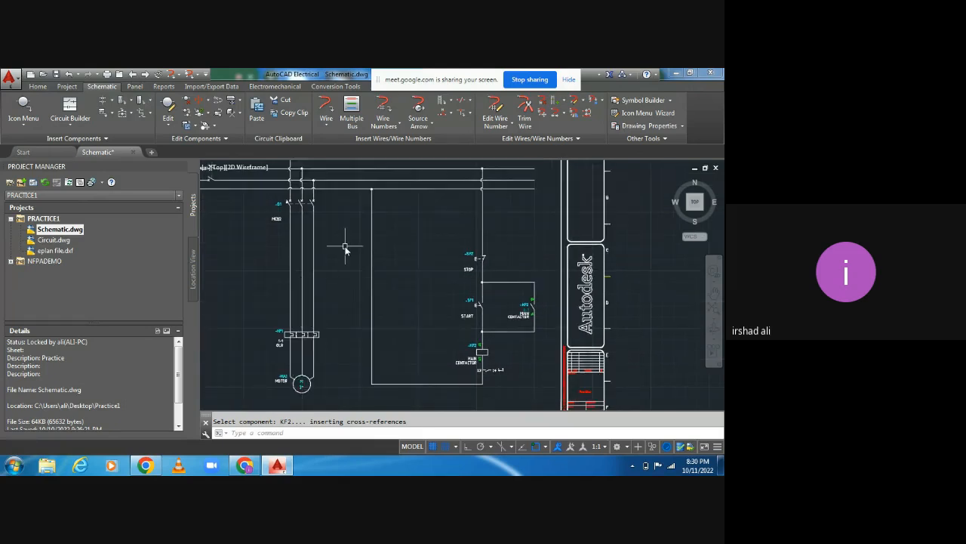
{"action": "left_click", "coordinate": [23, 128]}
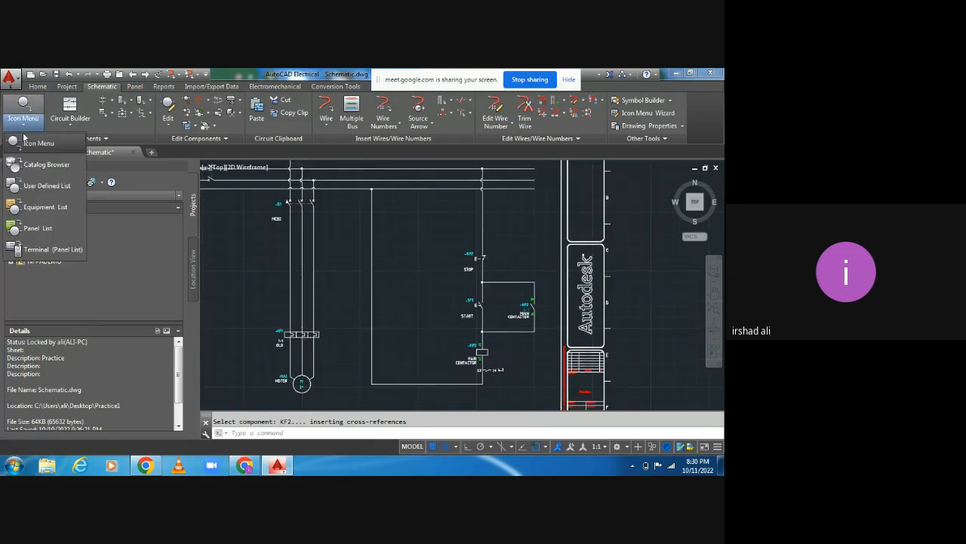
{"action": "left_click", "coordinate": [30, 150]}
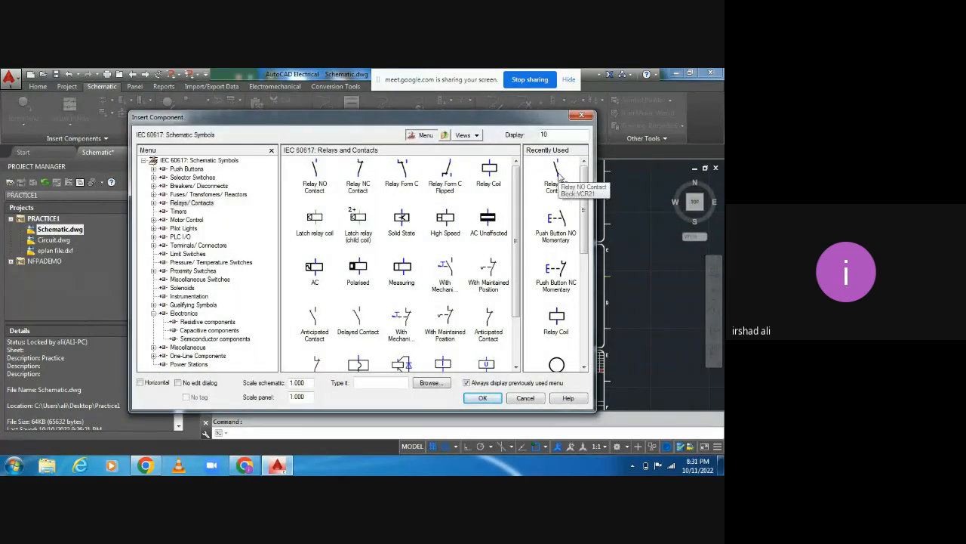
{"action": "left_click", "coordinate": [560, 176]}
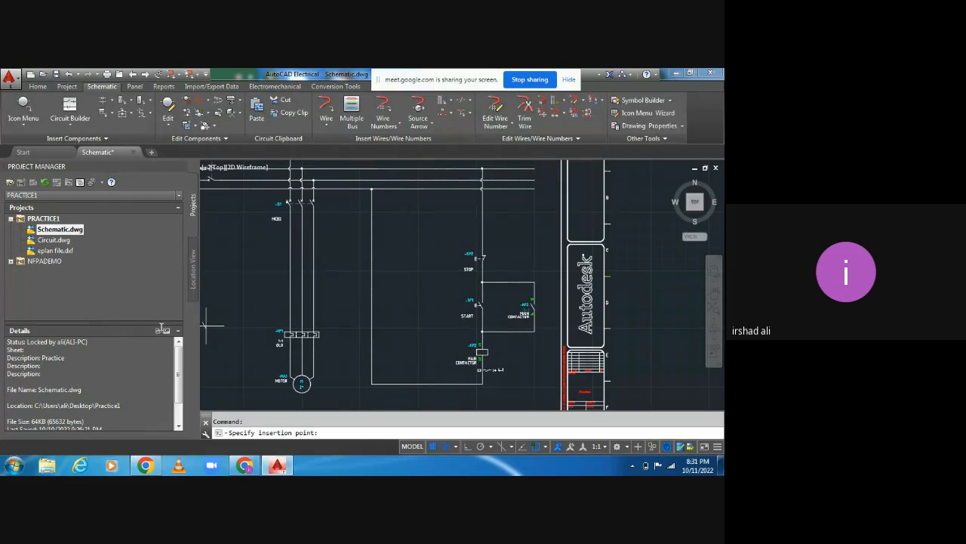
{"action": "left_click", "coordinate": [288, 276]}
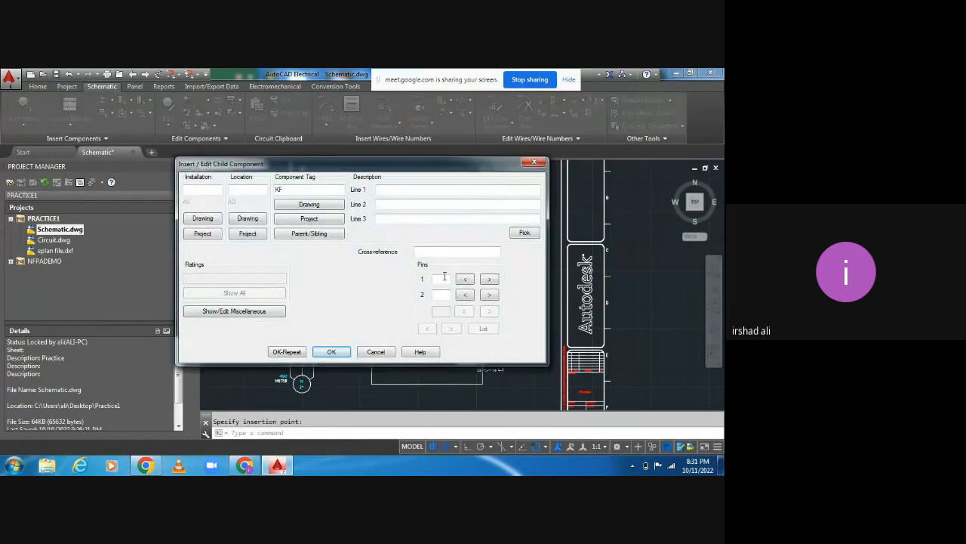
Assign pins 1 and 2 to the first phase contact and link it to the parent main contactor coil KF2.
{"action": "left_click", "coordinate": [443, 278]}
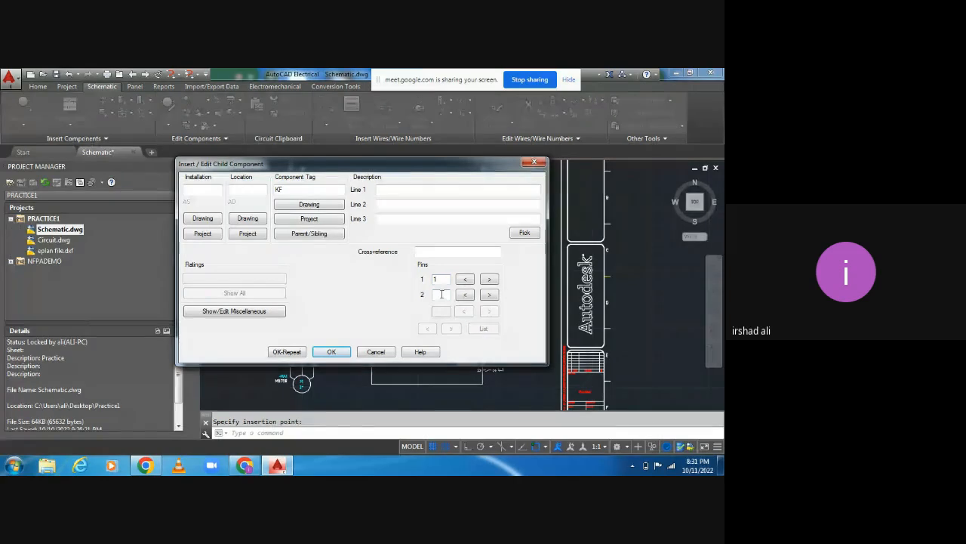
{"action": "left_click", "coordinate": [308, 235]}
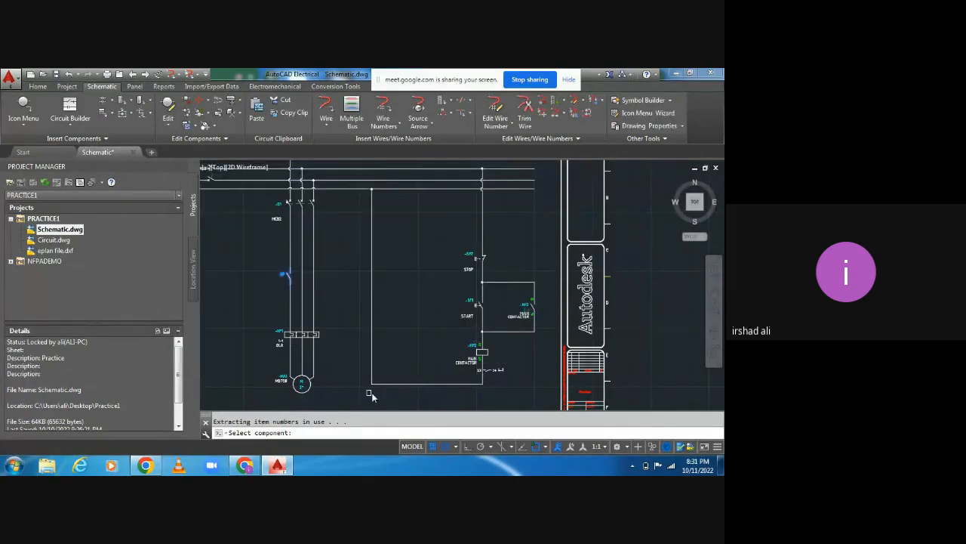
{"action": "left_click", "coordinate": [480, 352]}
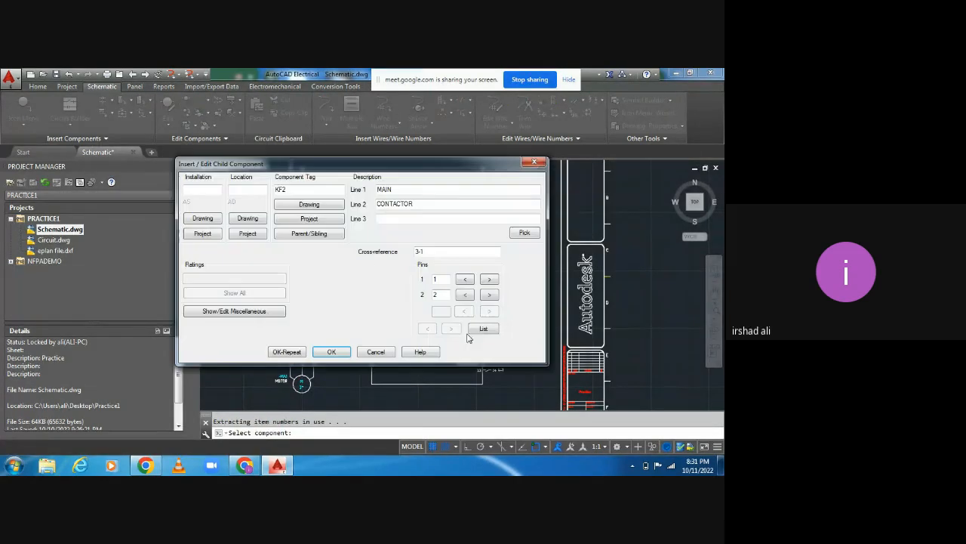
{"action": "left_click", "coordinate": [286, 352]}
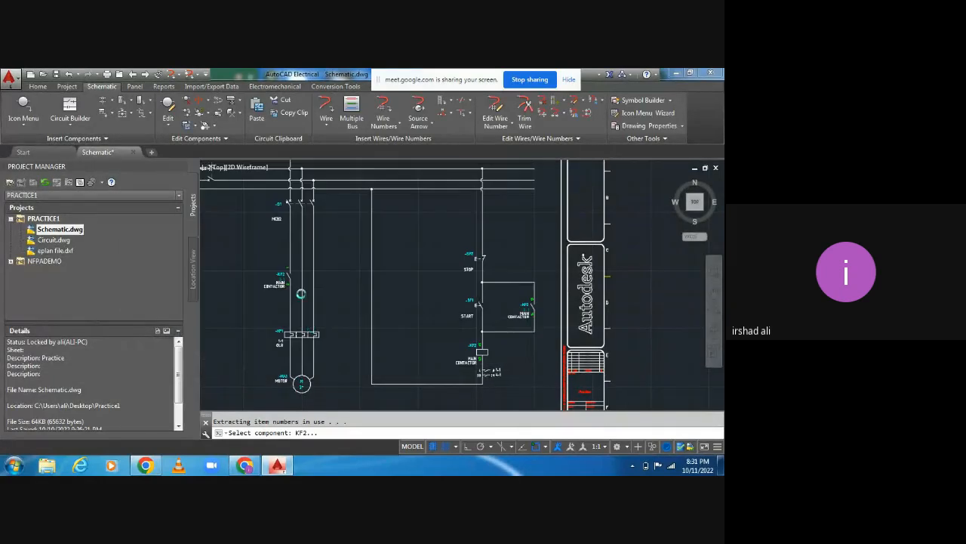
Place a second NO contact on the middle motor phase wire with pins 3 and 4, linked to coil KF2.
{"action": "scroll", "coordinate": [302, 278], "scroll_direction": "up", "scroll_amount": 5}
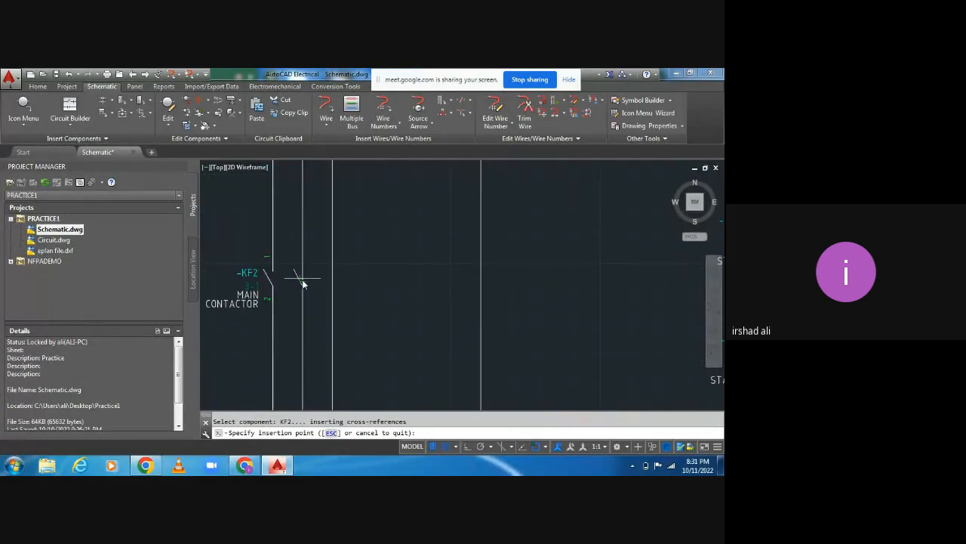
{"action": "left_click", "coordinate": [302, 281]}
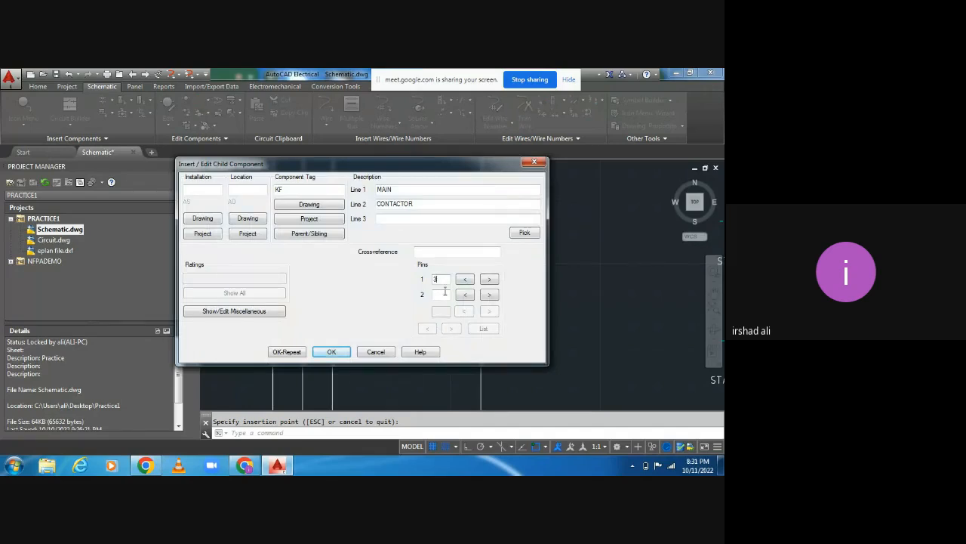
{"action": "left_click", "coordinate": [443, 294]}
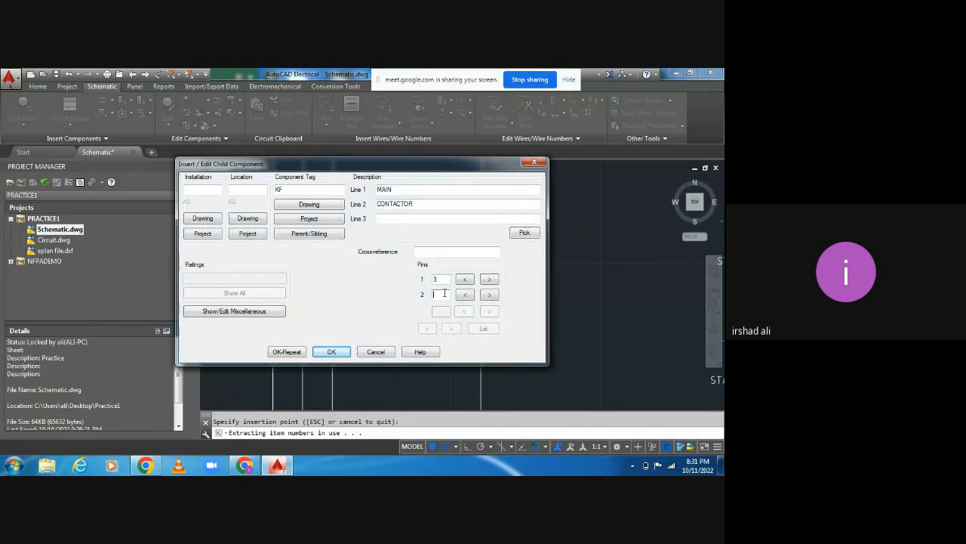
{"action": "left_click", "coordinate": [309, 233]}
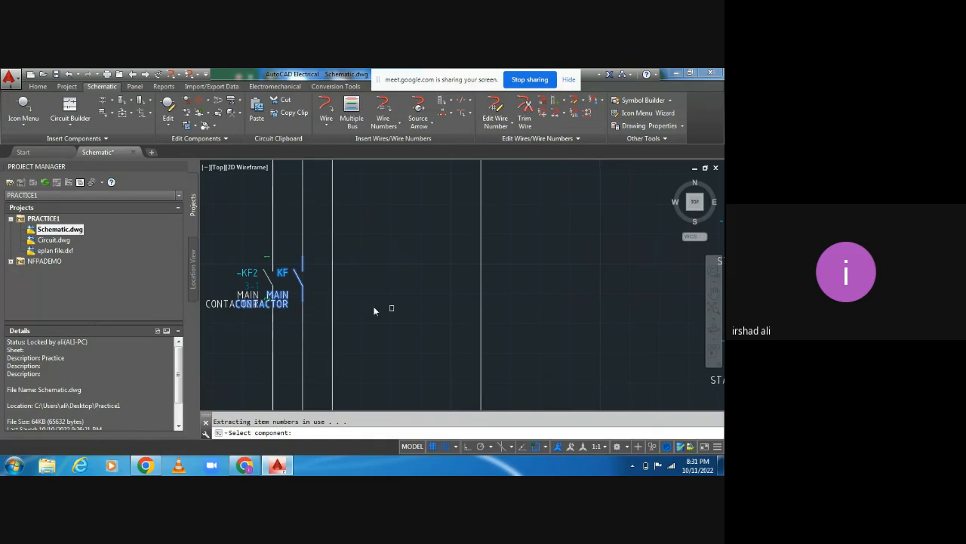
{"action": "scroll", "coordinate": [313, 259], "scroll_direction": "down", "scroll_amount": 5}
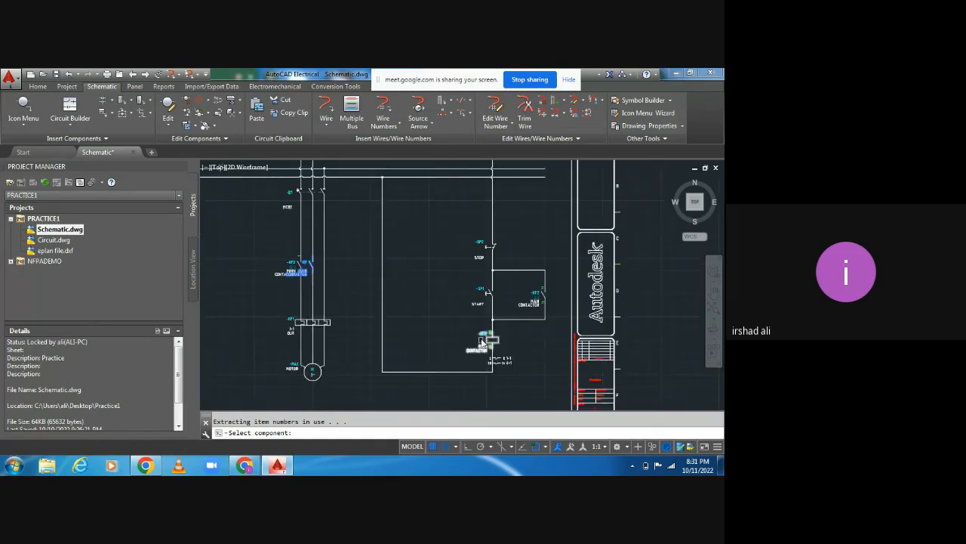
{"action": "left_click", "coordinate": [481, 341]}
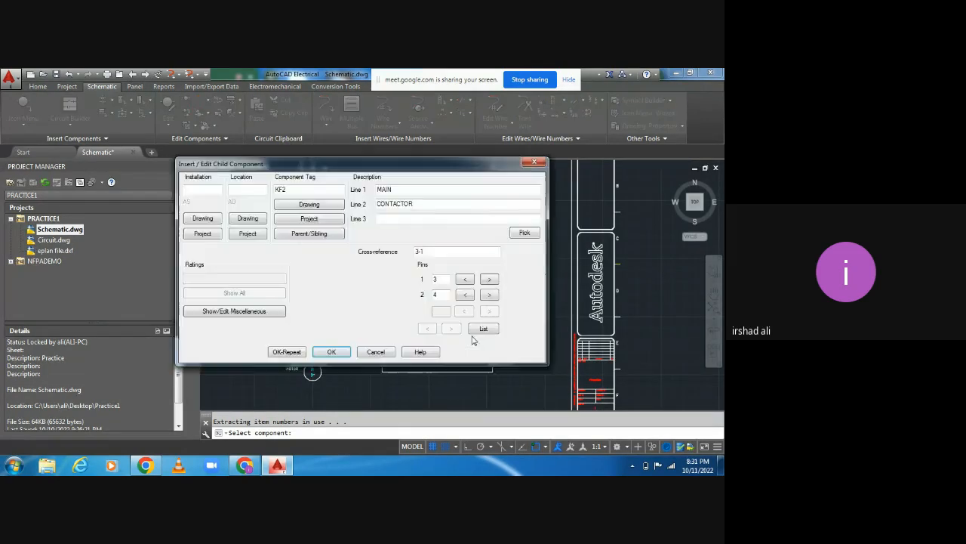
{"action": "left_click", "coordinate": [298, 351]}
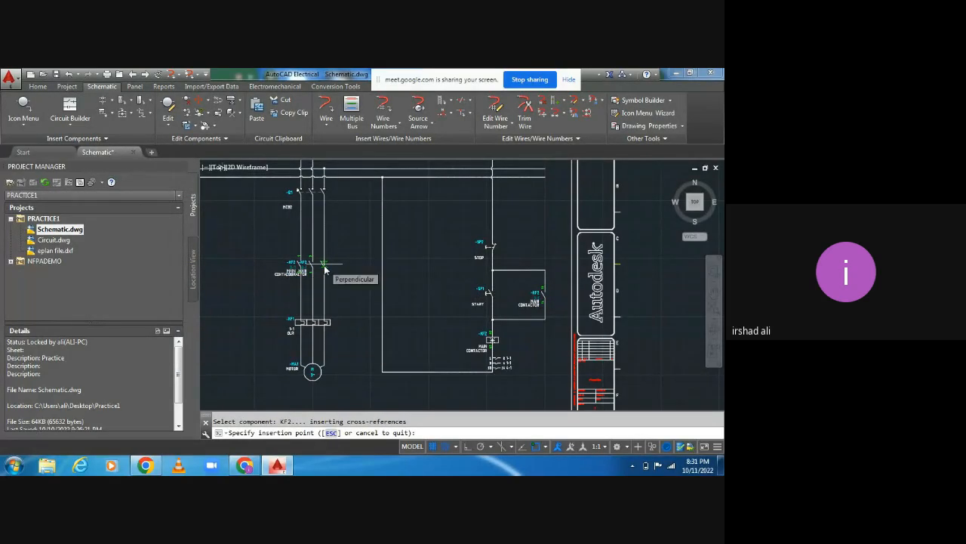
Place a third NO contact on the last motor phase wire with pins 5 and 6, linked to coil KF2.
{"action": "scroll", "coordinate": [324, 270], "scroll_direction": "up", "scroll_amount": 4}
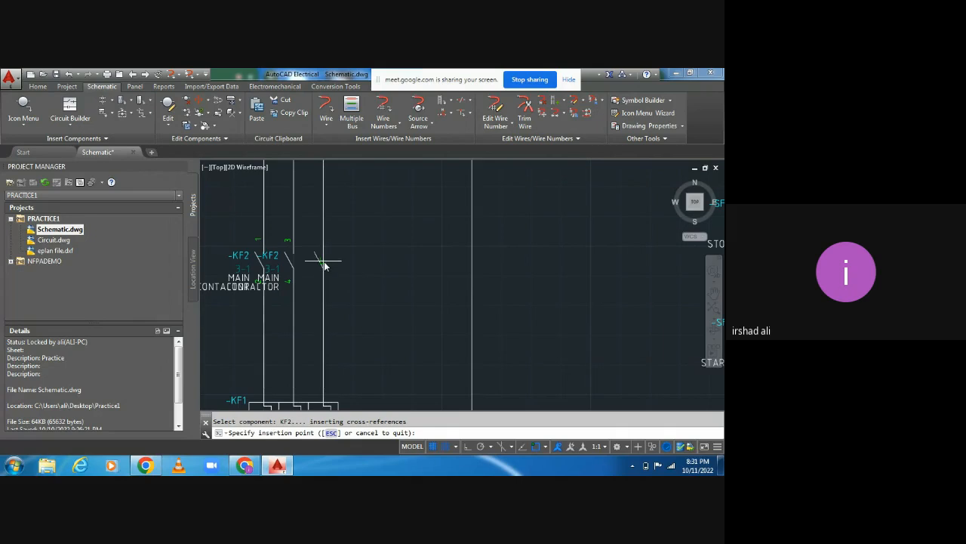
{"action": "left_click", "coordinate": [323, 265]}
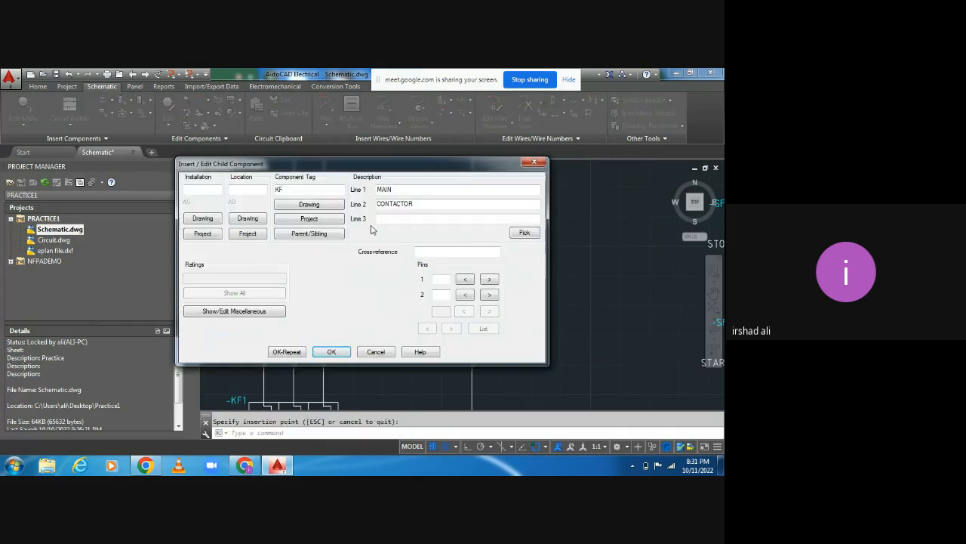
{"action": "left_click", "coordinate": [442, 294]}
{"action": "type", "text": "6"}
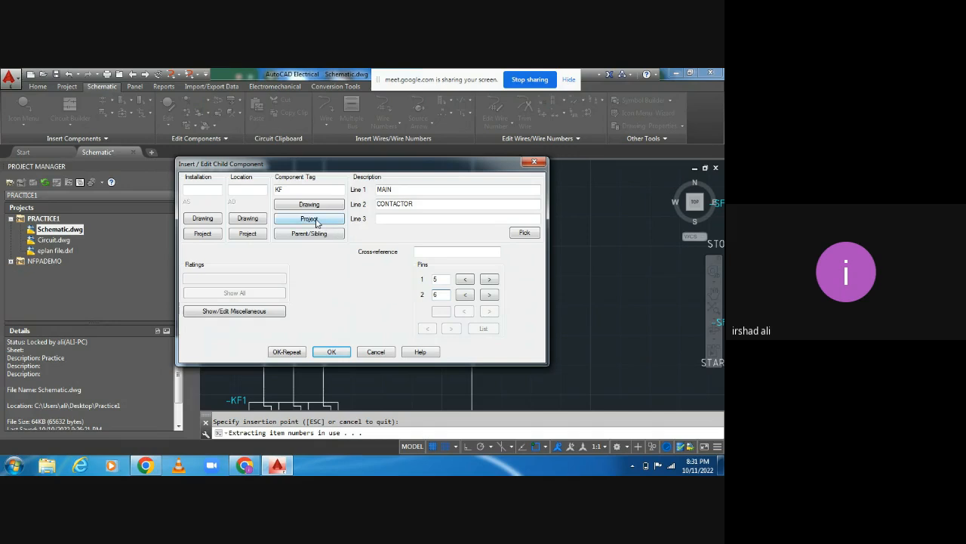
{"action": "left_click", "coordinate": [312, 236]}
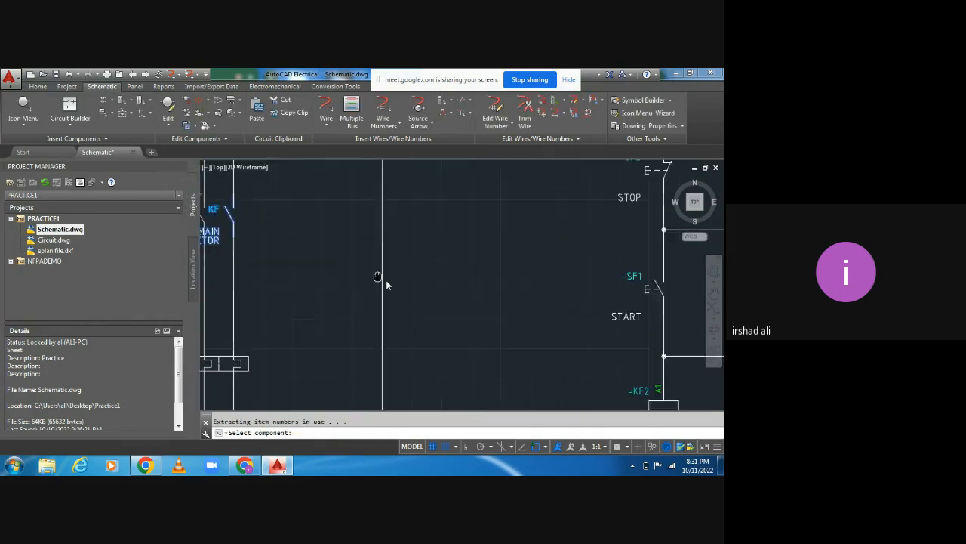
{"action": "left_click", "coordinate": [574, 353]}
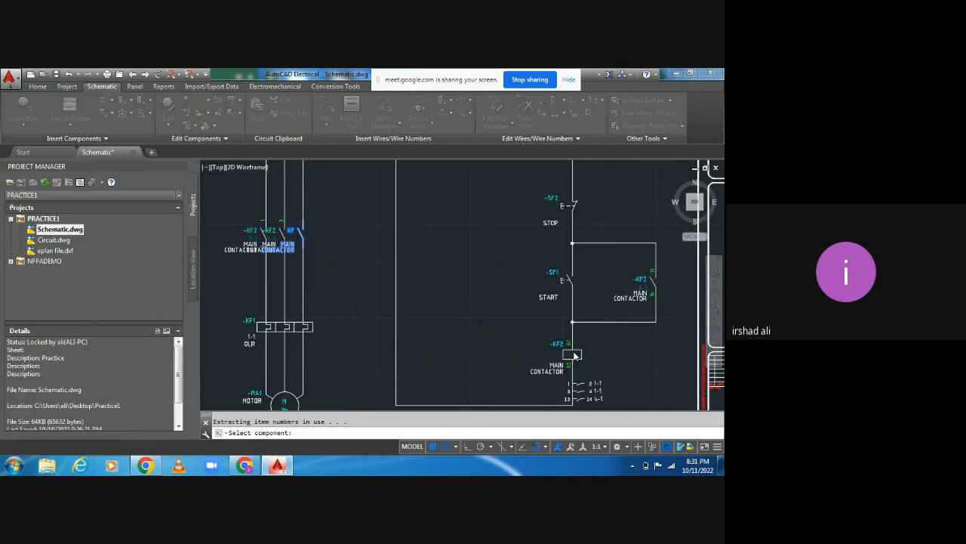
{"action": "left_click", "coordinate": [332, 352]}
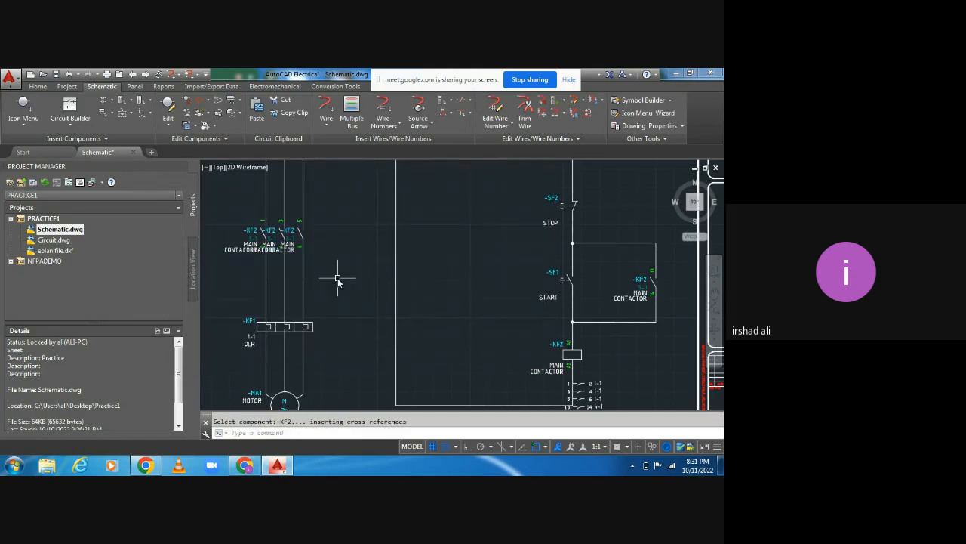
Examine the three KF2 power contacts on the motor wires within the overall schematic.
{"action": "scroll", "coordinate": [334, 274], "scroll_direction": "up", "scroll_amount": 3}
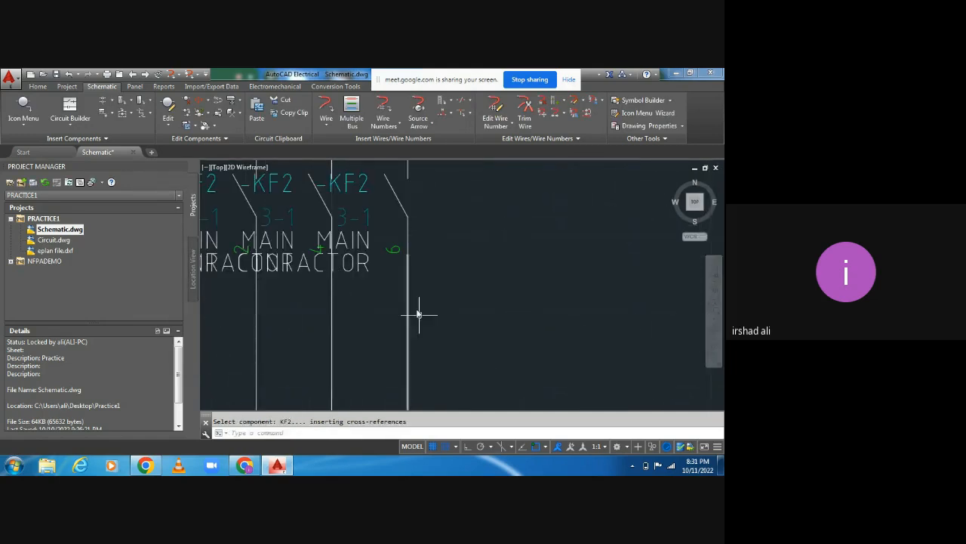
{"action": "scroll", "coordinate": [420, 325], "scroll_direction": "down", "scroll_amount": 1}
{"action": "middle_click_drag", "start_coordinate": [436, 334], "coordinate": [335, 288]}
{"action": "middle_click_drag", "start_coordinate": [556, 323], "coordinate": [459, 273]}
{"action": "scroll", "coordinate": [461, 273], "scroll_direction": "down", "scroll_amount": 5}
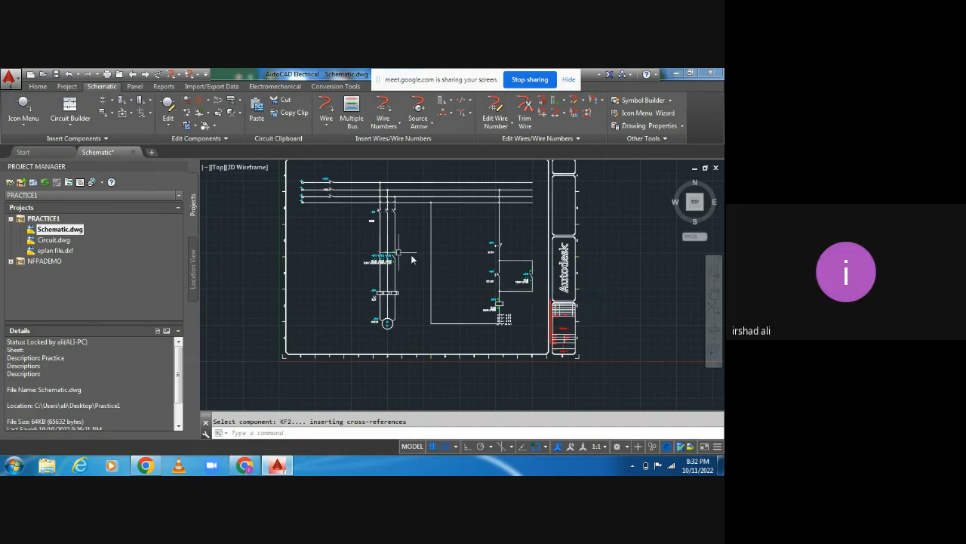
{"action": "scroll", "coordinate": [393, 253], "scroll_direction": "up", "scroll_amount": 6}
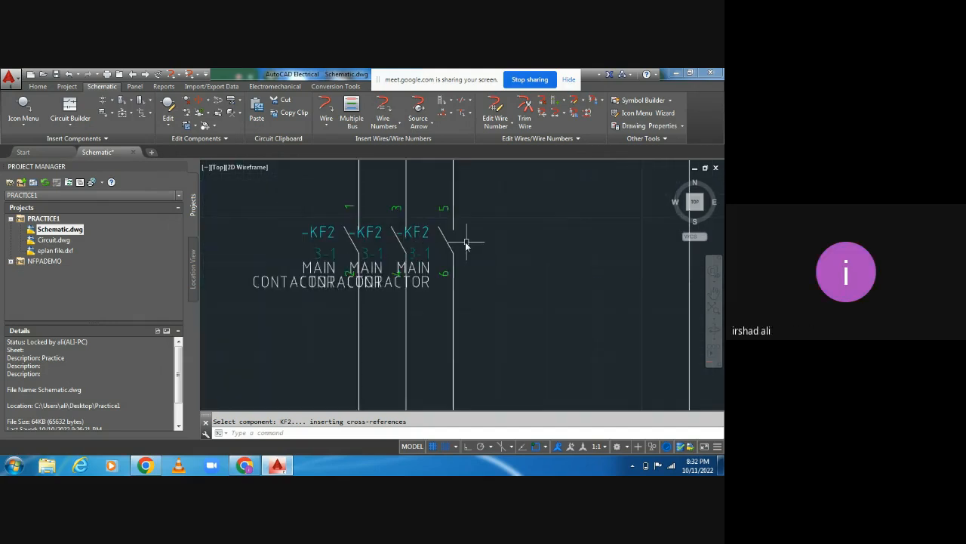
Examine the KF2 auxiliary contact beside the start button and the contact cross-reference table beneath coil KF2.
{"action": "middle_click_drag", "start_coordinate": [467, 242], "coordinate": [283, 243]}
{"action": "middle_click_drag", "start_coordinate": [694, 262], "coordinate": [354, 277]}
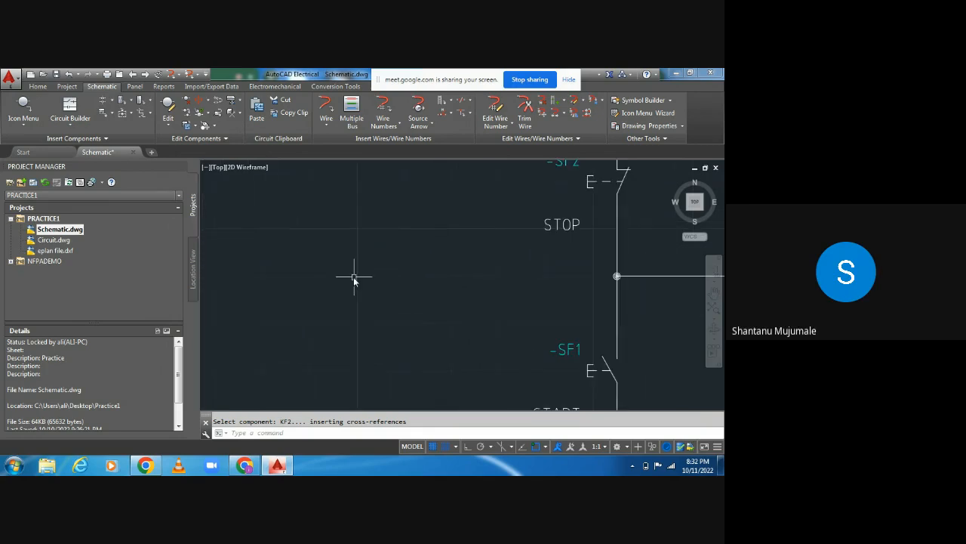
{"action": "scroll", "coordinate": [354, 277], "scroll_direction": "down", "scroll_amount": 6}
{"action": "scroll", "coordinate": [468, 302], "scroll_direction": "up", "scroll_amount": 6}
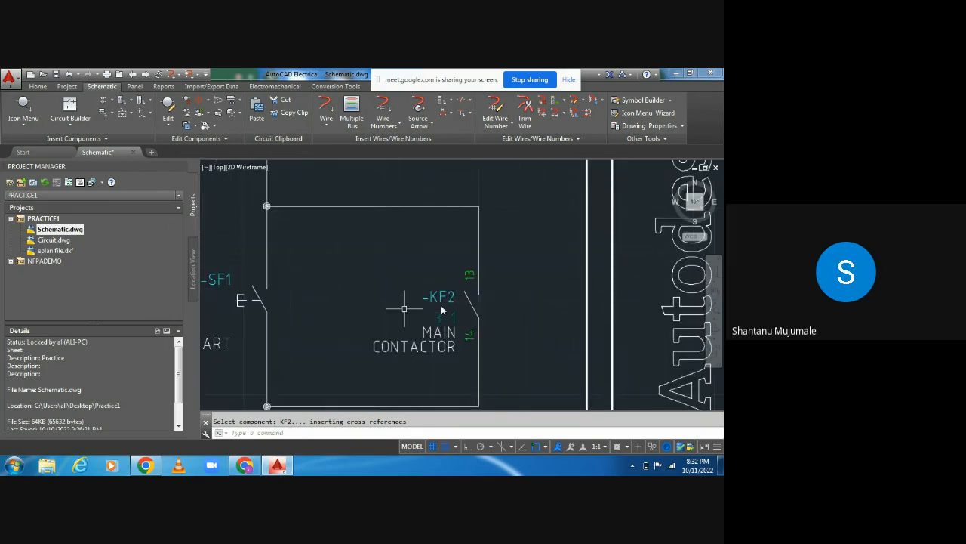
{"action": "middle_click_drag", "start_coordinate": [328, 310], "coordinate": [425, 317]}
{"action": "scroll", "coordinate": [425, 317], "scroll_direction": "down", "scroll_amount": 2}
{"action": "middle_click_drag", "start_coordinate": [435, 405], "coordinate": [419, 309]}
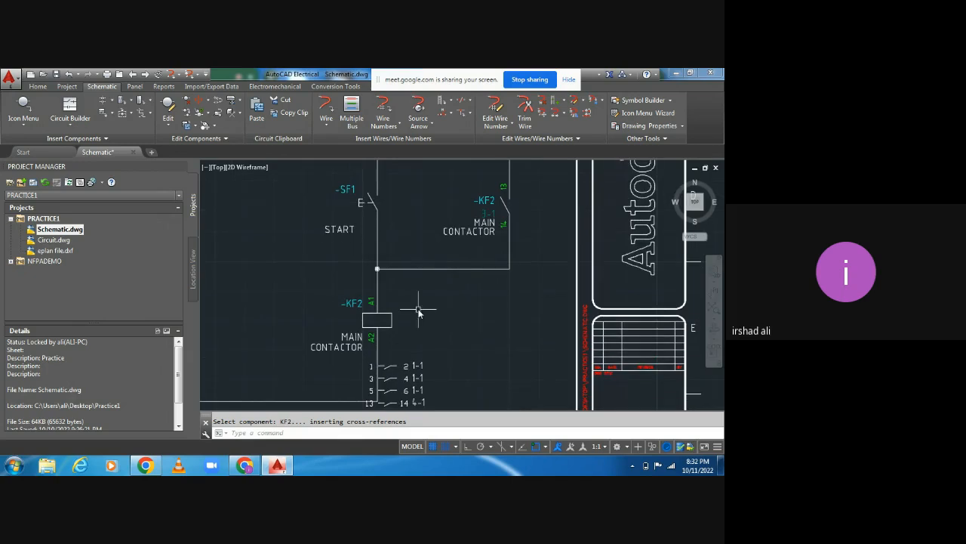
{"action": "middle_click_drag", "start_coordinate": [391, 362], "coordinate": [405, 293]}
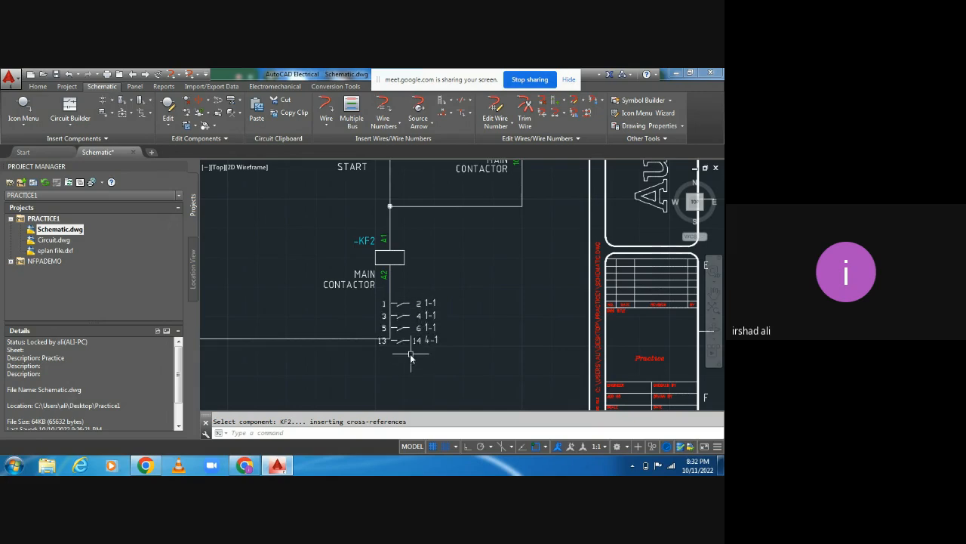
{"action": "middle_click_drag", "start_coordinate": [411, 354], "coordinate": [411, 369]}
{"action": "middle_click_drag", "start_coordinate": [449, 297], "coordinate": [467, 342]}
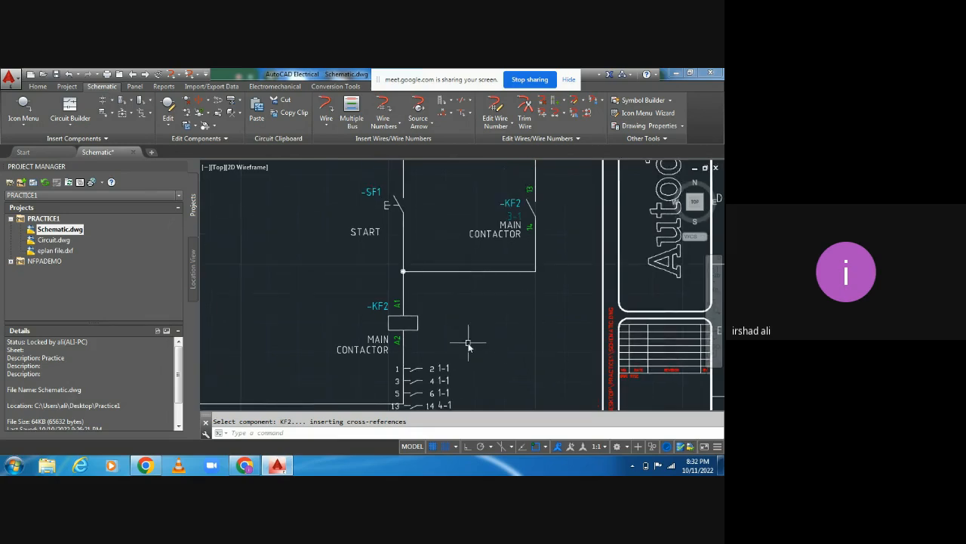
Run Surfer on main contactor coil KF2 and review its list of contact and coil references.
{"action": "right_click", "coordinate": [417, 325]}
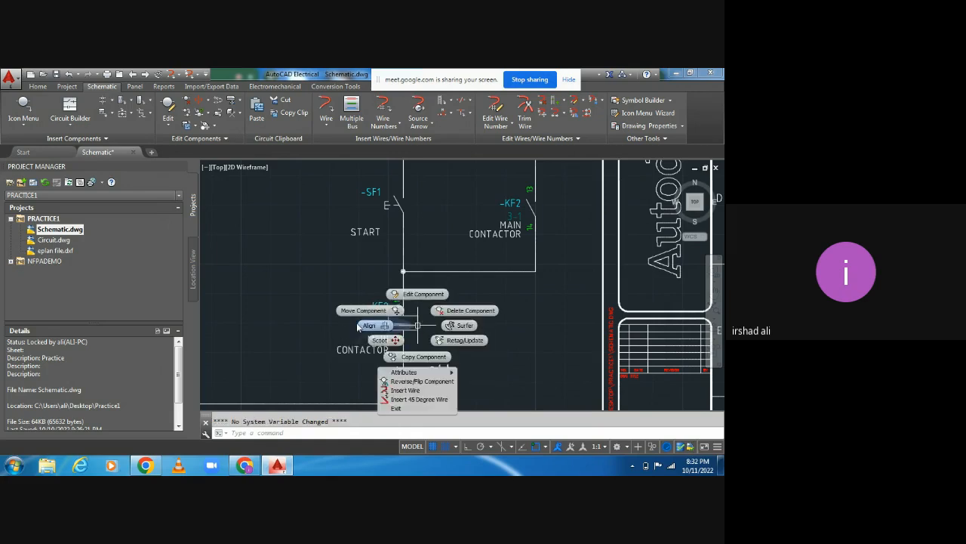
{"action": "left_click", "coordinate": [462, 325]}
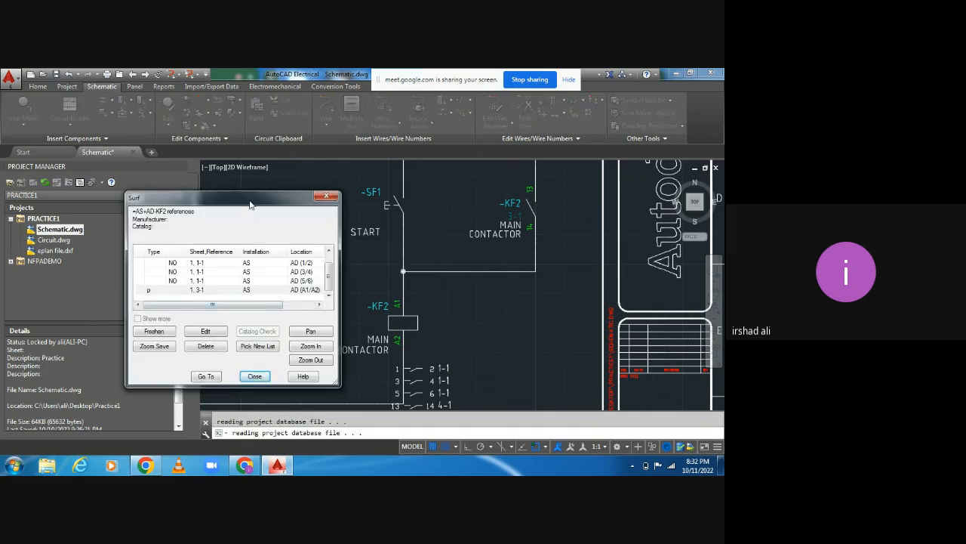
{"action": "left_click_drag", "start_coordinate": [253, 199], "coordinate": [355, 188]}
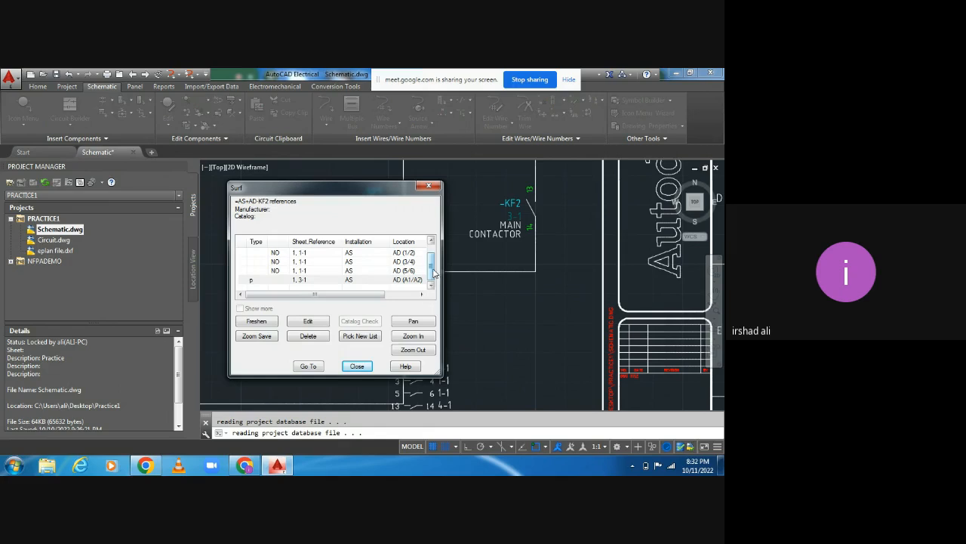
{"action": "left_click_drag", "start_coordinate": [433, 273], "coordinate": [433, 260]}
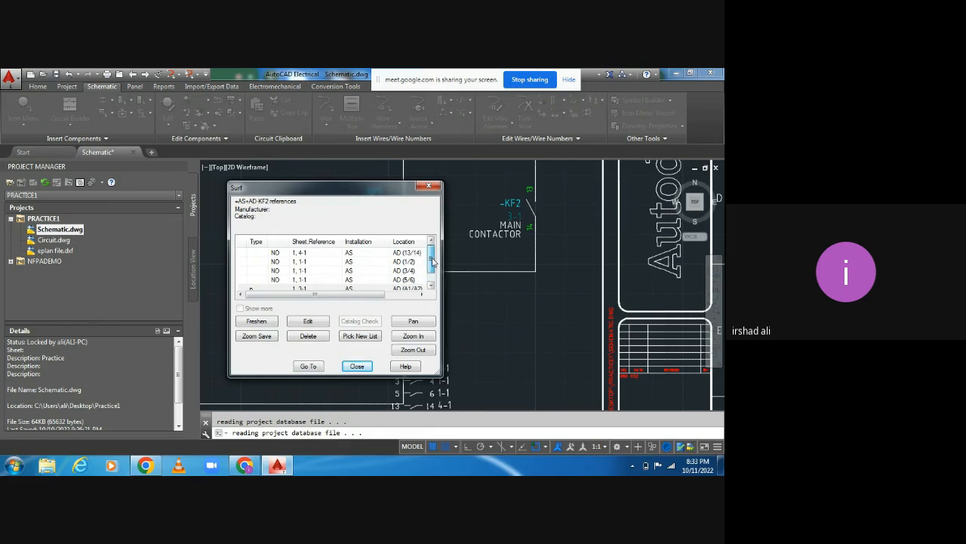
{"action": "left_click_drag", "start_coordinate": [433, 262], "coordinate": [434, 272]}
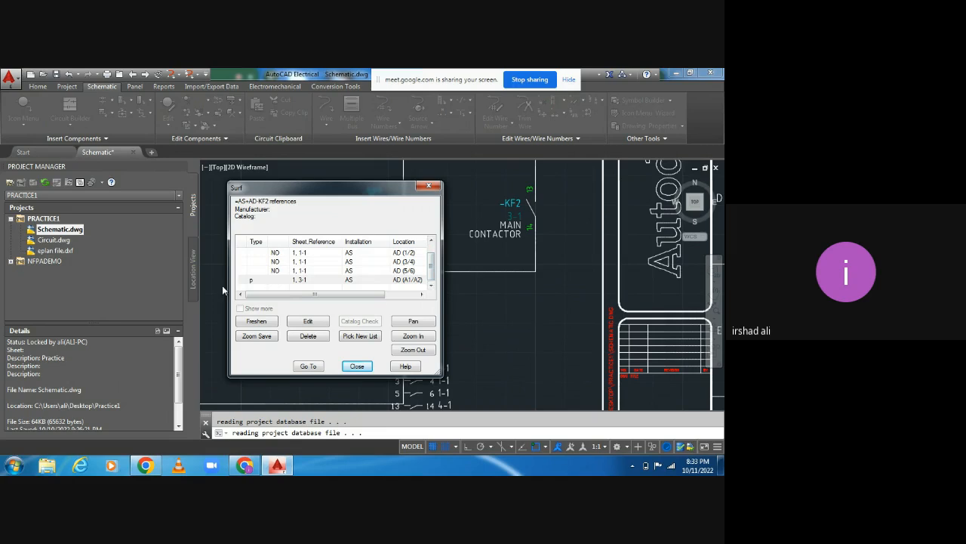
{"action": "left_click", "coordinate": [277, 281]}
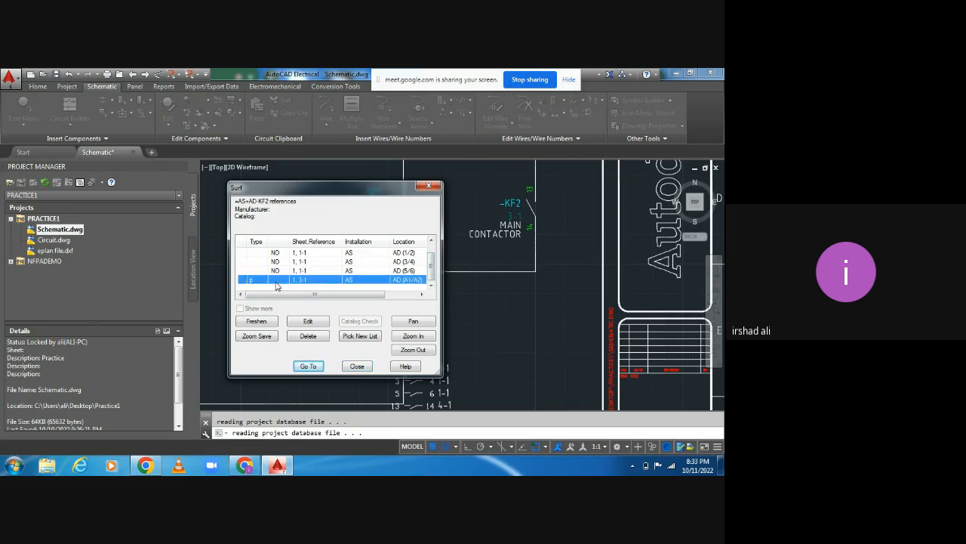
{"action": "mouse_move", "coordinate": [313, 296]}
{"action": "left_mouse_down"}
{"action": "mouse_move", "coordinate": [346, 294]}
{"action": "mouse_move", "coordinate": [306, 296]}
{"action": "left_mouse_up"}
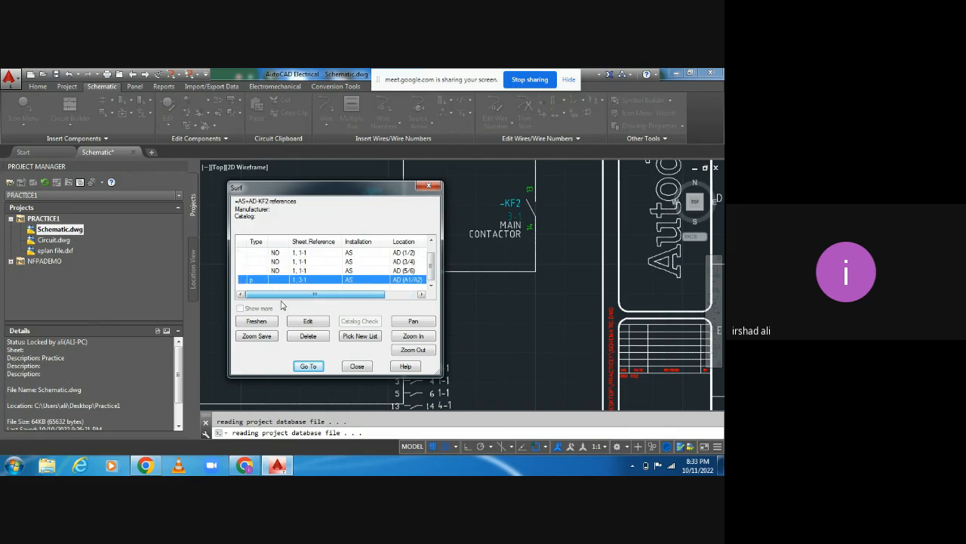
Go to the KF2 auxiliary contact with pins 13/14 from the Surfer reference list.
{"action": "left_click", "coordinate": [262, 271]}
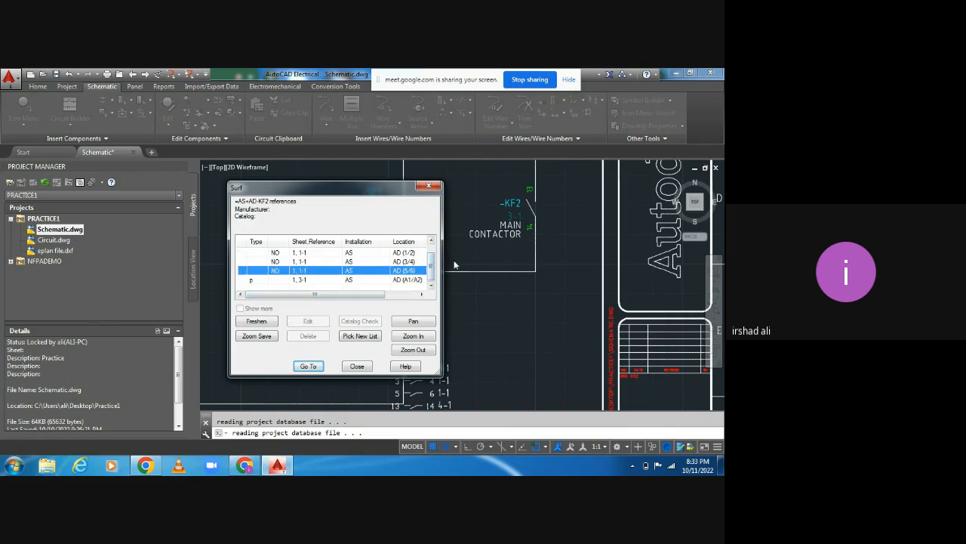
{"action": "scroll", "coordinate": [434, 262], "scroll_direction": "up", "scroll_amount": 1}
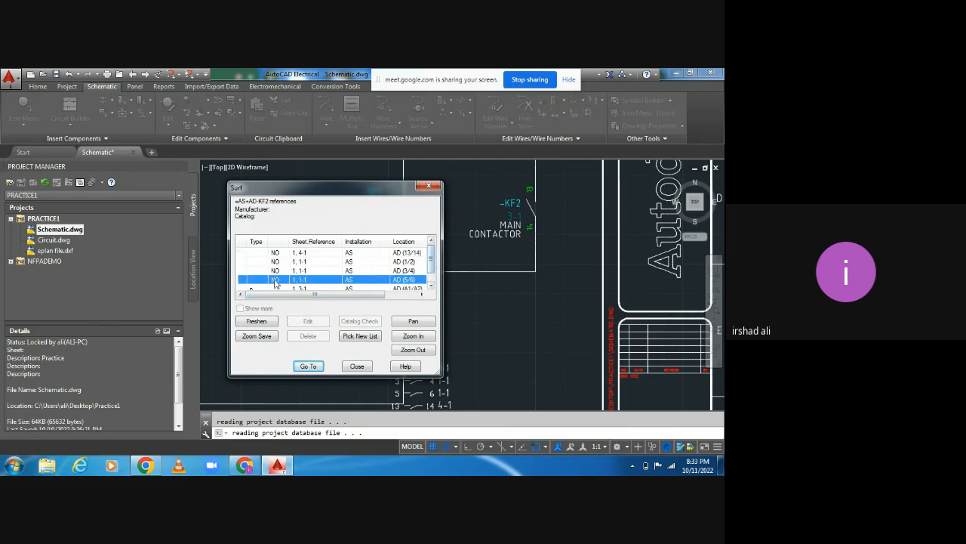
{"action": "left_click", "coordinate": [276, 253]}
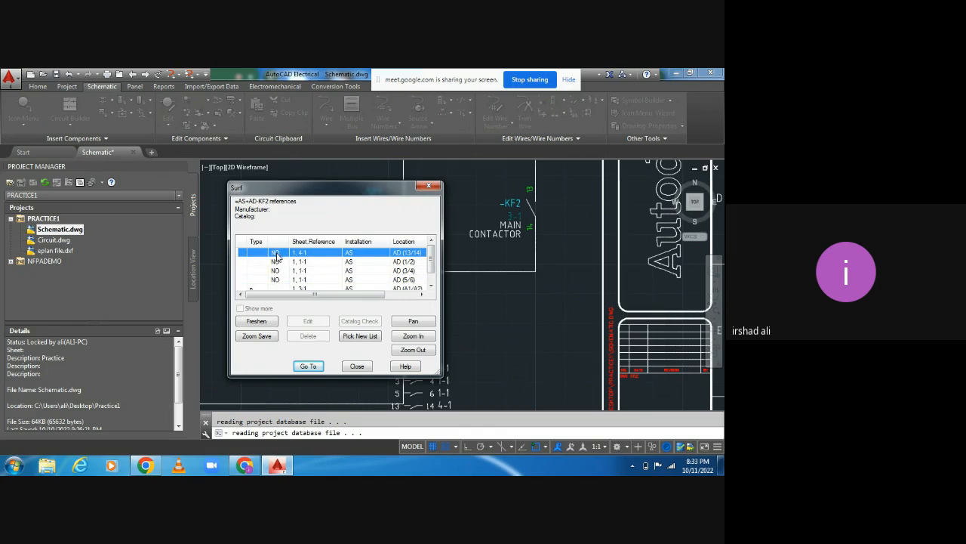
{"action": "left_click", "coordinate": [305, 366]}
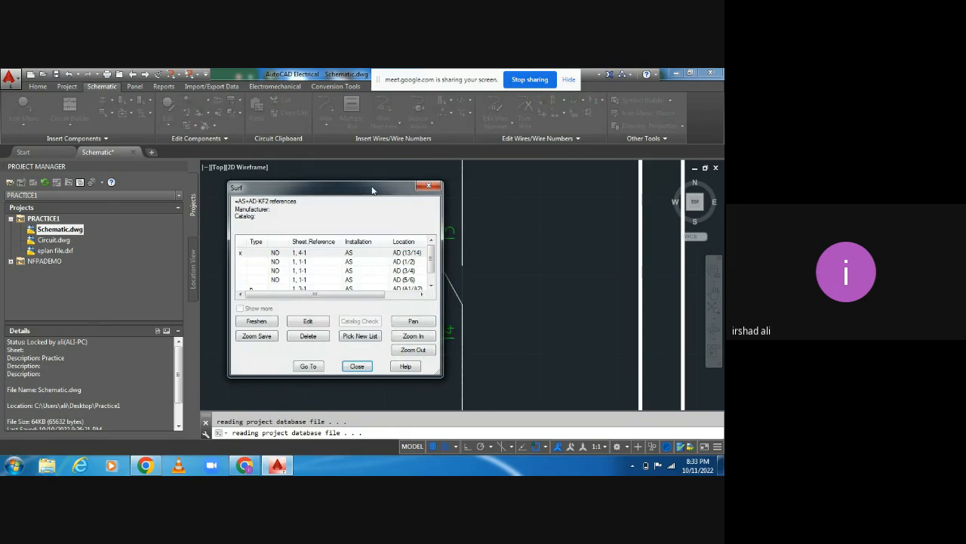
{"action": "left_click_drag", "start_coordinate": [372, 190], "coordinate": [271, 269]}
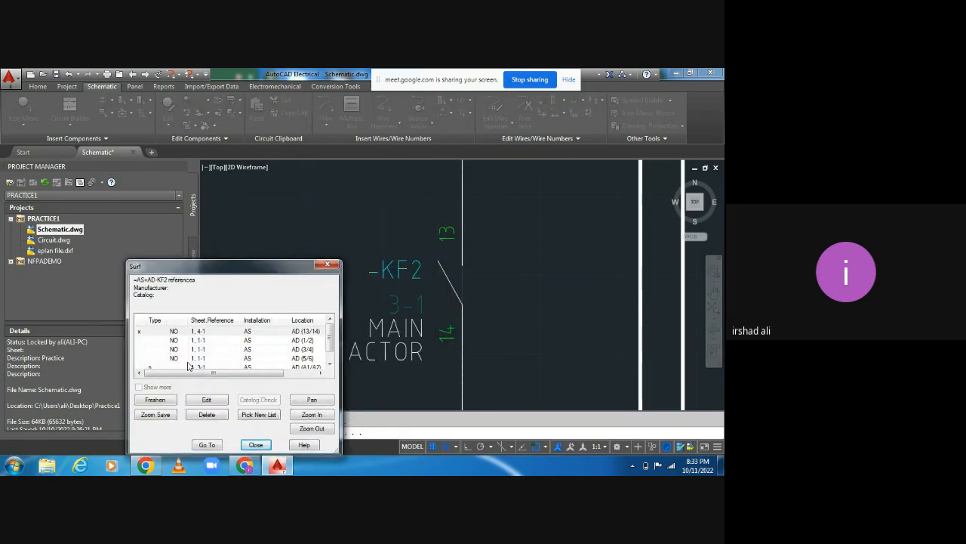
Go to the KF2 power contacts with pins 5/6 and 3/4 from the reference list, and close Surfer.
{"action": "left_click", "coordinate": [144, 358]}
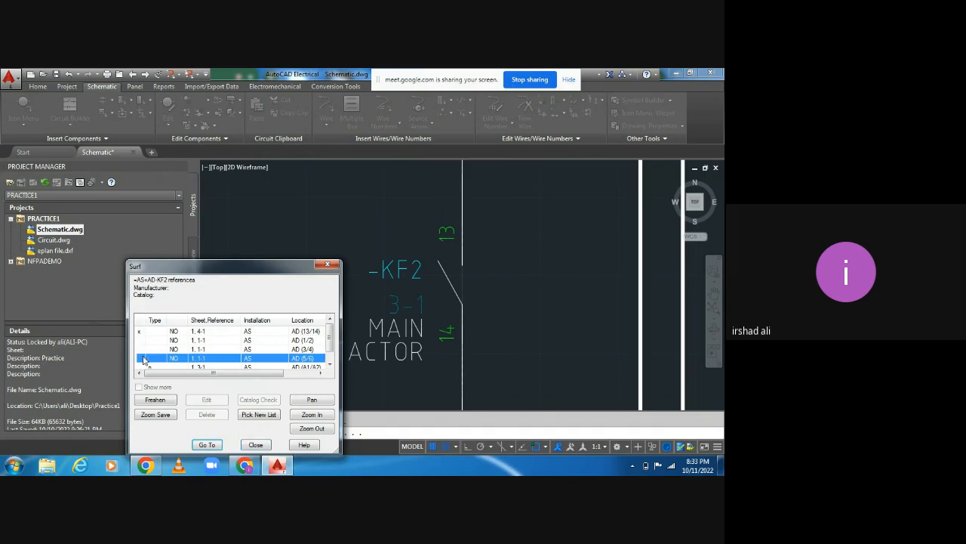
{"action": "left_click", "coordinate": [205, 444]}
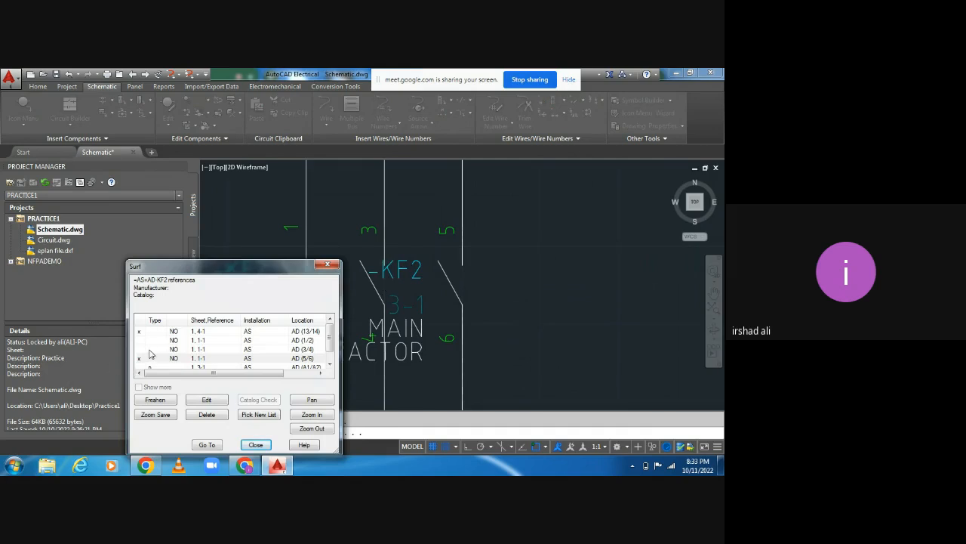
{"action": "left_click", "coordinate": [149, 350]}
{"action": "left_click", "coordinate": [208, 444]}
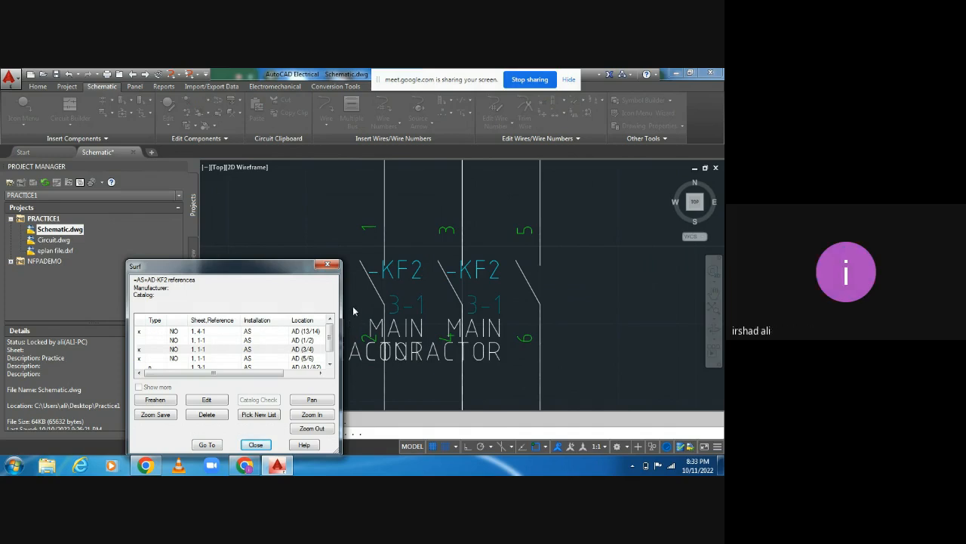
{"action": "left_click", "coordinate": [327, 264]}
{"action": "scroll", "coordinate": [521, 302], "scroll_direction": "down", "scroll_amount": 4}
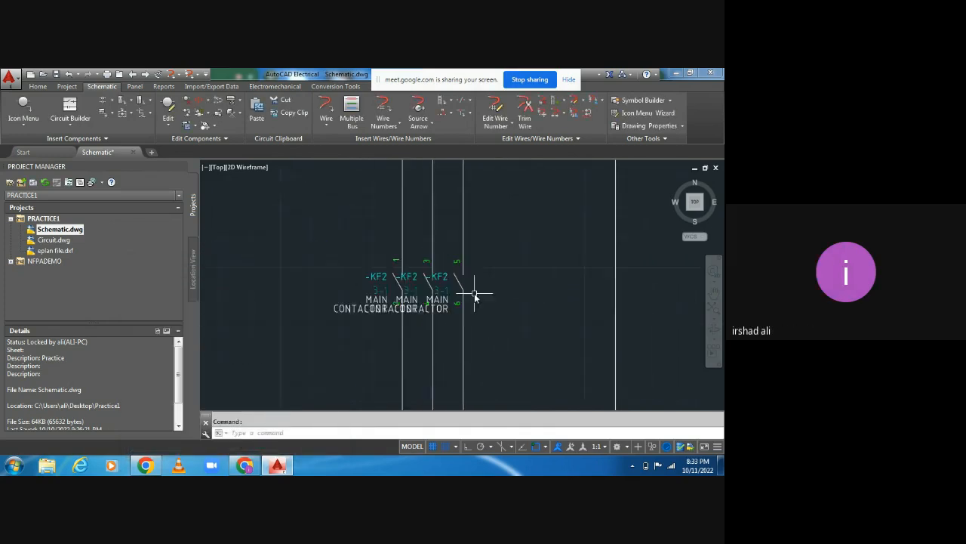
{"action": "scroll", "coordinate": [475, 306], "scroll_direction": "down", "scroll_amount": 6}
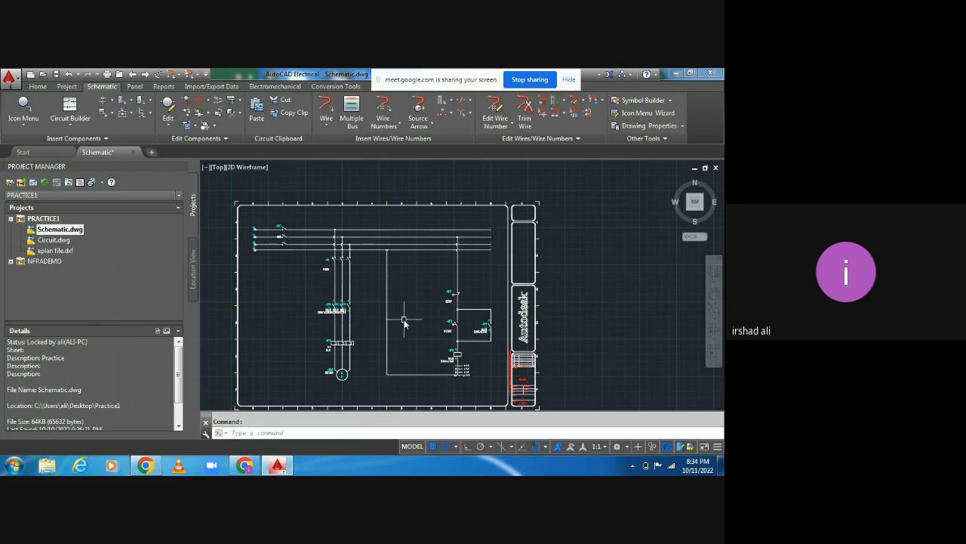
Delete the whole control circuit with its wires, stop and start buttons, KF2 auxiliary contact and coil.
{"action": "middle_click_drag", "start_coordinate": [400, 328], "coordinate": [400, 355]}
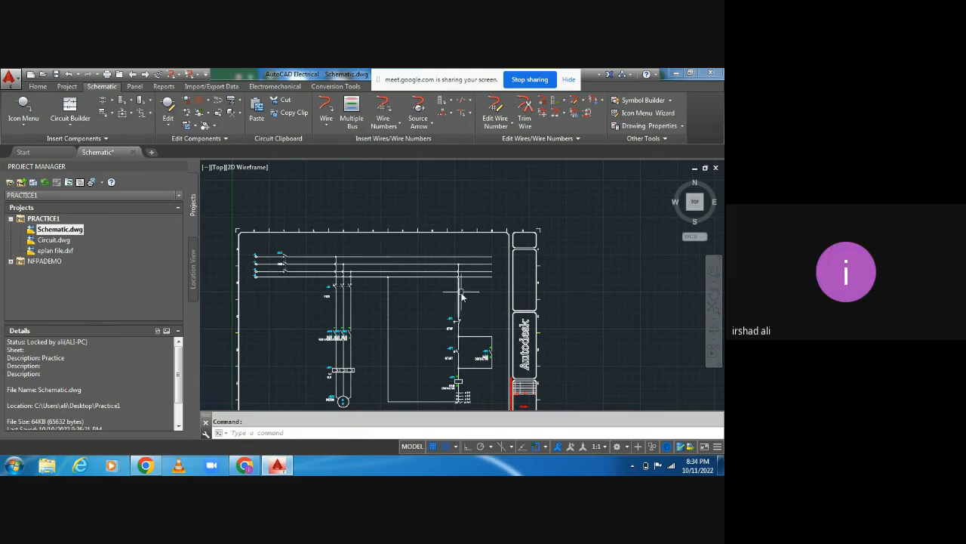
{"action": "scroll", "coordinate": [387, 392], "scroll_direction": "up", "scroll_amount": 2}
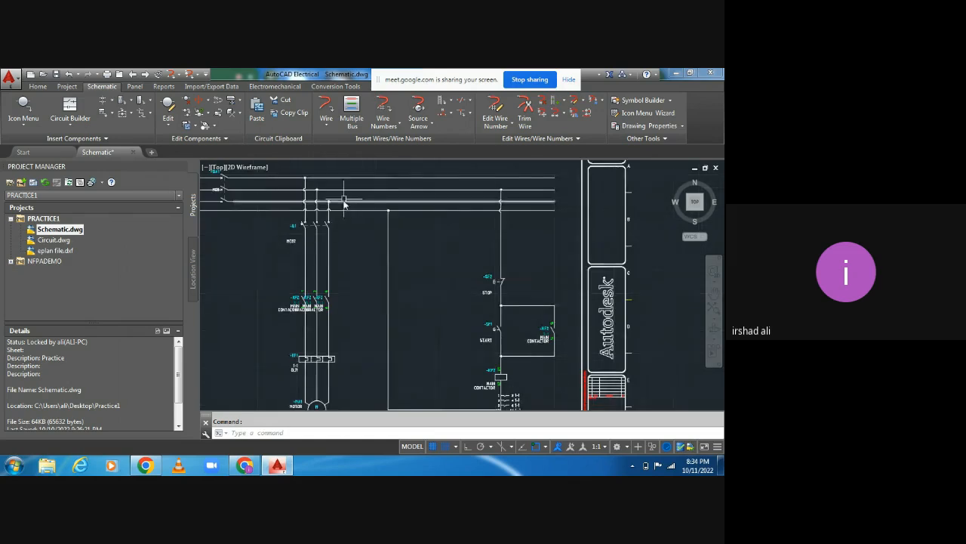
{"action": "middle_click_drag", "start_coordinate": [359, 271], "coordinate": [353, 334]}
{"action": "left_click", "coordinate": [361, 229]}
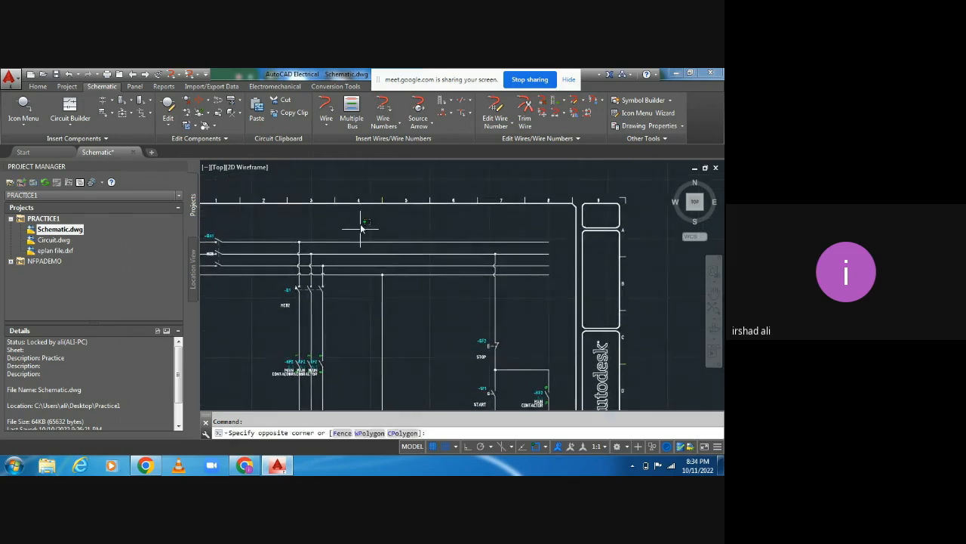
{"action": "mouse_move", "coordinate": [361, 229]}
{"action": "left_mouse_down"}
{"action": "mouse_move", "coordinate": [373, 395]}
{"action": "mouse_move", "coordinate": [385, 401]}
{"action": "left_mouse_up"}
{"action": "key", "text": "Escape"}
{"action": "middle_click_drag", "start_coordinate": [396, 370], "coordinate": [355, 253]}
{"action": "mouse_move", "coordinate": [519, 182]}
{"action": "left_mouse_down"}
{"action": "mouse_move", "coordinate": [521, 284]}
{"action": "mouse_move", "coordinate": [432, 328]}
{"action": "mouse_move", "coordinate": [336, 345]}
{"action": "mouse_move", "coordinate": [345, 172]}
{"action": "mouse_move", "coordinate": [345, 217]}
{"action": "left_mouse_up"}
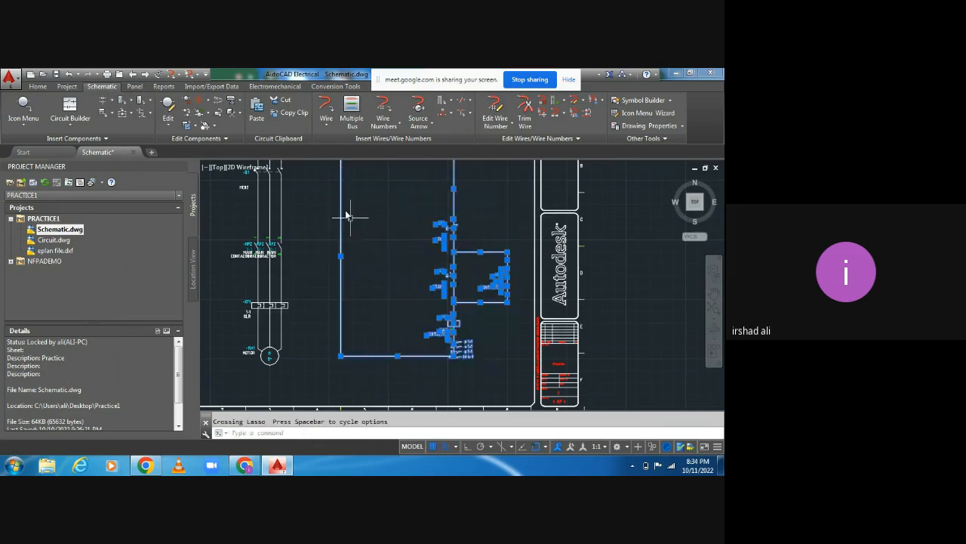
{"action": "key", "text": "Delete"}
Delete the leftover connection dots and wire crossing loops of the control circuit on the supply lines.
{"action": "middle_click_drag", "start_coordinate": [383, 218], "coordinate": [323, 287]}
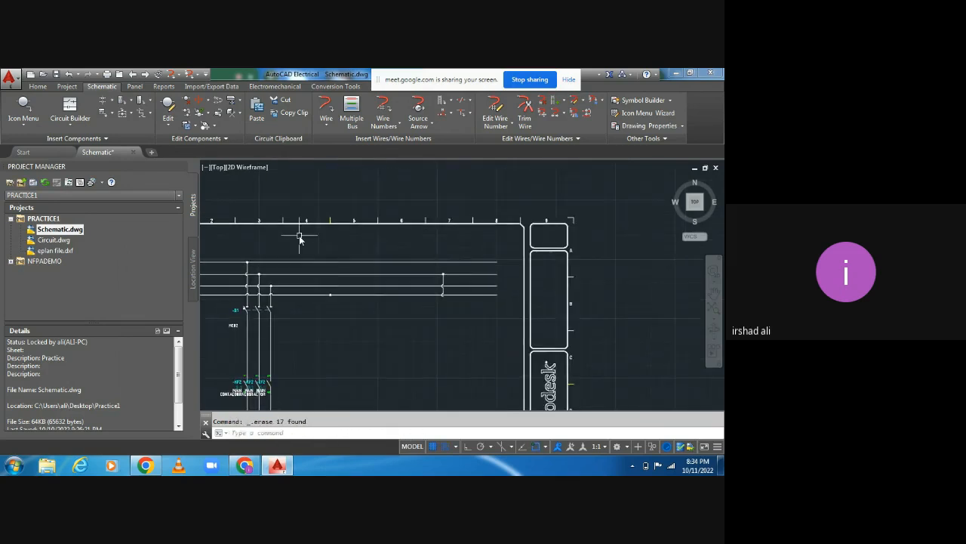
{"action": "mouse_move", "coordinate": [300, 239]}
{"action": "left_mouse_down"}
{"action": "mouse_move", "coordinate": [355, 362]}
{"action": "mouse_move", "coordinate": [504, 253]}
{"action": "mouse_move", "coordinate": [497, 249]}
{"action": "left_mouse_up"}
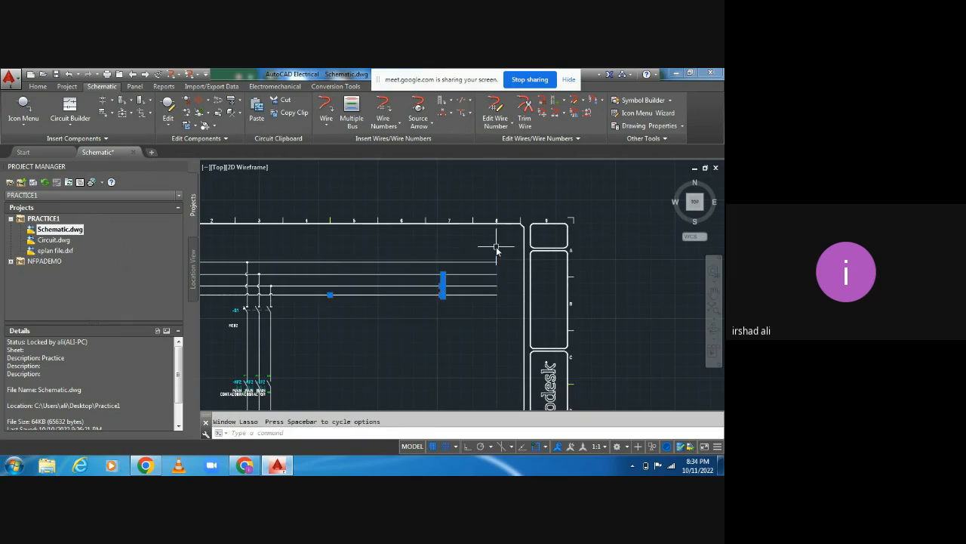
{"action": "key", "text": "Delete"}
Delete the three KF2 main contactor contacts from the motor phase wires.
{"action": "middle_click_drag", "start_coordinate": [390, 378], "coordinate": [362, 298]}
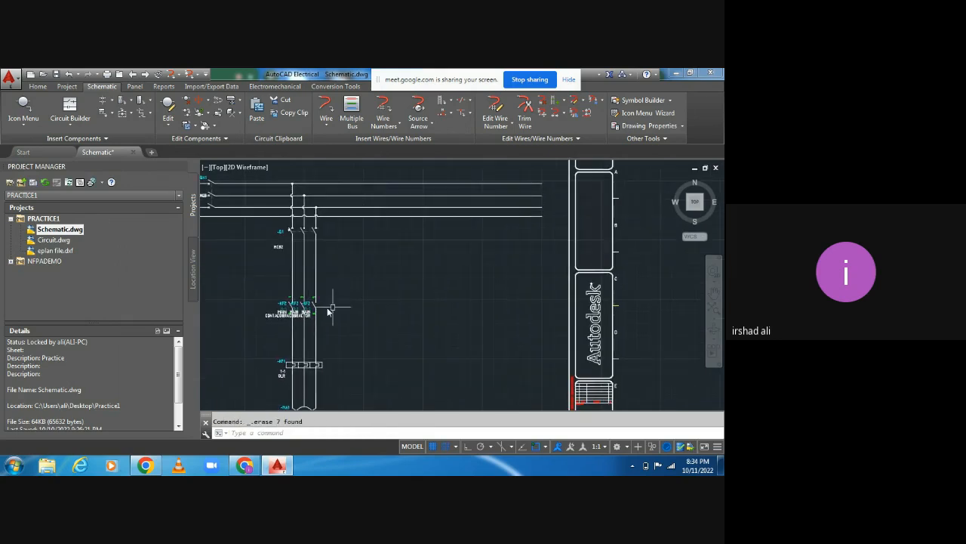
{"action": "mouse_move", "coordinate": [373, 287]}
{"action": "left_mouse_down"}
{"action": "mouse_move", "coordinate": [334, 319]}
{"action": "mouse_move", "coordinate": [270, 316]}
{"action": "left_mouse_up"}
{"action": "key", "text": "Escape"}
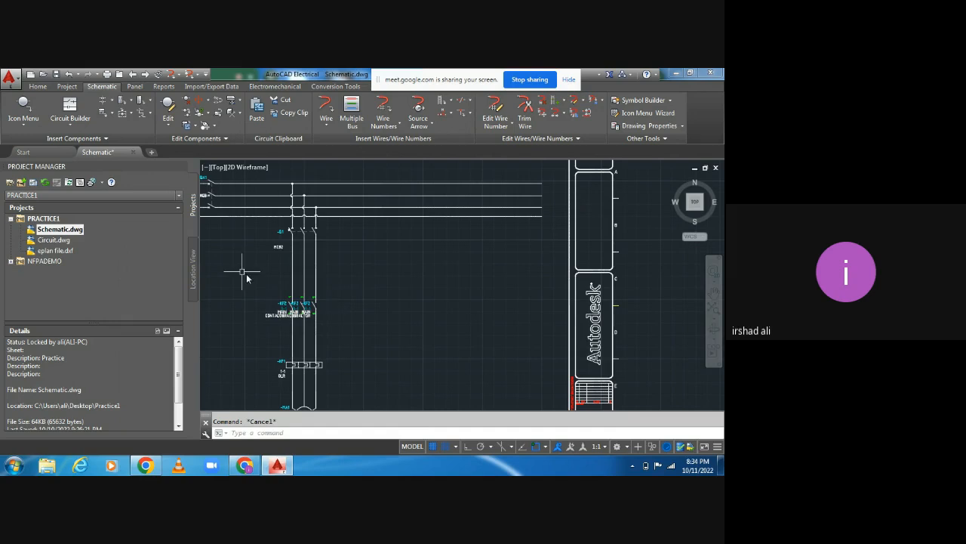
{"action": "mouse_move", "coordinate": [244, 280]}
{"action": "left_mouse_down"}
{"action": "mouse_move", "coordinate": [277, 320]}
{"action": "mouse_move", "coordinate": [367, 287]}
{"action": "mouse_move", "coordinate": [360, 293]}
{"action": "left_mouse_up"}
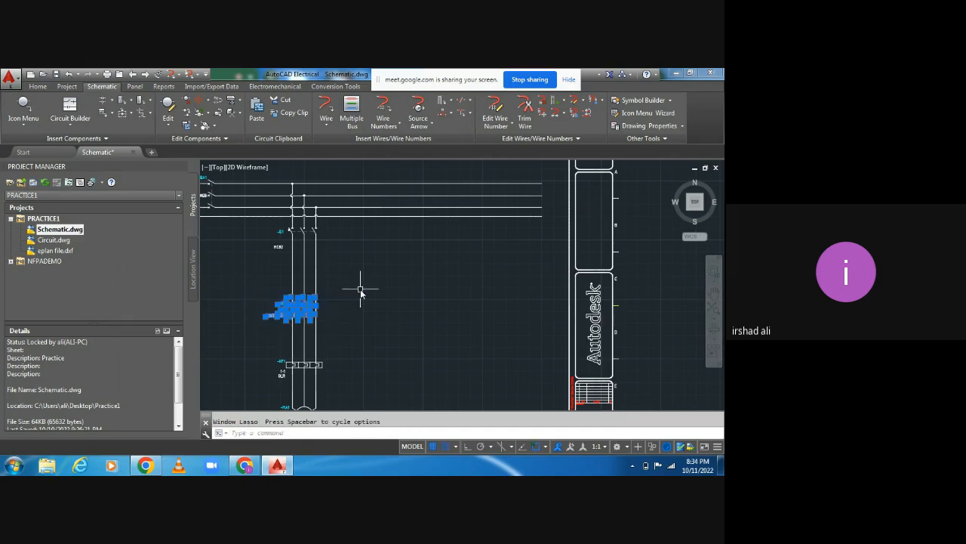
{"action": "key", "text": "Delete"}
Join the upper and lower segments of the rightmost motor phase wire across the gap above the overload relay.
{"action": "middle_click_drag", "start_coordinate": [345, 317], "coordinate": [381, 311]}
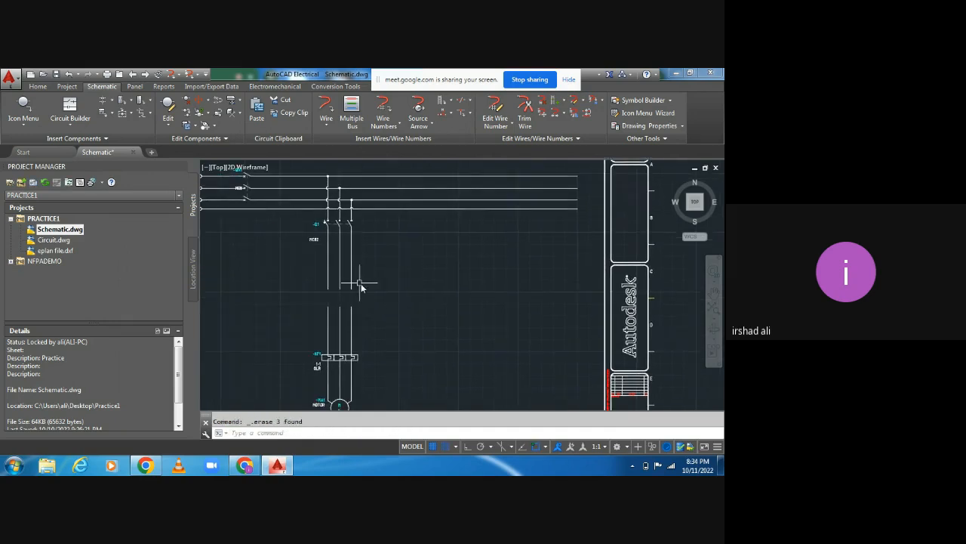
{"action": "left_click", "coordinate": [289, 433]}
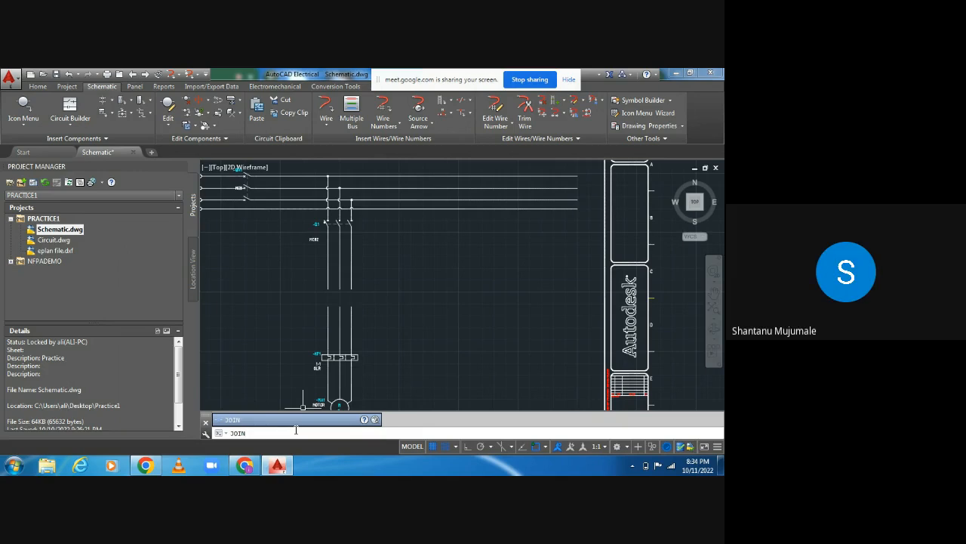
{"action": "key", "text": "Return"}
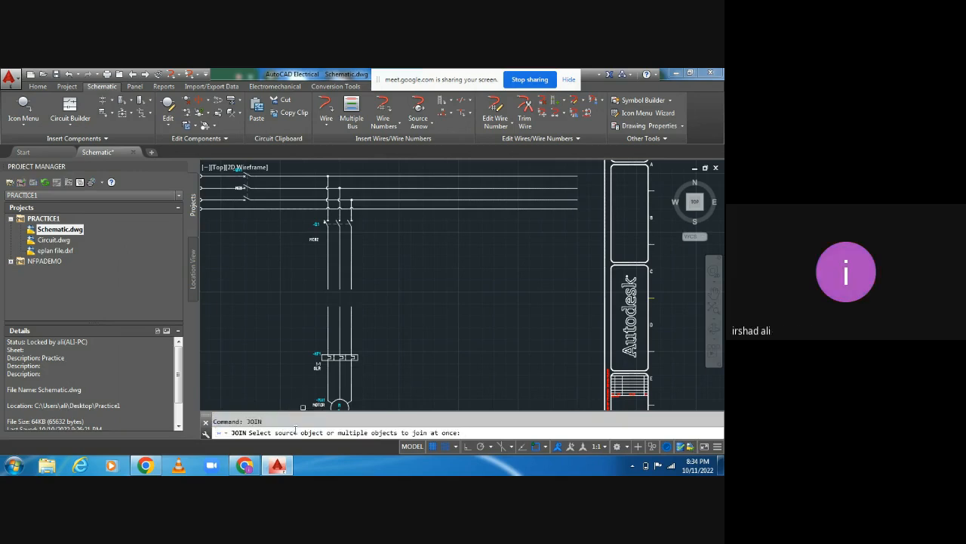
{"action": "left_click", "coordinate": [350, 294]}
{"action": "left_click", "coordinate": [351, 286]}
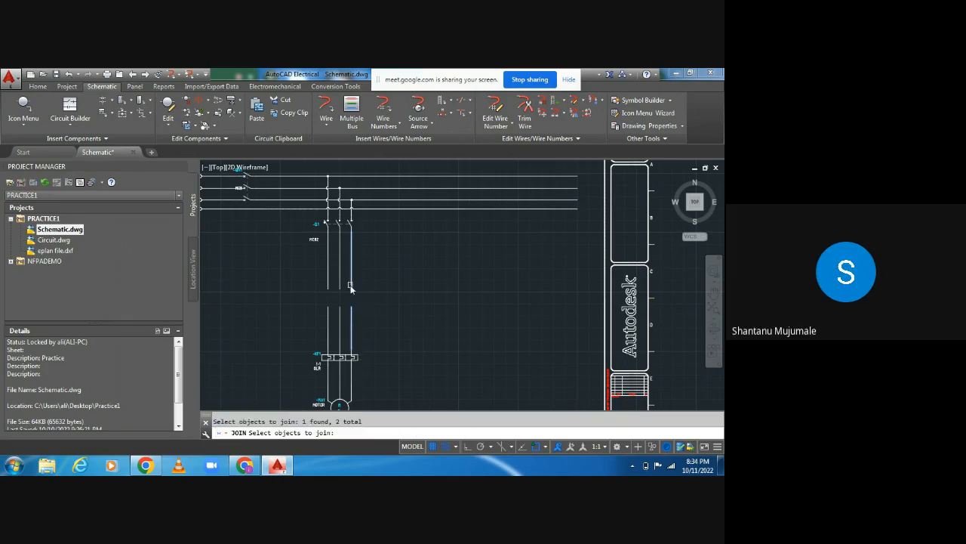
{"action": "key", "text": "Return"}
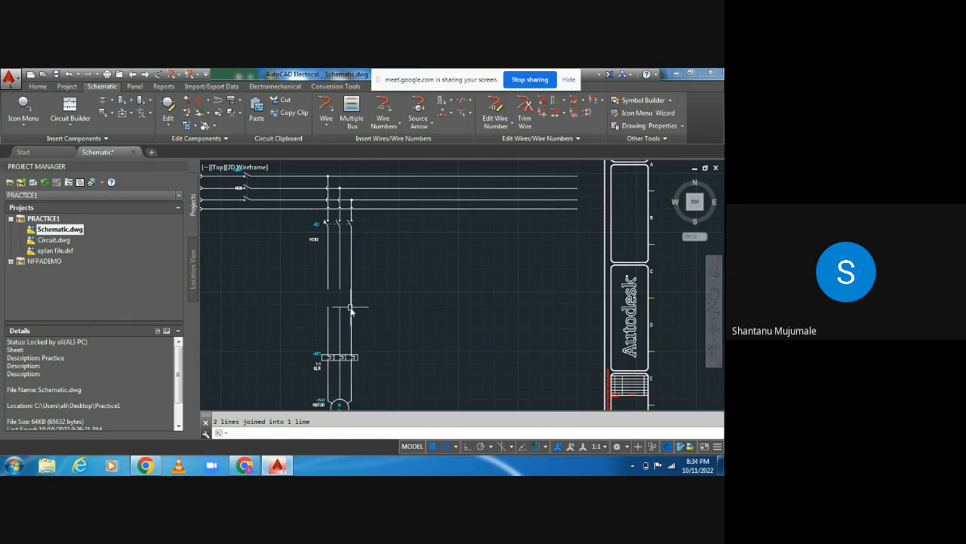
Join the upper and lower segments of the middle motor phase wire into one line.
{"action": "left_click", "coordinate": [266, 433]}
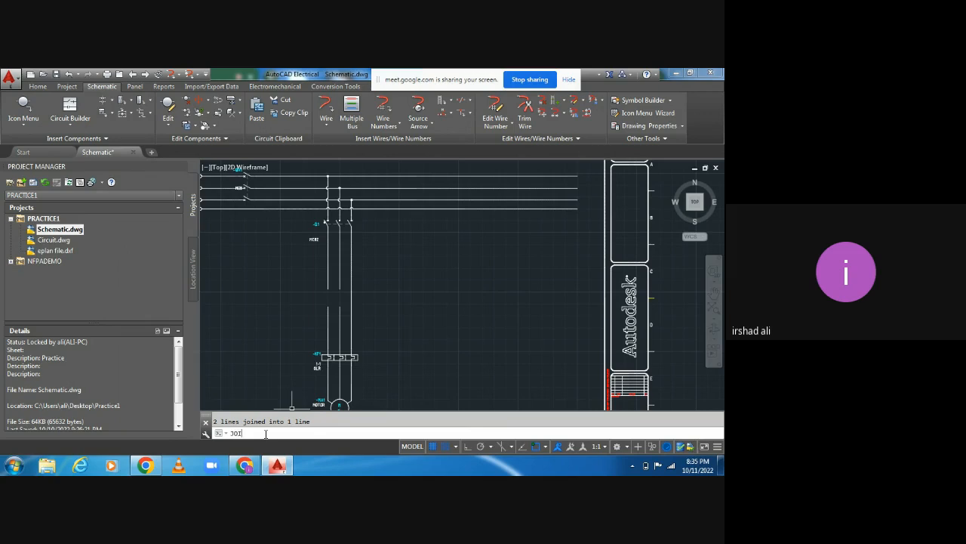
{"action": "key", "text": "Return"}
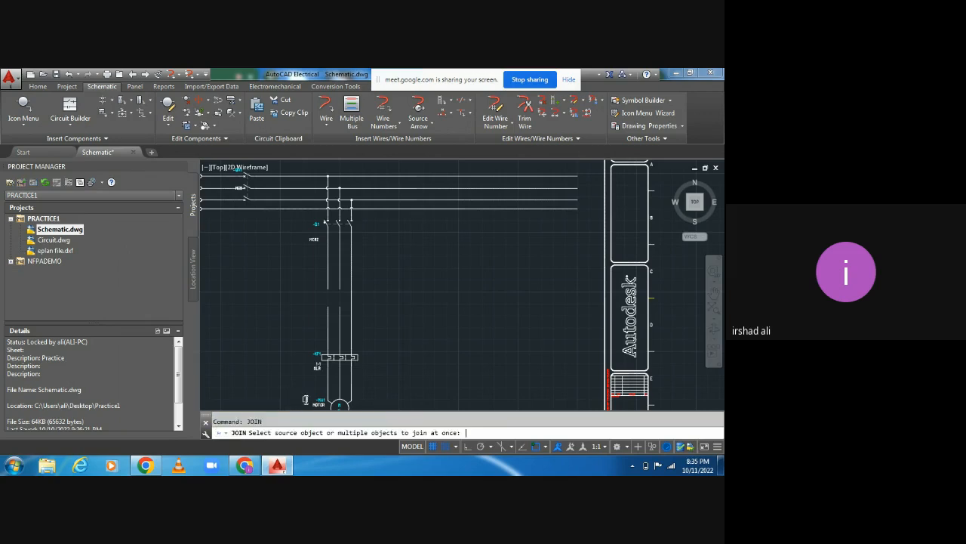
{"action": "left_click", "coordinate": [339, 284]}
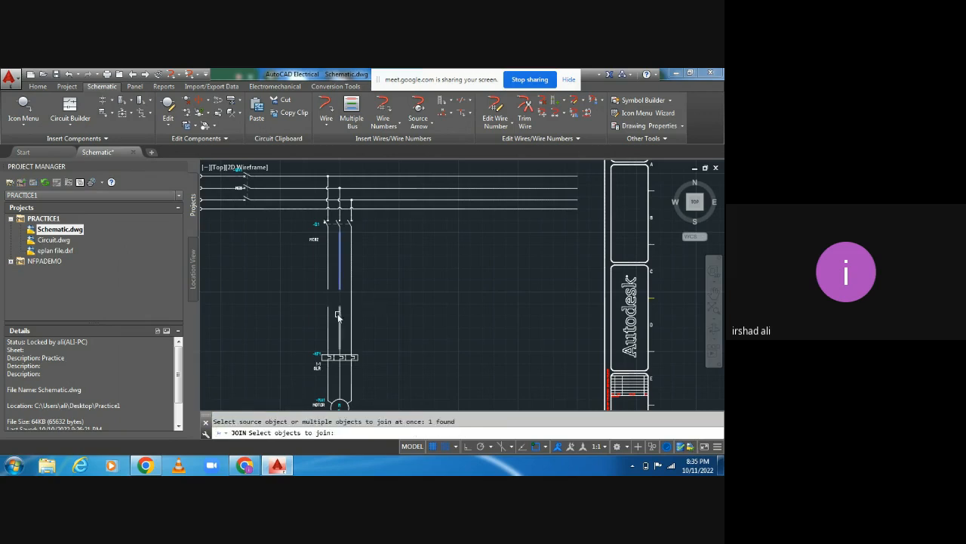
{"action": "left_click", "coordinate": [338, 317]}
{"action": "key", "text": "Return"}
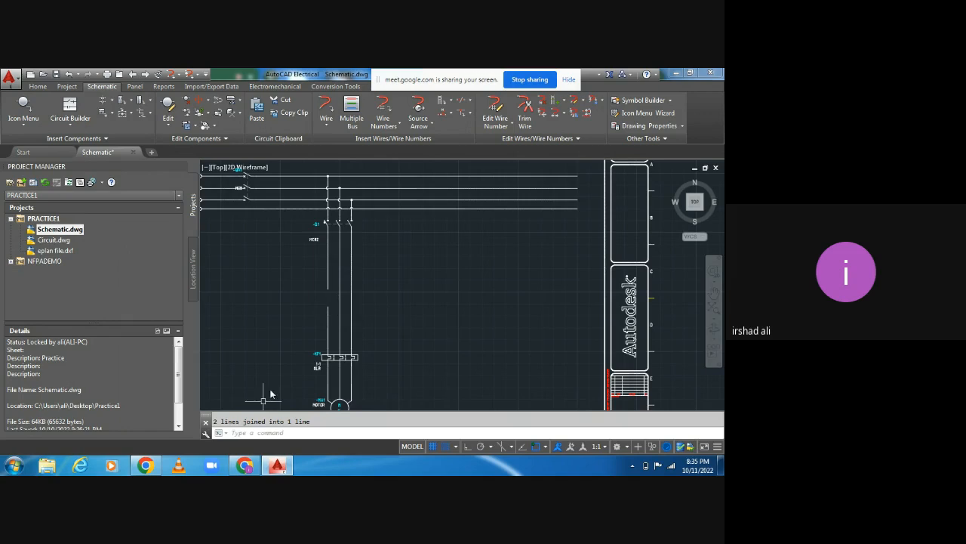
Join the two segments of the leftmost motor phase wire into one continuous line.
{"action": "left_click", "coordinate": [250, 434]}
{"action": "type", "text": "JOIN"}
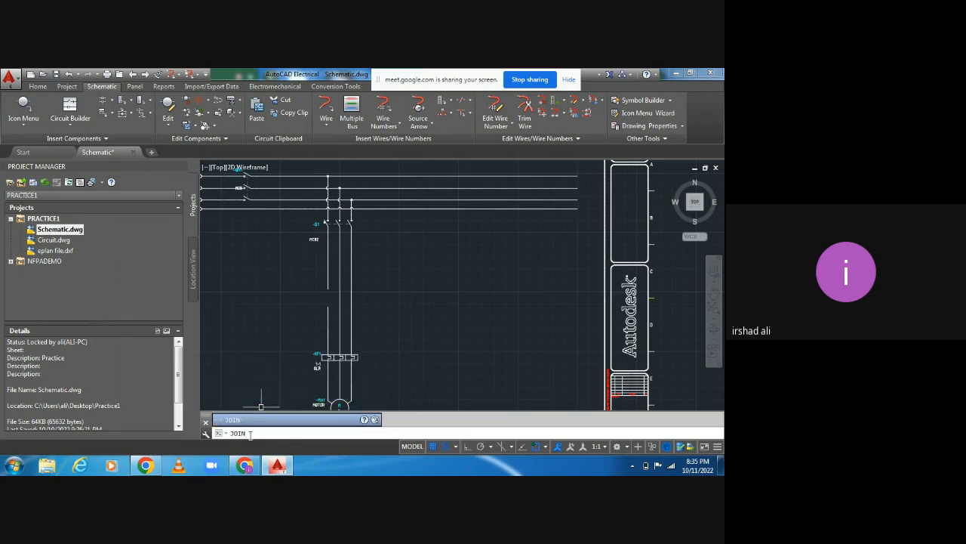
{"action": "key", "text": "Return"}
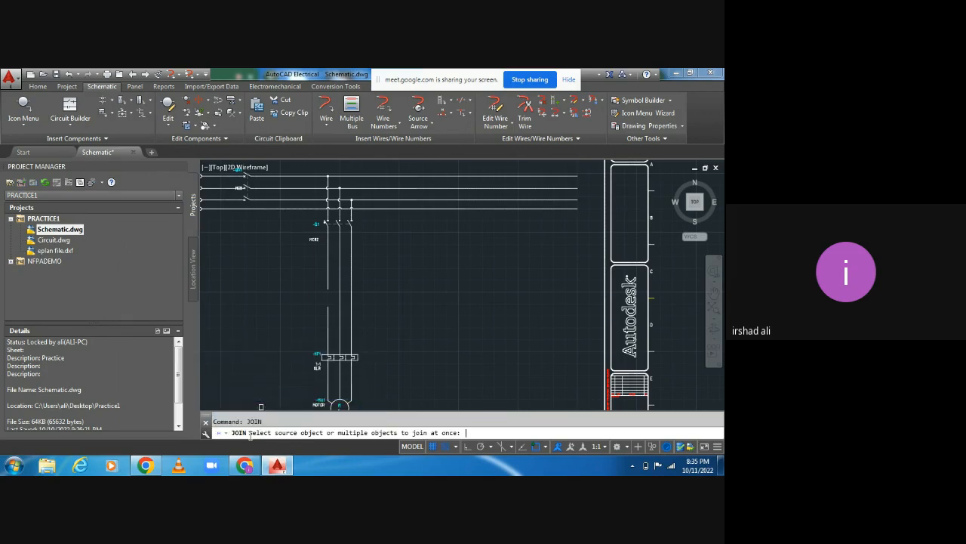
{"action": "left_click", "coordinate": [329, 281]}
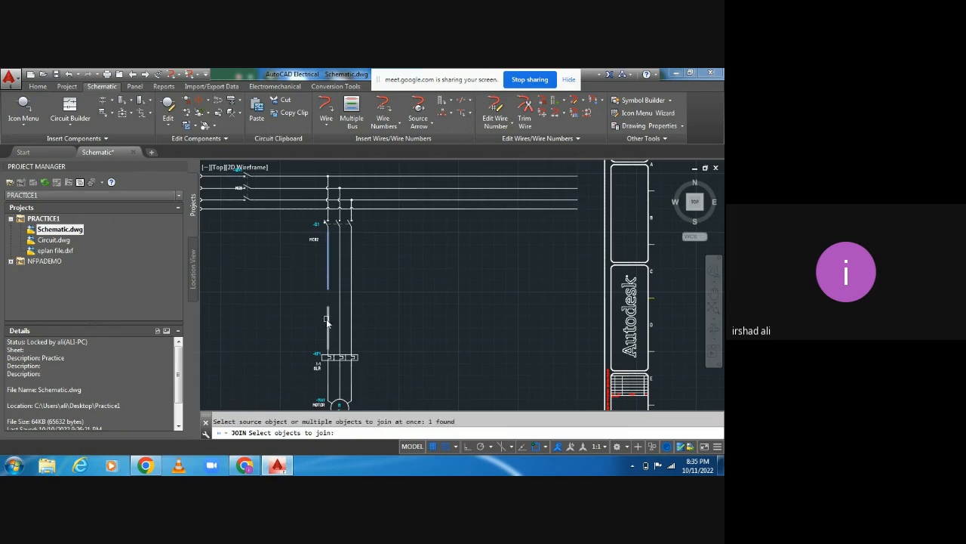
{"action": "left_click", "coordinate": [326, 314]}
{"action": "key", "text": "Return"}
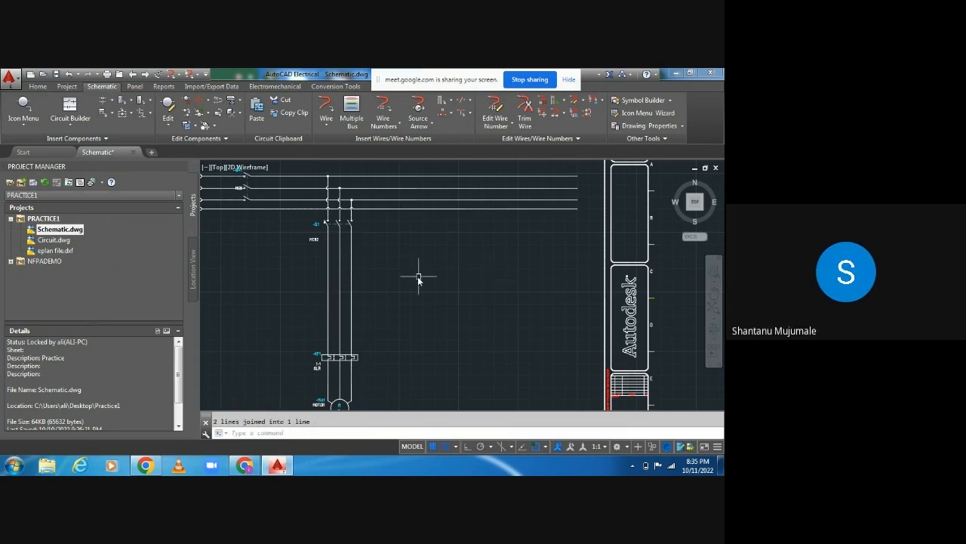
Trim the second and third supply lines beyond their connections to the motor branch with Trim Wire.
{"action": "middle_click_drag", "start_coordinate": [420, 306], "coordinate": [367, 317]}
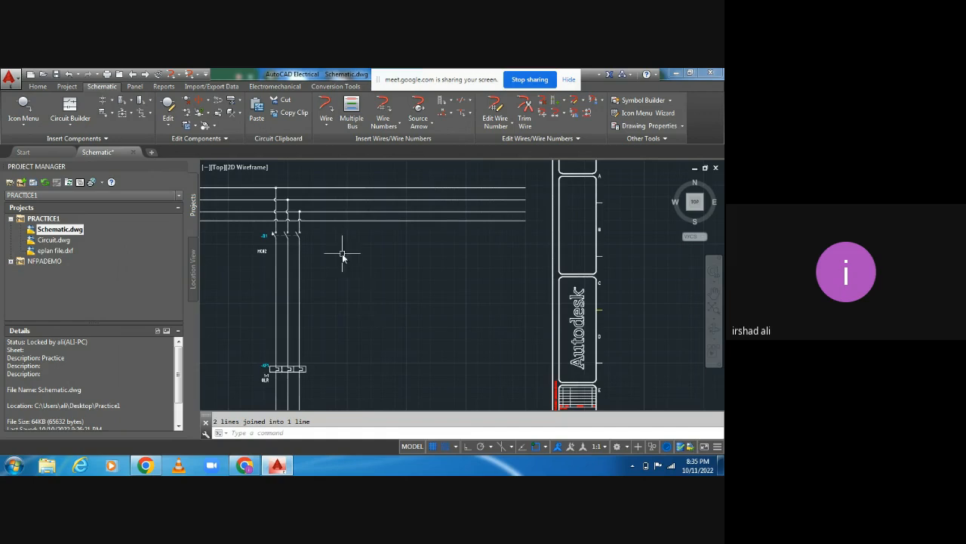
{"action": "middle_click_drag", "start_coordinate": [324, 231], "coordinate": [409, 293]}
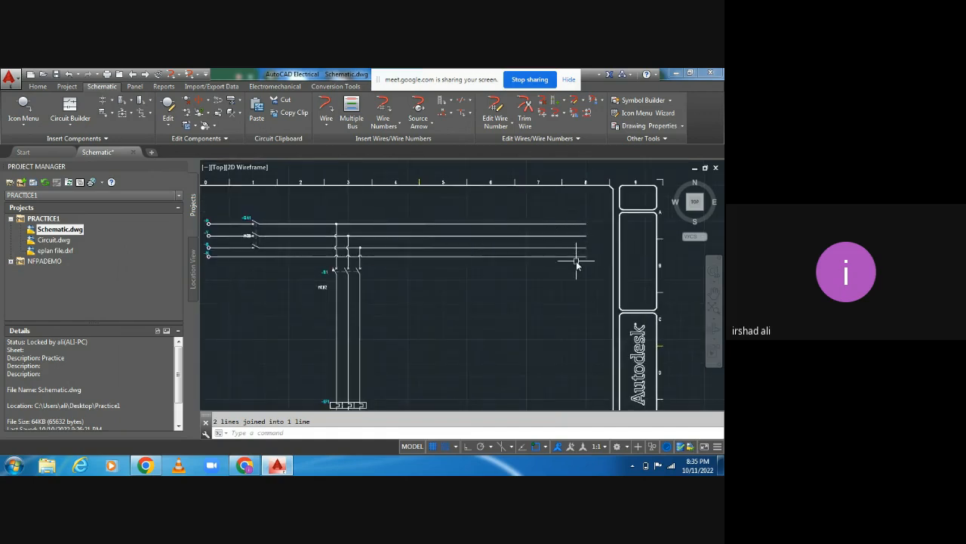
{"action": "left_click", "coordinate": [525, 110]}
{"action": "left_click", "coordinate": [386, 248]}
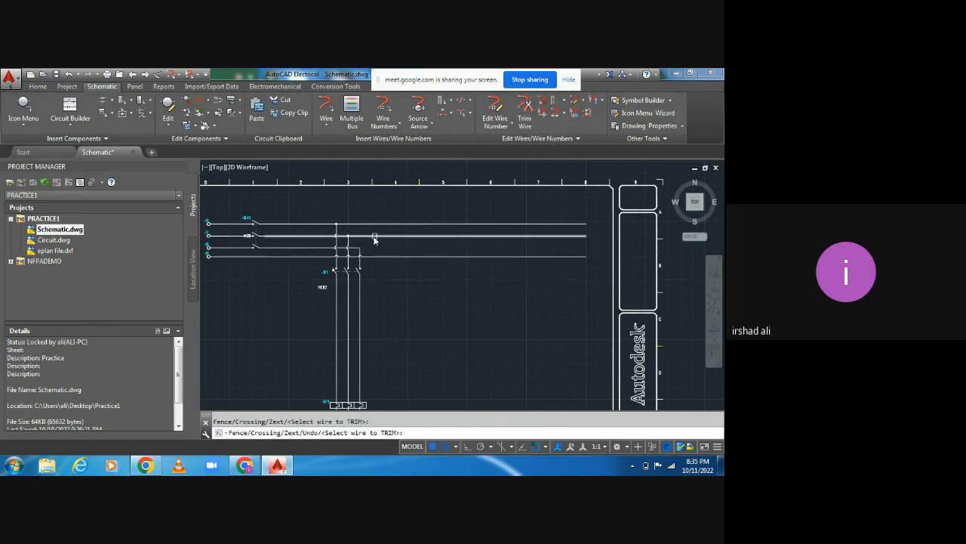
{"action": "left_click", "coordinate": [375, 235]}
{"action": "middle_click_drag", "start_coordinate": [406, 349], "coordinate": [354, 370]}
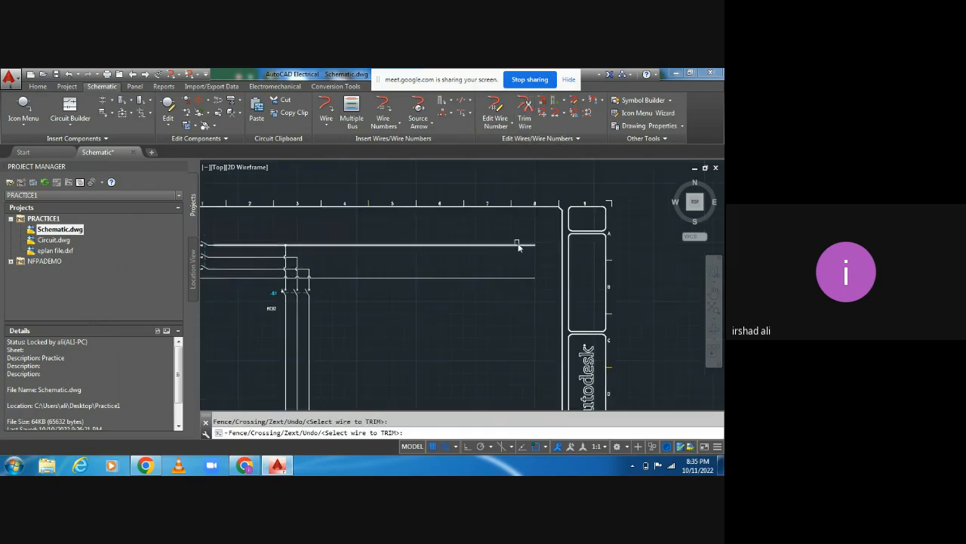
End the wire trimming, open Circuit.dwg and delete the stray outline beside the title block.
{"action": "double_click", "coordinate": [54, 240]}
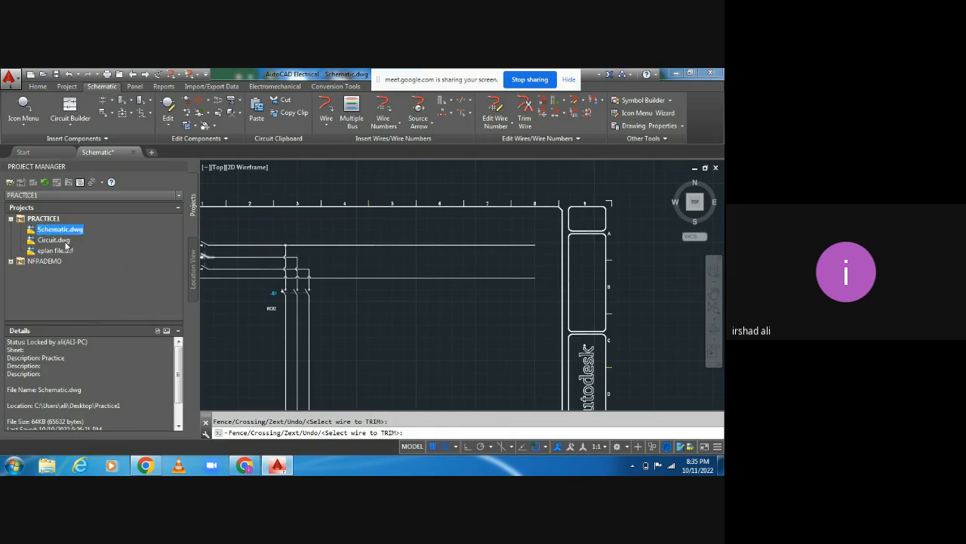
{"action": "left_click", "coordinate": [461, 289]}
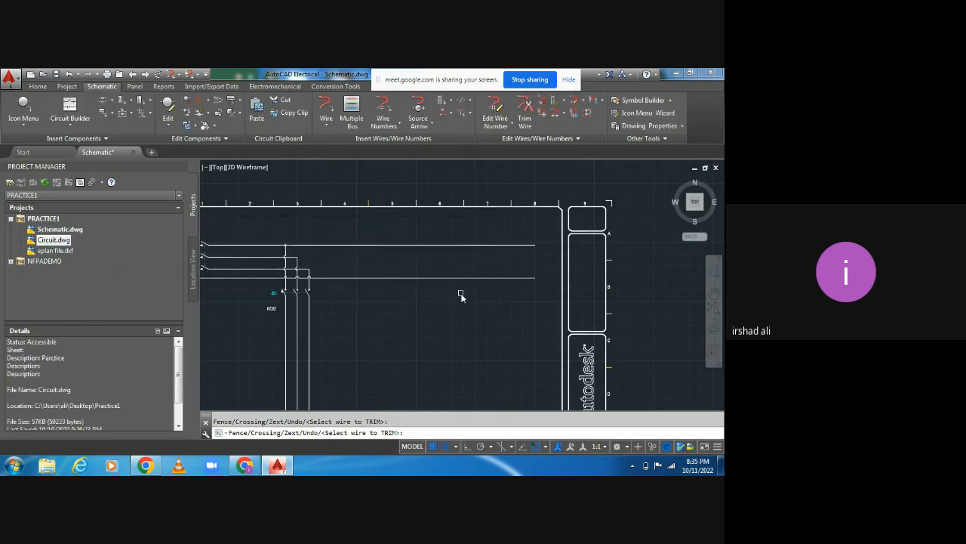
{"action": "key", "text": "Escape"}
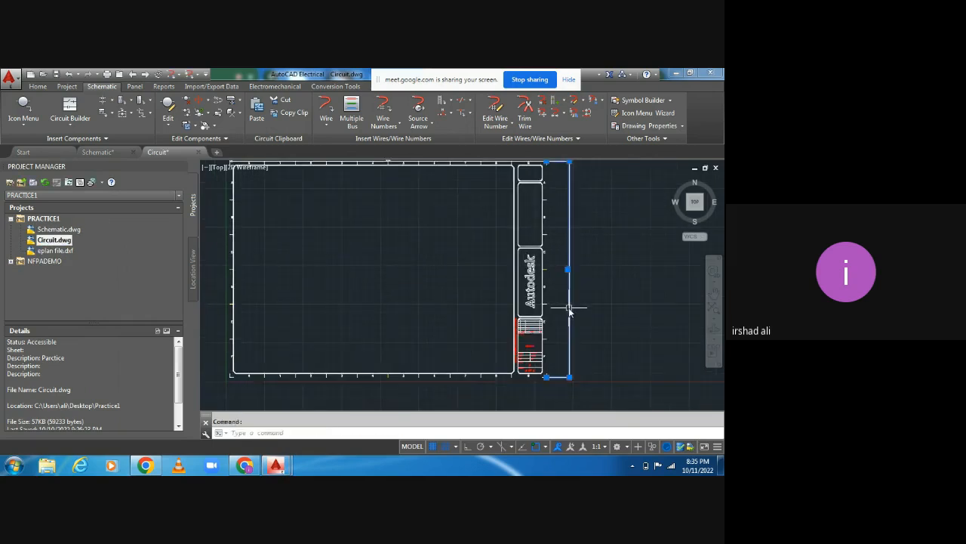
{"action": "key", "text": "Delete"}
{"action": "middle_click_drag", "start_coordinate": [551, 304], "coordinate": [554, 392]}
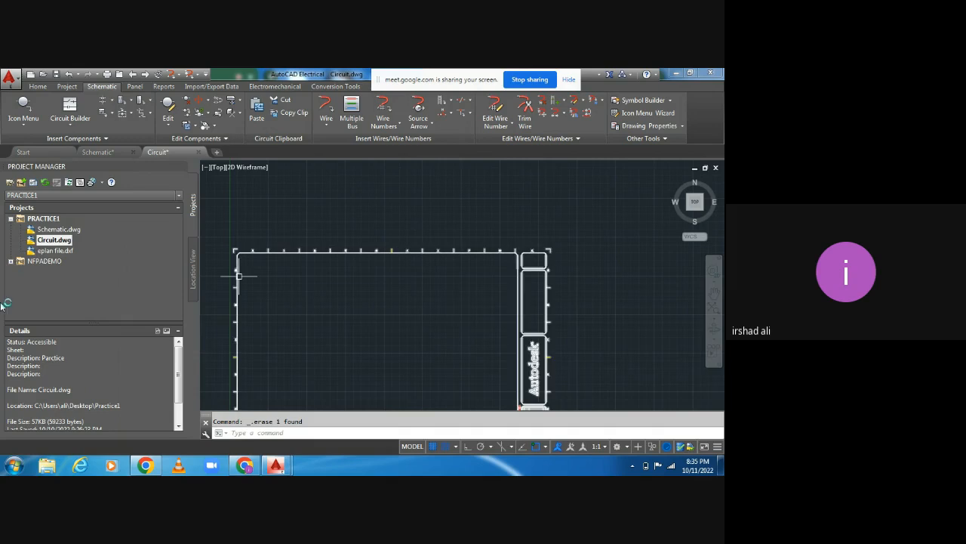
In Schematic.dwg, insert a source arrow with code 100 at the top supply line's end, accepting matching destination arrows and suppressing that prompt in future.
{"action": "double_click", "coordinate": [59, 229]}
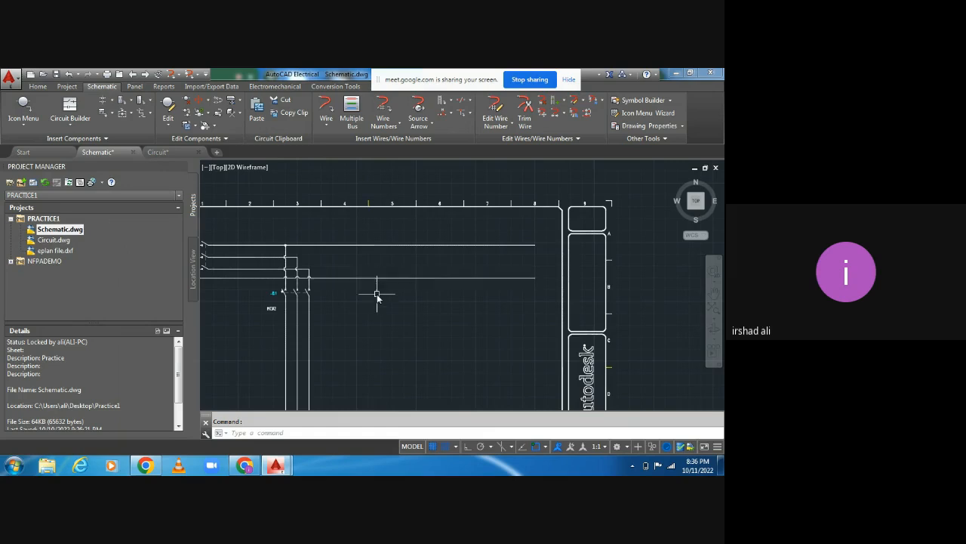
{"action": "left_click", "coordinate": [433, 128]}
{"action": "left_click", "coordinate": [433, 128]}
{"action": "double_click", "coordinate": [433, 127]}
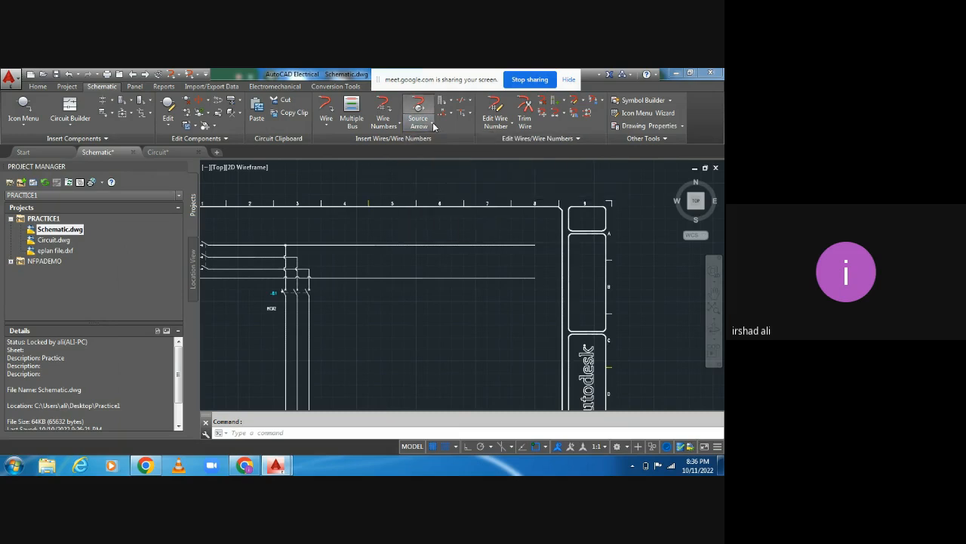
{"action": "left_click", "coordinate": [433, 127]}
{"action": "left_click", "coordinate": [434, 127]}
{"action": "left_click", "coordinate": [433, 126]}
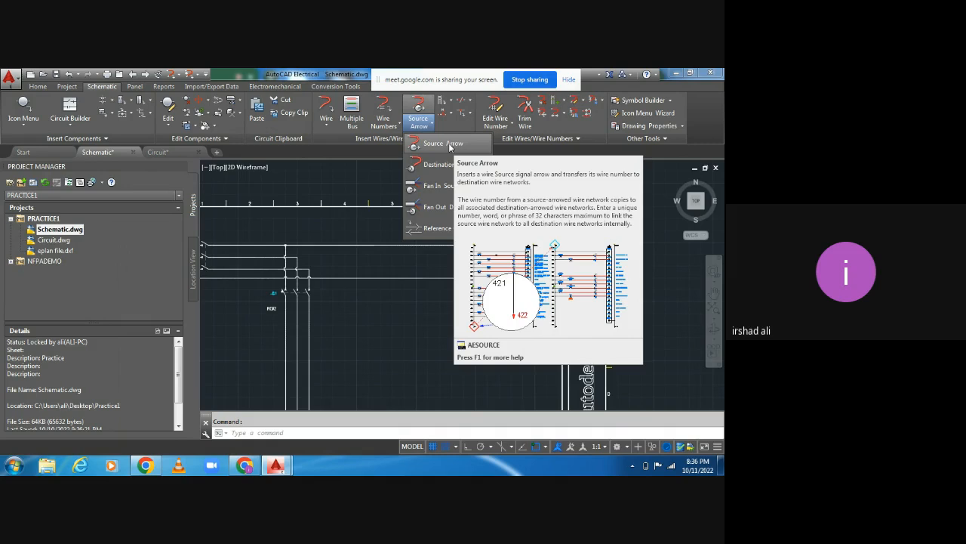
{"action": "left_click", "coordinate": [449, 143]}
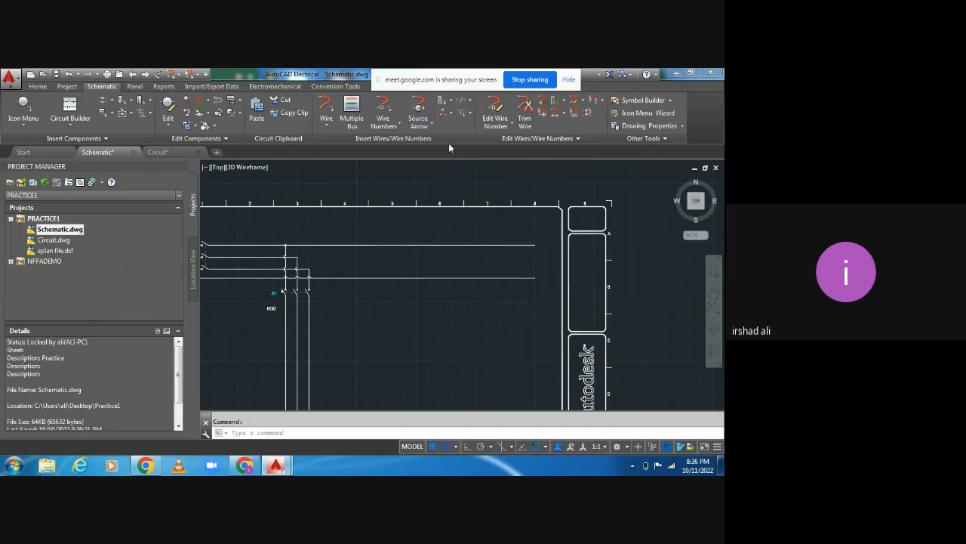
{"action": "left_click", "coordinate": [529, 247]}
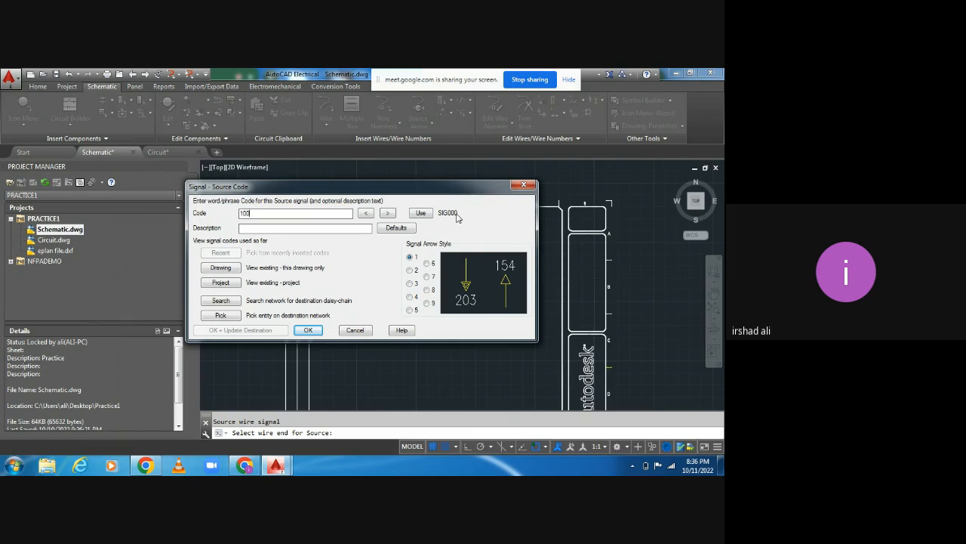
{"action": "left_click", "coordinate": [308, 332]}
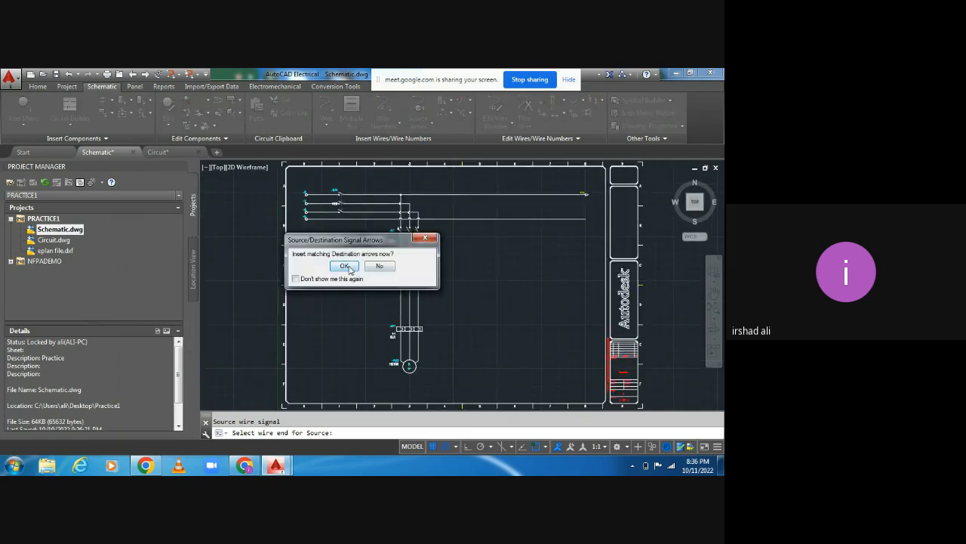
{"action": "left_click", "coordinate": [313, 278]}
{"action": "left_click", "coordinate": [345, 268]}
Insert a second source arrow with code 101 at the end of the lowest supply line, and end the command.
{"action": "middle_click_drag", "start_coordinate": [578, 211], "coordinate": [531, 263]}
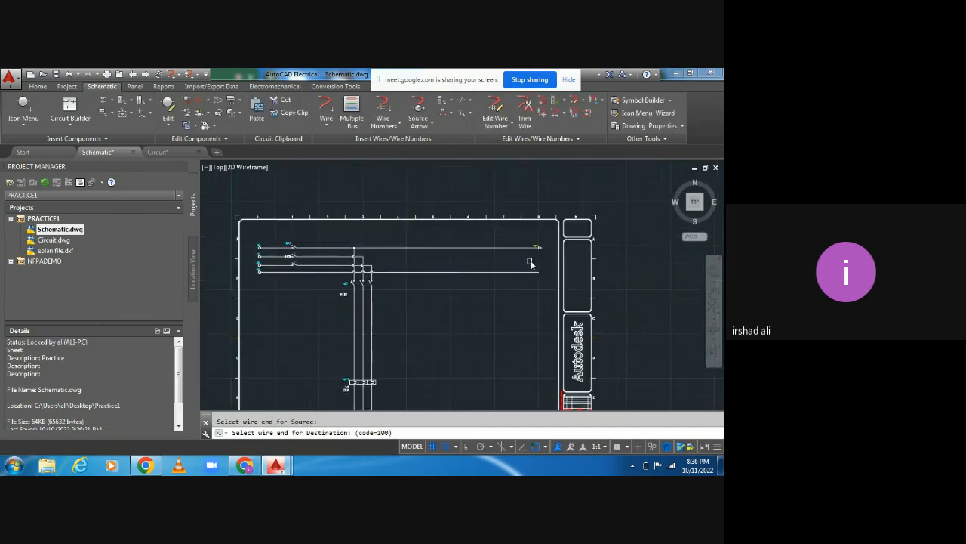
{"action": "scroll", "coordinate": [531, 261], "scroll_direction": "up", "scroll_amount": 6}
{"action": "scroll", "coordinate": [553, 240], "scroll_direction": "up", "scroll_amount": 4}
{"action": "mouse_move", "coordinate": [572, 218]}
{"action": "middle_mouse_down"}
{"action": "mouse_move", "coordinate": [502, 229]}
{"action": "mouse_move", "coordinate": [494, 245]}
{"action": "middle_mouse_up"}
{"action": "scroll", "coordinate": [501, 234], "scroll_direction": "down", "scroll_amount": 4}
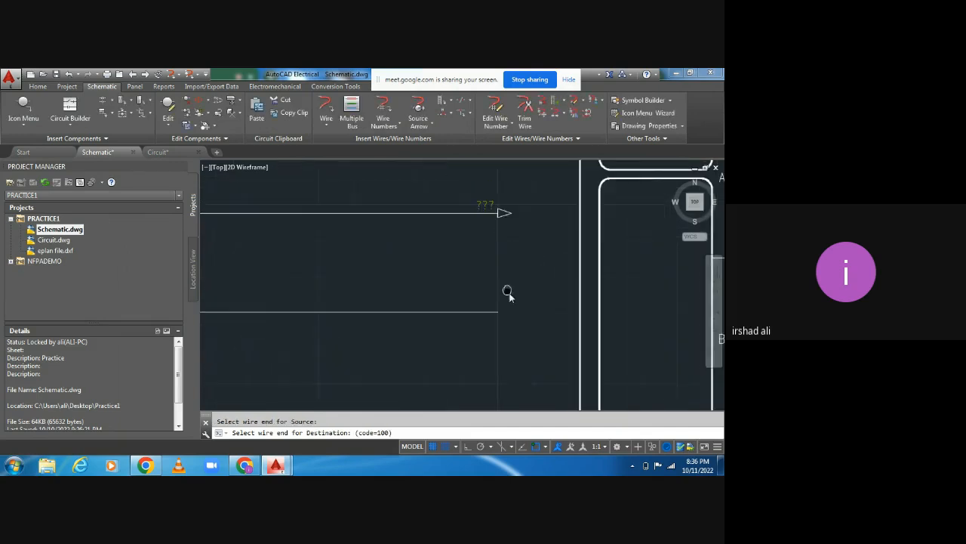
{"action": "middle_click_drag", "start_coordinate": [508, 294], "coordinate": [492, 258]}
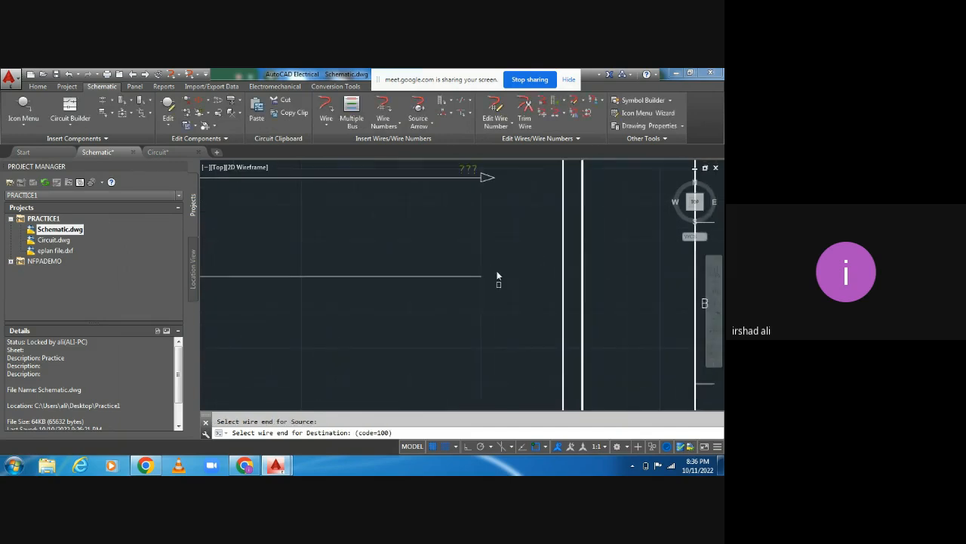
{"action": "left_click", "coordinate": [431, 127]}
{"action": "left_click", "coordinate": [433, 145]}
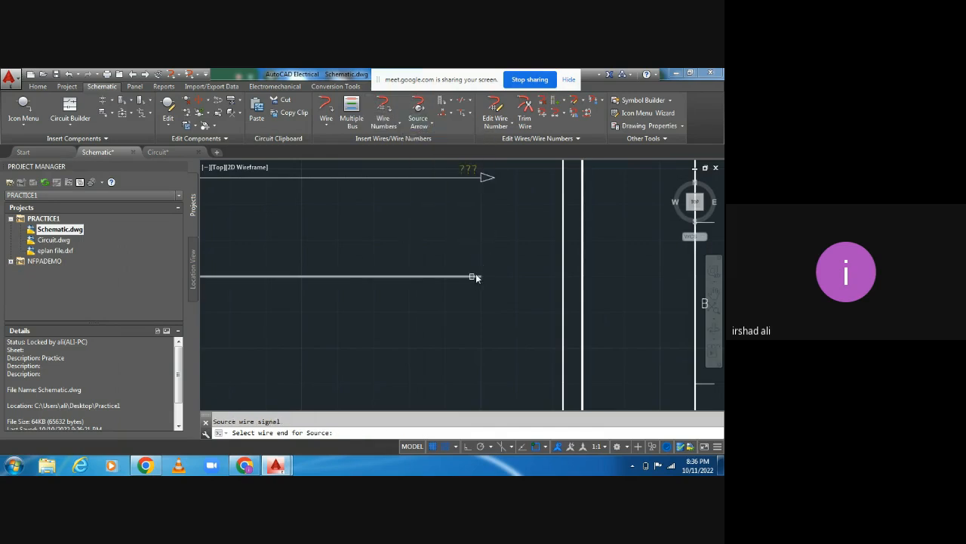
{"action": "left_click", "coordinate": [474, 278]}
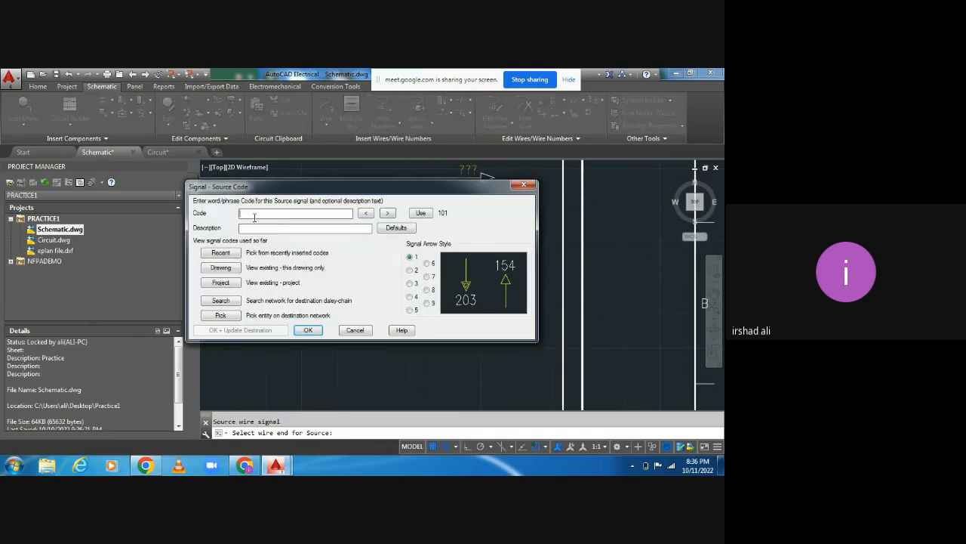
{"action": "type", "text": "101"}
{"action": "left_click", "coordinate": [308, 330]}
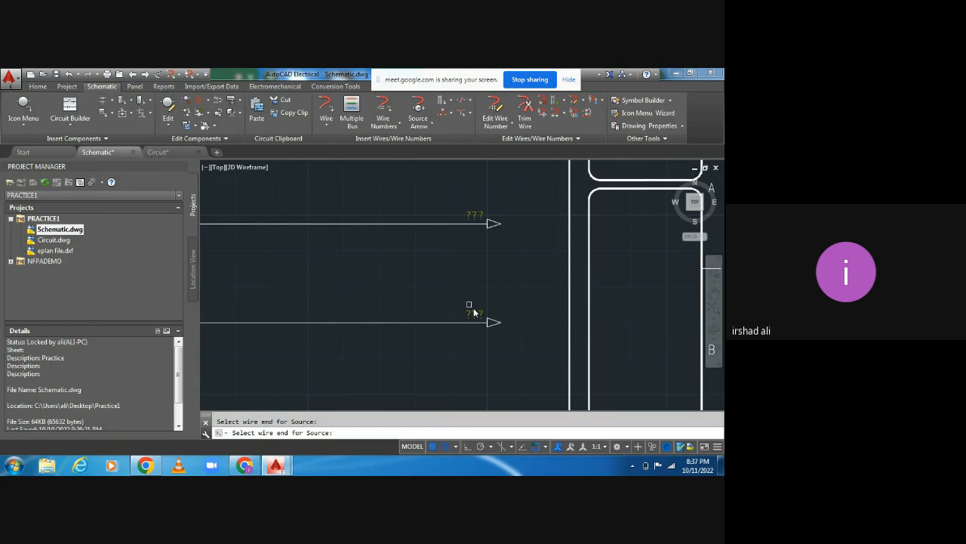
{"action": "key", "text": "Escape"}
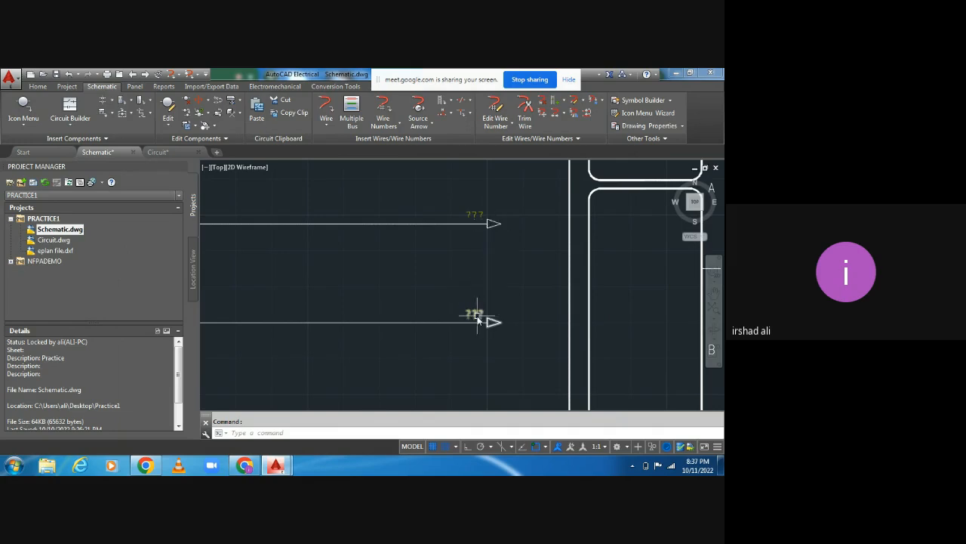
In Circuit.dwg, draw a two-wire horizontal bus from empty space with 10 spacing near the sheet's upper-left corner.
{"action": "double_click", "coordinate": [53, 240]}
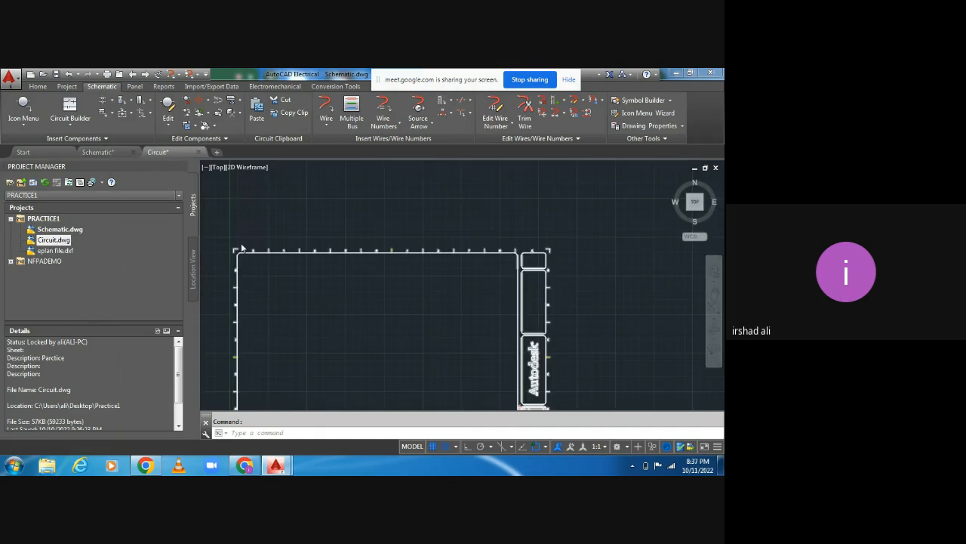
{"action": "left_click", "coordinate": [352, 112]}
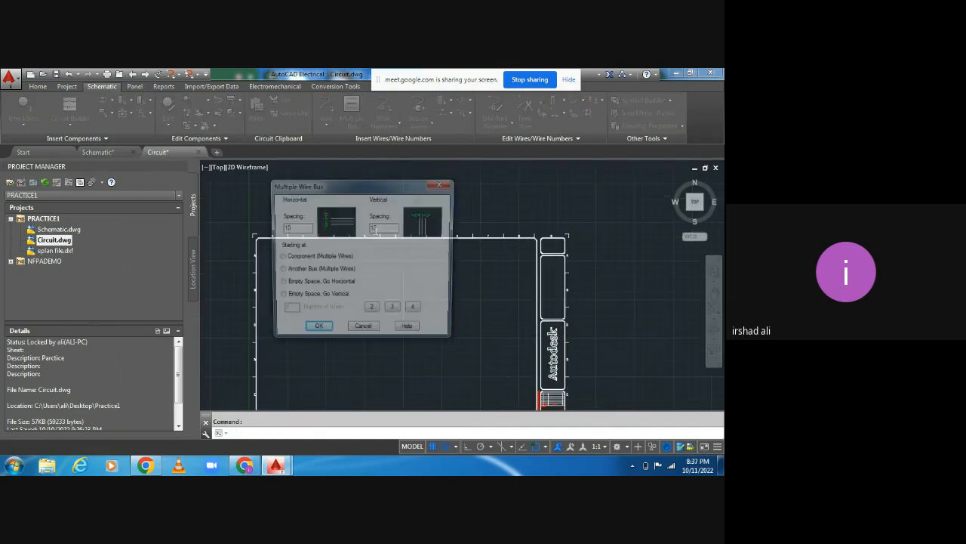
{"action": "left_click", "coordinate": [288, 284]}
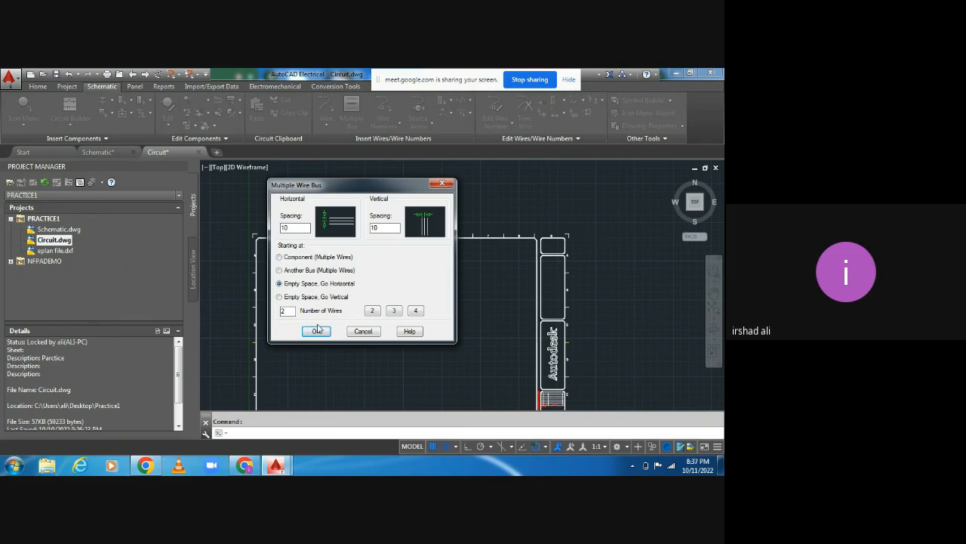
{"action": "left_click", "coordinate": [316, 332]}
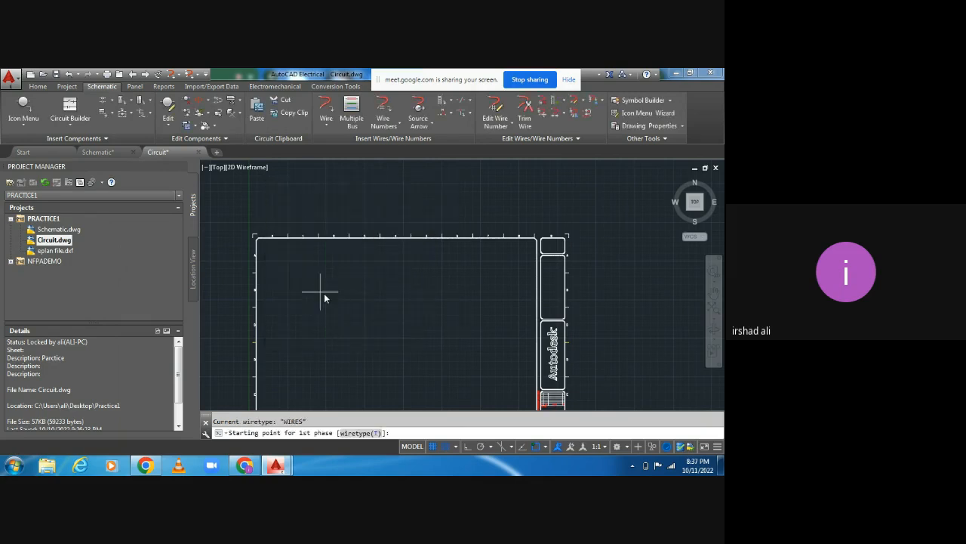
{"action": "left_click", "coordinate": [283, 273]}
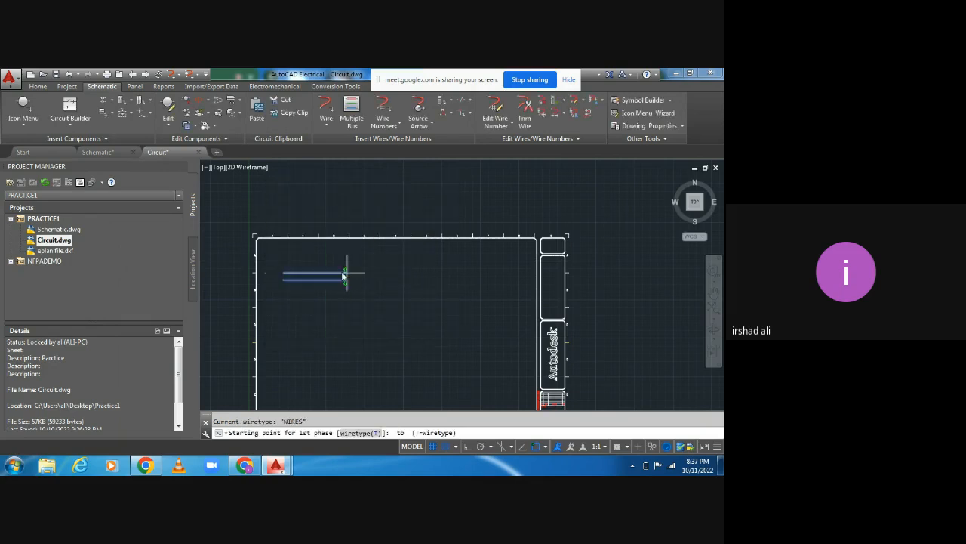
{"action": "left_click", "coordinate": [433, 281]}
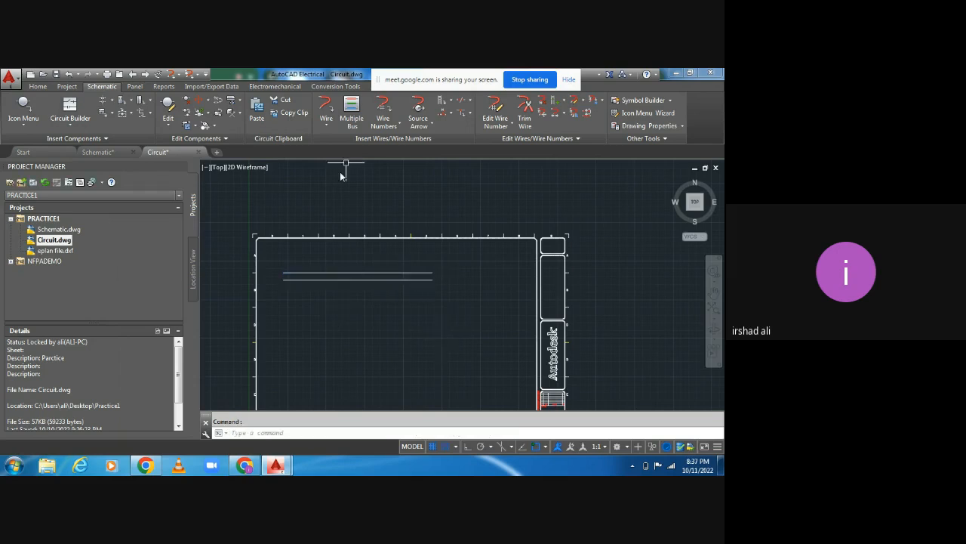
Insert a destination arrow with code 100 at the left end of the upper wire.
{"action": "scroll", "coordinate": [282, 277], "scroll_direction": "up", "scroll_amount": 4}
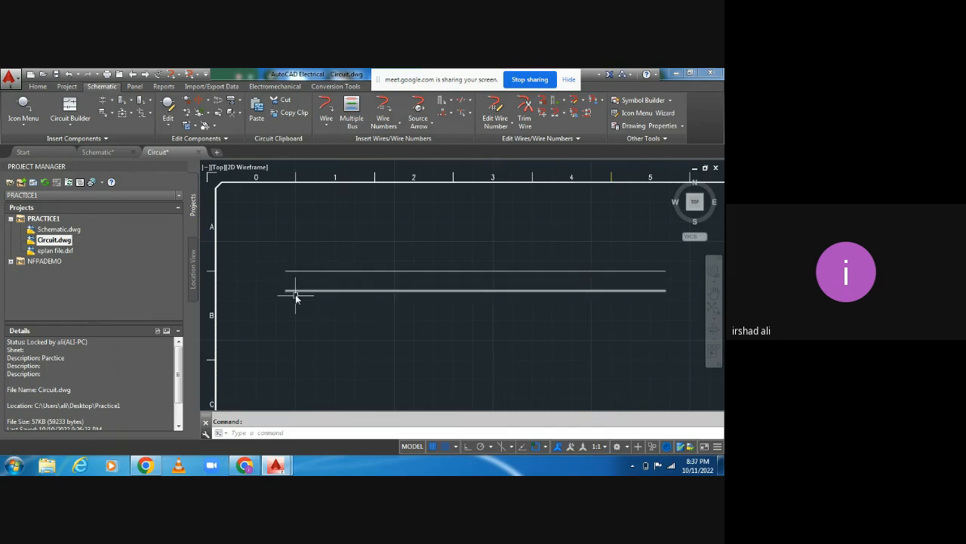
{"action": "left_click", "coordinate": [424, 125]}
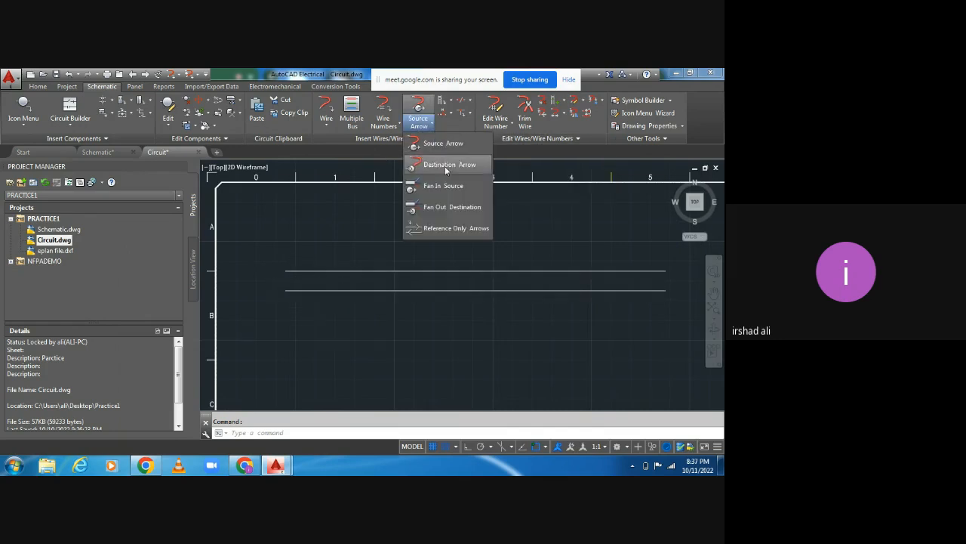
{"action": "left_click", "coordinate": [446, 166]}
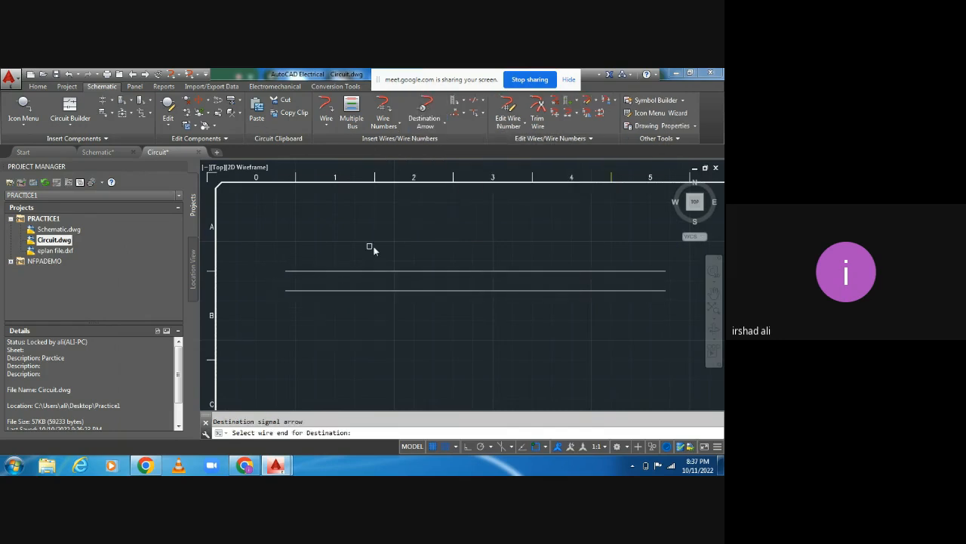
{"action": "left_click", "coordinate": [289, 271]}
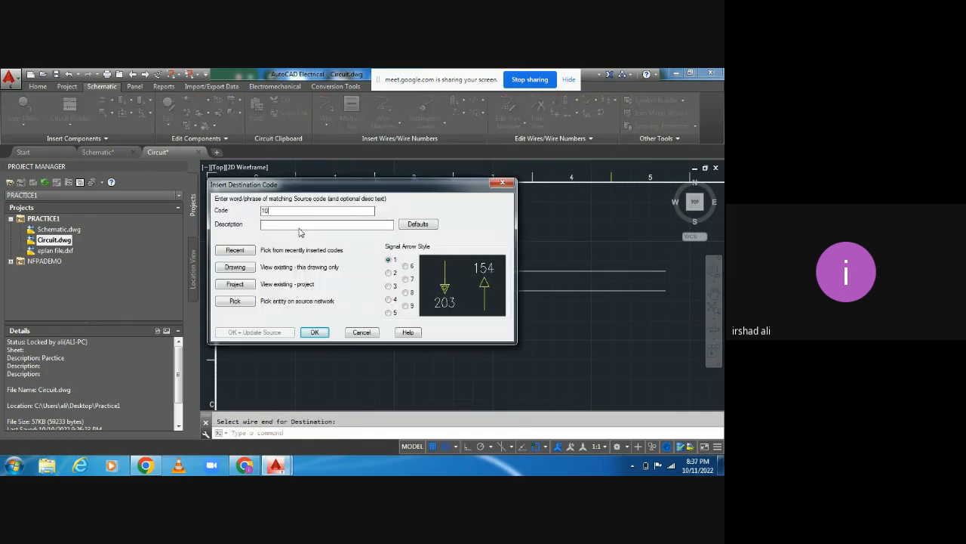
{"action": "left_click", "coordinate": [311, 332]}
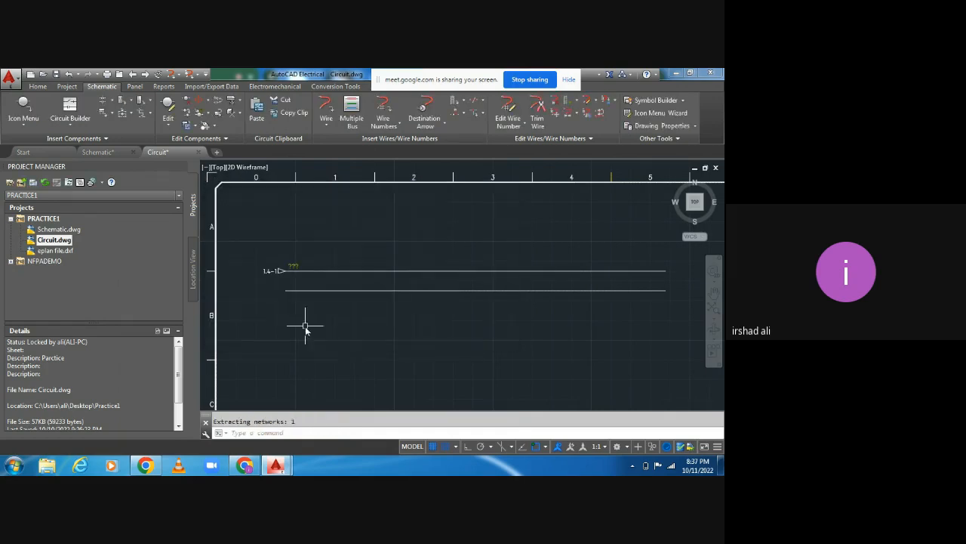
Insert a destination arrow with code 101 at the left end of the lower wire.
{"action": "left_click", "coordinate": [427, 127]}
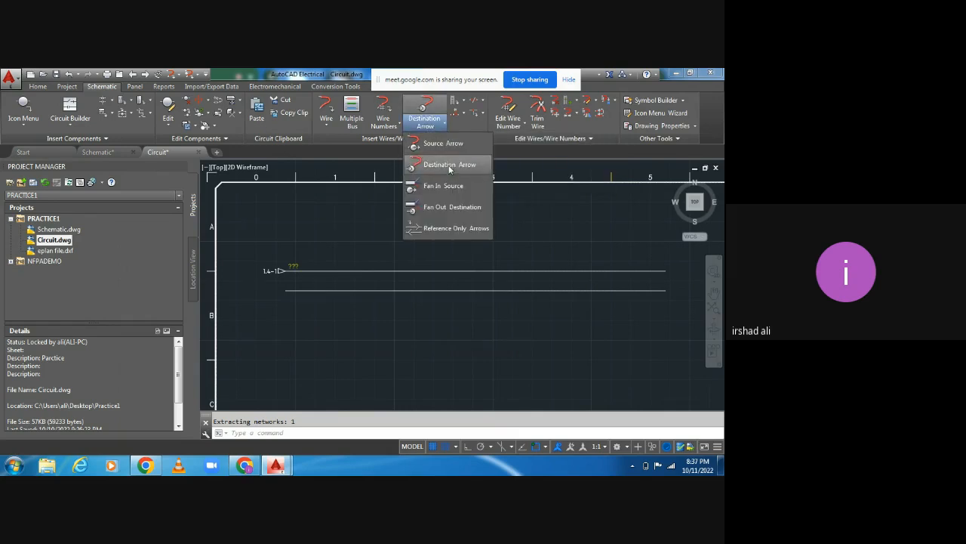
{"action": "left_click", "coordinate": [450, 166]}
{"action": "left_click", "coordinate": [286, 291]}
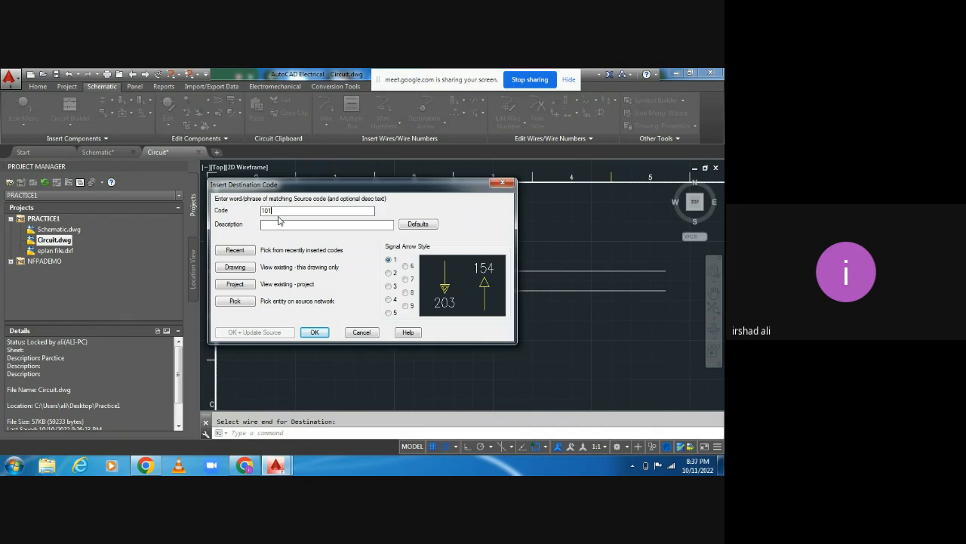
{"action": "left_click", "coordinate": [315, 333]}
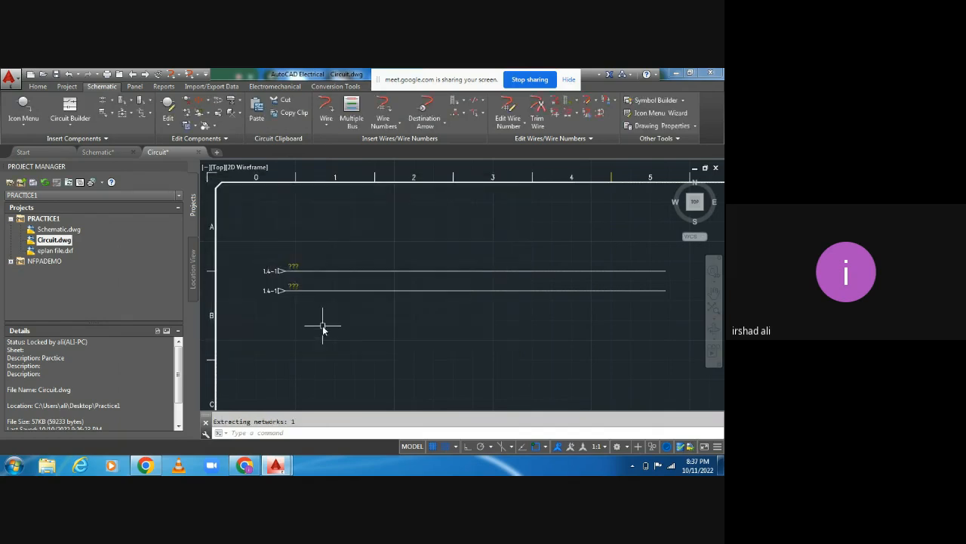
{"action": "middle_click_drag", "start_coordinate": [276, 302], "coordinate": [316, 325]}
{"action": "scroll", "coordinate": [314, 301], "scroll_direction": "up", "scroll_amount": 5}
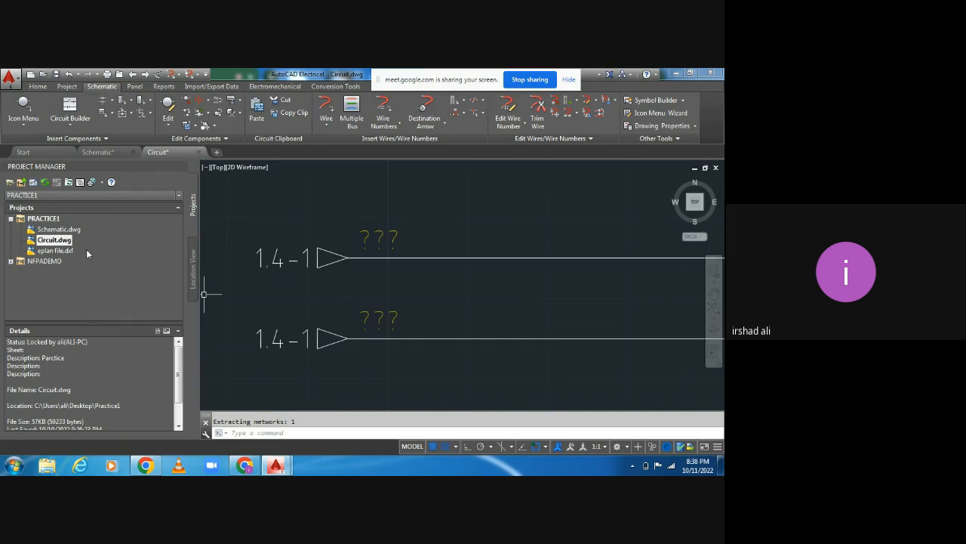
Return to Schematic.dwg and refresh the project's drawing list.
{"action": "left_click", "coordinate": [63, 237]}
{"action": "double_click", "coordinate": [61, 229]}
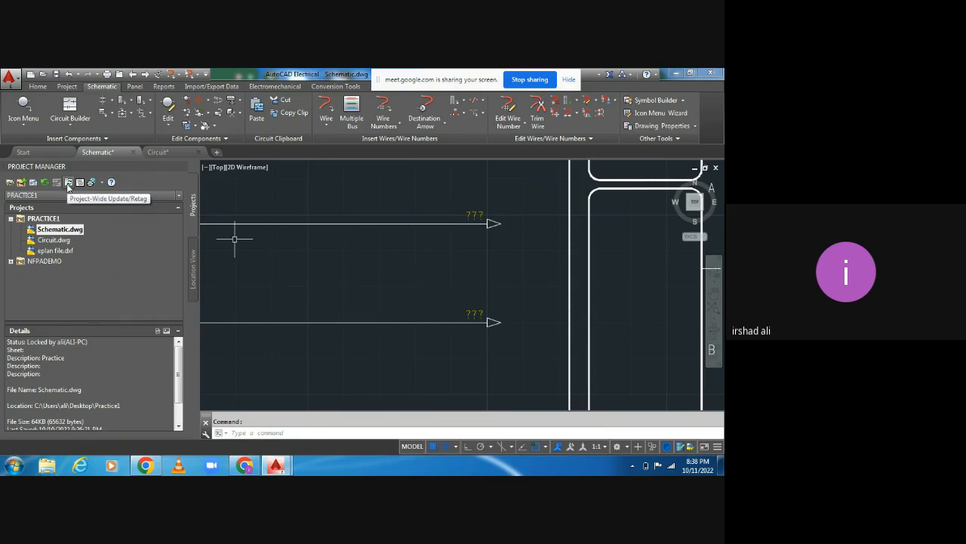
{"action": "left_click", "coordinate": [45, 183]}
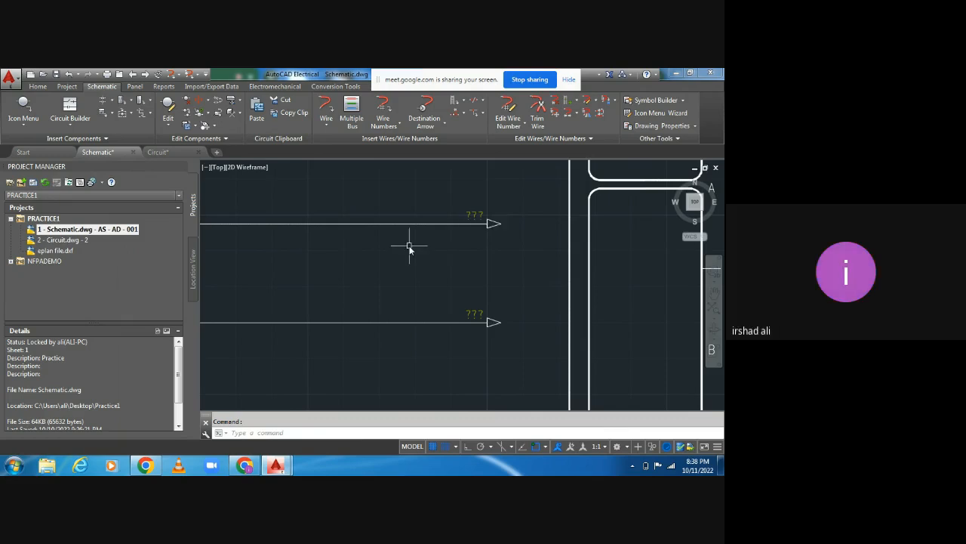
Compare the signal arrows in Circuit.dwg and Schematic.dwg, and follow the supply lines from the R and Y terminals to their source arrows.
{"action": "middle_click_drag", "start_coordinate": [410, 249], "coordinate": [413, 260]}
{"action": "double_click", "coordinate": [65, 241]}
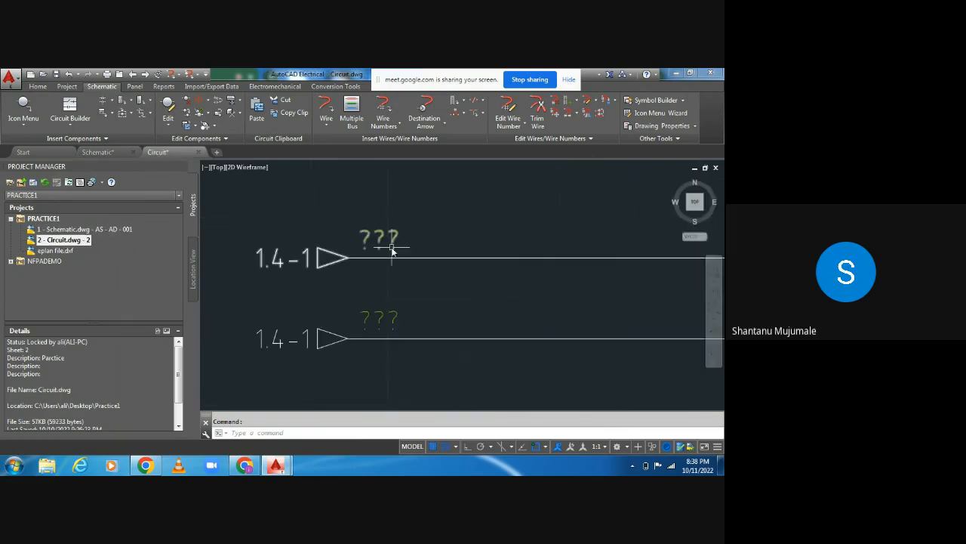
{"action": "double_click", "coordinate": [83, 229]}
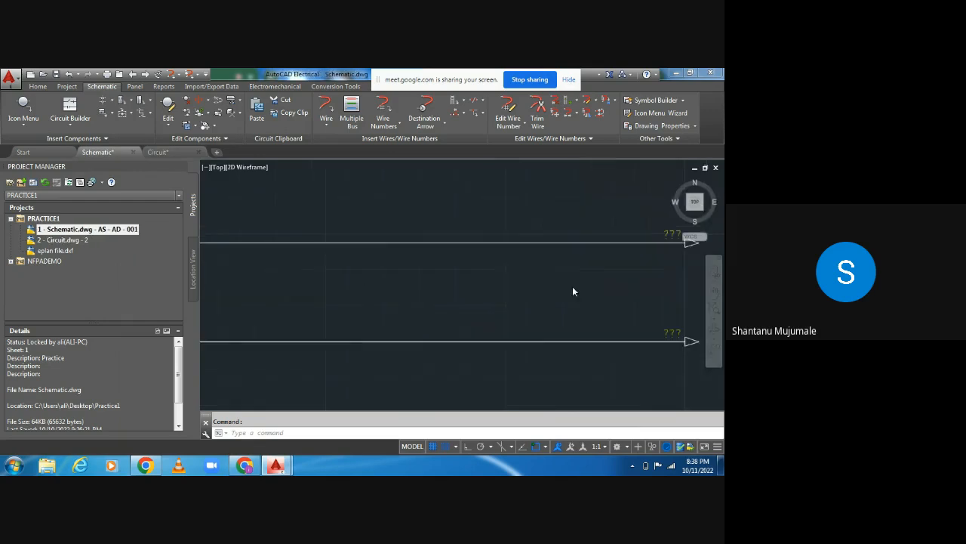
{"action": "scroll", "coordinate": [501, 298], "scroll_direction": "down", "scroll_amount": 4}
{"action": "scroll", "coordinate": [362, 323], "scroll_direction": "down", "scroll_amount": 1}
{"action": "middle_click_drag", "start_coordinate": [332, 322], "coordinate": [435, 321]}
{"action": "scroll", "coordinate": [410, 300], "scroll_direction": "up", "scroll_amount": 4}
{"action": "scroll", "coordinate": [410, 300], "scroll_direction": "up", "scroll_amount": 6}
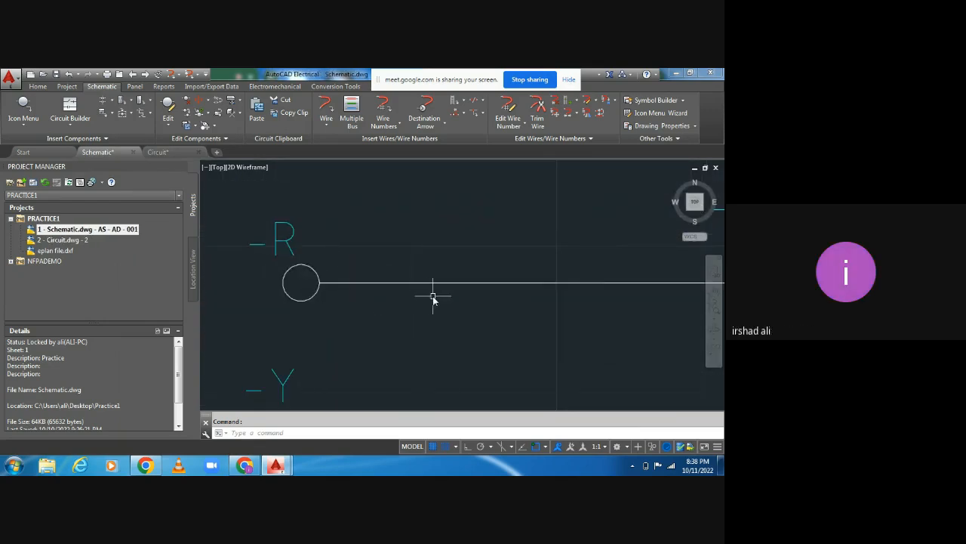
{"action": "middle_click_drag", "start_coordinate": [330, 344], "coordinate": [331, 280]}
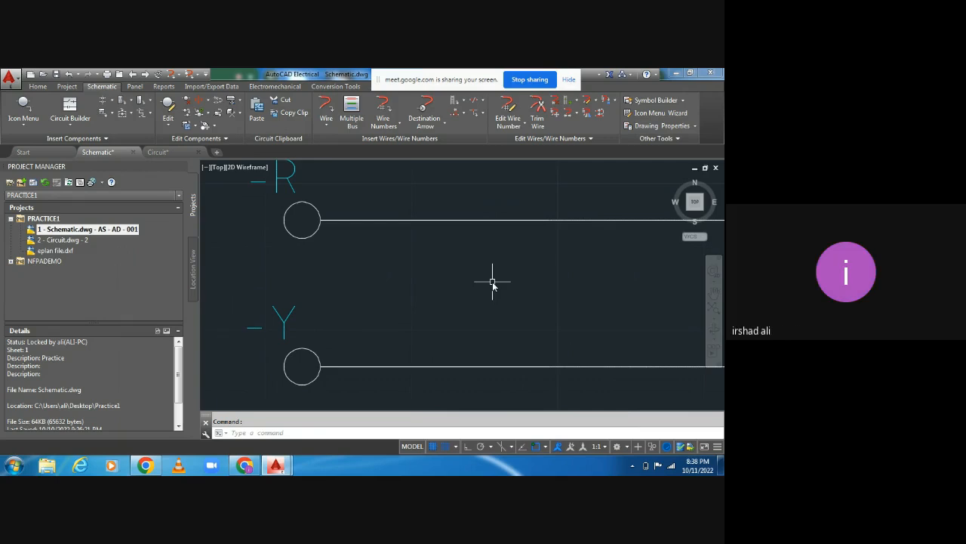
{"action": "middle_click_drag", "start_coordinate": [492, 281], "coordinate": [394, 298]}
{"action": "scroll", "coordinate": [403, 294], "scroll_direction": "down", "scroll_amount": 4}
{"action": "middle_click_drag", "start_coordinate": [516, 297], "coordinate": [295, 296]}
{"action": "middle_click_drag", "start_coordinate": [665, 278], "coordinate": [161, 283]}
{"action": "middle_click_drag", "start_coordinate": [648, 308], "coordinate": [362, 308]}
{"action": "mouse_move", "coordinate": [507, 336]}
{"action": "middle_mouse_down"}
{"action": "mouse_move", "coordinate": [446, 319]}
{"action": "mouse_move", "coordinate": [407, 275]}
{"action": "middle_mouse_up"}
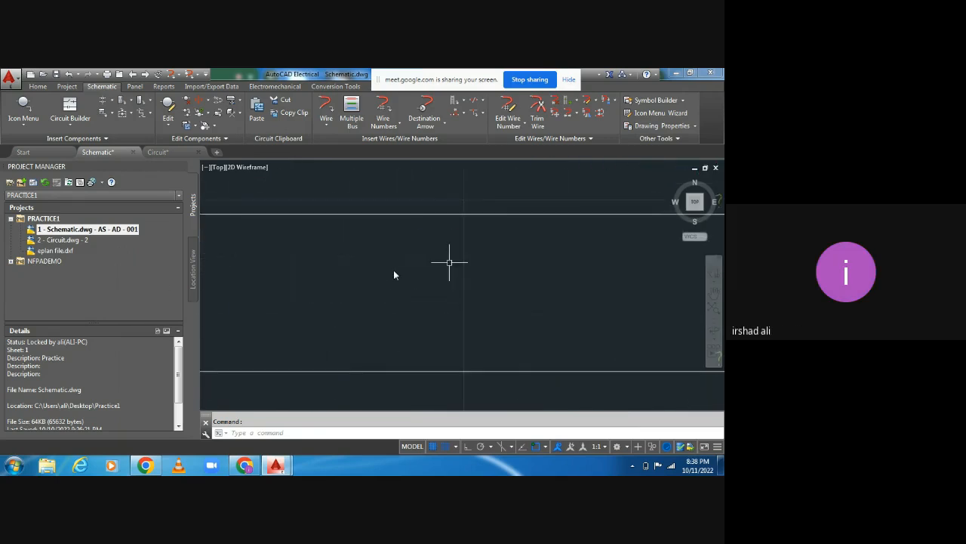
{"action": "scroll", "coordinate": [460, 276], "scroll_direction": "down", "scroll_amount": 4}
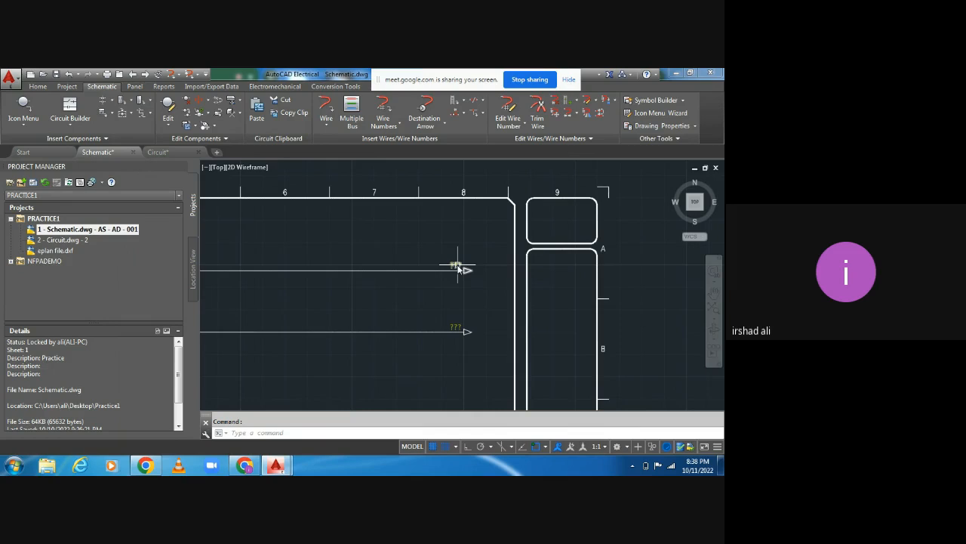
{"action": "middle_click_drag", "start_coordinate": [339, 299], "coordinate": [431, 302]}
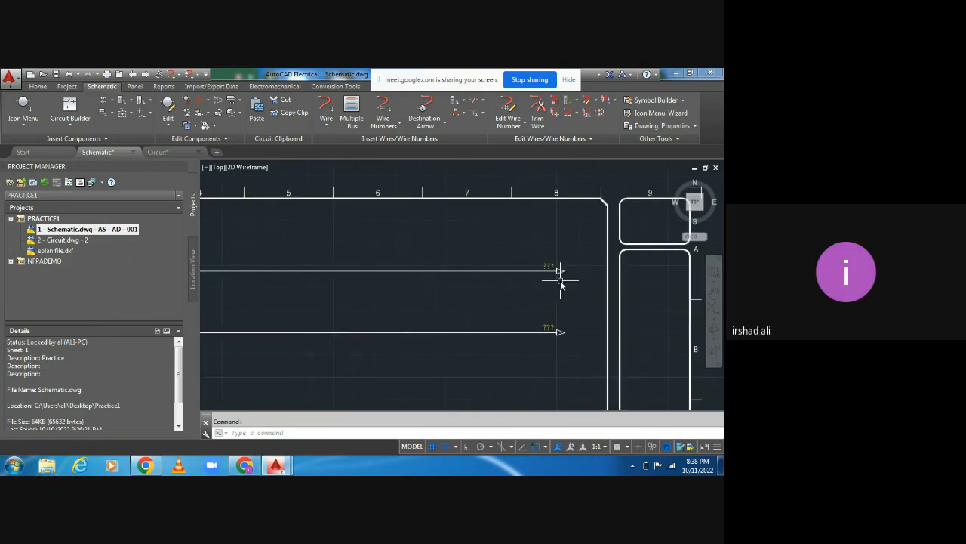
Reopen Circuit.dwg and examine the cross-references on its two destination arrows.
{"action": "double_click", "coordinate": [60, 240]}
{"action": "scroll", "coordinate": [355, 268], "scroll_direction": "up", "scroll_amount": 3}
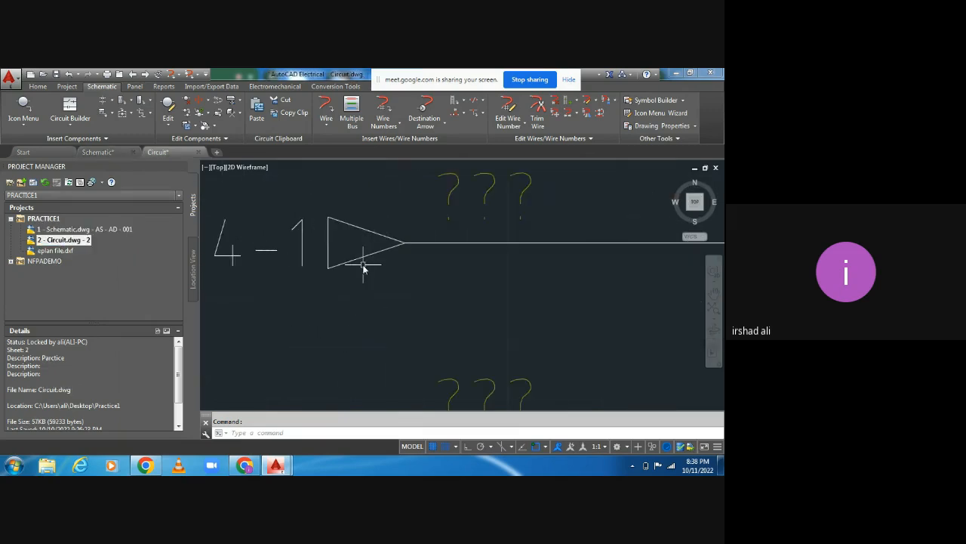
{"action": "scroll", "coordinate": [364, 281], "scroll_direction": "down", "scroll_amount": 3}
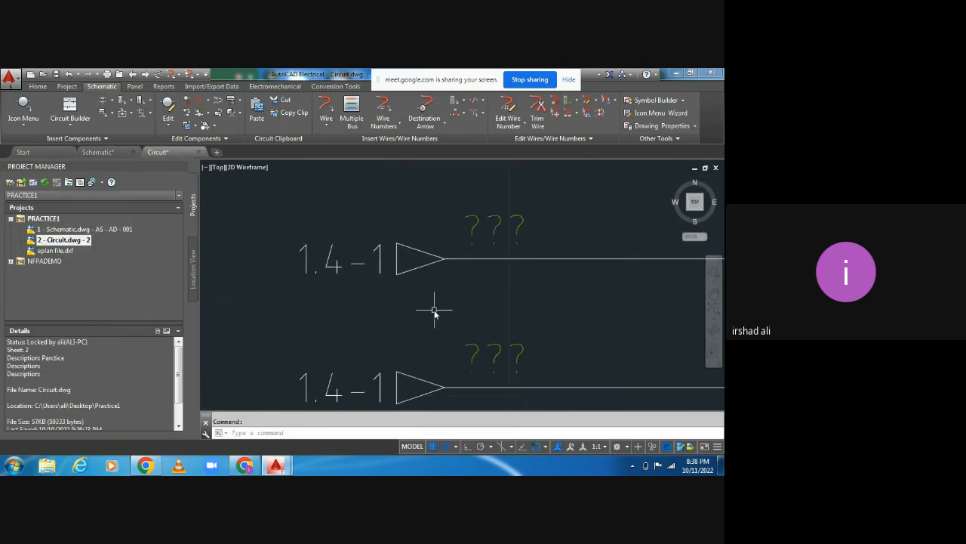
{"action": "middle_click_drag", "start_coordinate": [446, 291], "coordinate": [188, 248]}
{"action": "middle_click_drag", "start_coordinate": [300, 264], "coordinate": [366, 285]}
{"action": "scroll", "coordinate": [470, 270], "scroll_direction": "down", "scroll_amount": 5}
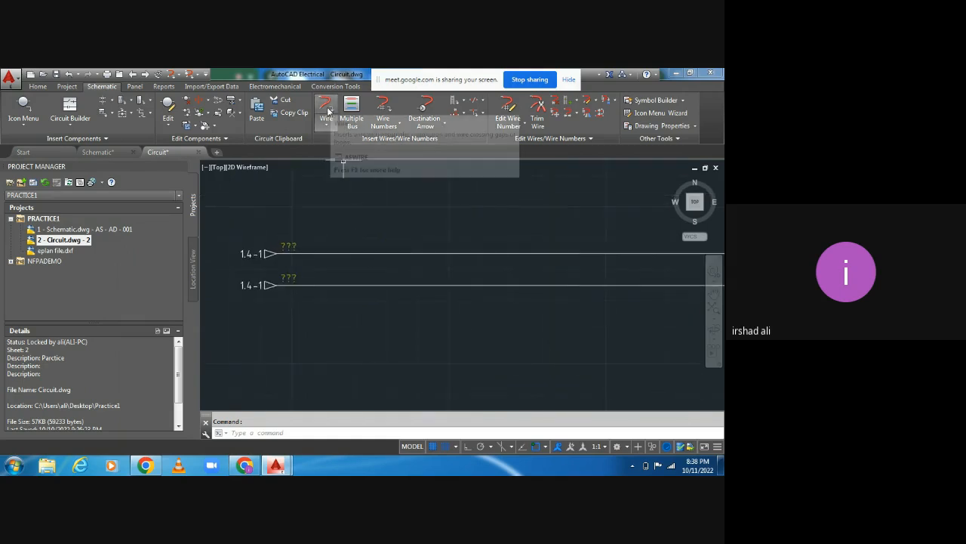
Draw a wire from the lower supply line down, across and back up to the upper supply line near its right end.
{"action": "left_click", "coordinate": [326, 111]}
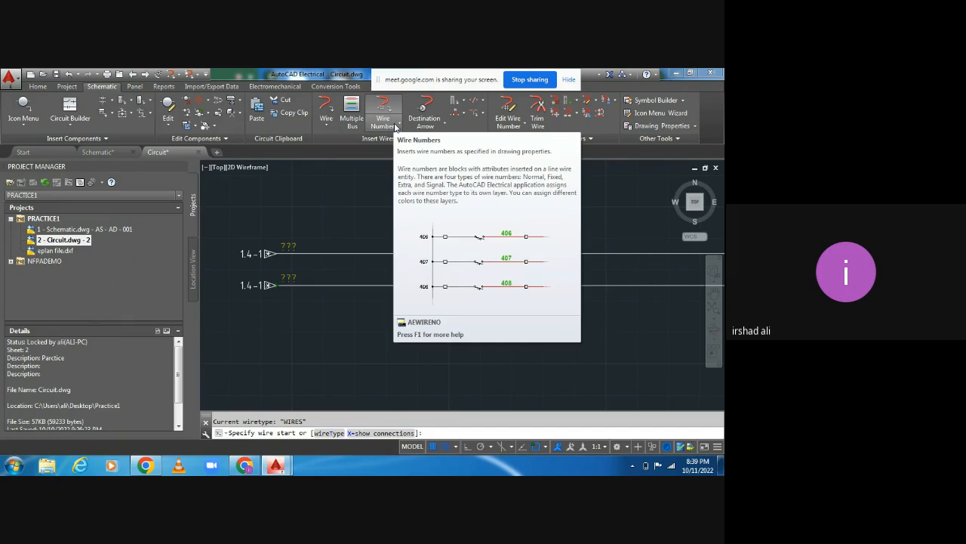
{"action": "left_click", "coordinate": [326, 112]}
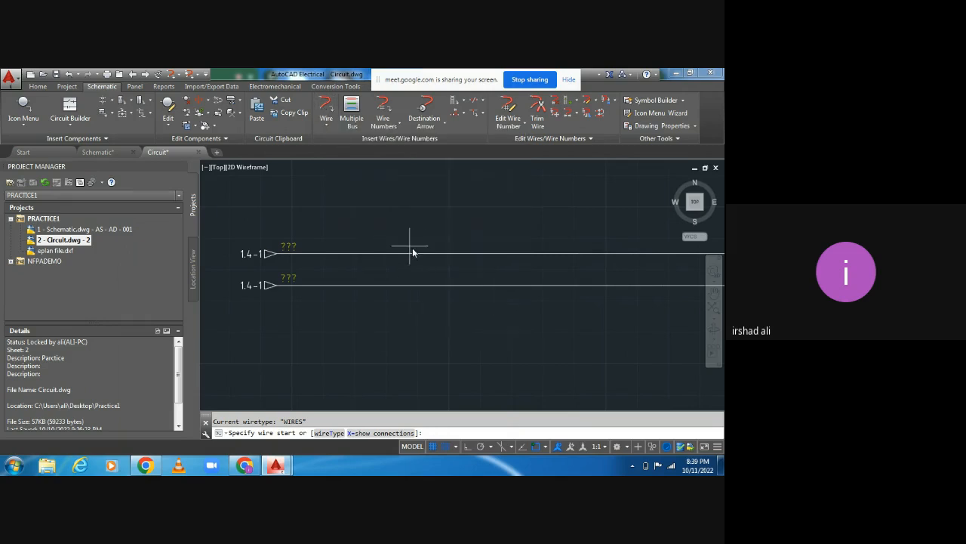
{"action": "left_click", "coordinate": [426, 286]}
{"action": "middle_click_drag", "start_coordinate": [429, 334], "coordinate": [325, 237]}
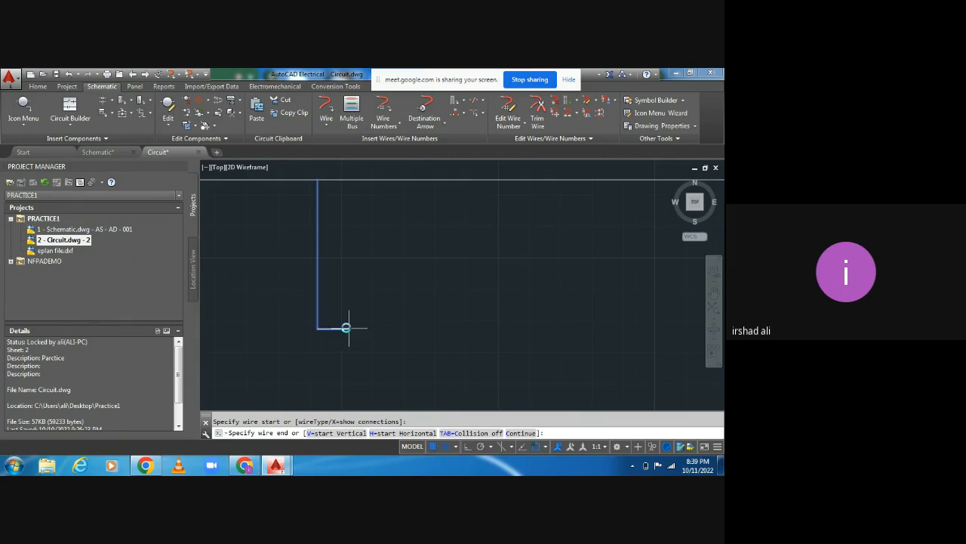
{"action": "scroll", "coordinate": [346, 328], "scroll_direction": "down", "scroll_amount": 5}
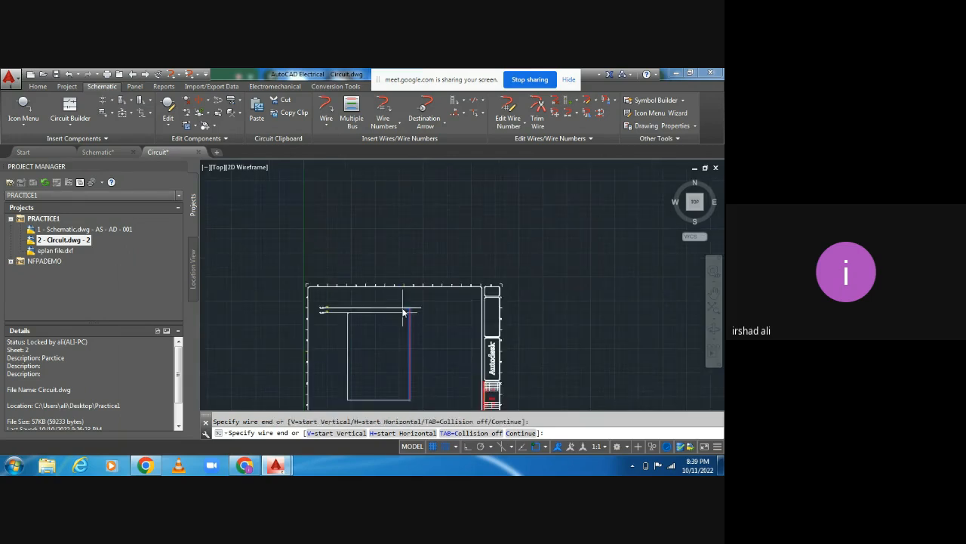
{"action": "scroll", "coordinate": [410, 311], "scroll_direction": "up", "scroll_amount": 4}
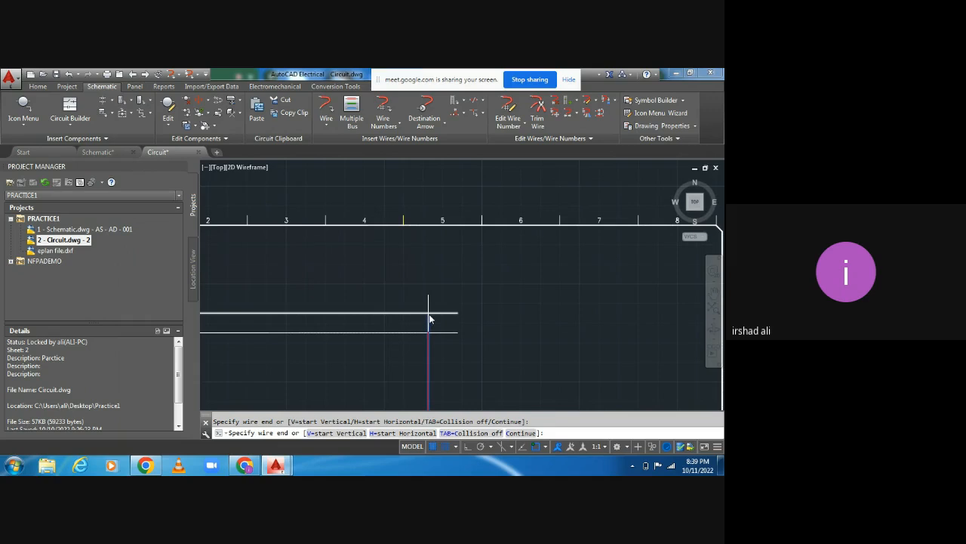
{"action": "left_click", "coordinate": [429, 313]}
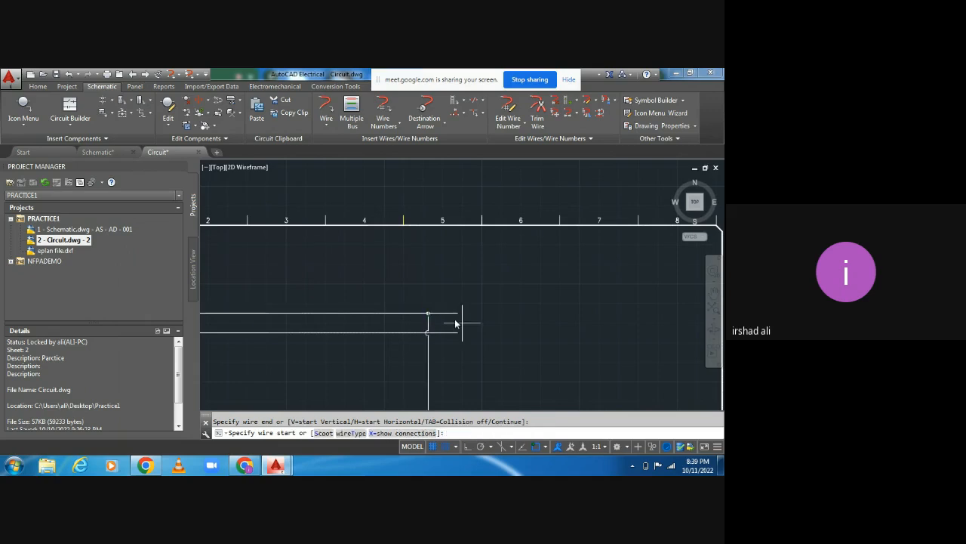
Trim the overhanging ends of the upper and lower supply lines beyond the newly drawn control wires.
{"action": "left_click", "coordinate": [539, 121]}
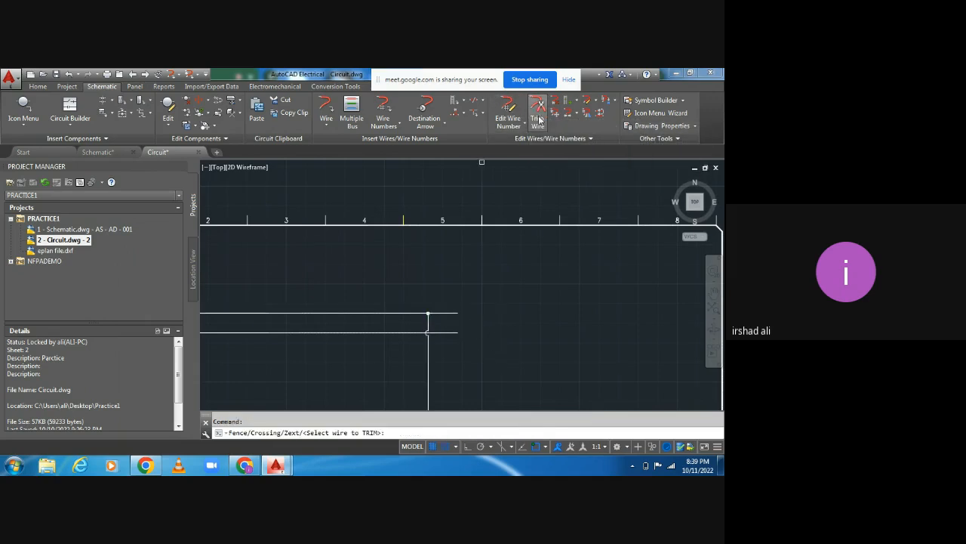
{"action": "left_click", "coordinate": [453, 314]}
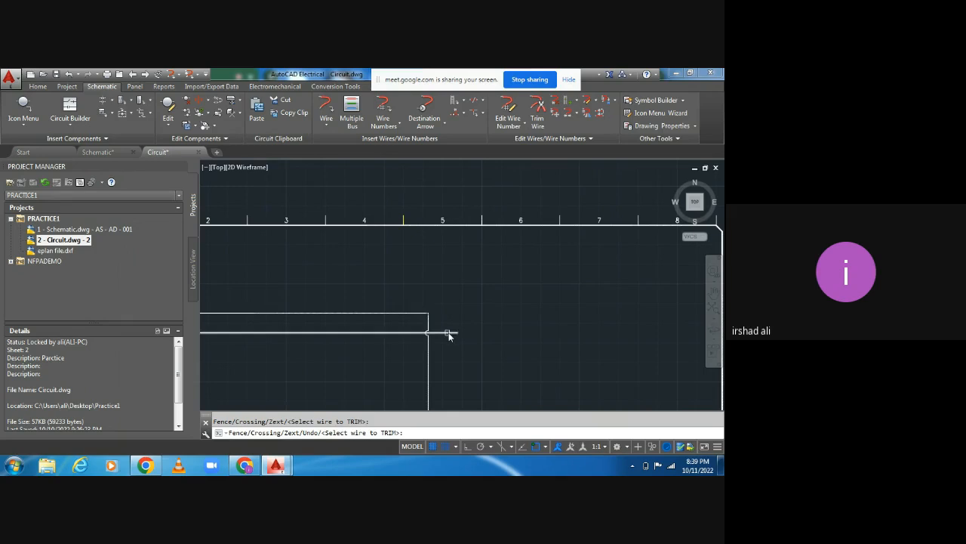
{"action": "left_click", "coordinate": [448, 333]}
{"action": "scroll", "coordinate": [453, 325], "scroll_direction": "down", "scroll_amount": 3}
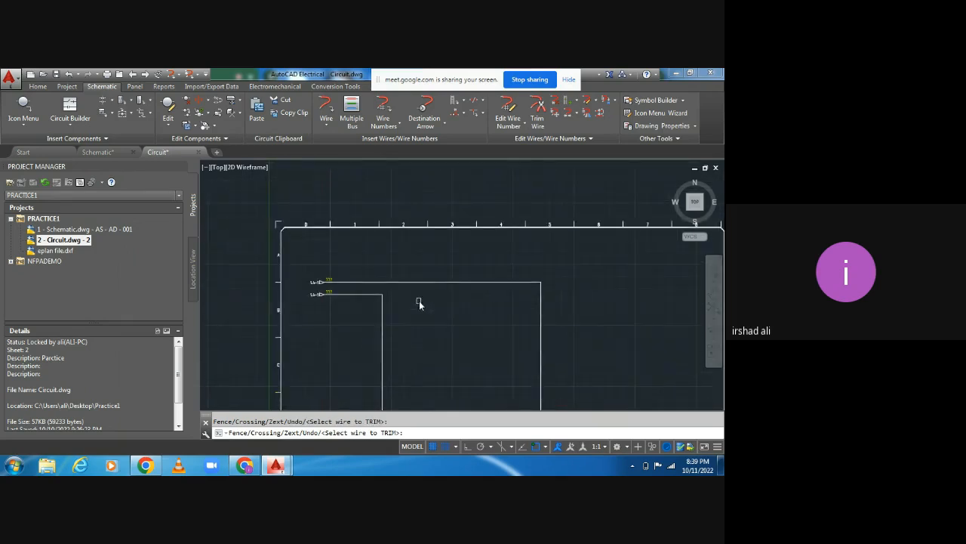
{"action": "key", "text": "Escape"}
Insert a relay coil near the bottom of the long vertical control wire, keeping tag KF1 and the description MAIN CONTACTOR.
{"action": "middle_click_drag", "start_coordinate": [413, 315], "coordinate": [362, 250]}
{"action": "mouse_move", "coordinate": [438, 303]}
{"action": "middle_mouse_down"}
{"action": "mouse_move", "coordinate": [401, 272]}
{"action": "mouse_move", "coordinate": [270, 213]}
{"action": "middle_mouse_up"}
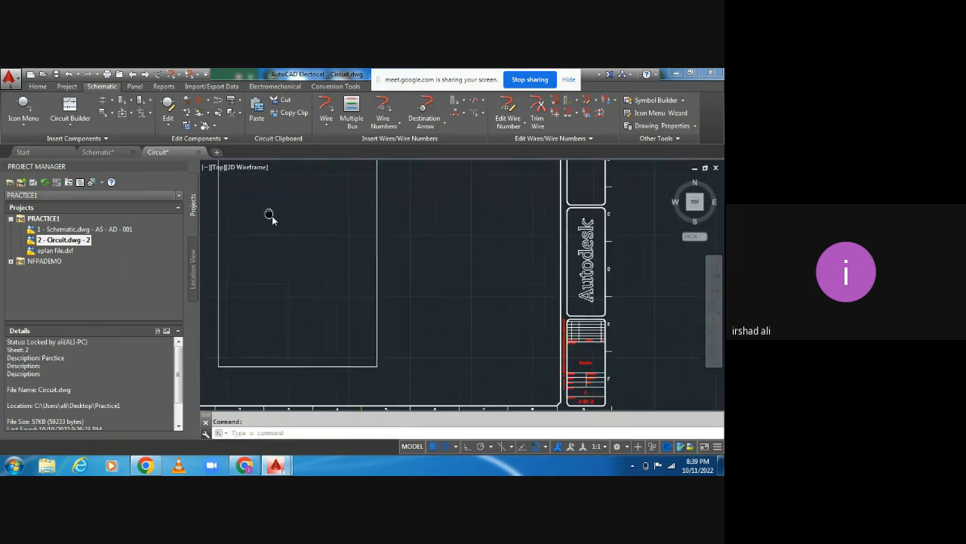
{"action": "left_click", "coordinate": [71, 121]}
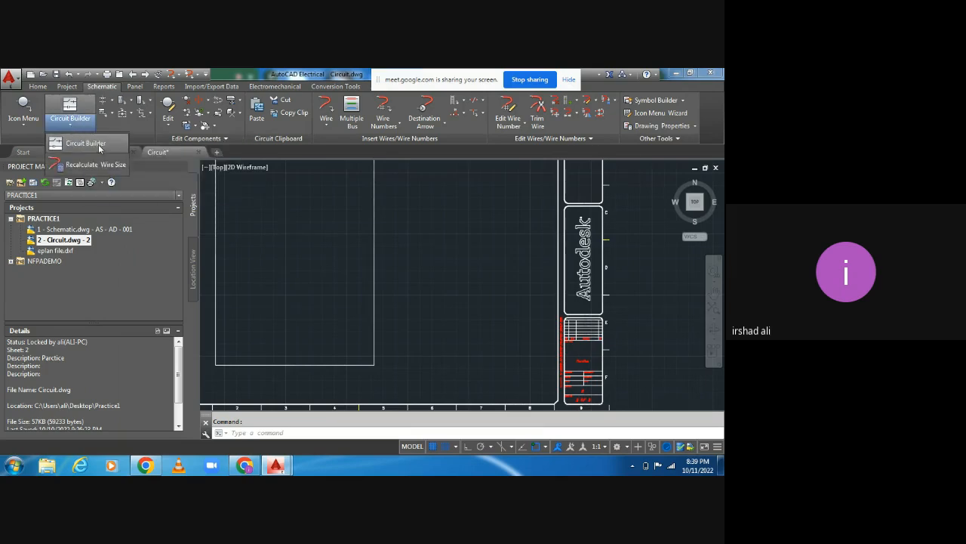
{"action": "left_click", "coordinate": [24, 126]}
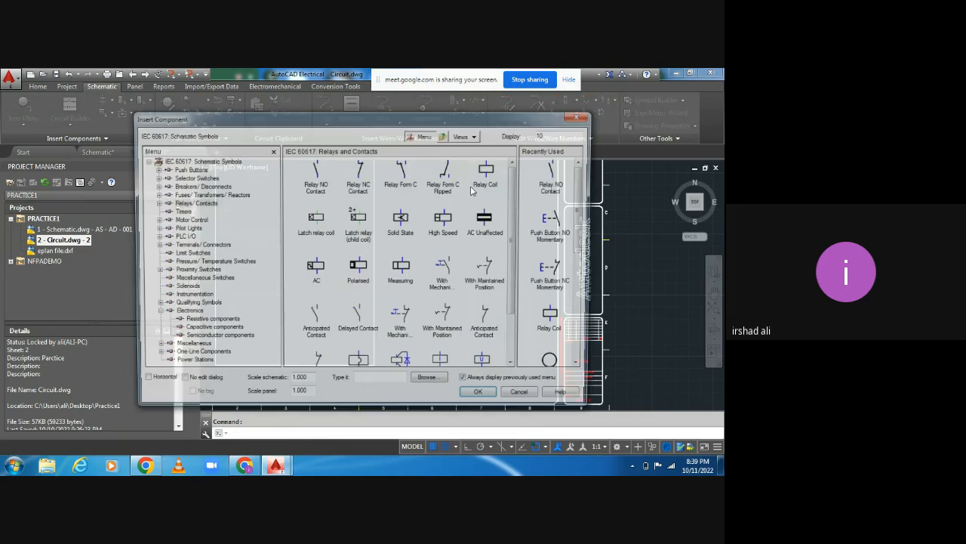
{"action": "left_click", "coordinate": [553, 318]}
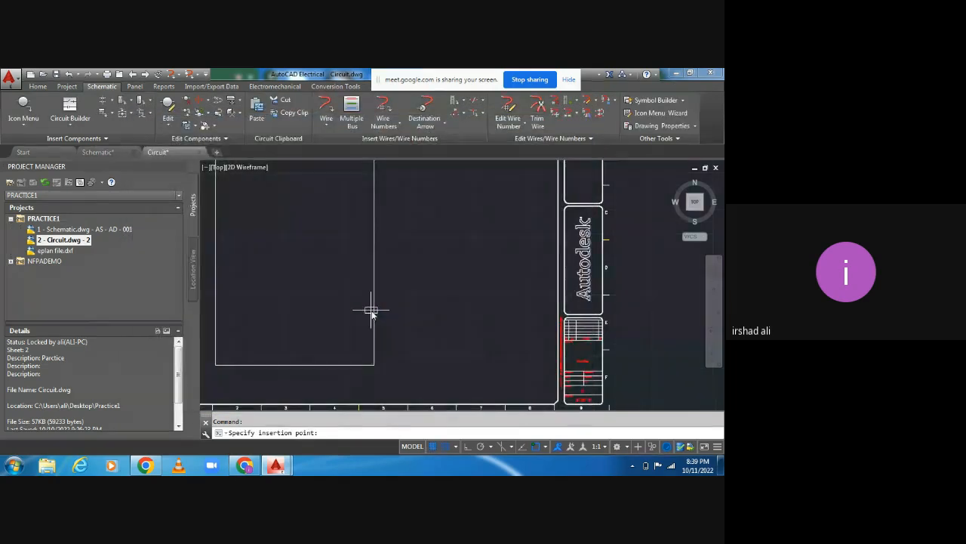
{"action": "left_click", "coordinate": [374, 319]}
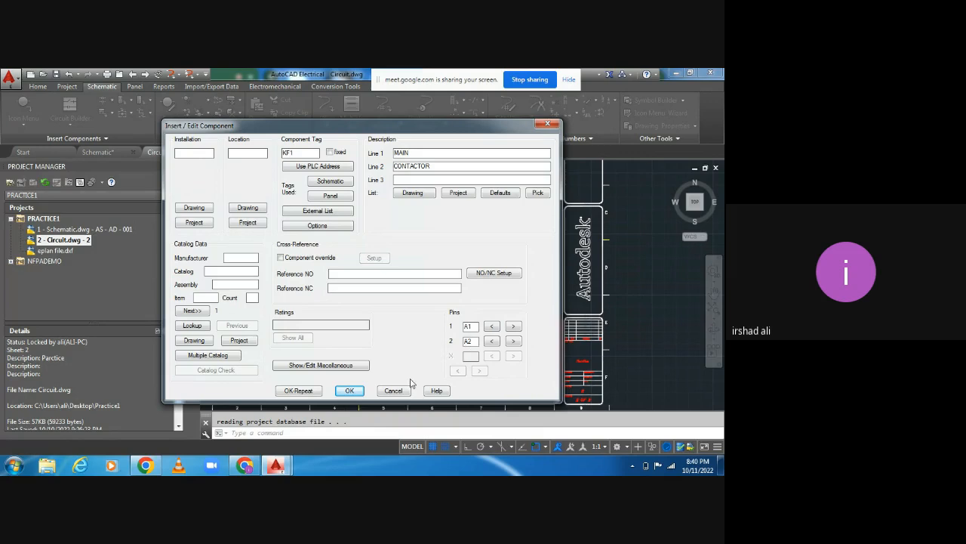
{"action": "left_click", "coordinate": [355, 393]}
{"action": "mouse_move", "coordinate": [403, 330]}
{"action": "middle_mouse_down"}
{"action": "mouse_move", "coordinate": [444, 343]}
{"action": "mouse_move", "coordinate": [662, 307]}
{"action": "middle_mouse_up"}
{"action": "scroll", "coordinate": [444, 343], "scroll_direction": "up", "scroll_amount": 5}
{"action": "scroll", "coordinate": [594, 310], "scroll_direction": "down", "scroll_amount": 5}
{"action": "middle_click_drag", "start_coordinate": [600, 335], "coordinate": [493, 351]}
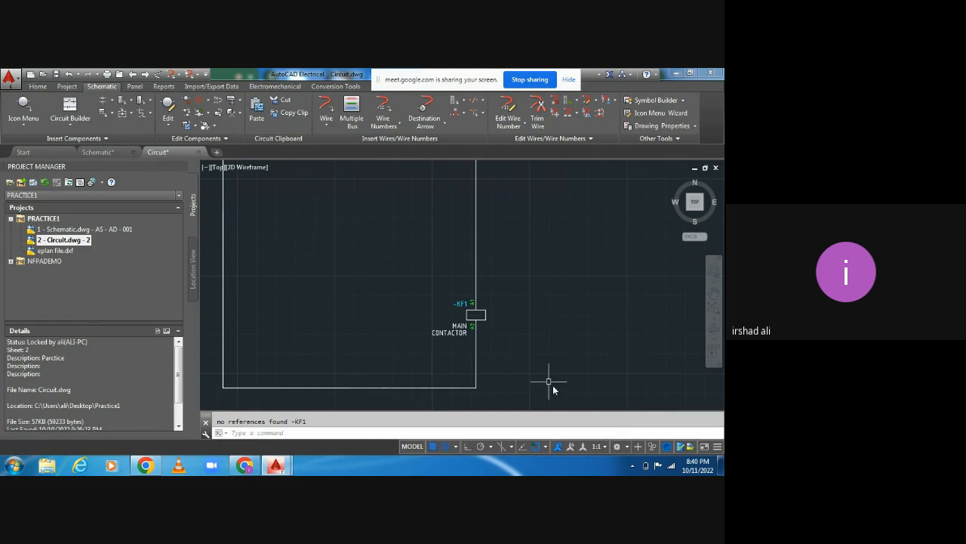
Insert a normally open momentary push button on the wire above the main contactor coil, with the description START.
{"action": "middle_click_drag", "start_coordinate": [503, 307], "coordinate": [511, 341]}
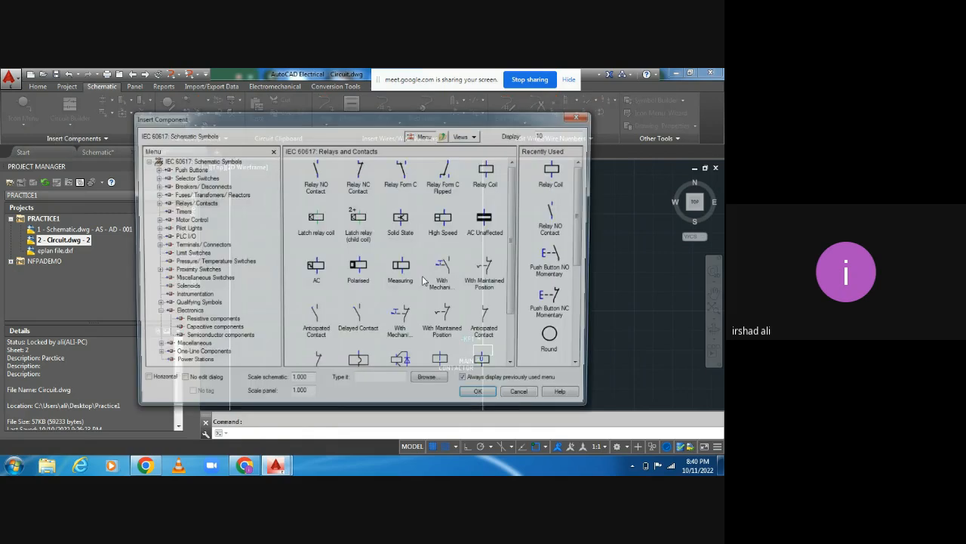
{"action": "left_click", "coordinate": [542, 319]}
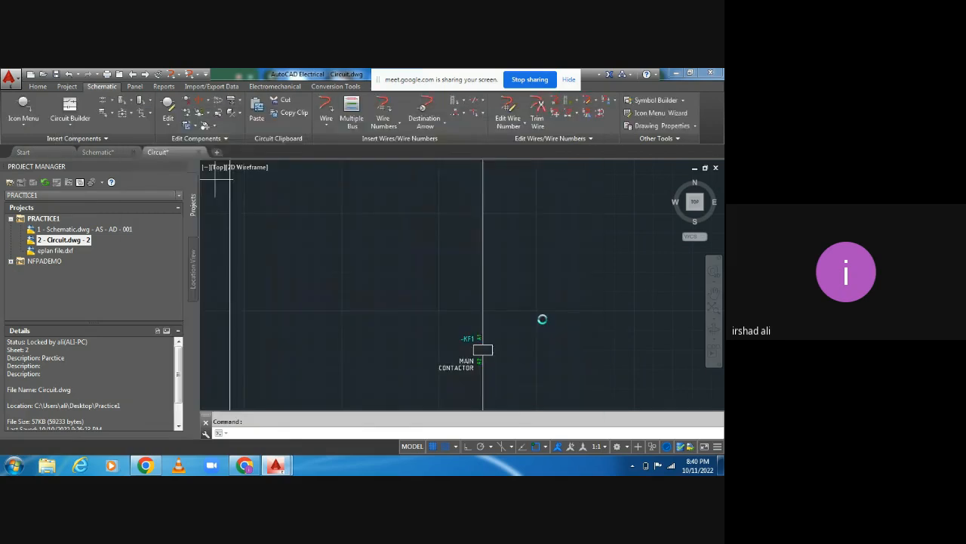
{"action": "left_click", "coordinate": [481, 276]}
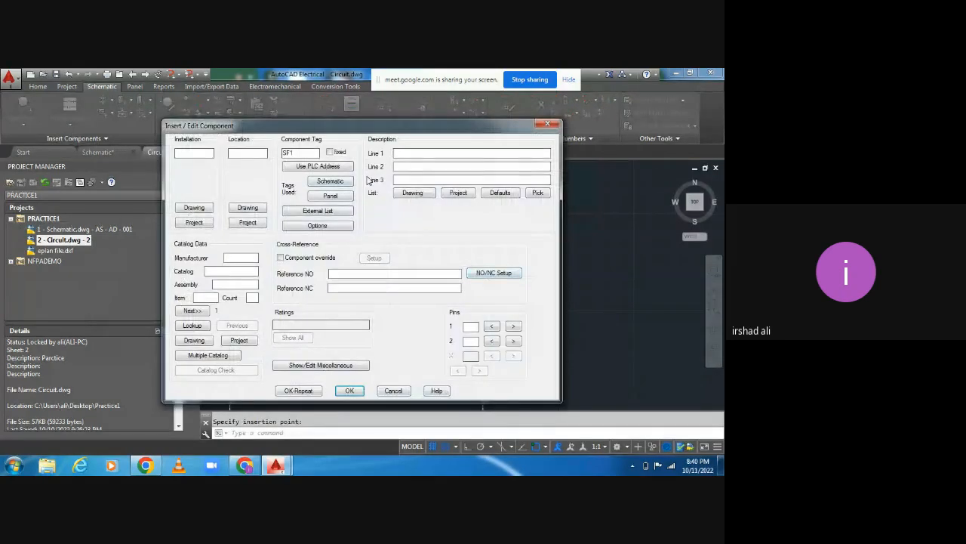
{"action": "type", "text": "START"}
{"action": "left_click", "coordinate": [353, 391]}
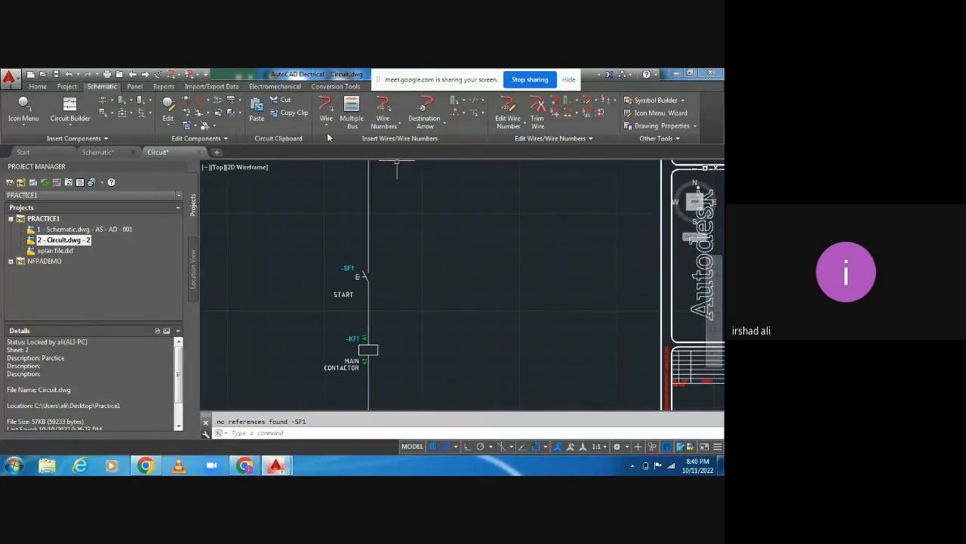
Draw a parallel branch wire around the START push button, rejoining the control wire above the contactor coil.
{"action": "left_click", "coordinate": [326, 109]}
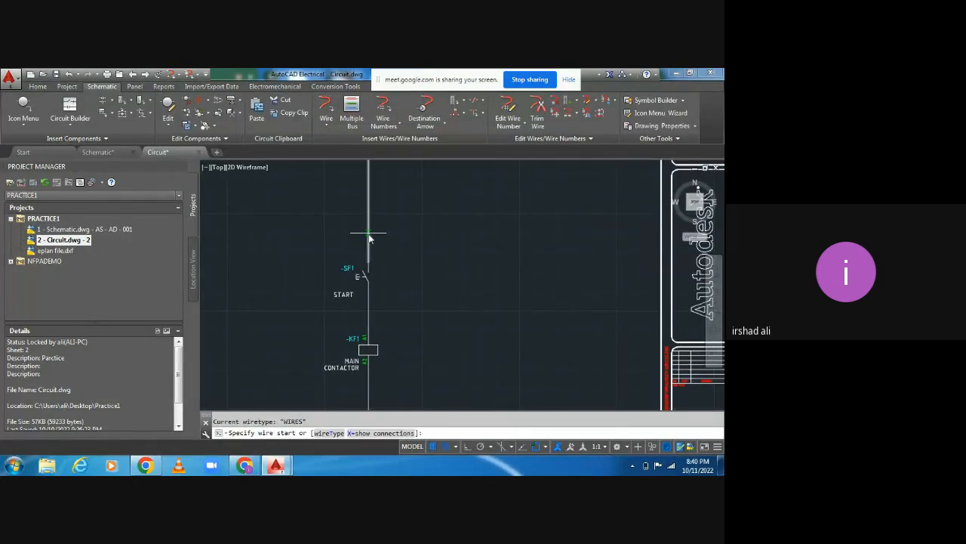
{"action": "left_click", "coordinate": [327, 110]}
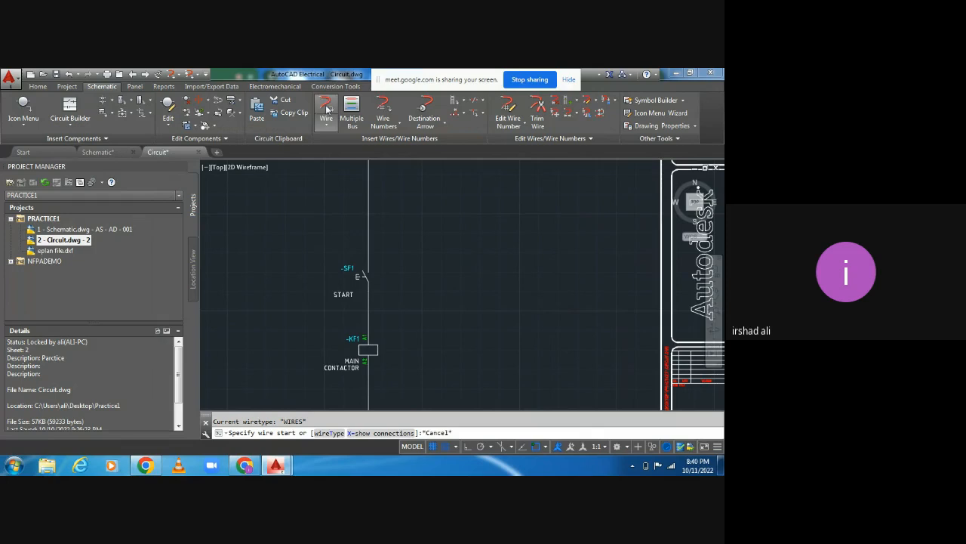
{"action": "left_click", "coordinate": [368, 234]}
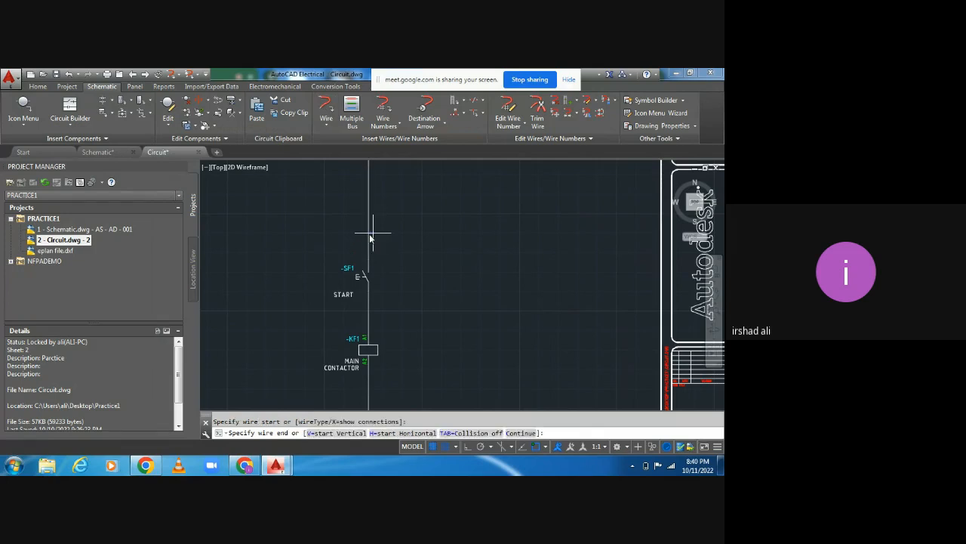
{"action": "left_click", "coordinate": [426, 309]}
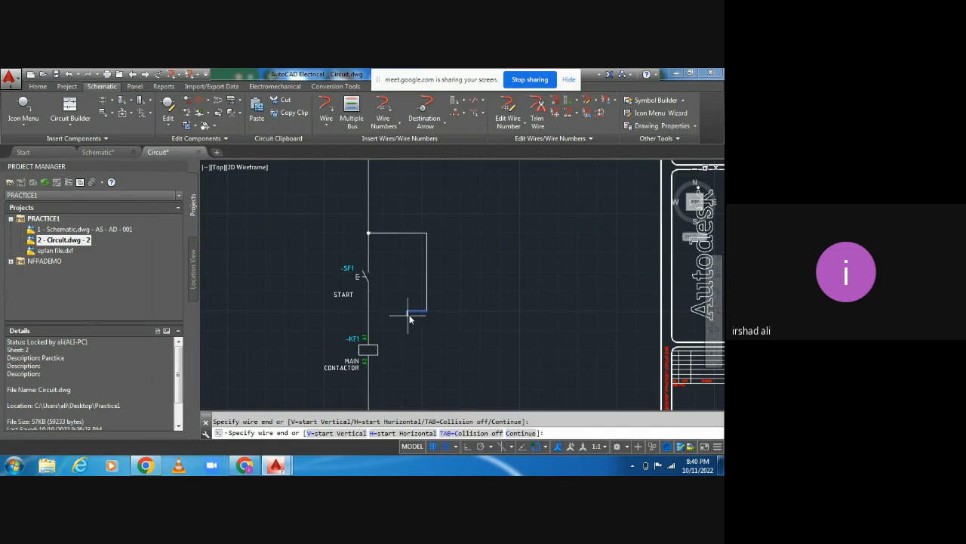
{"action": "left_click", "coordinate": [368, 316]}
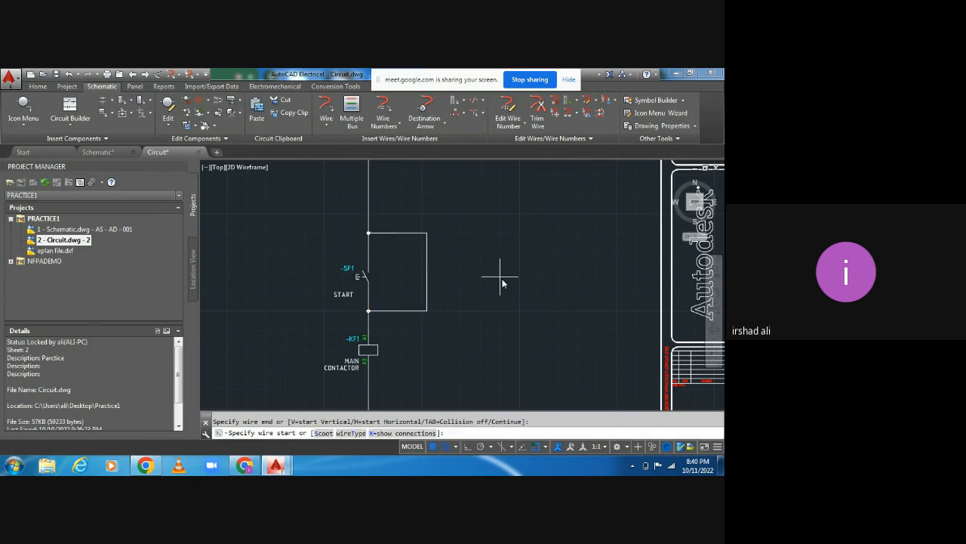
Insert a Relay NO contact on the branch beside START and link it to the KF1 main contactor coil as its parent.
{"action": "middle_click_drag", "start_coordinate": [502, 280], "coordinate": [427, 296]}
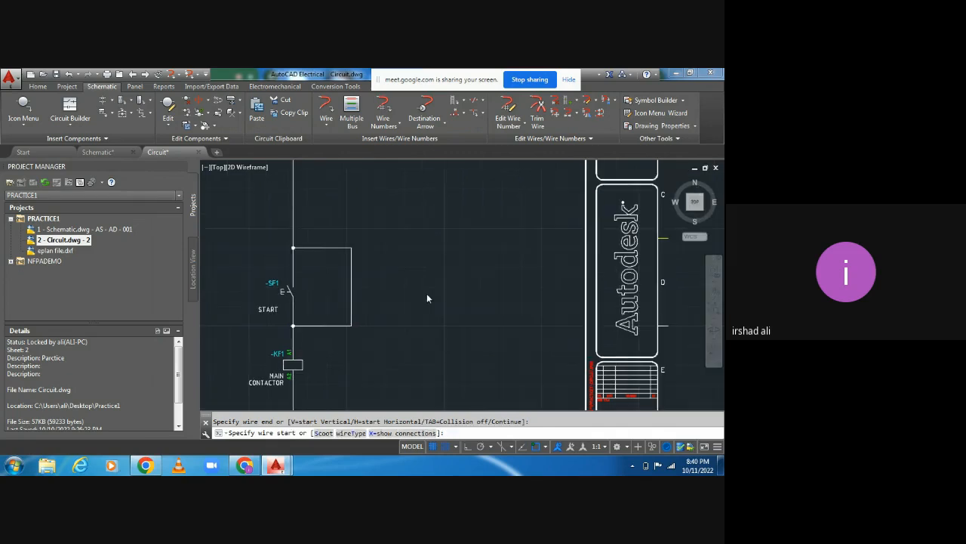
{"action": "left_click", "coordinate": [24, 121]}
{"action": "left_click", "coordinate": [37, 139]}
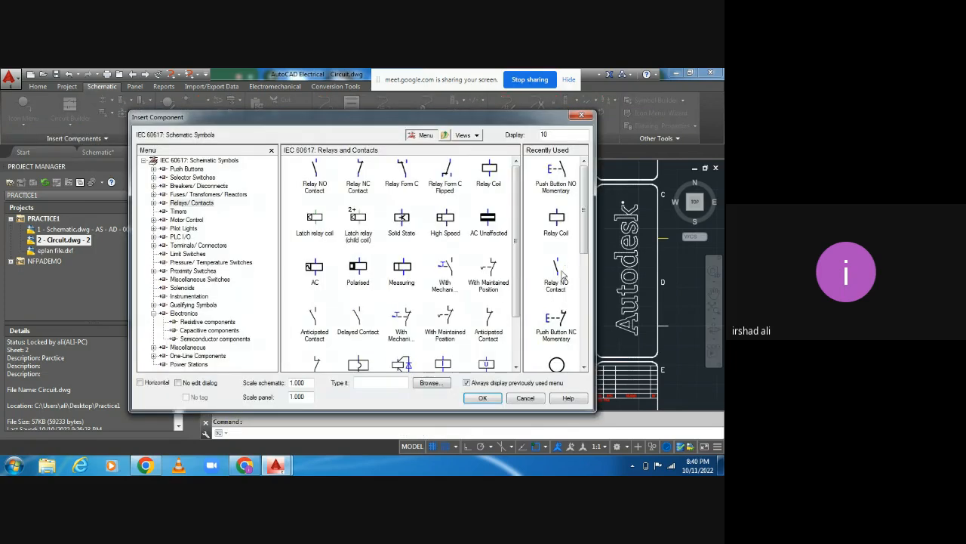
{"action": "left_click", "coordinate": [563, 277]}
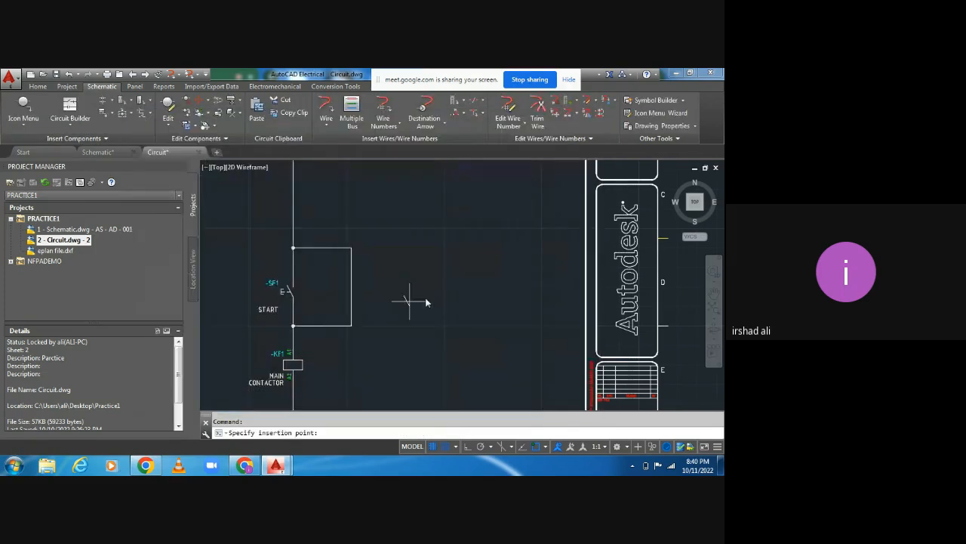
{"action": "left_click", "coordinate": [348, 292]}
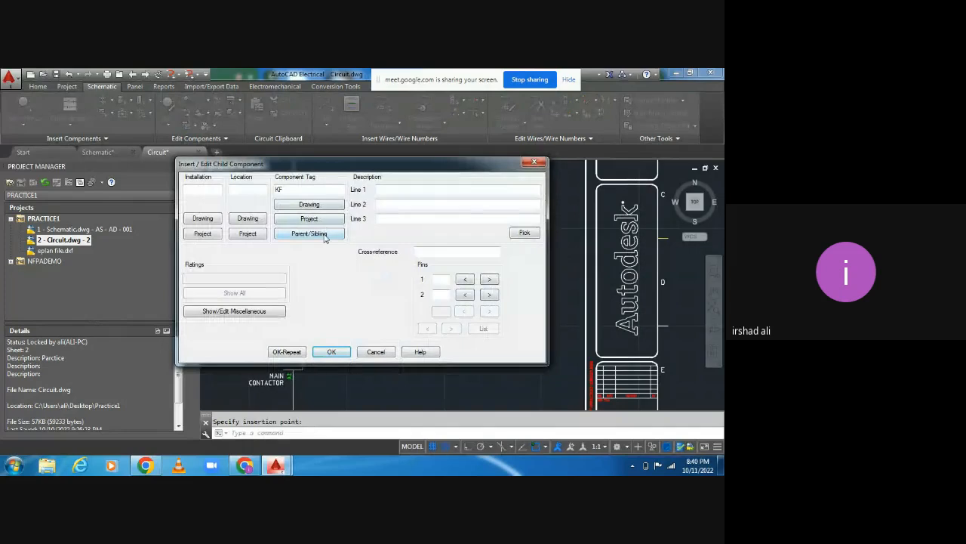
{"action": "left_click", "coordinate": [324, 237]}
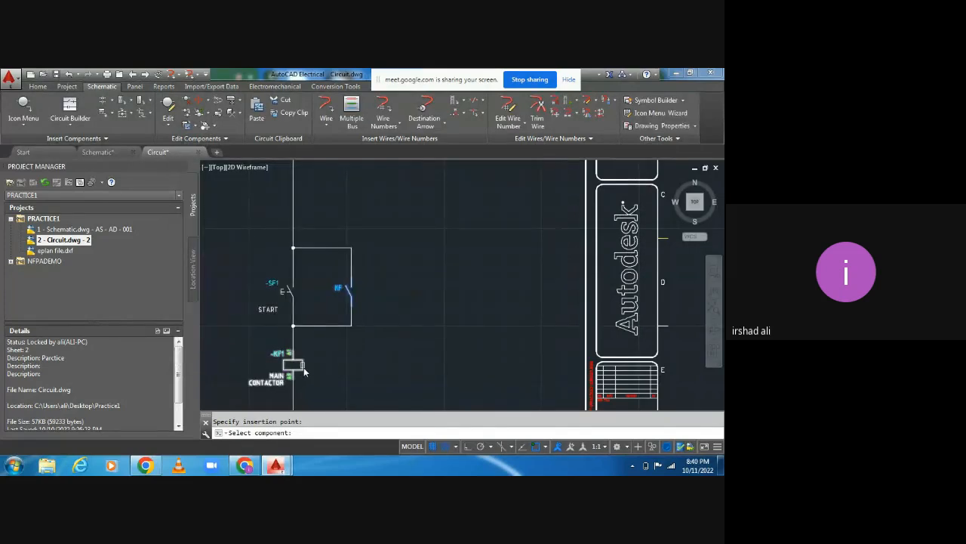
{"action": "left_click", "coordinate": [304, 367]}
{"action": "left_click", "coordinate": [330, 350]}
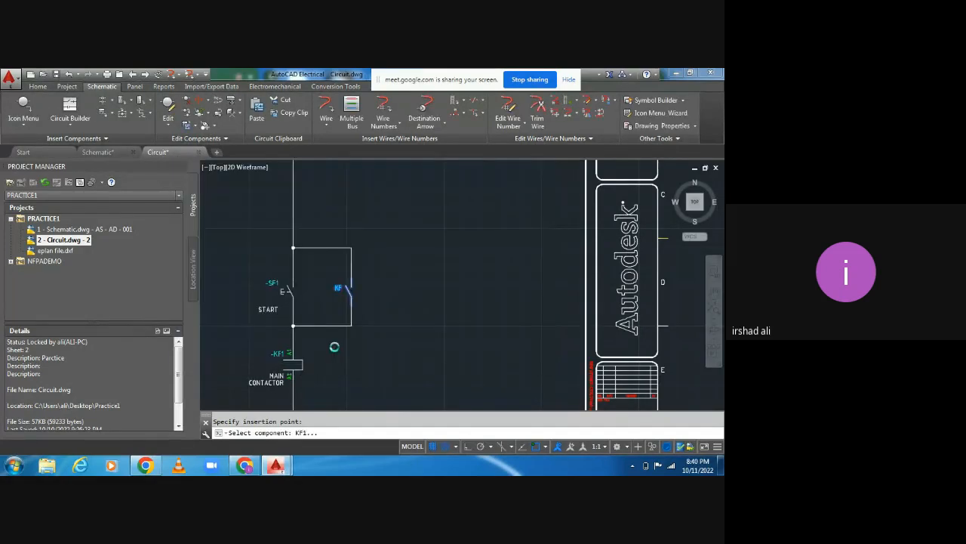
Open Schematic.dwg and insert a Relay NO contact on the first phase wire between MCB2 and the overload relay.
{"action": "mouse_move", "coordinate": [355, 345]}
{"action": "middle_mouse_down"}
{"action": "mouse_move", "coordinate": [416, 216]}
{"action": "mouse_move", "coordinate": [439, 303]}
{"action": "mouse_move", "coordinate": [425, 333]}
{"action": "middle_mouse_up"}
{"action": "scroll", "coordinate": [313, 290], "scroll_direction": "down", "scroll_amount": 3}
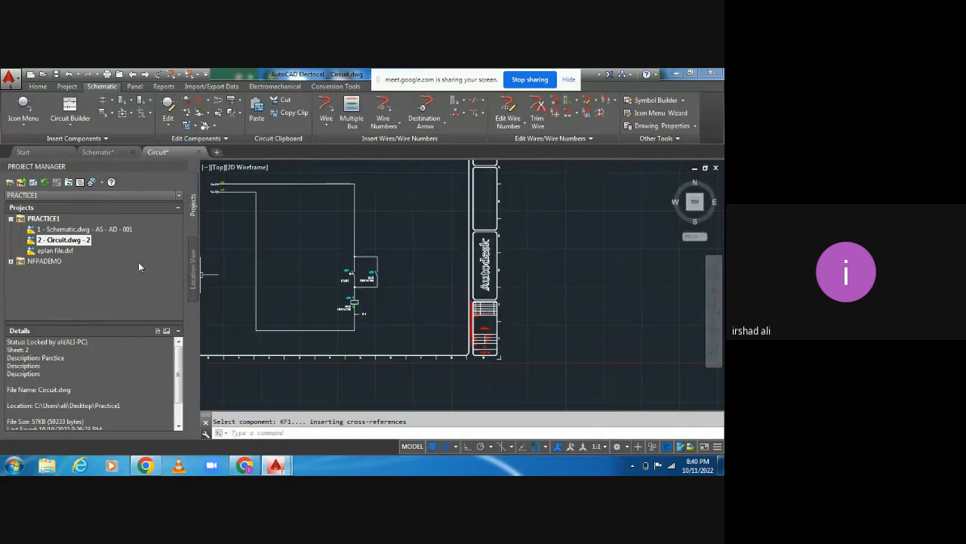
{"action": "double_click", "coordinate": [57, 230]}
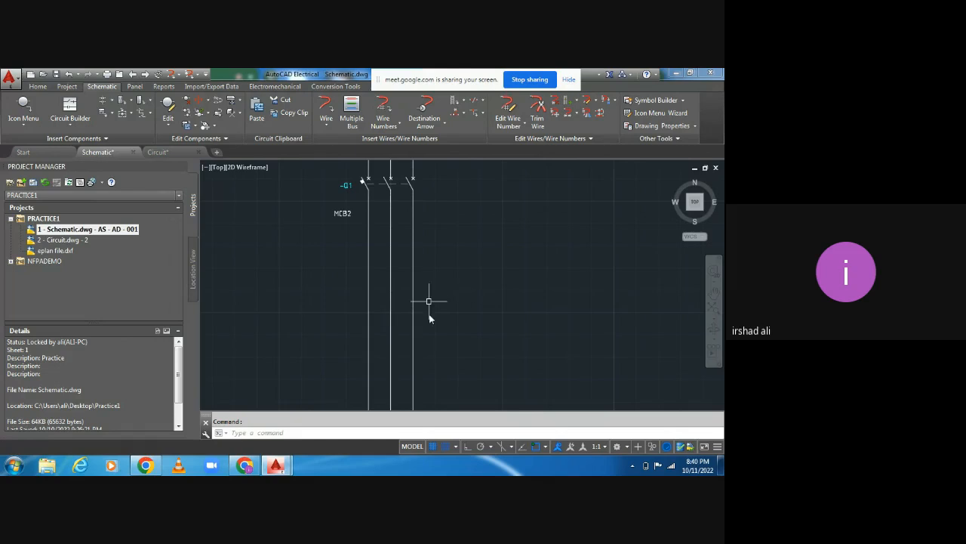
{"action": "middle_click_drag", "start_coordinate": [459, 309], "coordinate": [412, 287]}
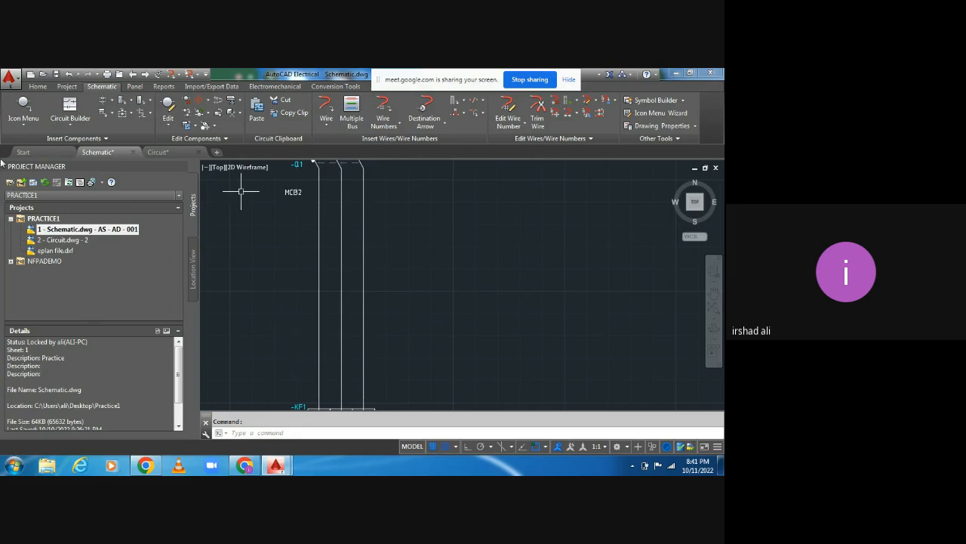
{"action": "left_click", "coordinate": [25, 125]}
{"action": "left_click", "coordinate": [35, 143]}
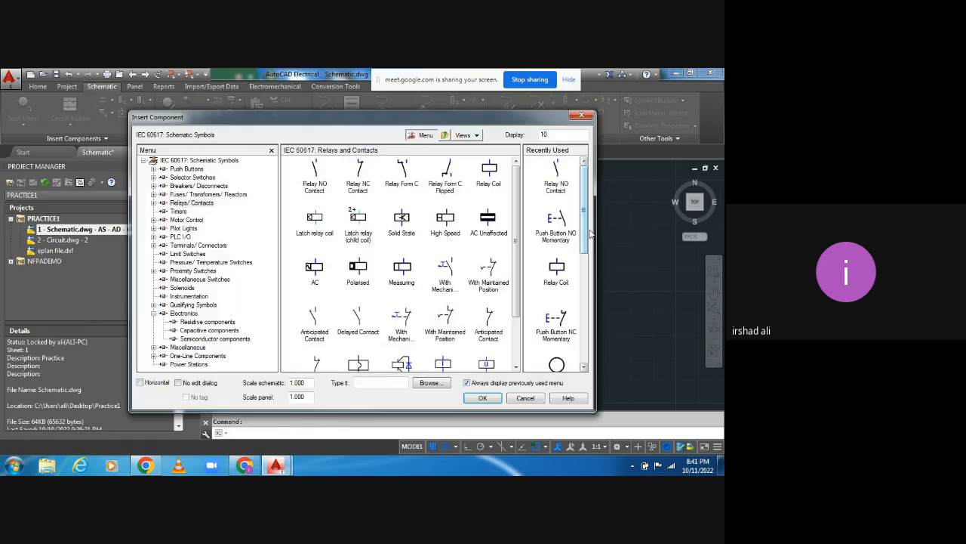
{"action": "left_click", "coordinate": [561, 172]}
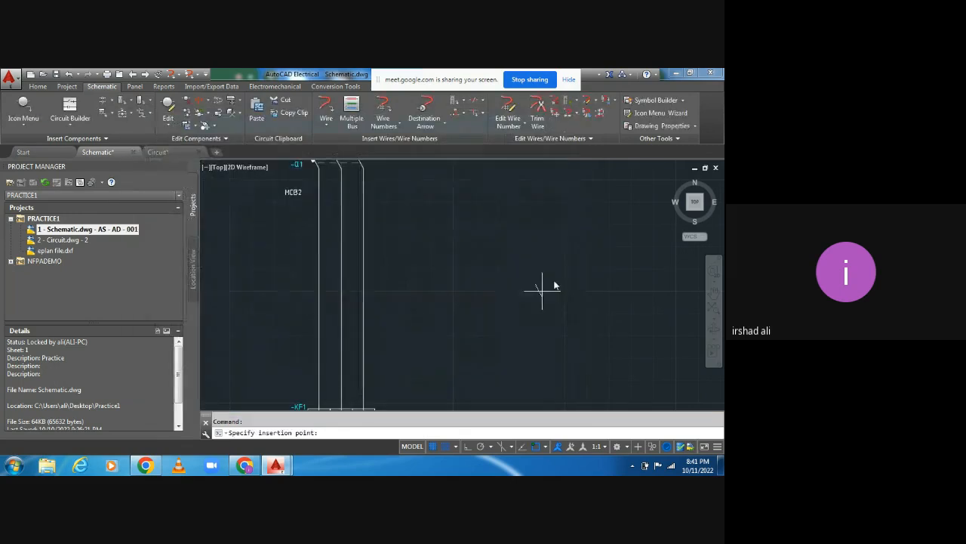
{"action": "left_click", "coordinate": [319, 297]}
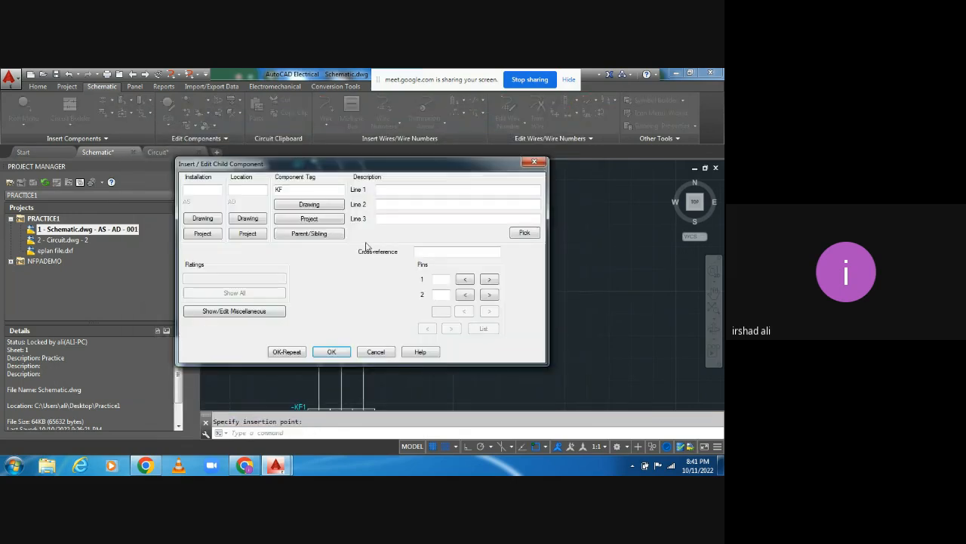
Try to link the new phase-wire contact to a parent component by picking it in the drawing.
{"action": "left_click", "coordinate": [312, 234]}
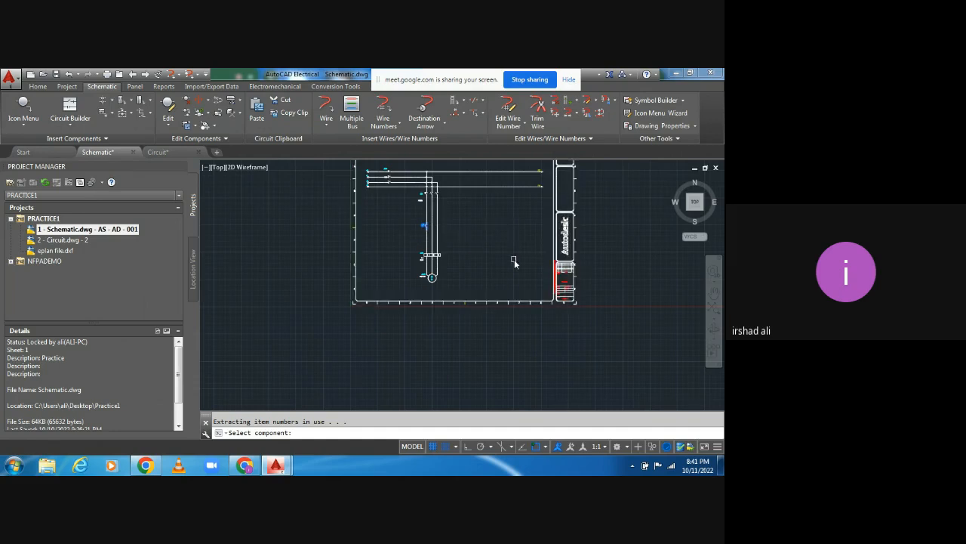
{"action": "middle_click_drag", "start_coordinate": [514, 261], "coordinate": [511, 290]}
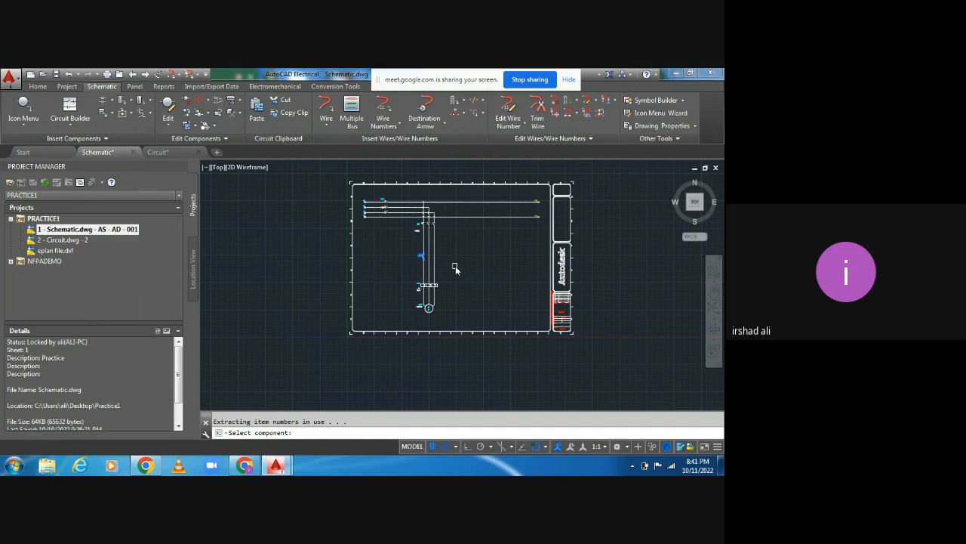
{"action": "key", "text": "Escape"}
Edit the new contact on the first phase wire and assign it to the -KF1 MAIN CONTACTOR from the project's component list.
{"action": "scroll", "coordinate": [411, 249], "scroll_direction": "up", "scroll_amount": 6}
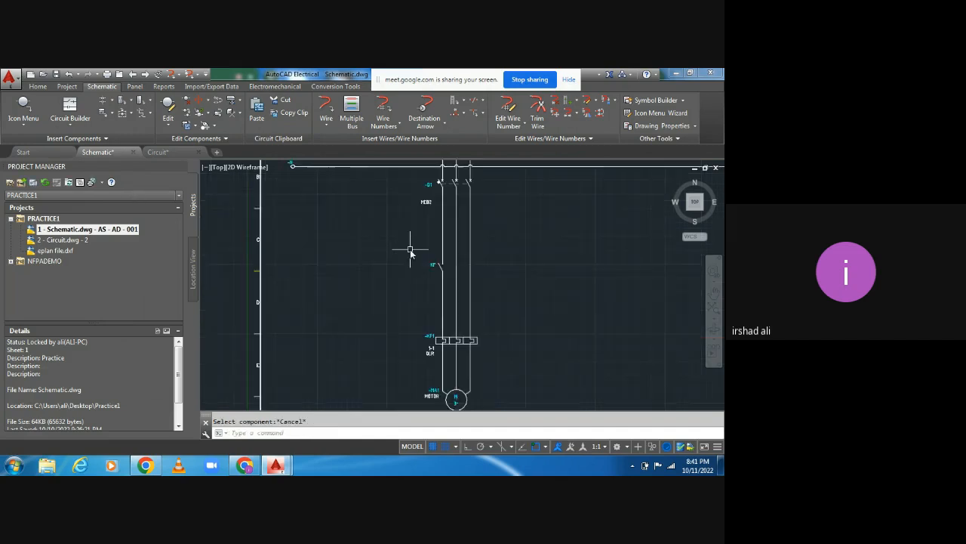
{"action": "double_click", "coordinate": [458, 277]}
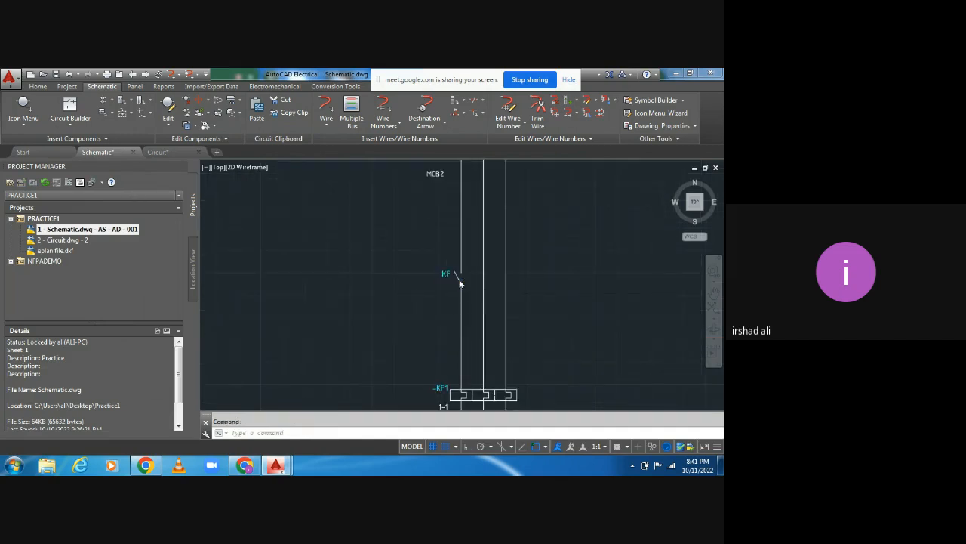
{"action": "key", "text": "Escape"}
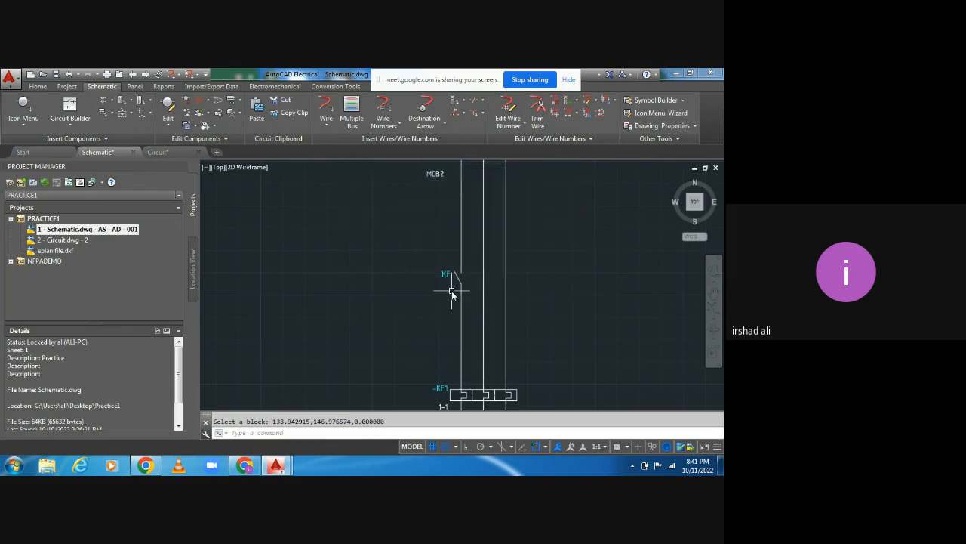
{"action": "right_click", "coordinate": [459, 276]}
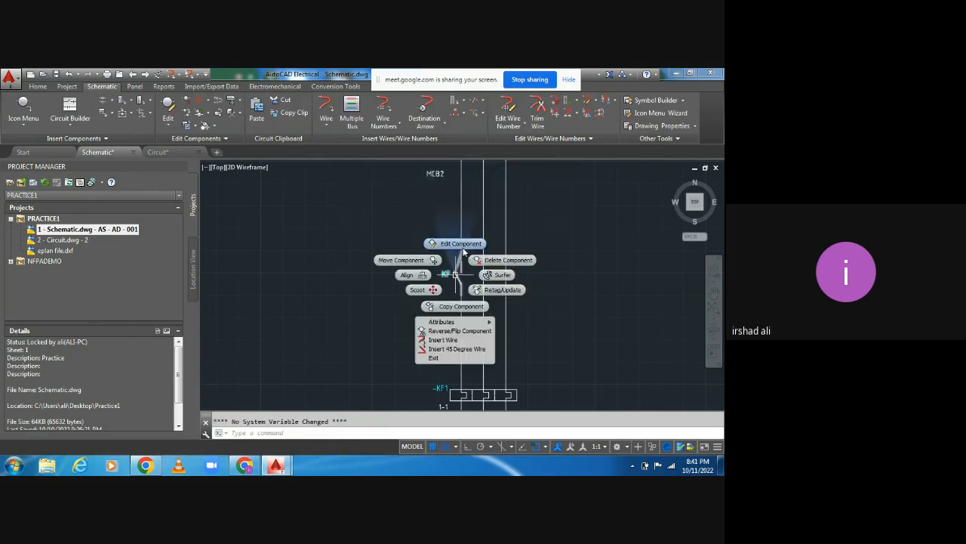
{"action": "left_click", "coordinate": [461, 241]}
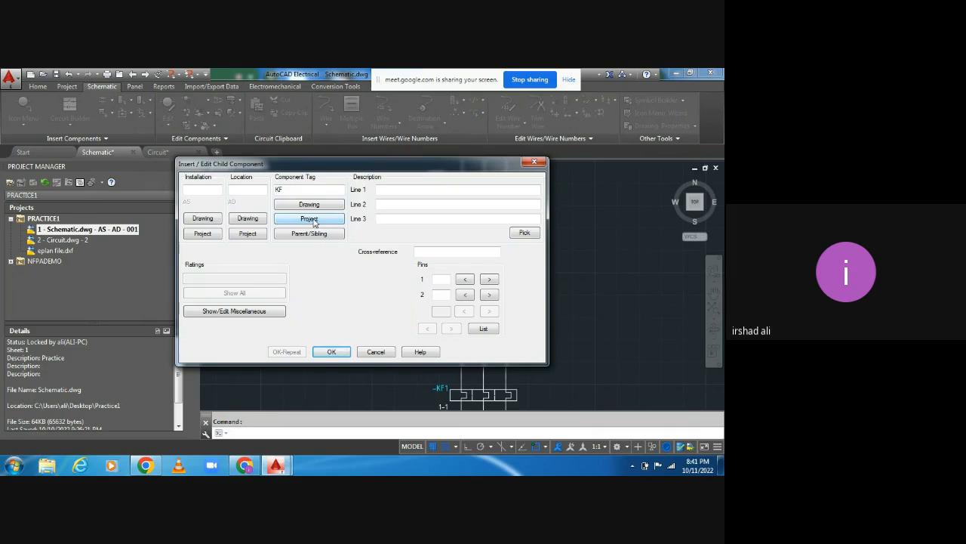
{"action": "left_click", "coordinate": [313, 220]}
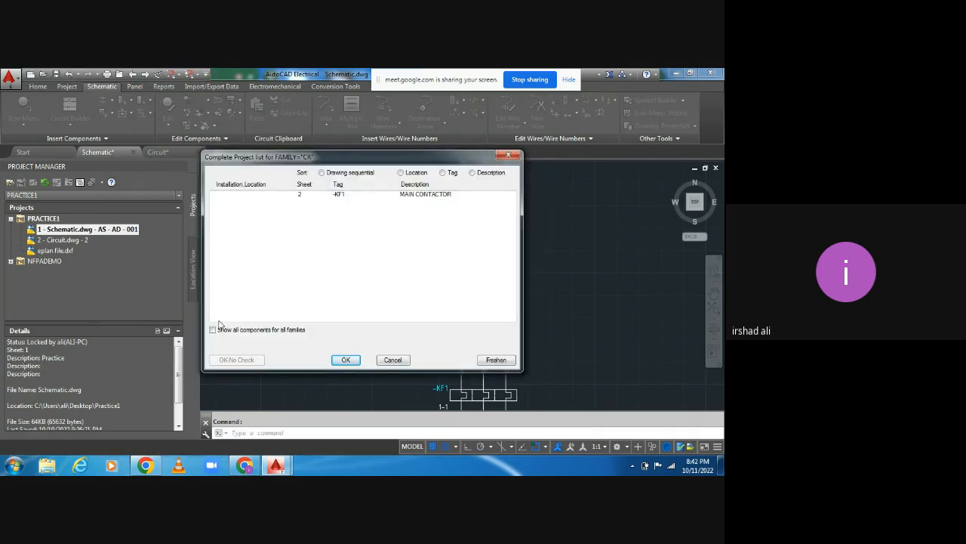
{"action": "left_click", "coordinate": [416, 194]}
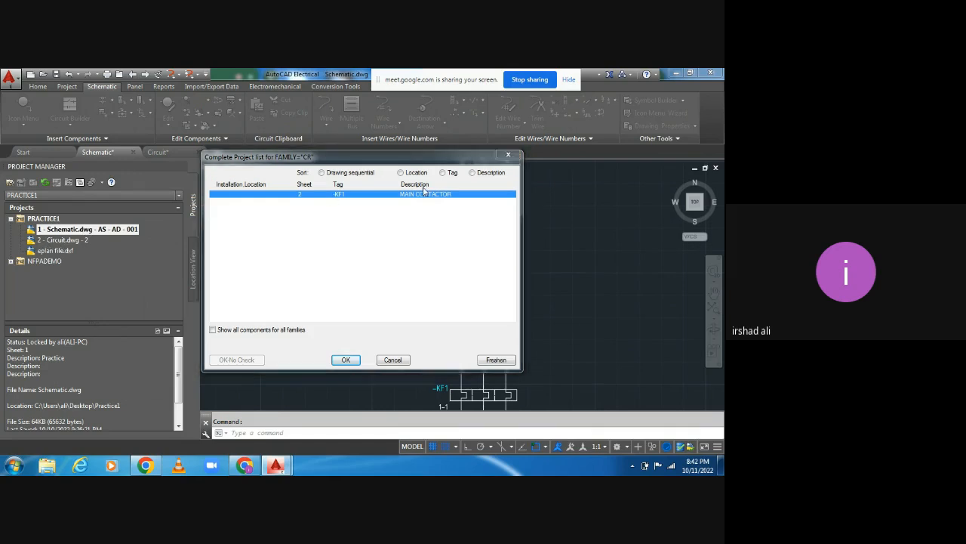
{"action": "left_click", "coordinate": [345, 360]}
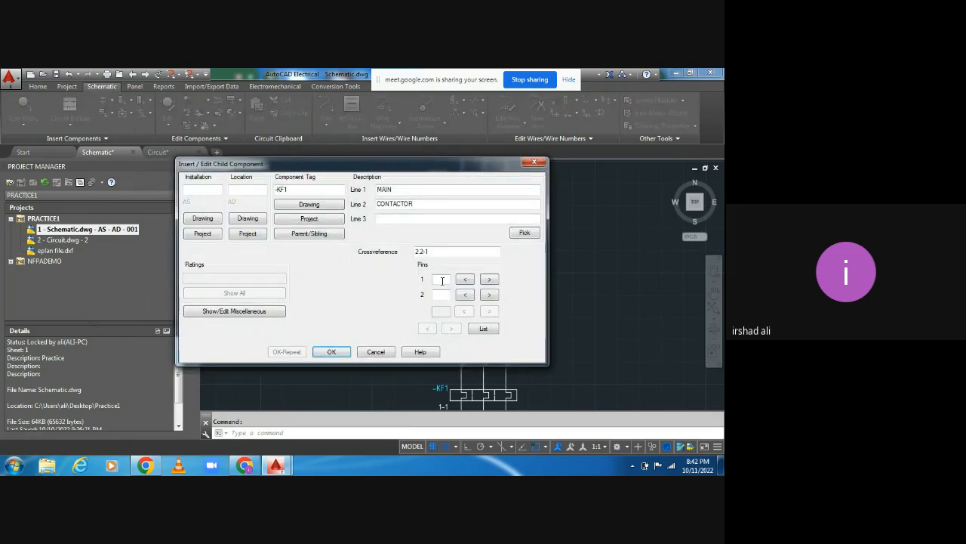
Set the phase-wire contact's pins to 1 and 2 and accept the component edit.
{"action": "left_click", "coordinate": [441, 296]}
{"action": "type", "text": "2"}
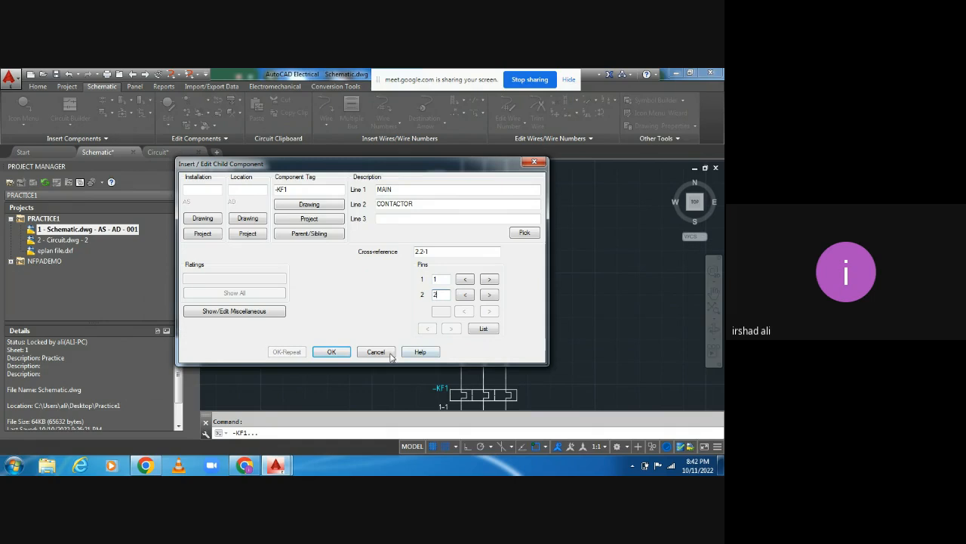
{"action": "left_click", "coordinate": [331, 352]}
Compare the cross-reference labels of the contactor coil in Circuit.dwg and the phase-wire contact in Schematic.dwg.
{"action": "scroll", "coordinate": [429, 276], "scroll_direction": "up", "scroll_amount": 4}
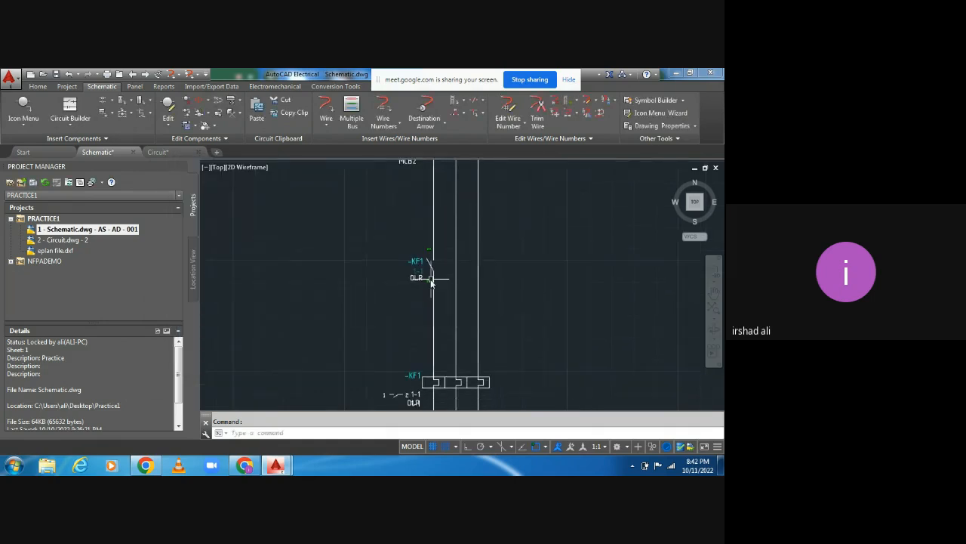
{"action": "double_click", "coordinate": [62, 240]}
{"action": "scroll", "coordinate": [464, 325], "scroll_direction": "up", "scroll_amount": 3}
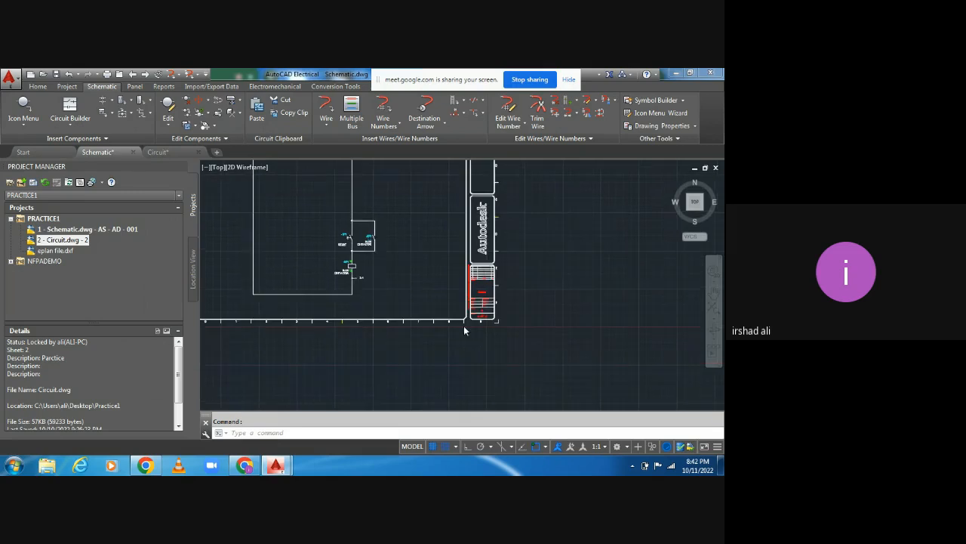
{"action": "scroll", "coordinate": [411, 279], "scroll_direction": "up", "scroll_amount": 2}
{"action": "middle_click_drag", "start_coordinate": [411, 282], "coordinate": [437, 356]}
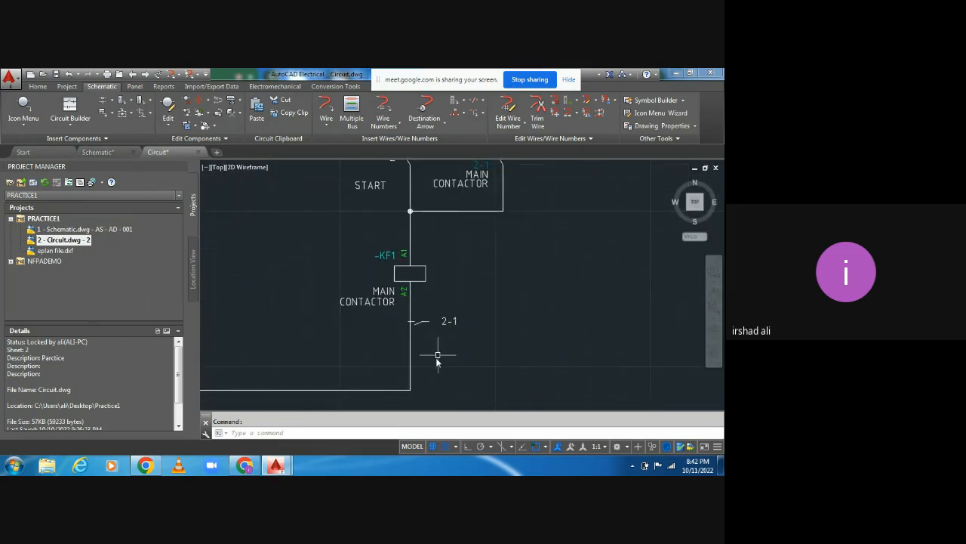
{"action": "double_click", "coordinate": [66, 230]}
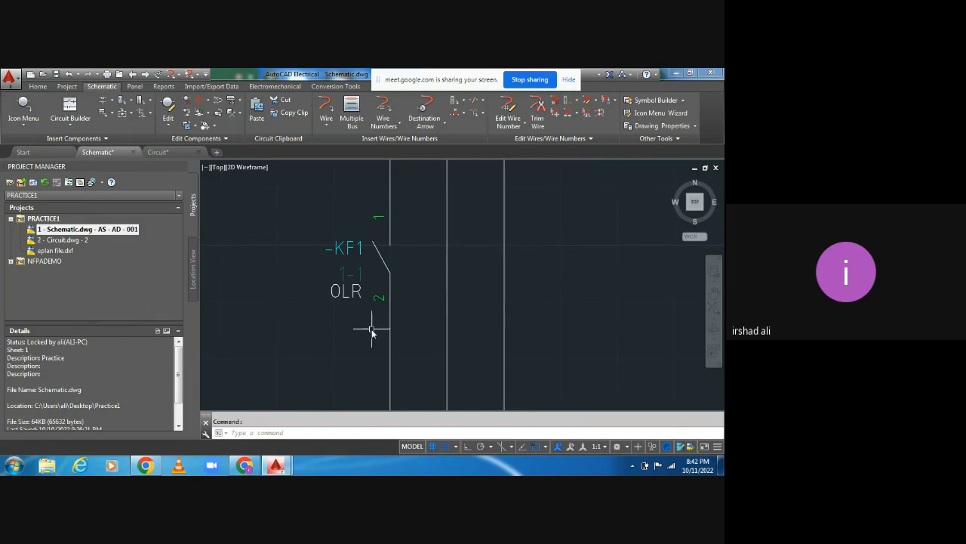
{"action": "scroll", "coordinate": [371, 330], "scroll_direction": "down", "scroll_amount": 1}
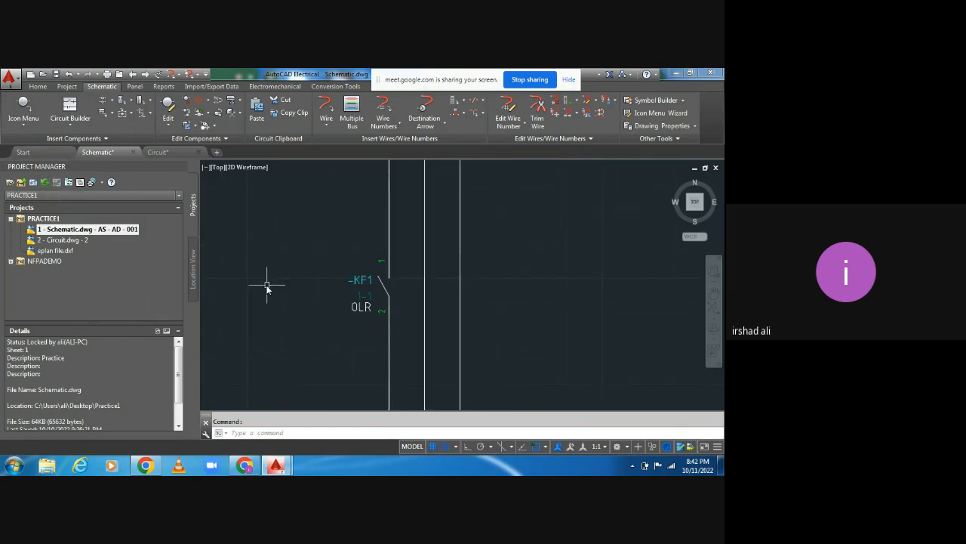
{"action": "double_click", "coordinate": [83, 240]}
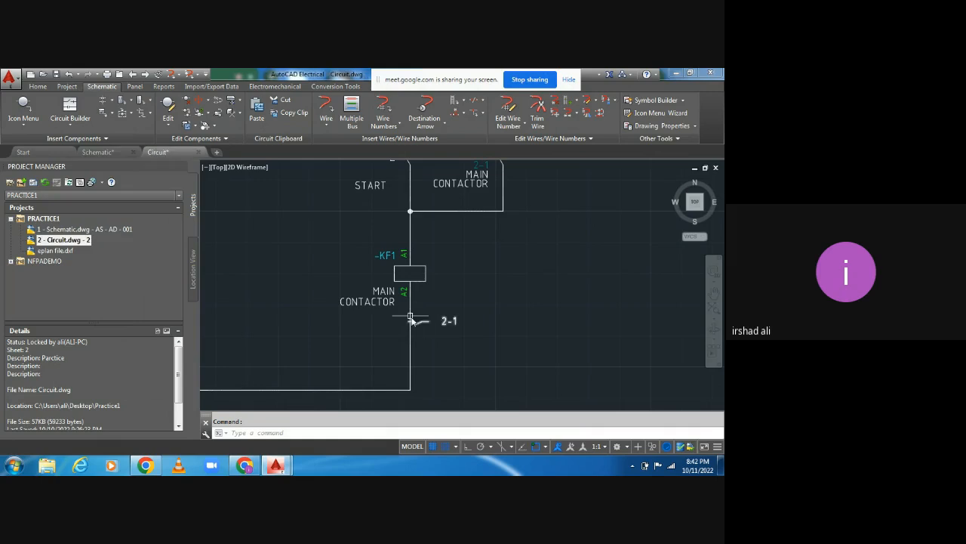
{"action": "double_click", "coordinate": [68, 229]}
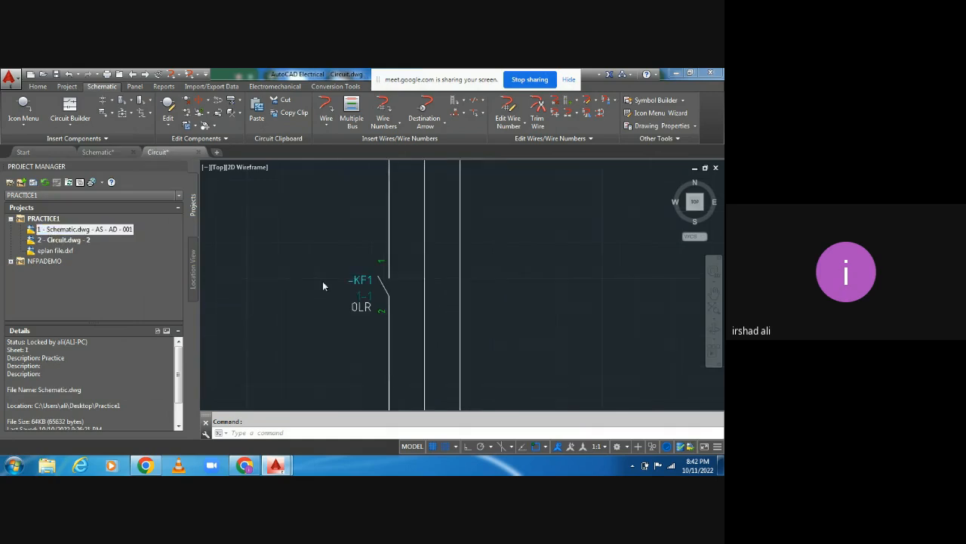
{"action": "middle_click_drag", "start_coordinate": [368, 296], "coordinate": [294, 250]}
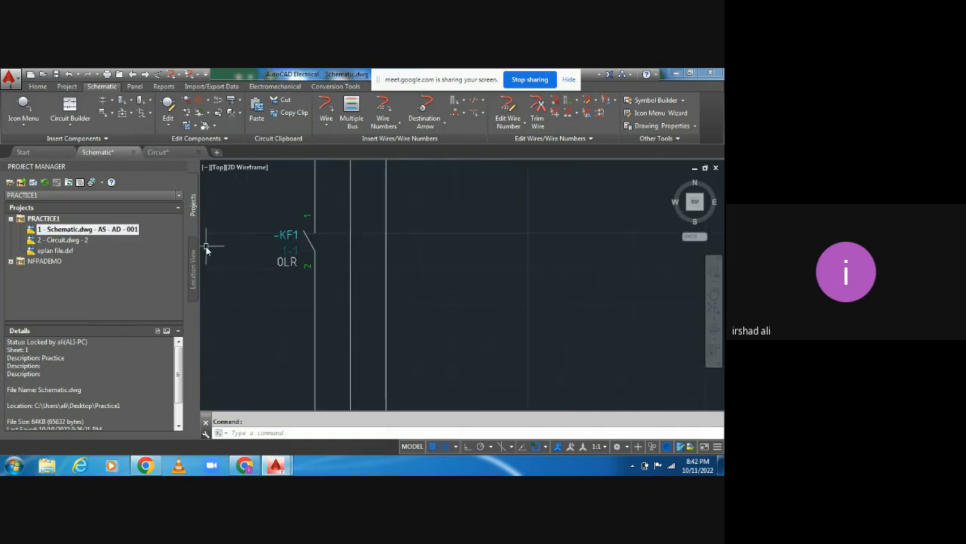
Surf the references of the KF1 main contactor coil in Circuit.dwg and inspect the surrounding control circuit.
{"action": "double_click", "coordinate": [54, 240]}
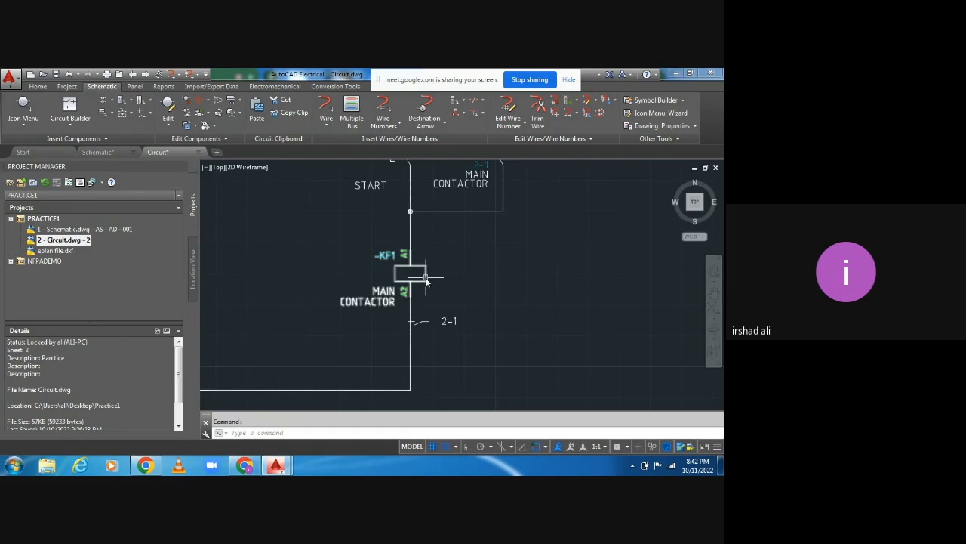
{"action": "right_click", "coordinate": [427, 280]}
{"action": "left_click", "coordinate": [470, 277]}
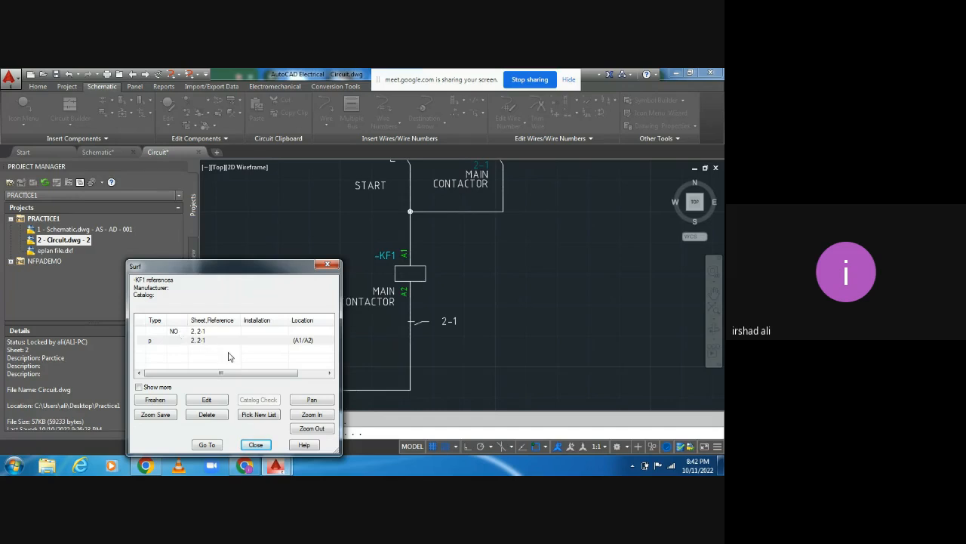
{"action": "left_click", "coordinate": [256, 444]}
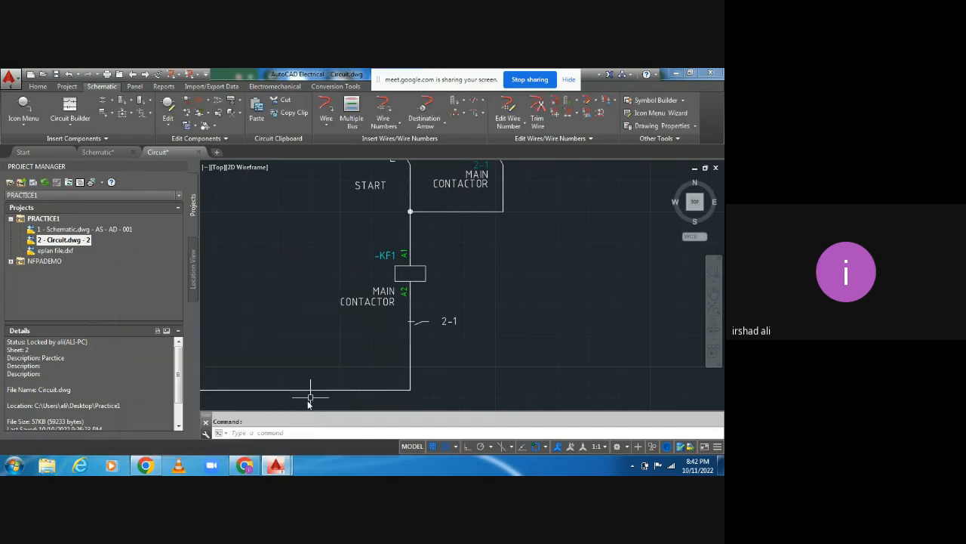
{"action": "mouse_move", "coordinate": [308, 395]}
{"action": "middle_mouse_down"}
{"action": "mouse_move", "coordinate": [470, 330]}
{"action": "mouse_move", "coordinate": [485, 338]}
{"action": "middle_mouse_up"}
{"action": "scroll", "coordinate": [485, 338], "scroll_direction": "down", "scroll_amount": 5}
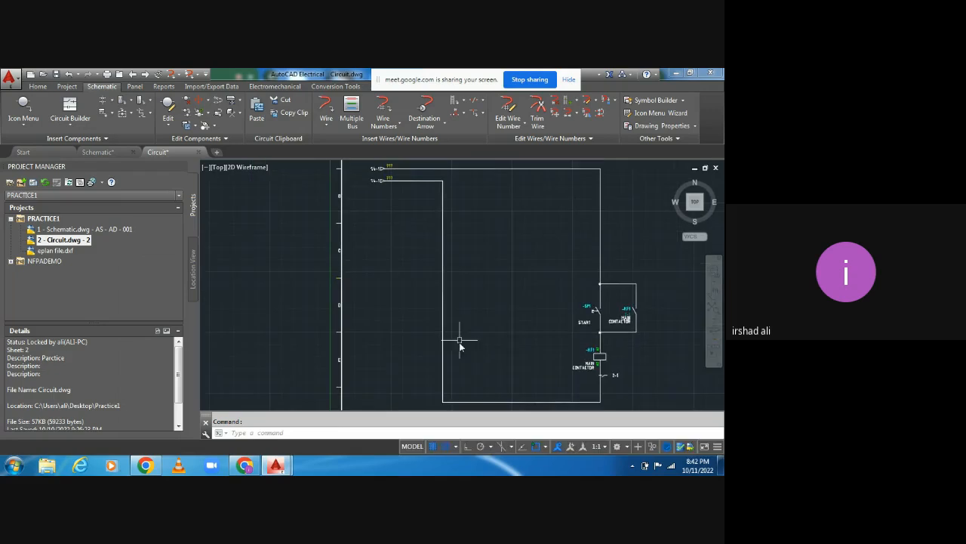
{"action": "scroll", "coordinate": [602, 356], "scroll_direction": "up", "scroll_amount": 4}
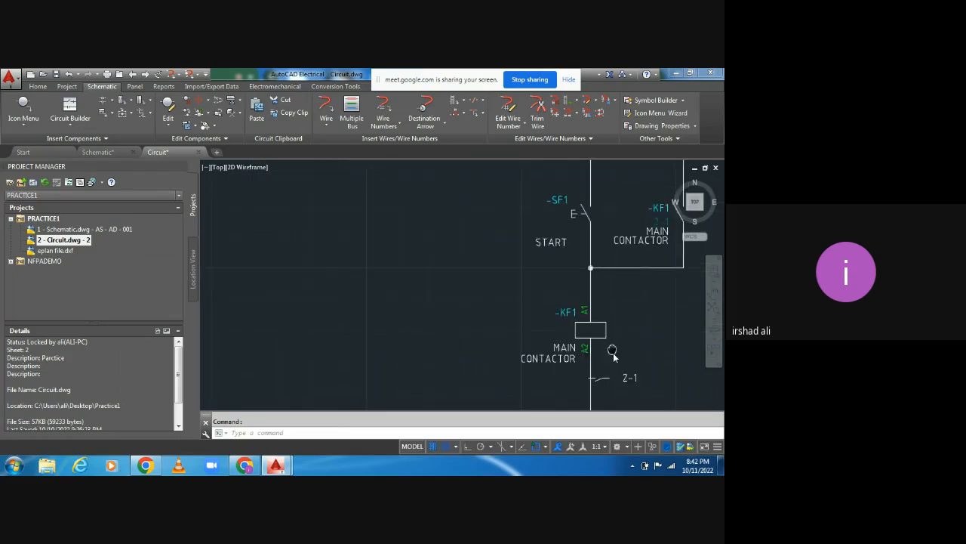
Return to Schematic.dwg and surf the references of the KF1 contact on the first phase wire.
{"action": "left_click", "coordinate": [61, 236]}
{"action": "double_click", "coordinate": [64, 229]}
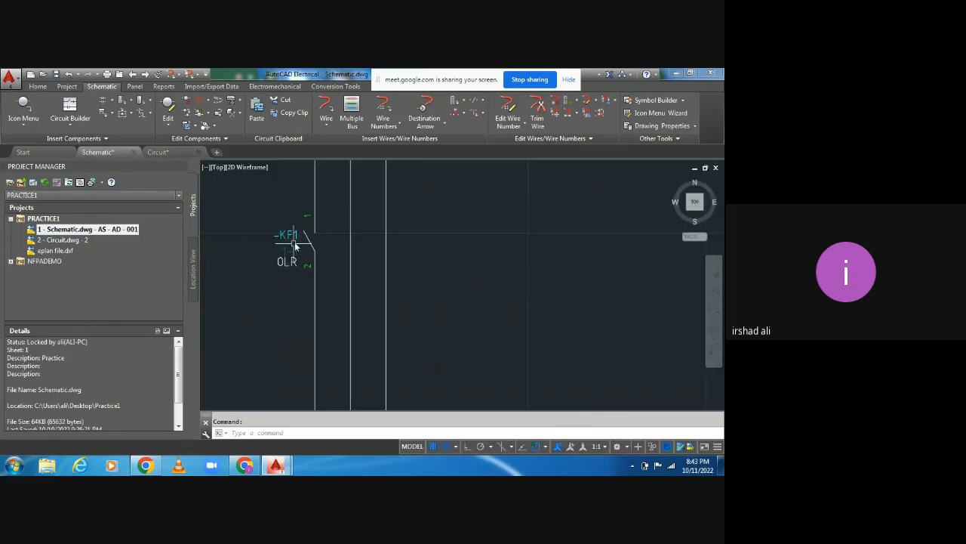
{"action": "right_click", "coordinate": [310, 241]}
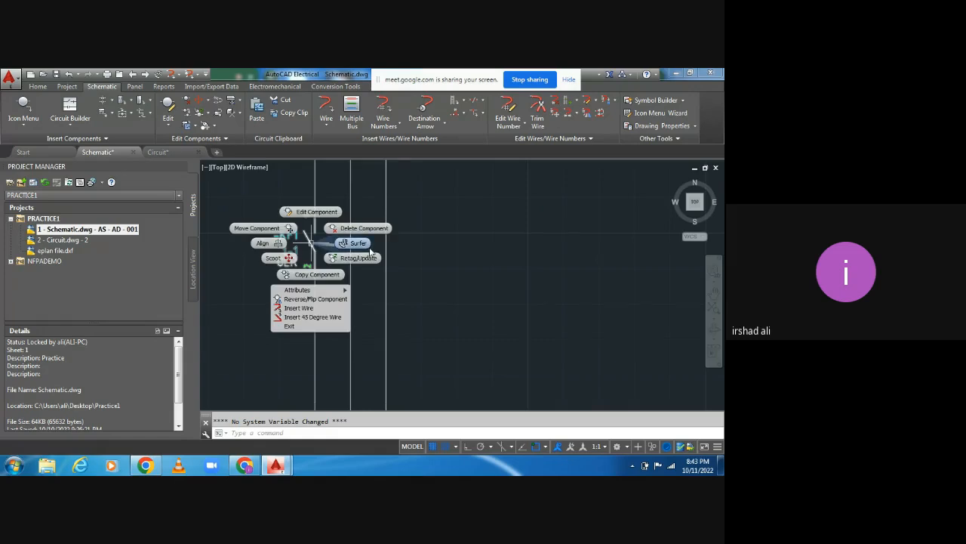
{"action": "left_click", "coordinate": [373, 253]}
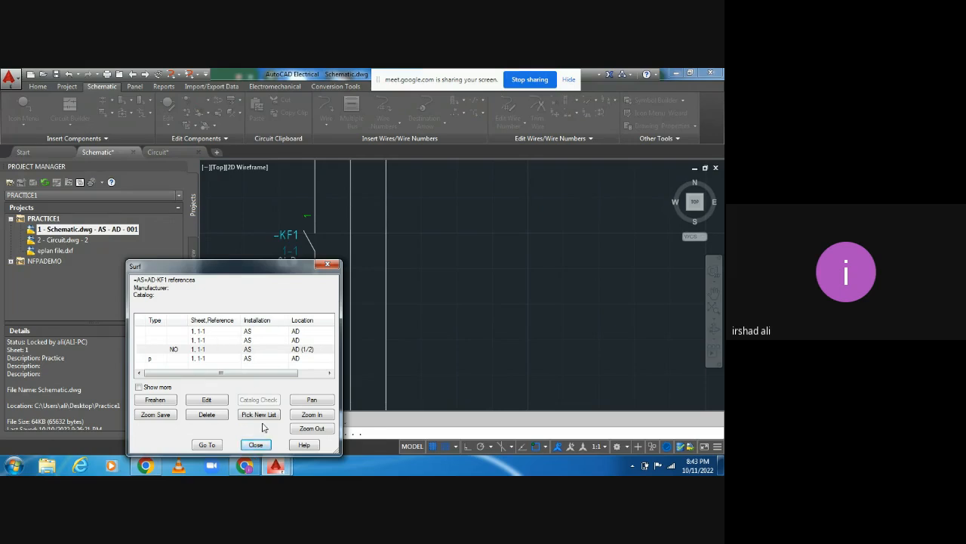
{"action": "left_click", "coordinate": [262, 447]}
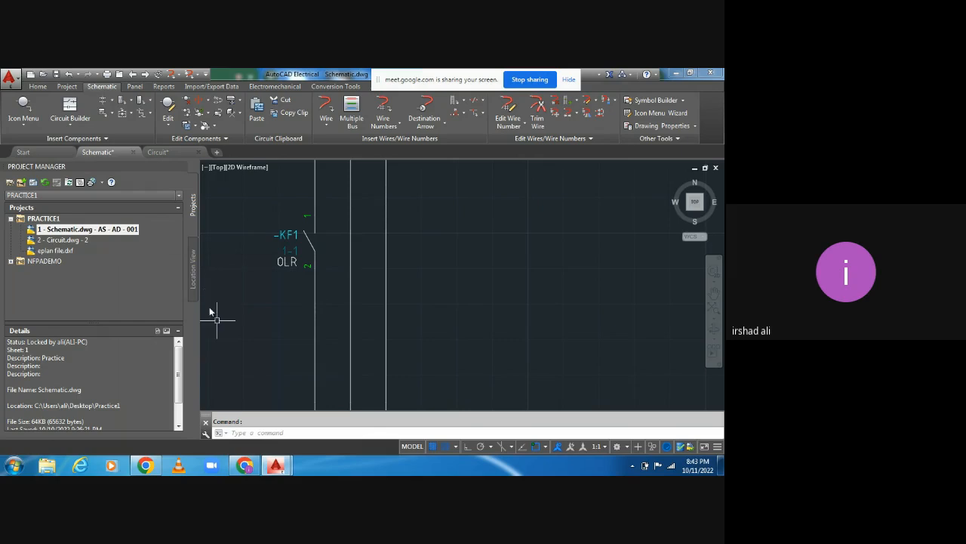
Run a project-wide update on all drawings without component retag, covering component cross-references, wire numbers and signal tags, and ladder reference resequencing.
{"action": "left_click", "coordinate": [68, 183]}
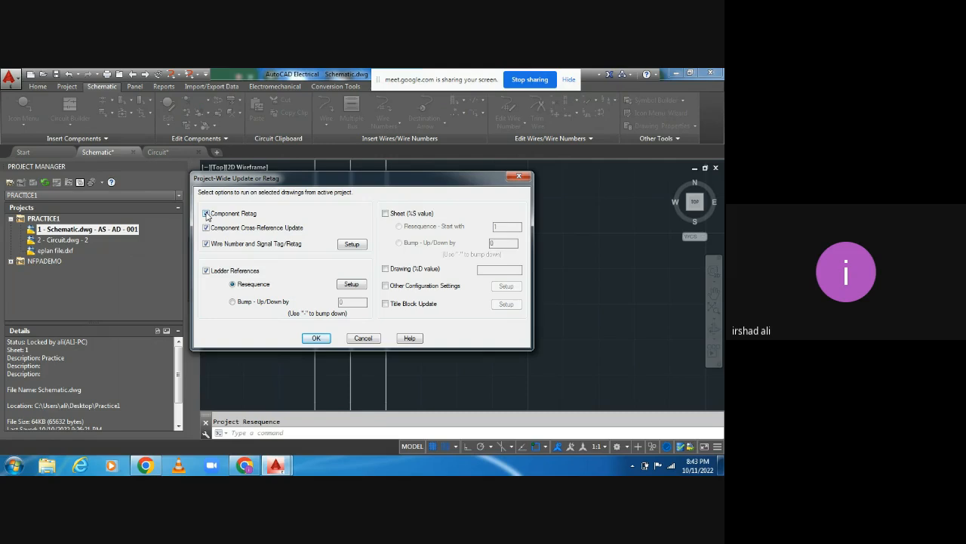
{"action": "left_click", "coordinate": [316, 337]}
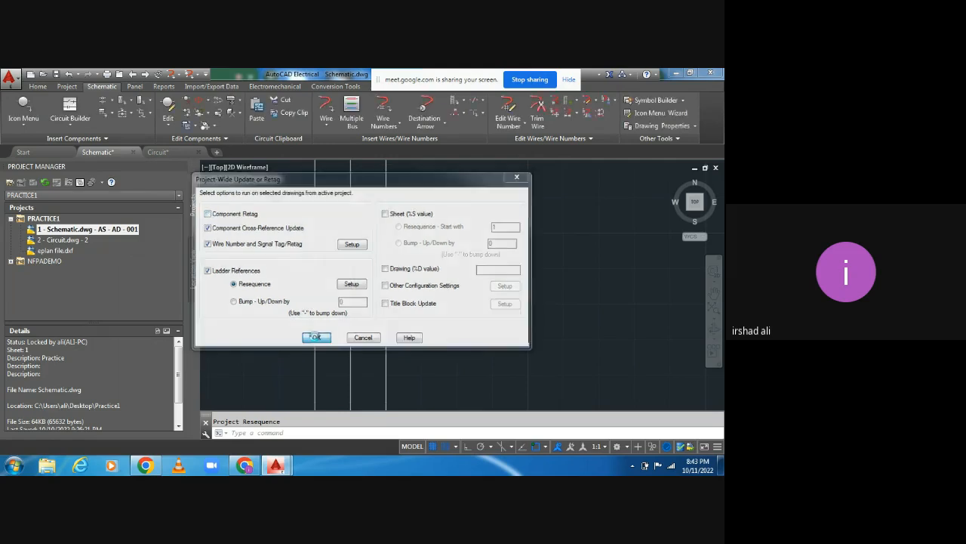
{"action": "left_click", "coordinate": [224, 263]}
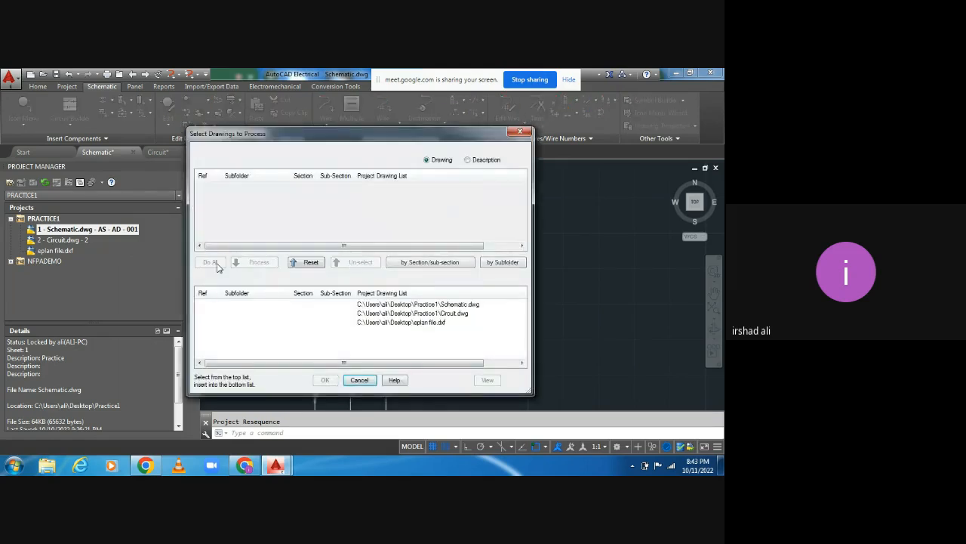
{"action": "left_click", "coordinate": [325, 379]}
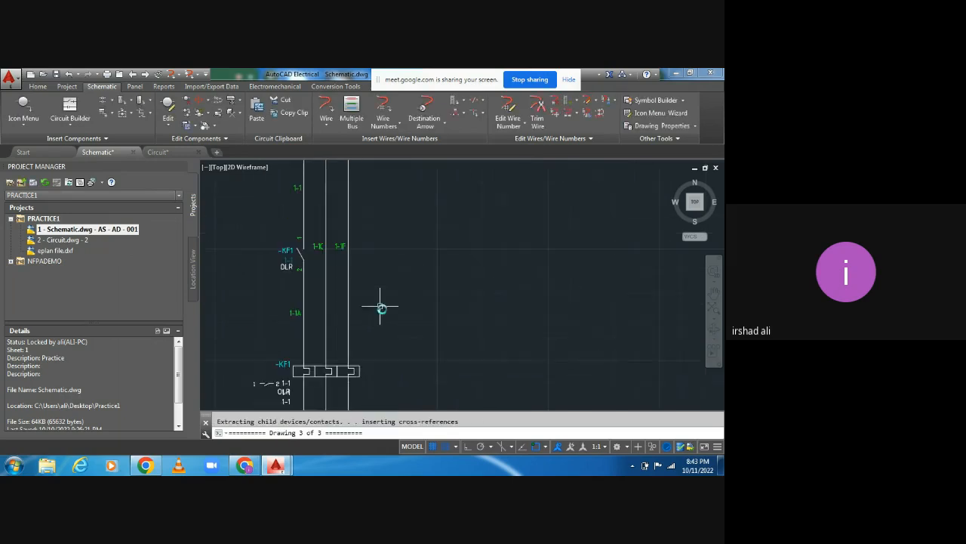
Surf the KF1 coil's references in Circuit.dwg again and go to its NO contact beside START.
{"action": "double_click", "coordinate": [76, 239]}
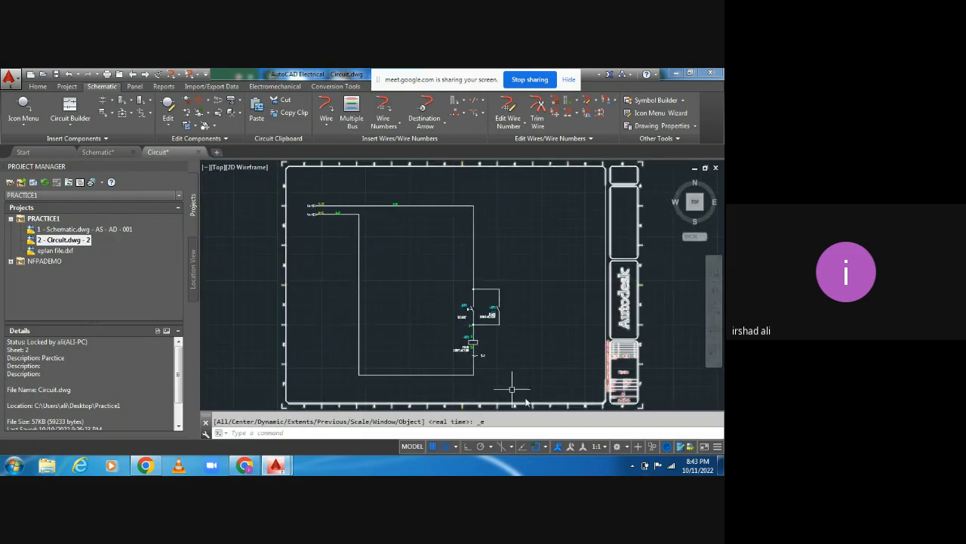
{"action": "scroll", "coordinate": [468, 342], "scroll_direction": "up", "scroll_amount": 4}
{"action": "scroll", "coordinate": [543, 366], "scroll_direction": "up", "scroll_amount": 5}
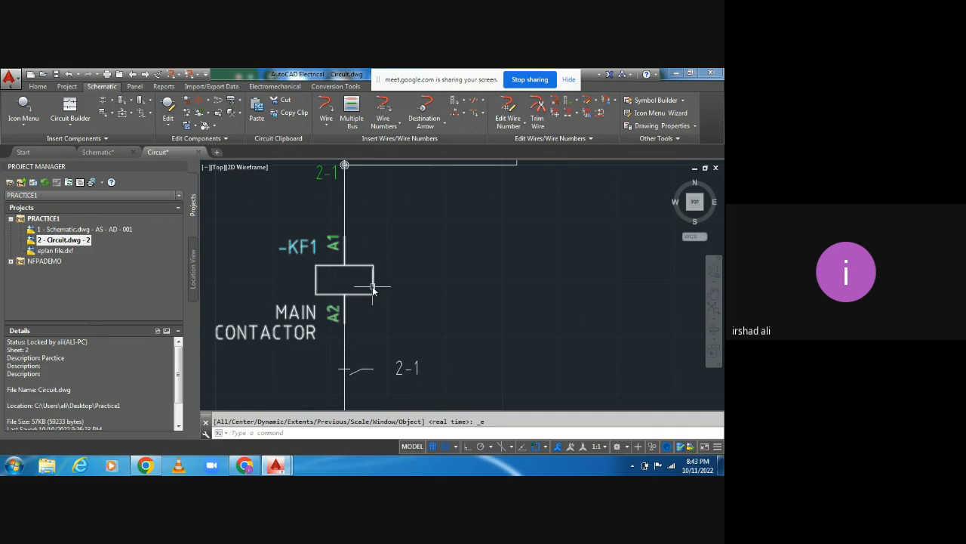
{"action": "right_click", "coordinate": [374, 288]}
{"action": "left_click", "coordinate": [412, 291]}
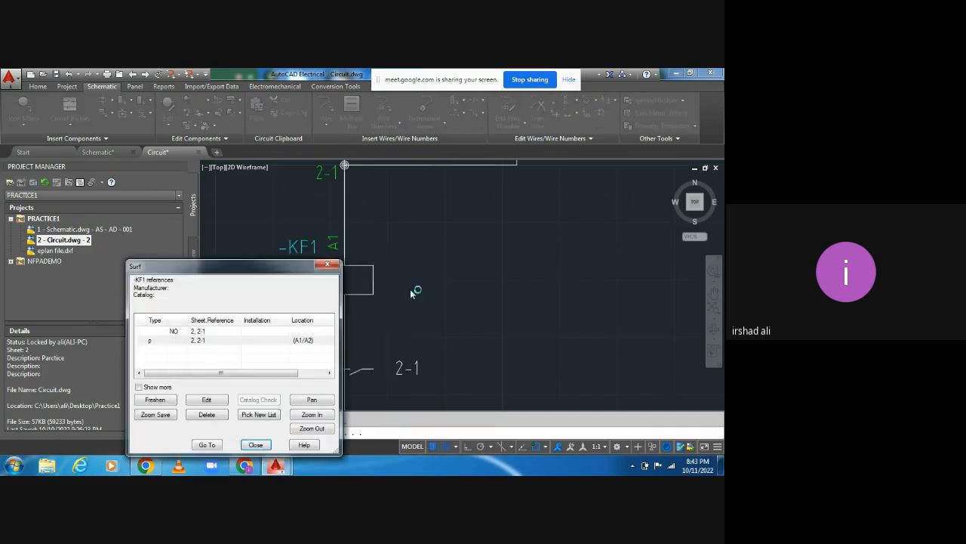
{"action": "left_click", "coordinate": [208, 444]}
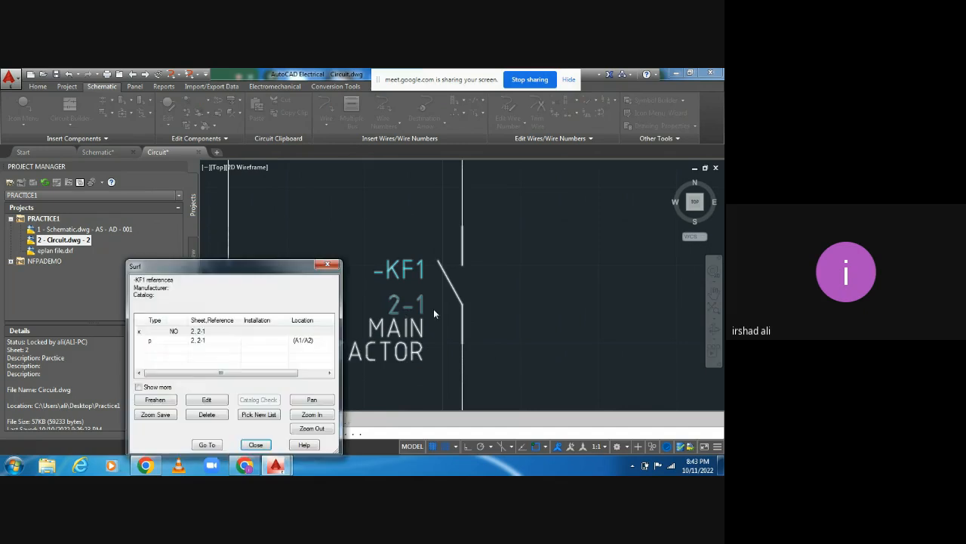
{"action": "left_click", "coordinate": [327, 264]}
{"action": "middle_click_drag", "start_coordinate": [317, 275], "coordinate": [423, 289]}
{"action": "left_click", "coordinate": [80, 229]}
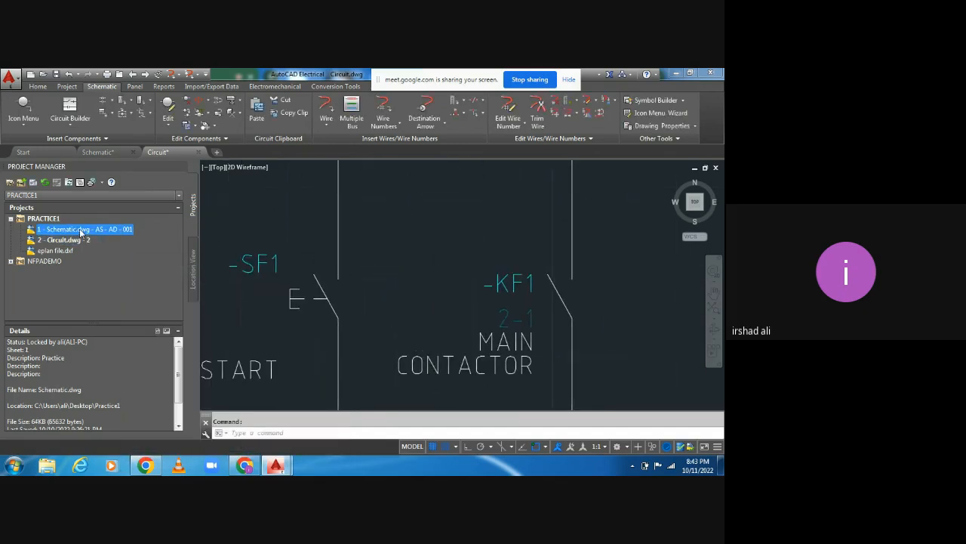
Switch to Schematic.dwg and undo the wire numbering and the tag and pin assignment of the contact on the first phase wire.
{"action": "double_click", "coordinate": [80, 231]}
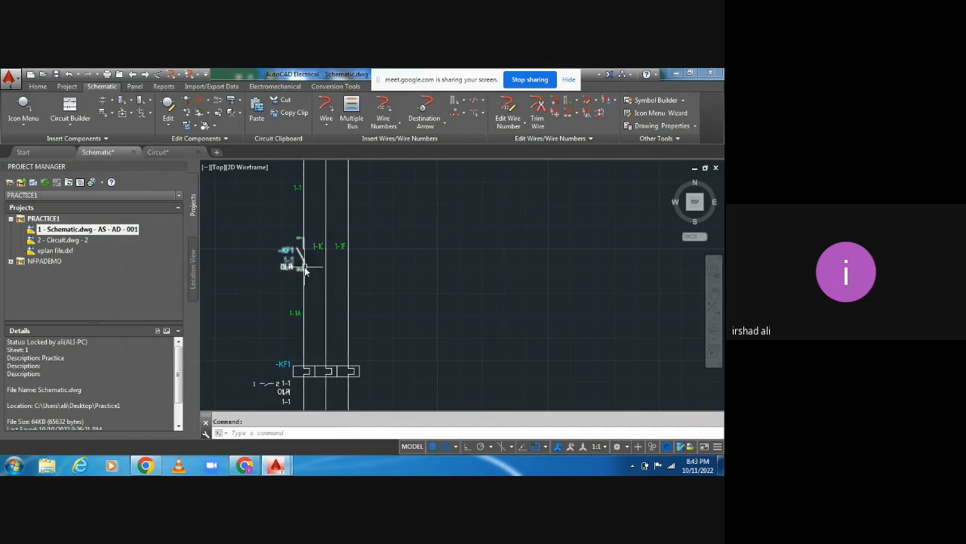
{"action": "left_click", "coordinate": [285, 281]}
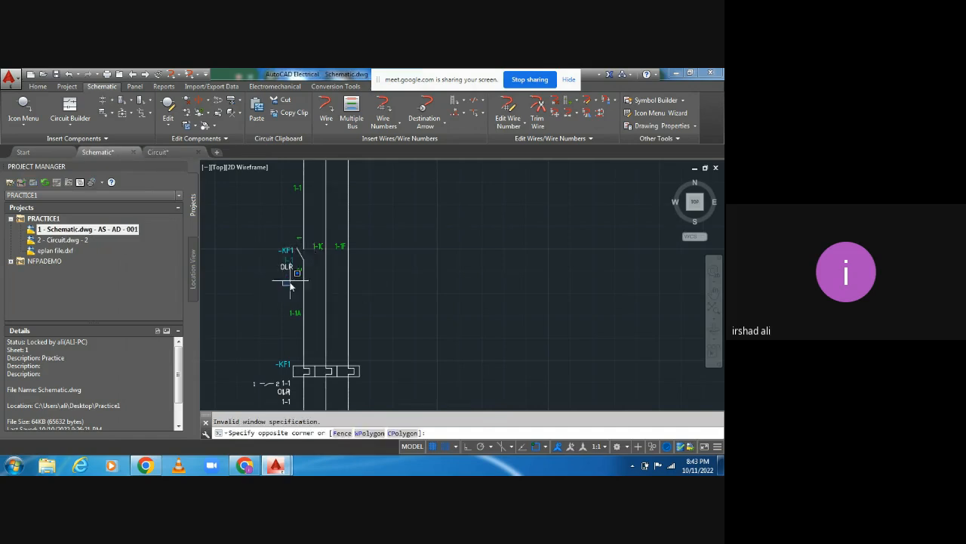
{"action": "key", "text": "Escape"}
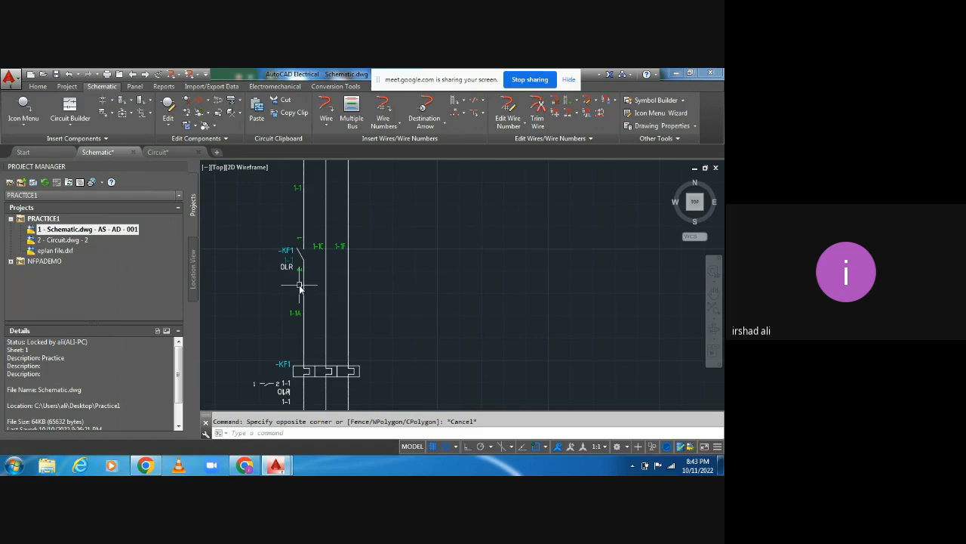
{"action": "key", "text": "ctrl+z"}
{"action": "key", "text": "ctrl+z"}
{"action": "key", "text": "ctrl+z"}
{"action": "key", "text": "ctrl+z"}
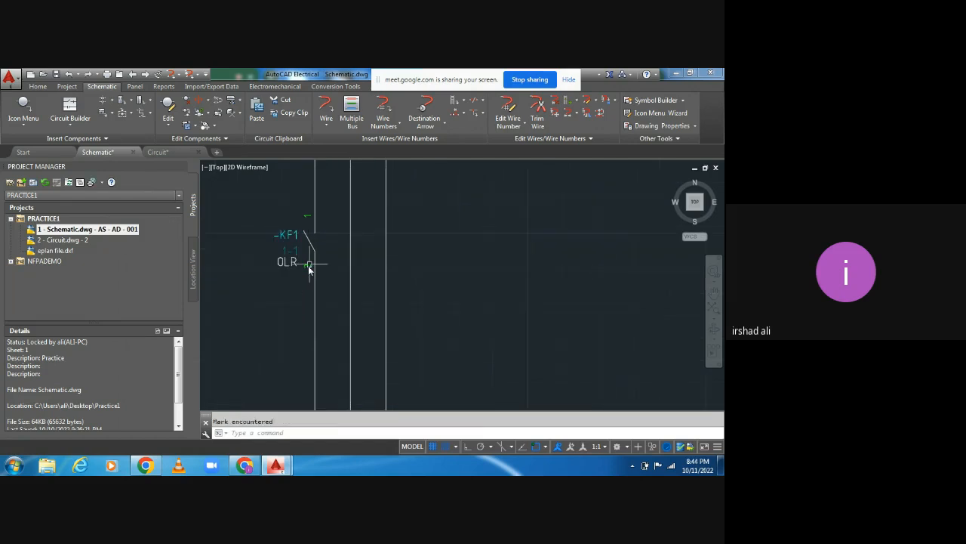
{"action": "key", "text": "ctrl+z"}
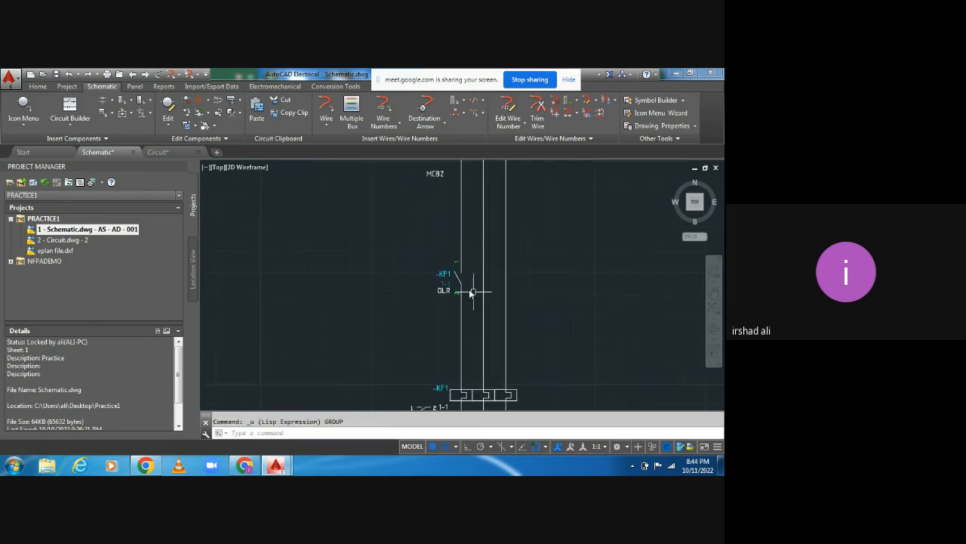
{"action": "key", "text": "ctrl+z"}
{"action": "key", "text": "ctrl+z"}
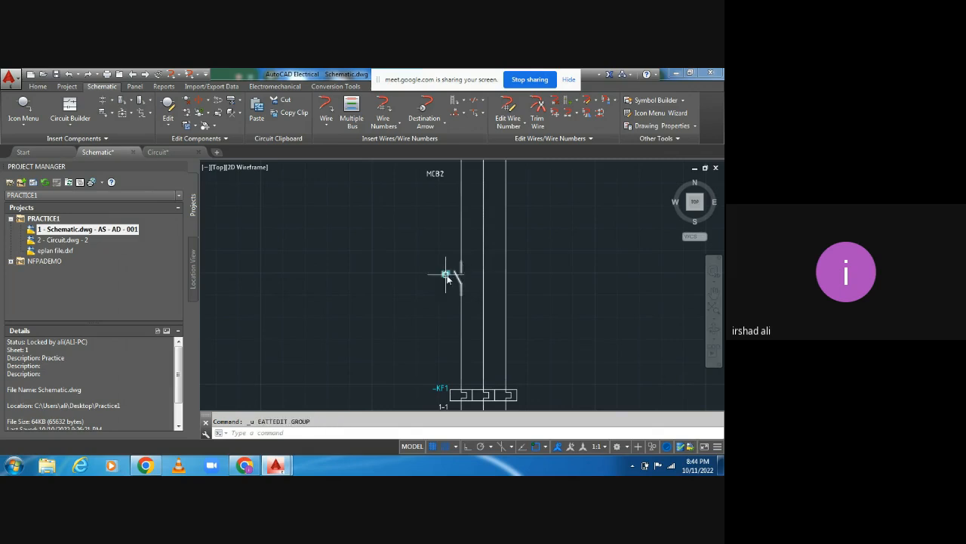
Try to link the first phase wire's contact to the sheet 2 -KF1 MAIN CONTACTOR, picked from the all-families project list, saving the drawing when asked.
{"action": "right_click", "coordinate": [446, 274]}
{"action": "left_click", "coordinate": [442, 244]}
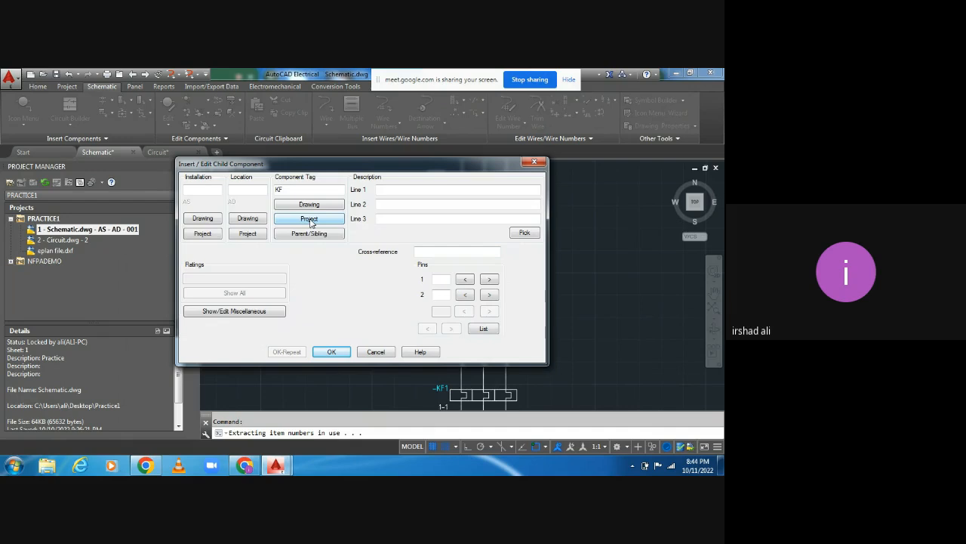
{"action": "left_click", "coordinate": [309, 219]}
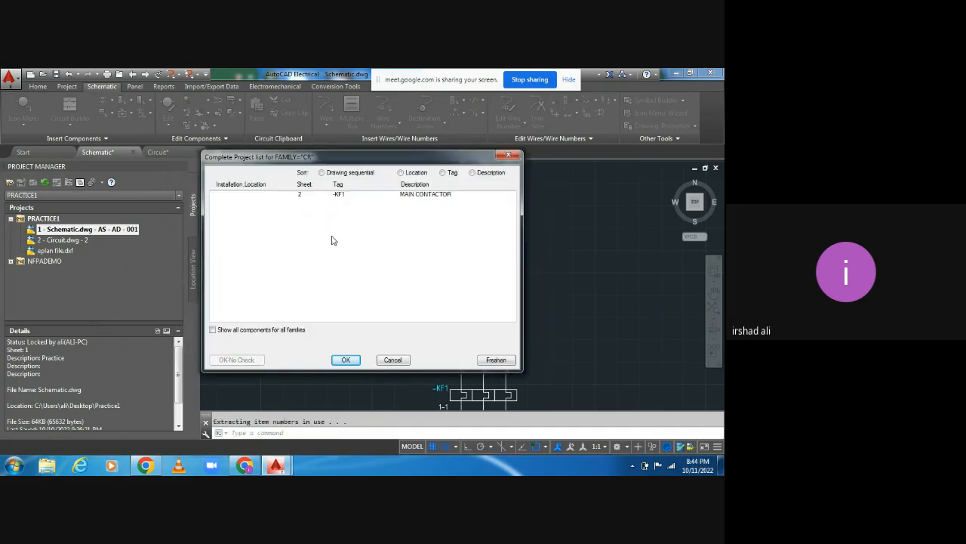
{"action": "left_click", "coordinate": [214, 330]}
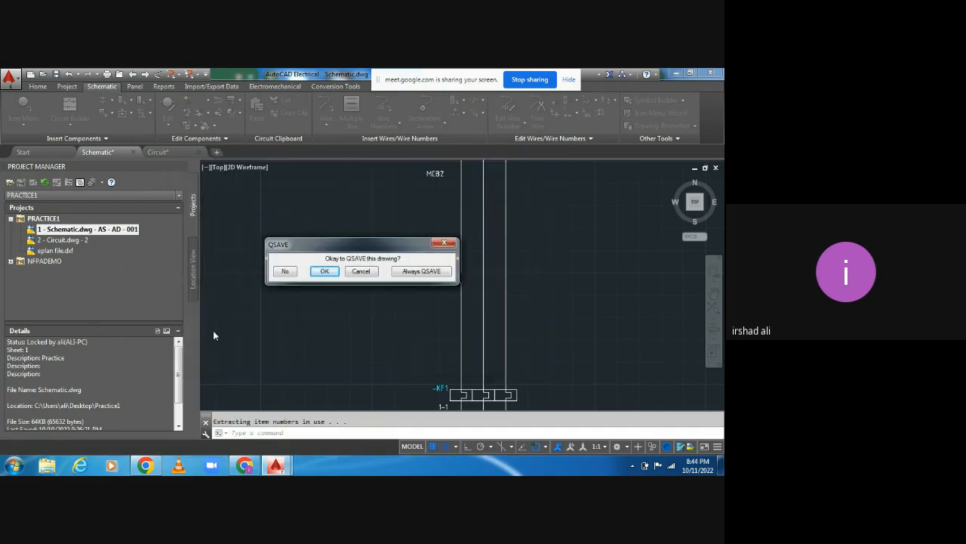
{"action": "left_click", "coordinate": [325, 271]}
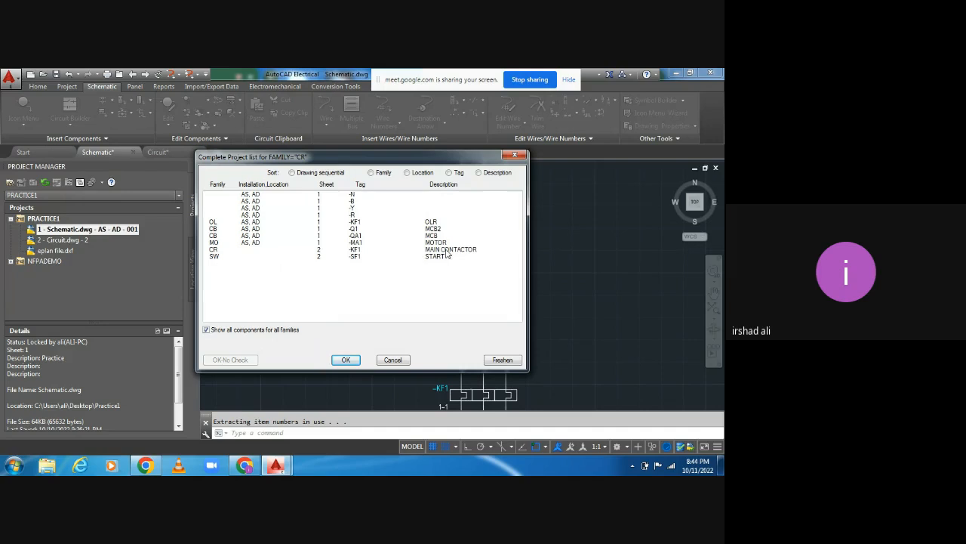
{"action": "left_click", "coordinate": [355, 250]}
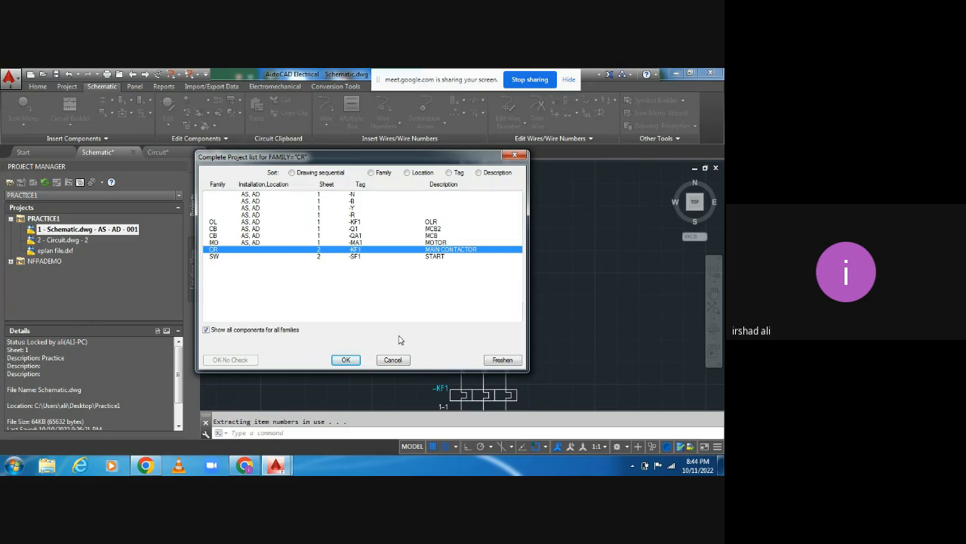
{"action": "left_click", "coordinate": [346, 360]}
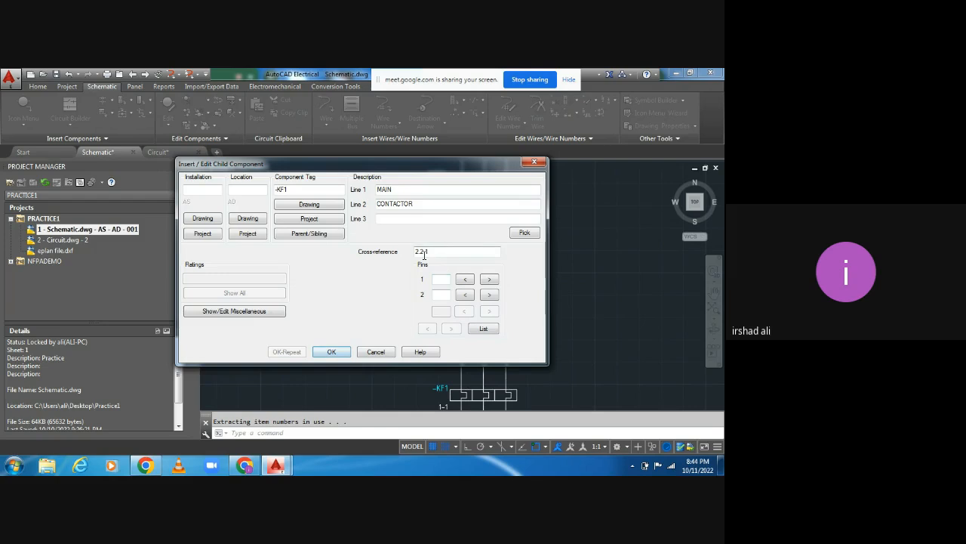
{"action": "left_click", "coordinate": [332, 353]}
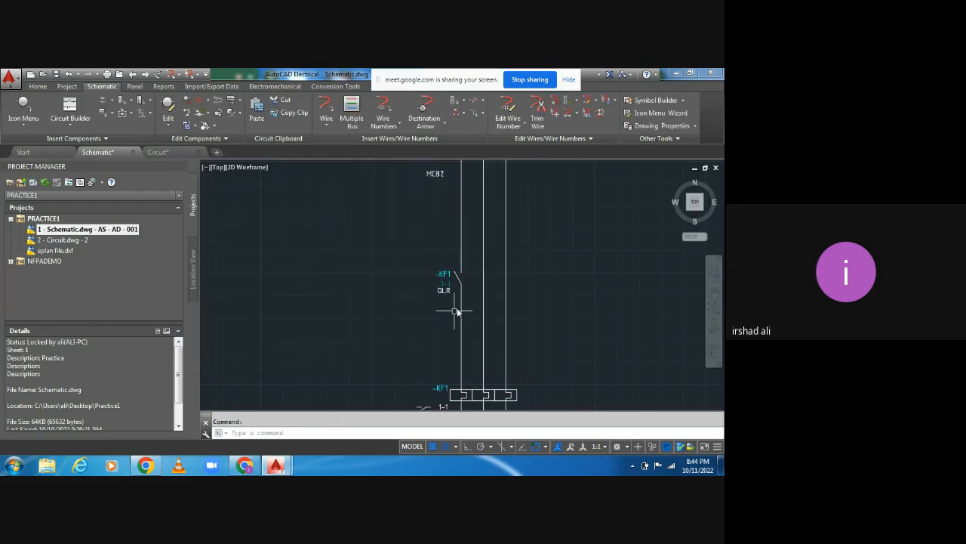
Surf the KF1 coil's references in Circuit.dwg with the additional entries shown, and check which contacts are linked to it.
{"action": "middle_click_drag", "start_coordinate": [457, 311], "coordinate": [379, 294]}
{"action": "middle_click_drag", "start_coordinate": [450, 323], "coordinate": [403, 255]}
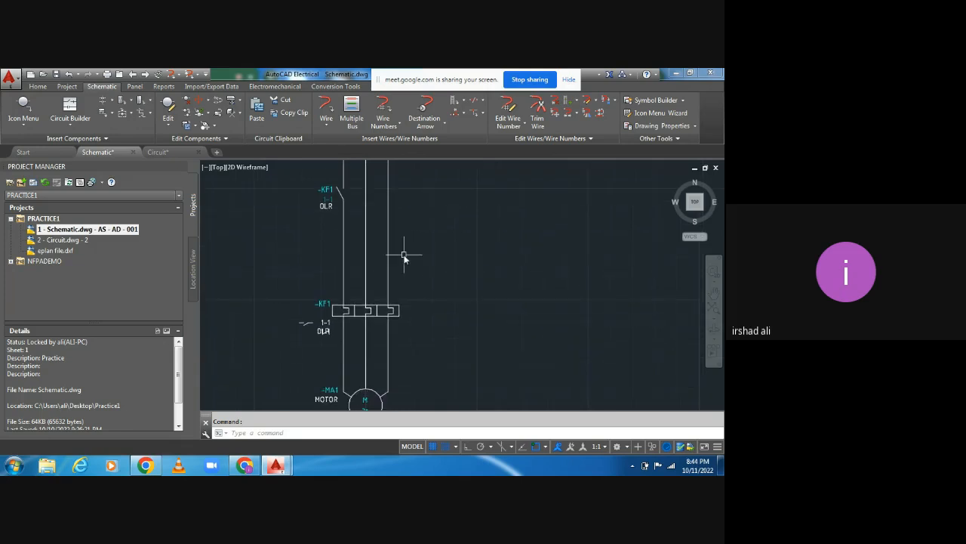
{"action": "double_click", "coordinate": [67, 240]}
{"action": "middle_click_drag", "start_coordinate": [395, 340], "coordinate": [358, 244]}
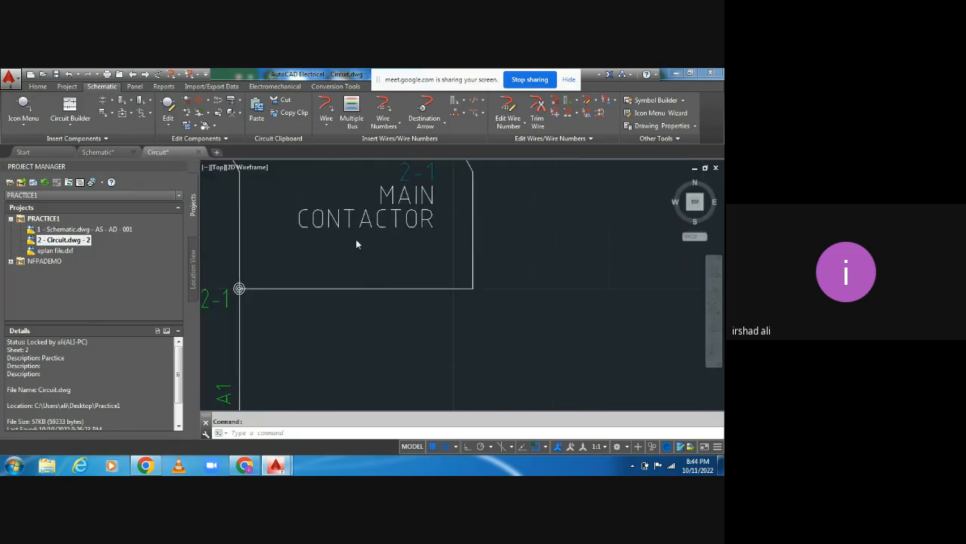
{"action": "scroll", "coordinate": [434, 277], "scroll_direction": "down", "scroll_amount": 2}
{"action": "middle_click_drag", "start_coordinate": [401, 319], "coordinate": [400, 302]}
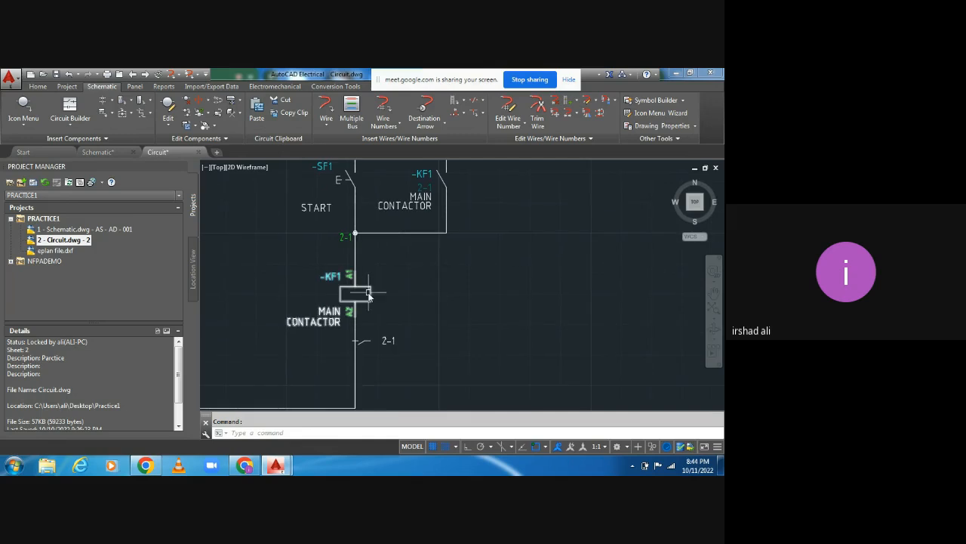
{"action": "right_click", "coordinate": [368, 293]}
{"action": "left_click", "coordinate": [409, 293]}
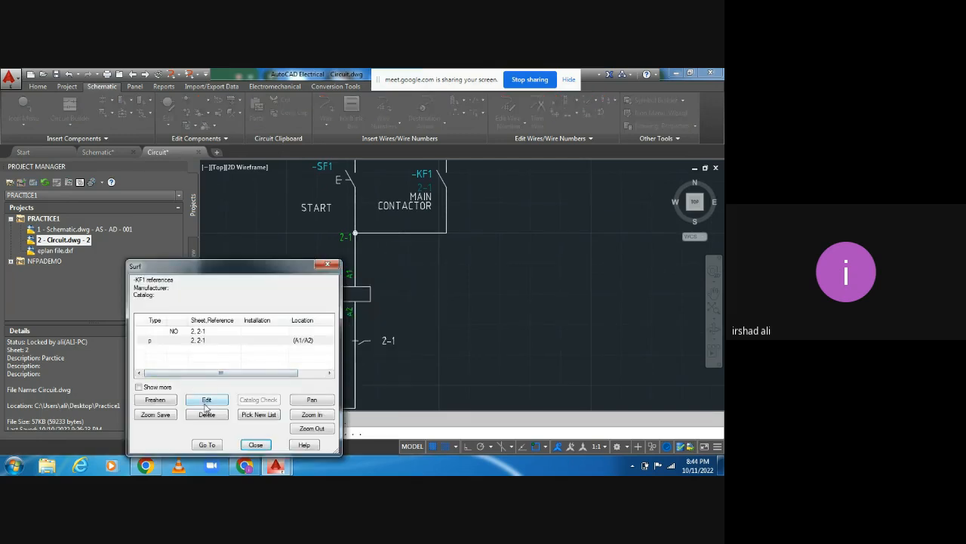
{"action": "left_click", "coordinate": [139, 387]}
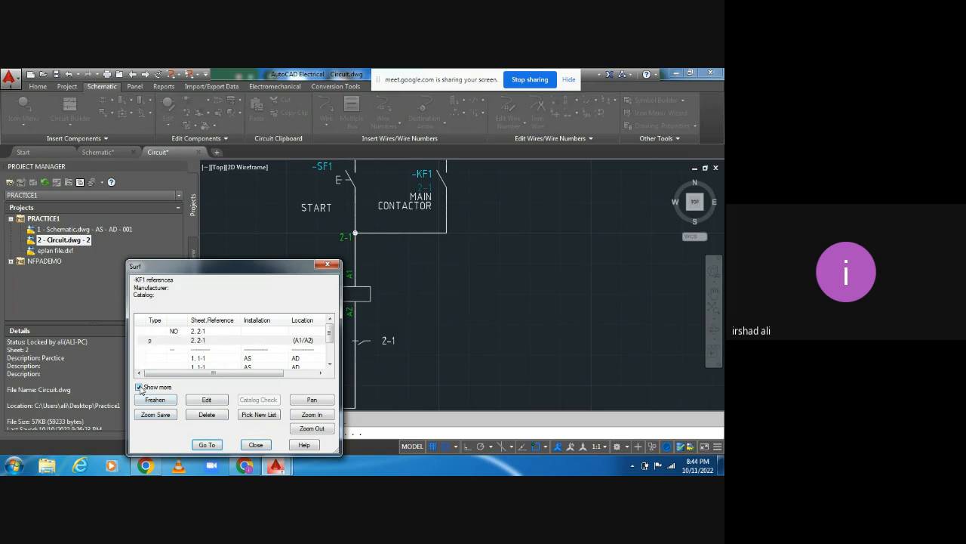
{"action": "mouse_move", "coordinate": [329, 340]}
{"action": "left_mouse_down"}
{"action": "mouse_move", "coordinate": [329, 353]}
{"action": "mouse_move", "coordinate": [329, 329]}
{"action": "mouse_move", "coordinate": [330, 356]}
{"action": "mouse_move", "coordinate": [332, 331]}
{"action": "left_mouse_up"}
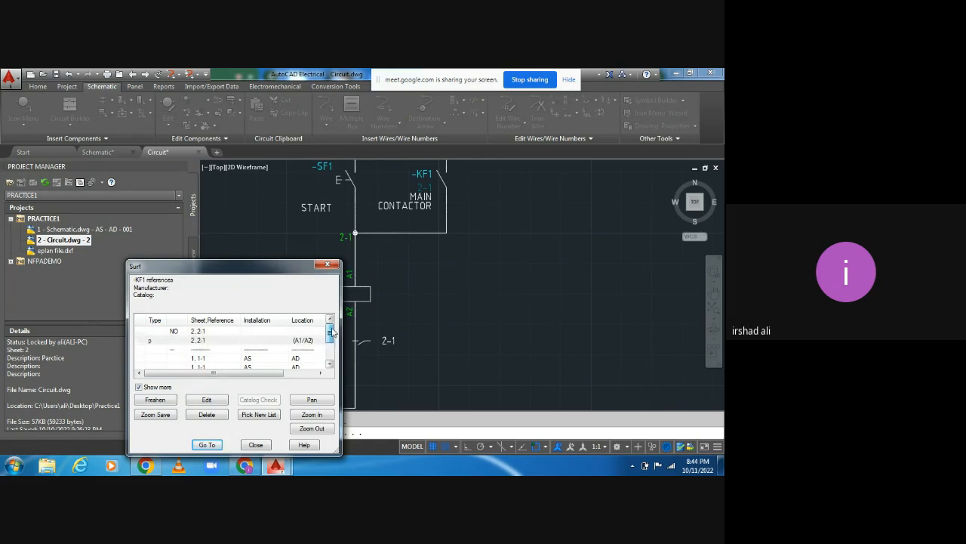
{"action": "left_click", "coordinate": [327, 265]}
{"action": "middle_click_drag", "start_coordinate": [437, 341], "coordinate": [453, 319]}
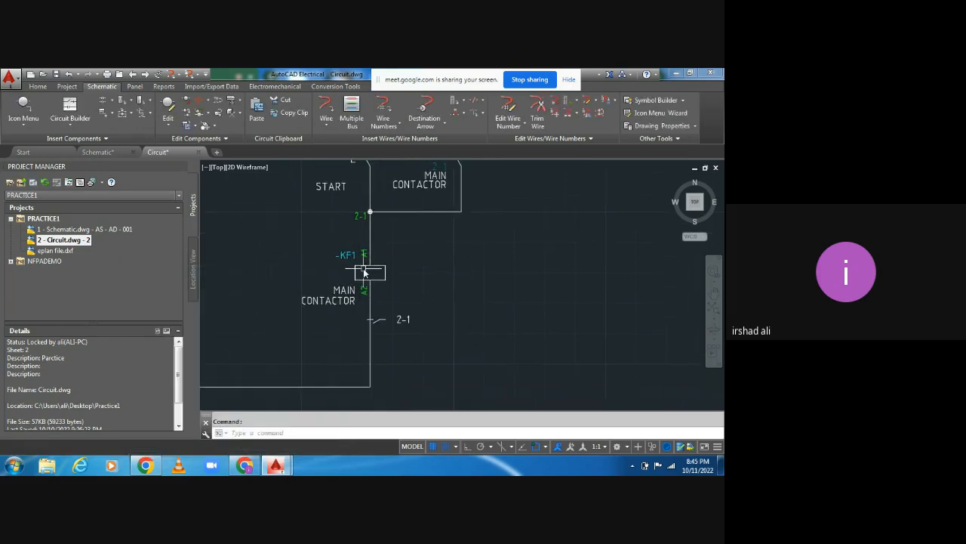
Delete the KF1 main contactor coil and the KF1 contact parallel to START in Circuit.dwg.
{"action": "scroll", "coordinate": [425, 338], "scroll_direction": "down", "scroll_amount": 5}
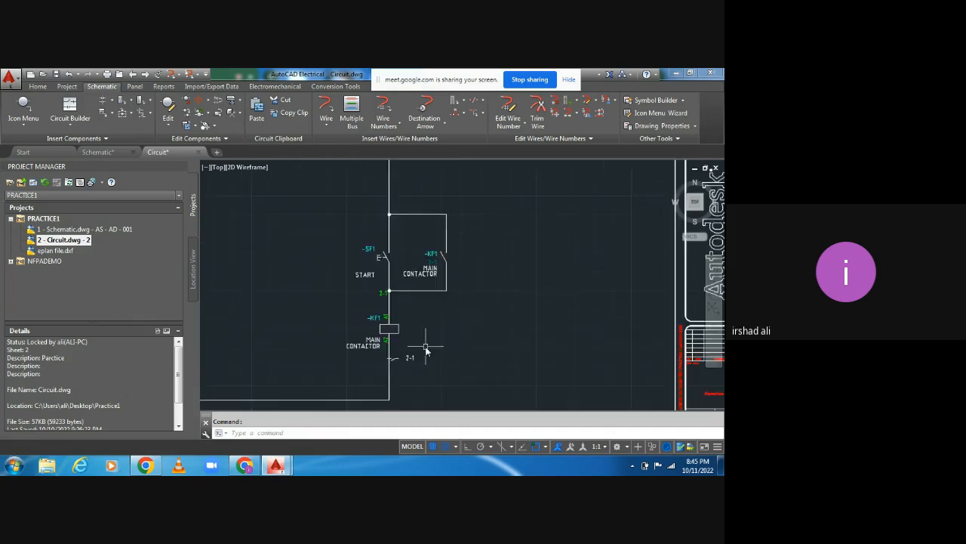
{"action": "left_click", "coordinate": [411, 341]}
{"action": "key", "text": "Delete"}
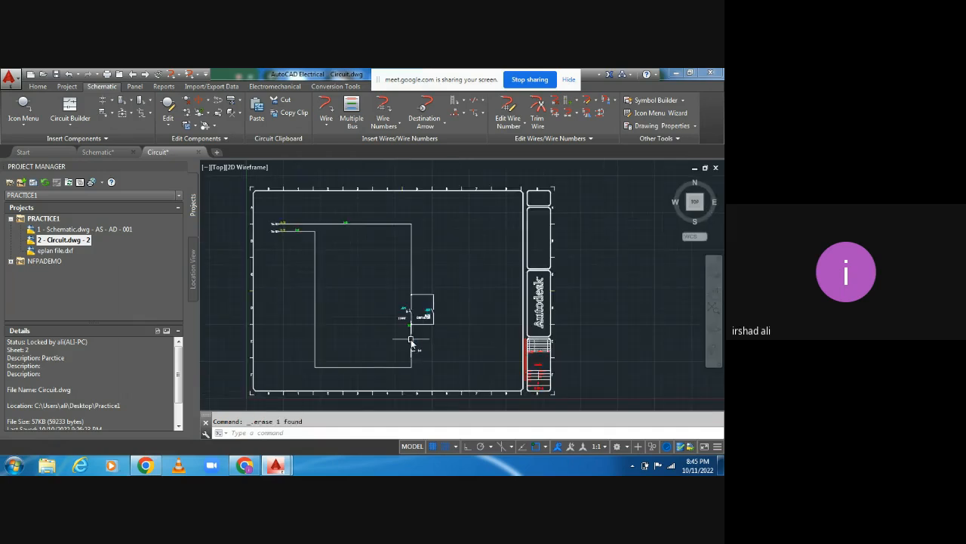
{"action": "left_click", "coordinate": [429, 314]}
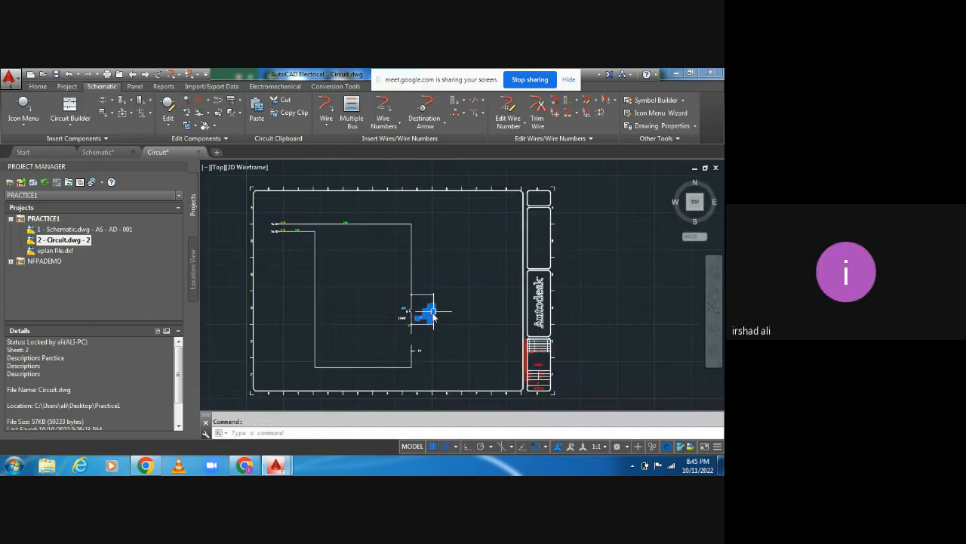
{"action": "key", "text": "Delete"}
Switch to Schematic.dwg and delete the KF1 contact on the first phase wire.
{"action": "double_click", "coordinate": [71, 229]}
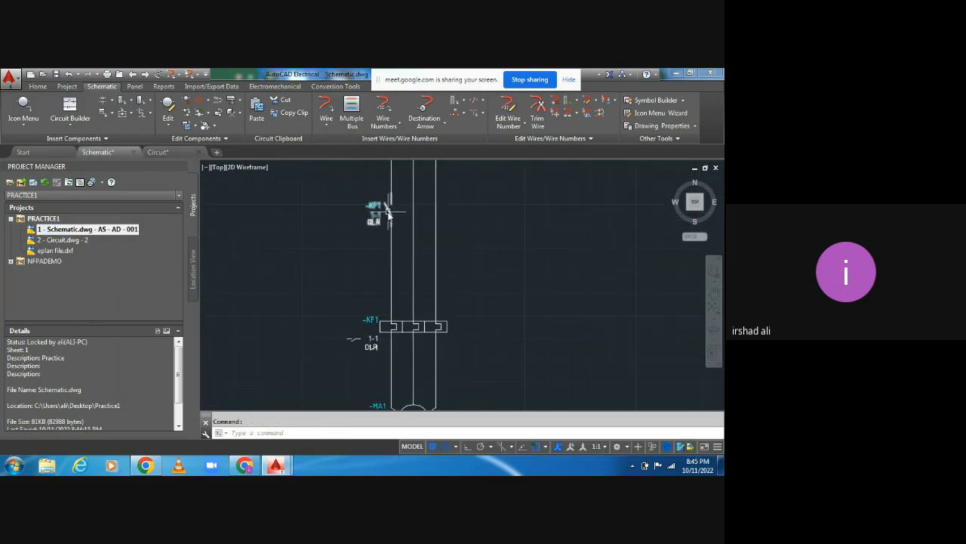
{"action": "left_click", "coordinate": [387, 211]}
{"action": "key", "text": "Delete"}
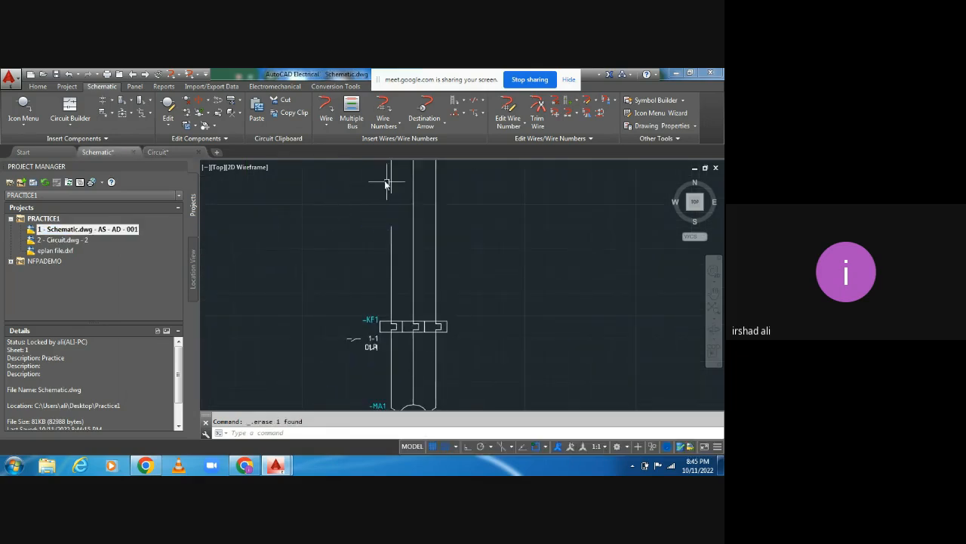
Join the two segments of the first phase wire to close the gap above the overload relay.
{"action": "left_click", "coordinate": [391, 187]}
{"action": "left_click", "coordinate": [261, 436]}
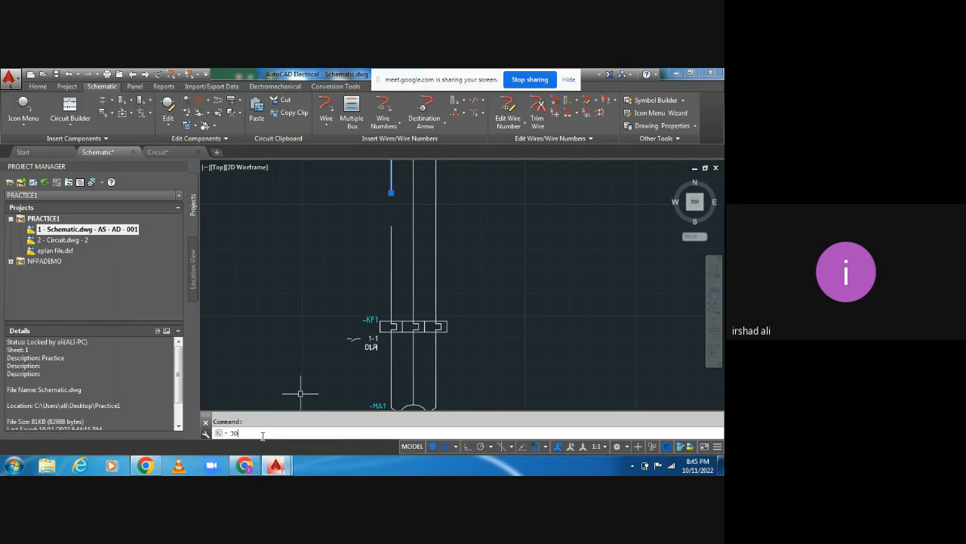
{"action": "type", "text": "JOIN"}
{"action": "key", "text": "Return"}
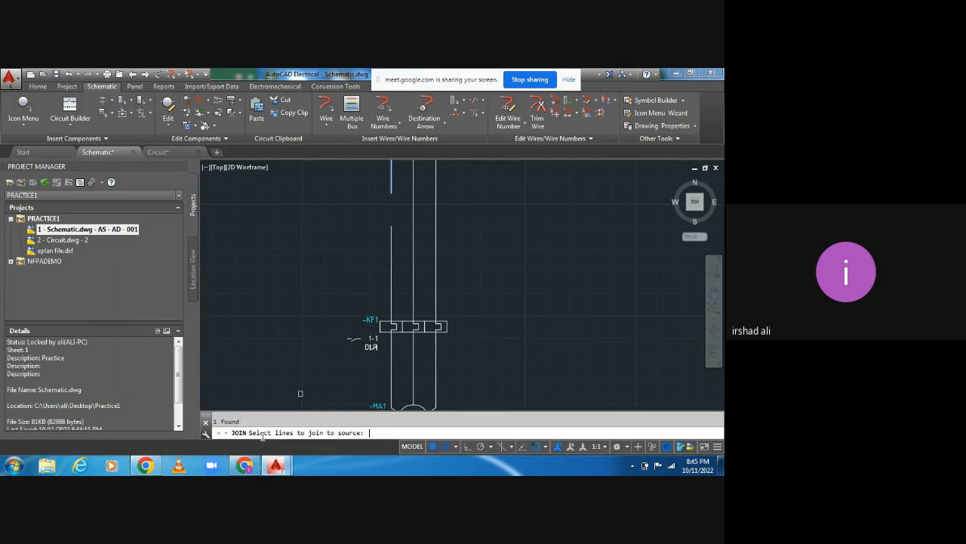
{"action": "left_click", "coordinate": [391, 239]}
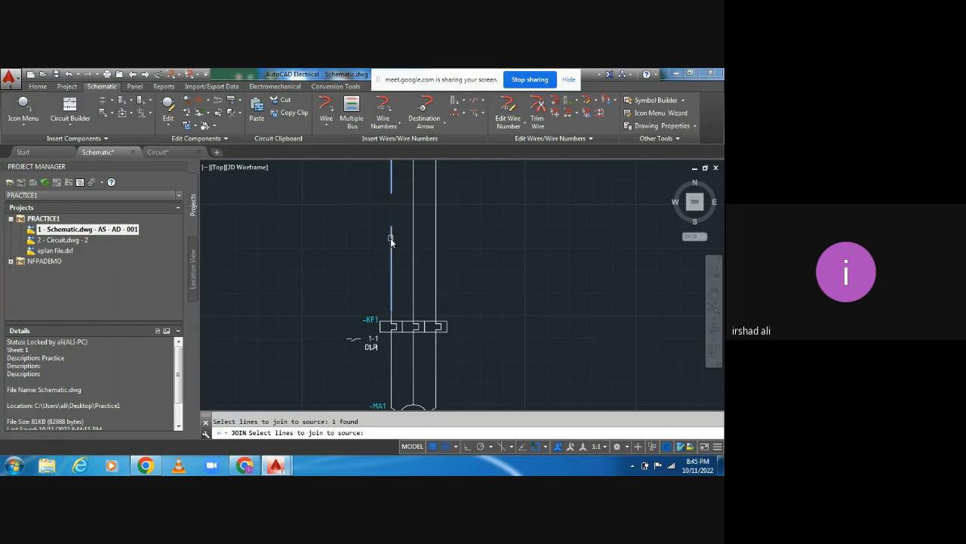
{"action": "left_click", "coordinate": [391, 187]}
{"action": "left_click", "coordinate": [391, 185]}
{"action": "key", "text": "Return"}
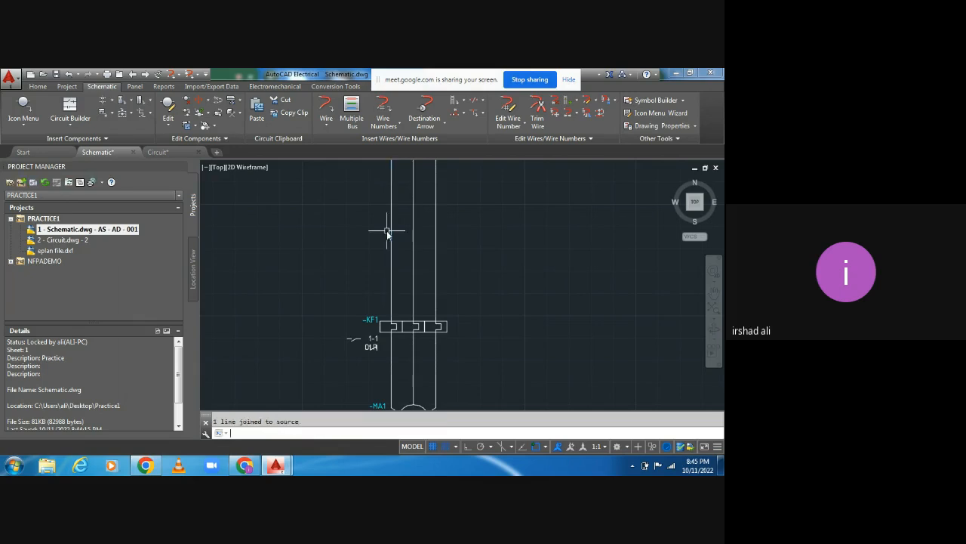
Switch to Circuit.dwg and join the two vertical wire segments below START to close the gap left by the coil.
{"action": "double_click", "coordinate": [57, 240]}
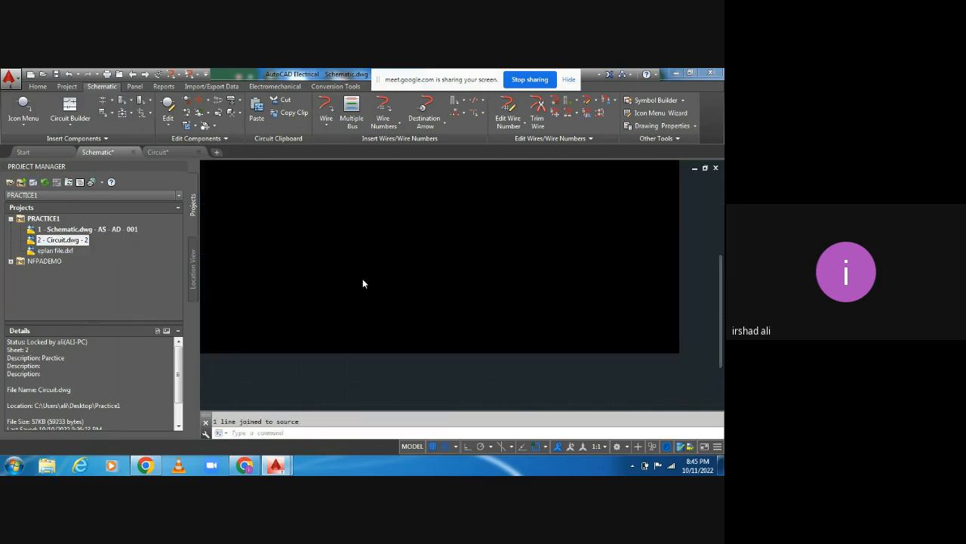
{"action": "left_click", "coordinate": [259, 435]}
{"action": "type", "text": "JOIN"}
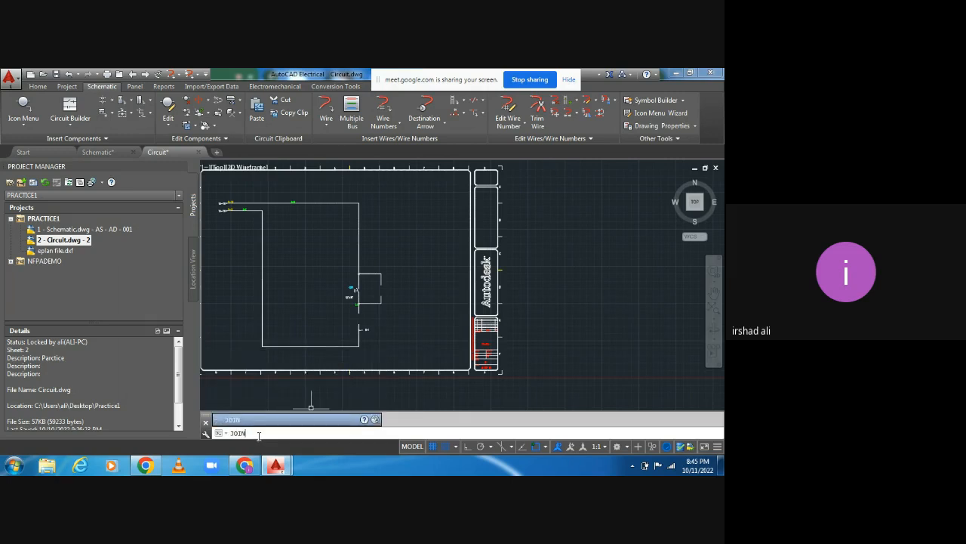
{"action": "key", "text": "Return"}
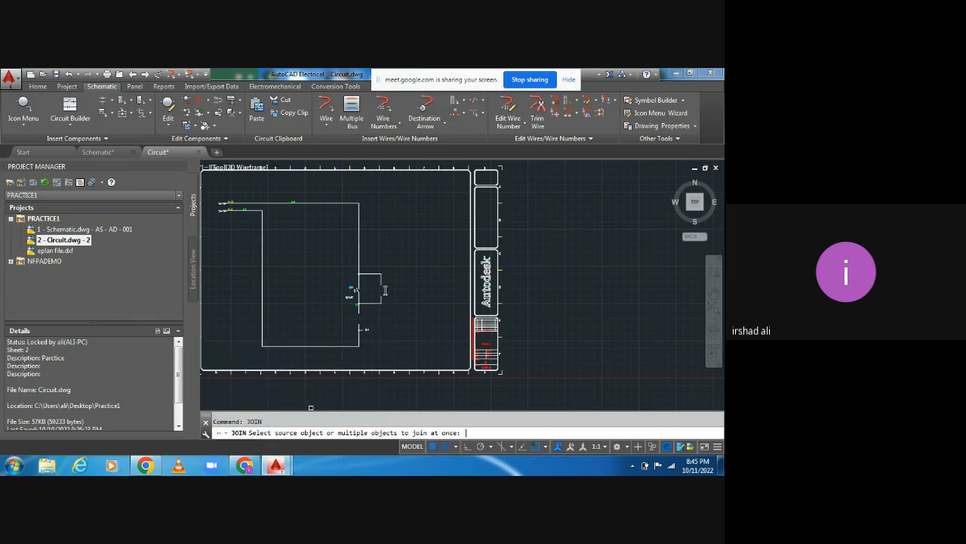
{"action": "left_click", "coordinate": [360, 331]}
{"action": "left_click", "coordinate": [360, 314]}
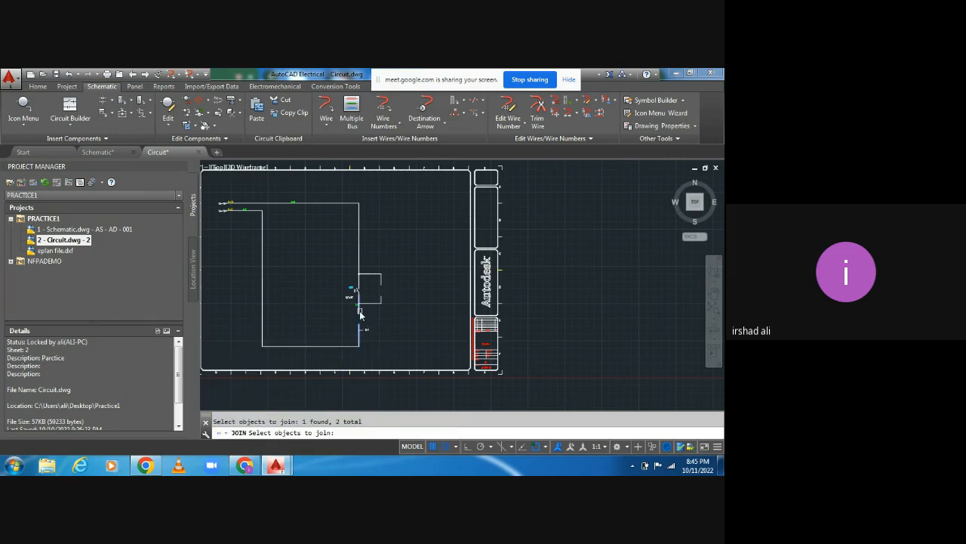
{"action": "key", "text": "Return"}
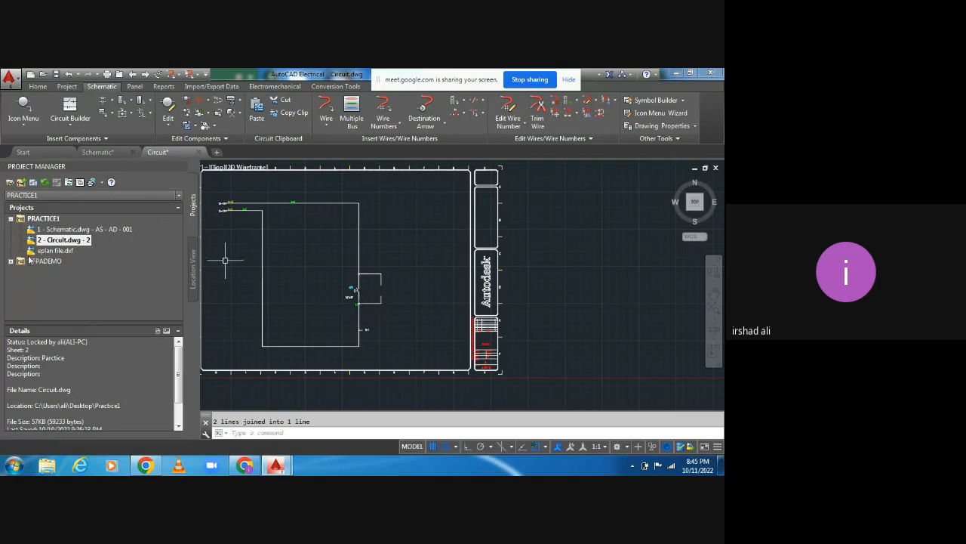
{"action": "middle_click_drag", "start_coordinate": [339, 295], "coordinate": [440, 287]}
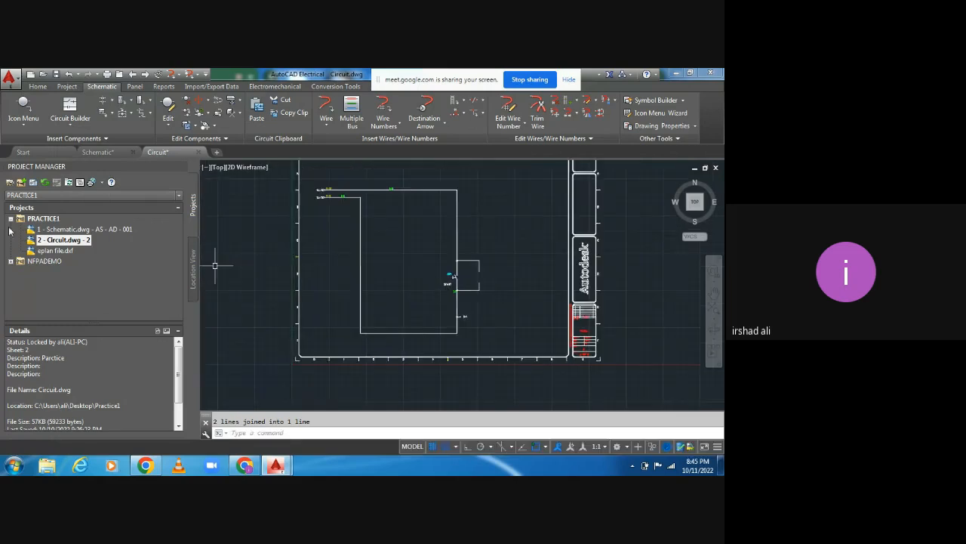
Check the installation and location codes in the drawing properties of Schematic.dwg.
{"action": "left_click", "coordinate": [81, 231]}
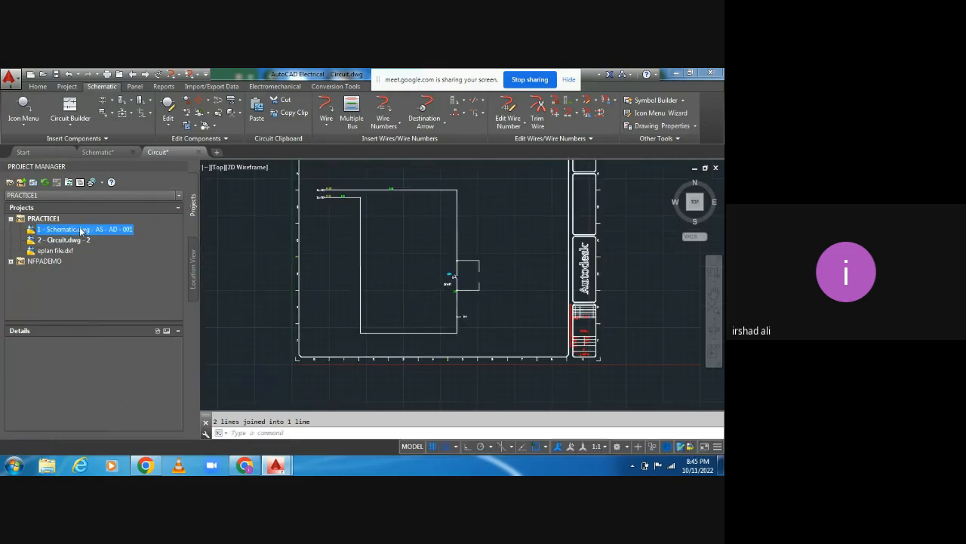
{"action": "right_click", "coordinate": [80, 230]}
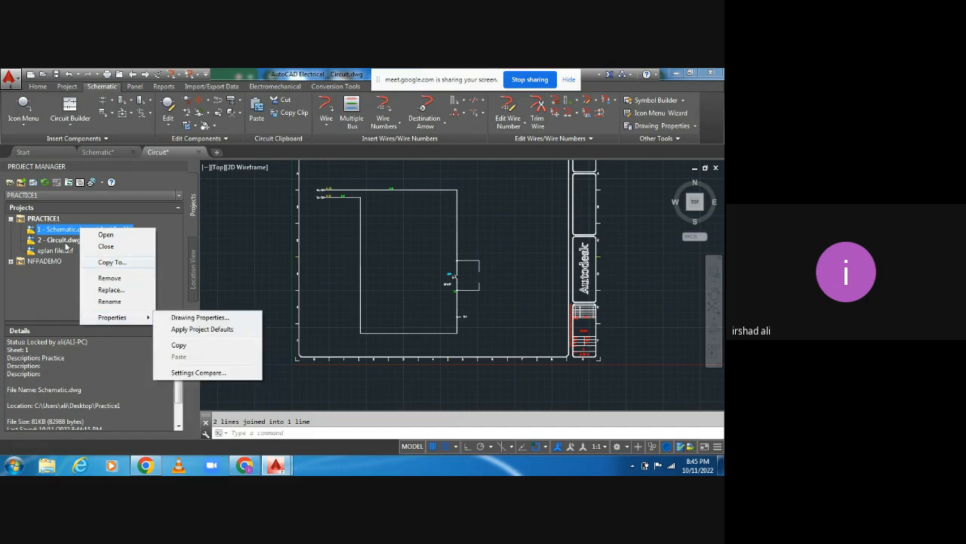
{"action": "mouse_move", "coordinate": [120, 323]}
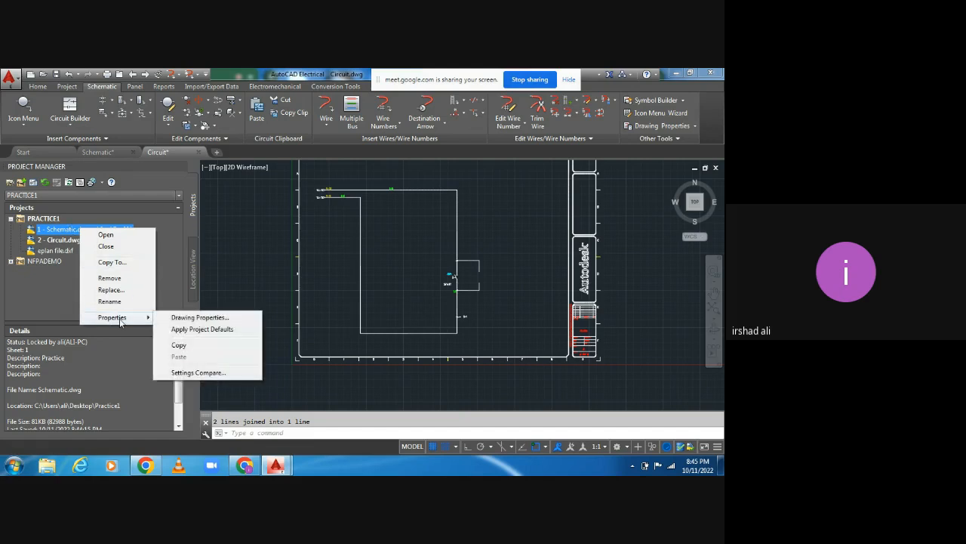
{"action": "left_click", "coordinate": [199, 319]}
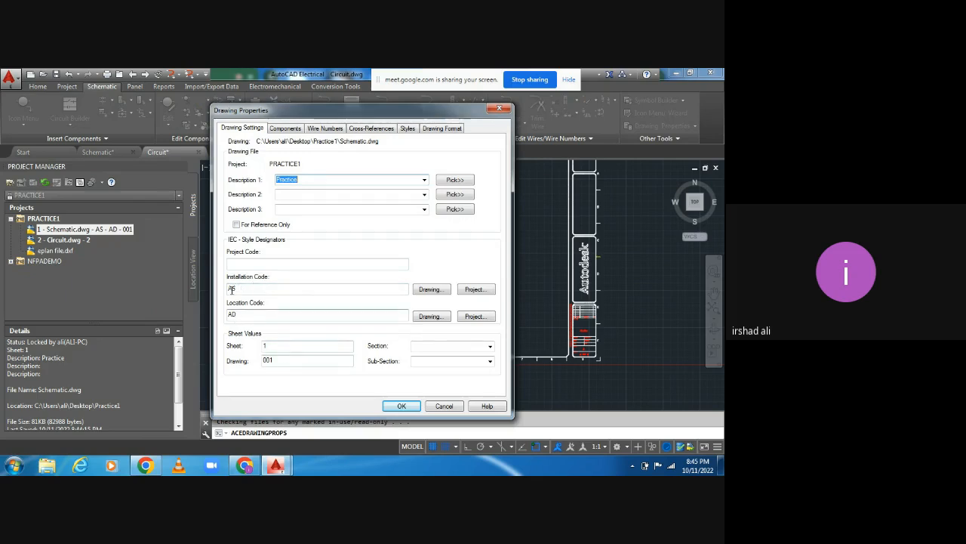
{"action": "left_click", "coordinate": [444, 408]}
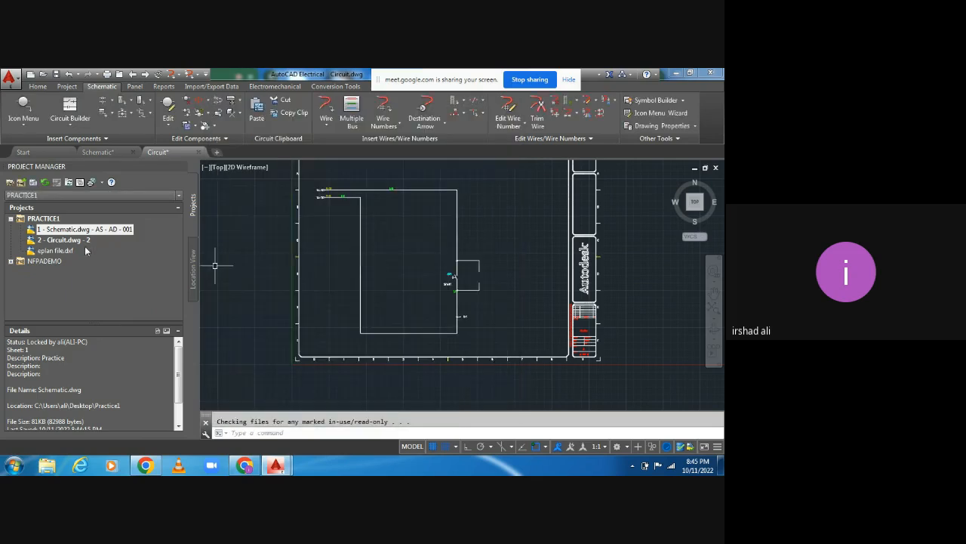
Set the installation code to AS and the location code to AD in the drawing properties of Circuit.dwg.
{"action": "right_click", "coordinate": [86, 240]}
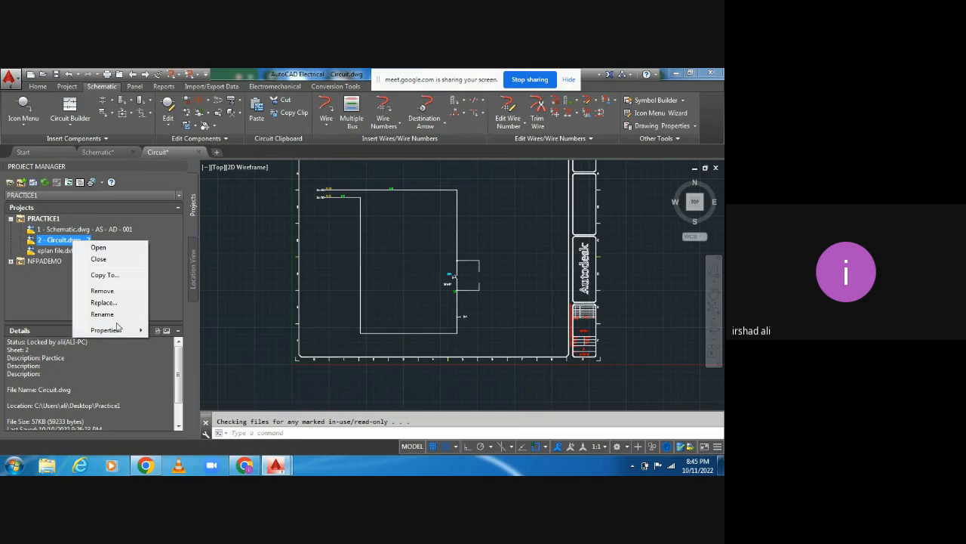
{"action": "mouse_move", "coordinate": [113, 332]}
{"action": "left_click", "coordinate": [194, 328]}
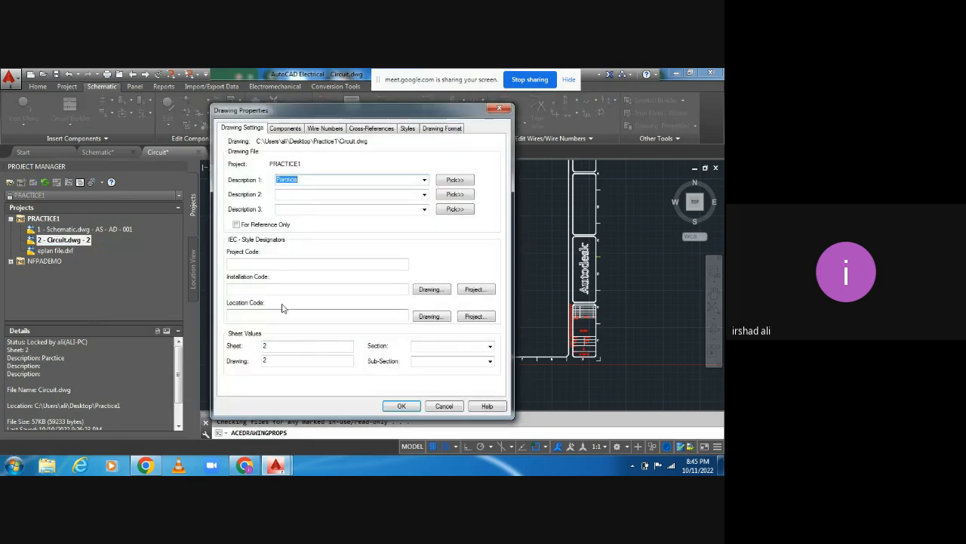
{"action": "left_click", "coordinate": [242, 289]}
{"action": "type", "text": "AS"}
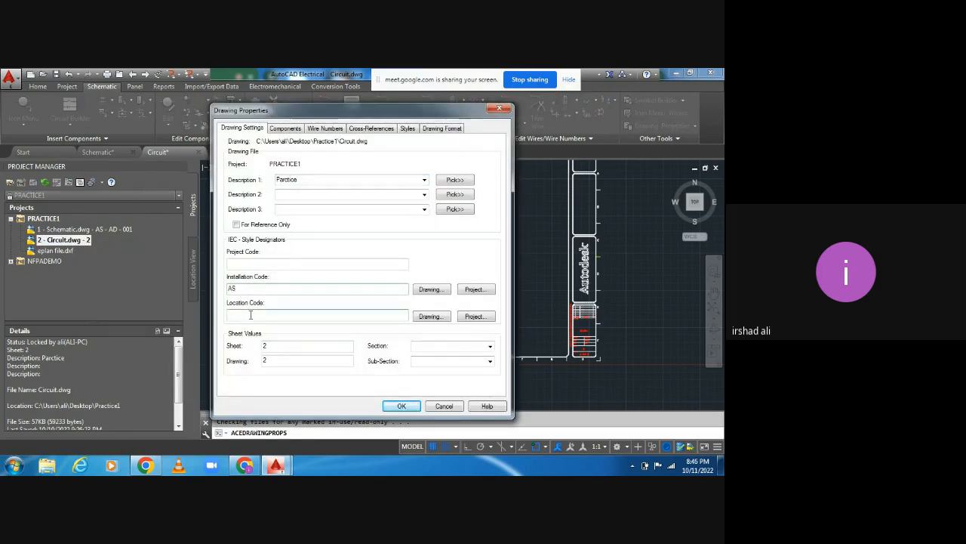
{"action": "left_click", "coordinate": [252, 315]}
{"action": "type", "text": "AD"}
{"action": "left_click", "coordinate": [399, 405]}
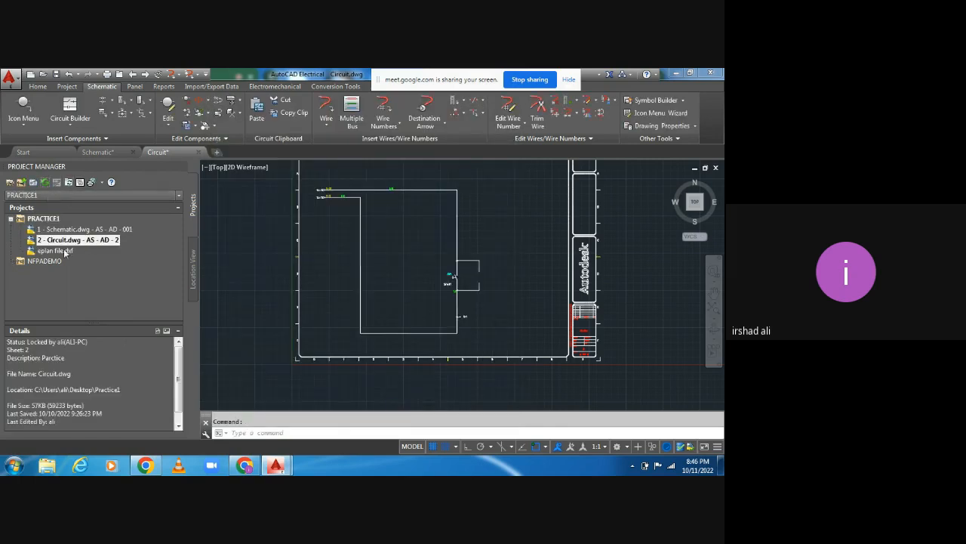
Delete the leftover contact cross-reference symbol beside the vertical wire below START.
{"action": "scroll", "coordinate": [466, 323], "scroll_direction": "up", "scroll_amount": 5}
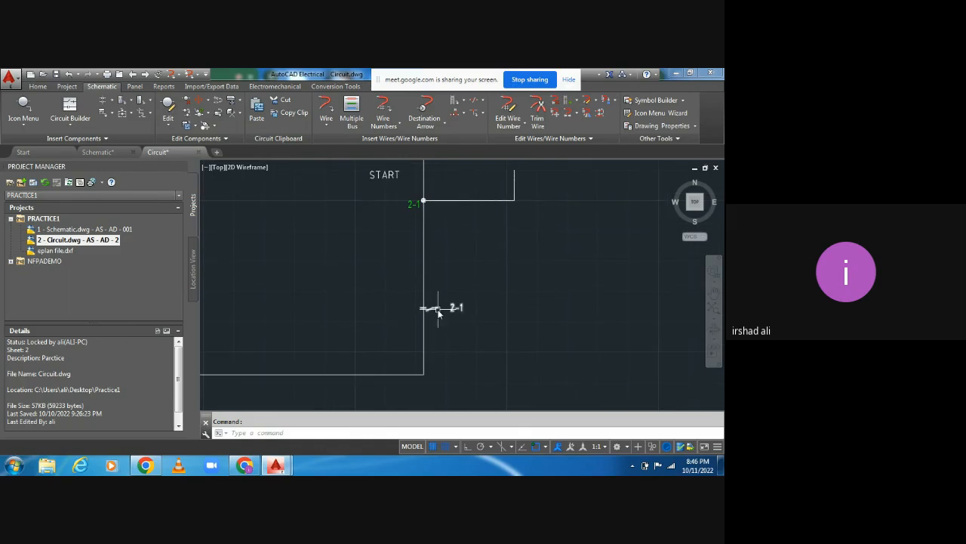
{"action": "left_click", "coordinate": [438, 312]}
{"action": "key", "text": "Delete"}
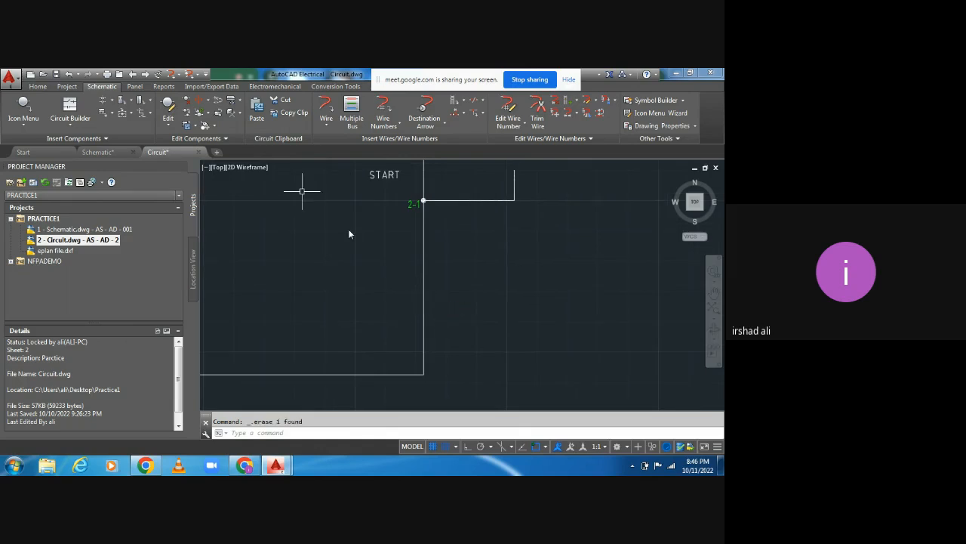
Insert a relay coil with the description CONT on the vertical wire below START.
{"action": "left_click", "coordinate": [23, 123]}
{"action": "left_click", "coordinate": [40, 143]}
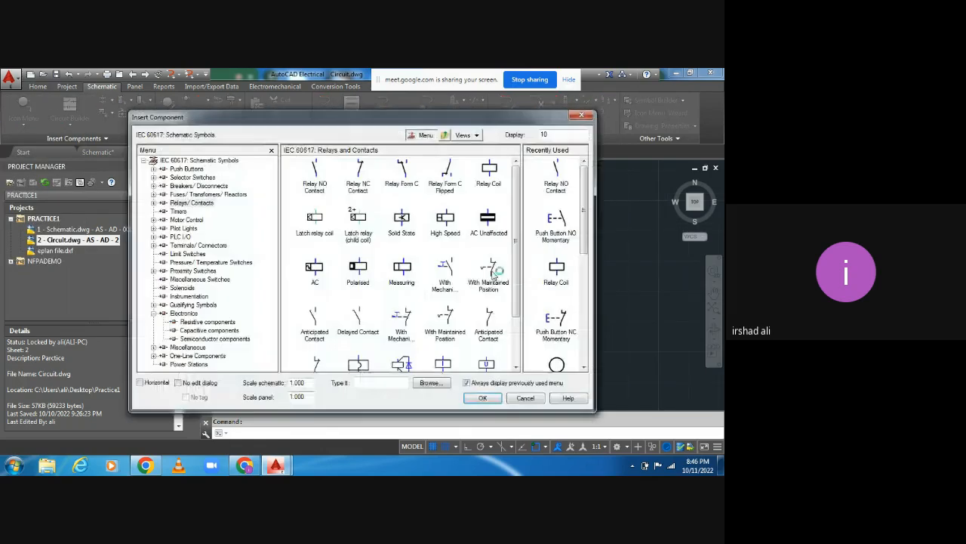
{"action": "left_click", "coordinate": [556, 266]}
{"action": "left_click", "coordinate": [430, 286]}
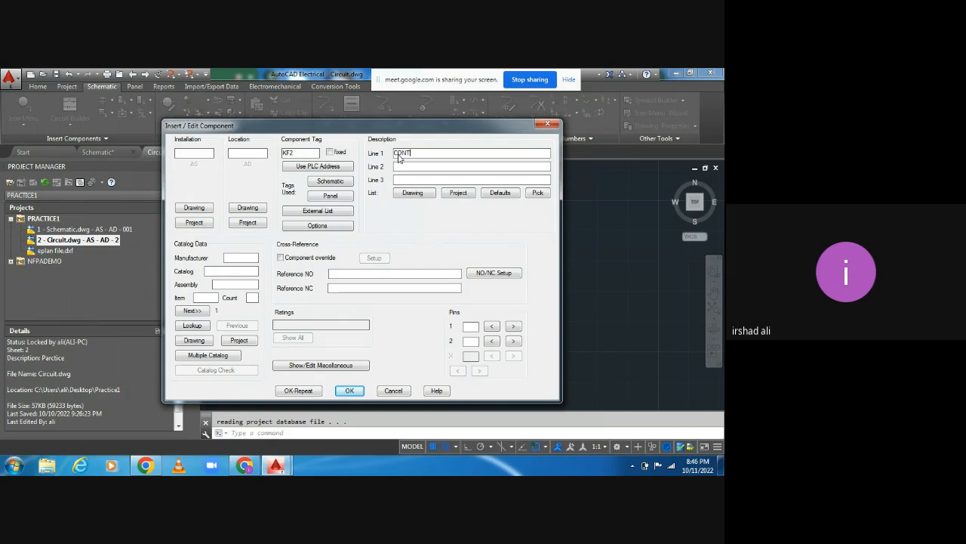
{"action": "left_click", "coordinate": [347, 391]}
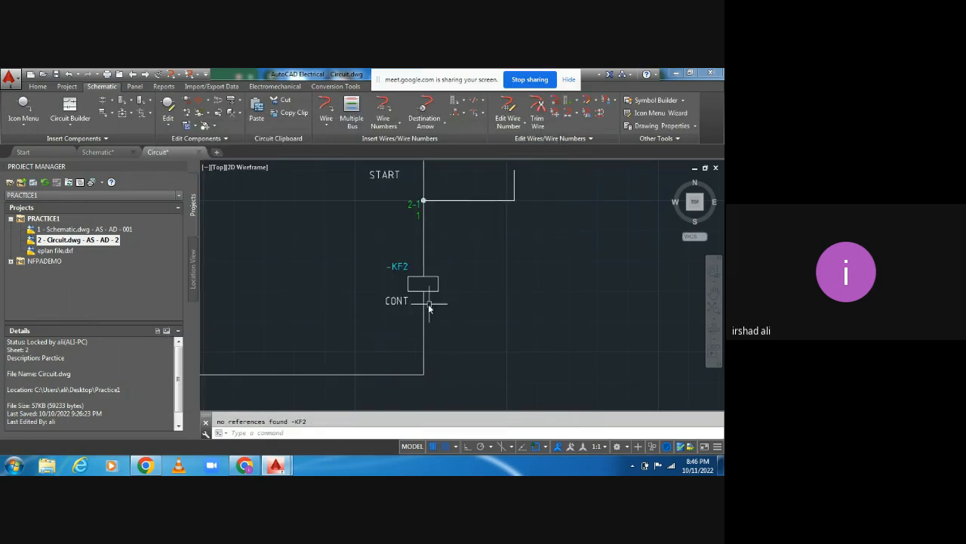
{"action": "scroll", "coordinate": [357, 249], "scroll_direction": "down", "scroll_amount": 2}
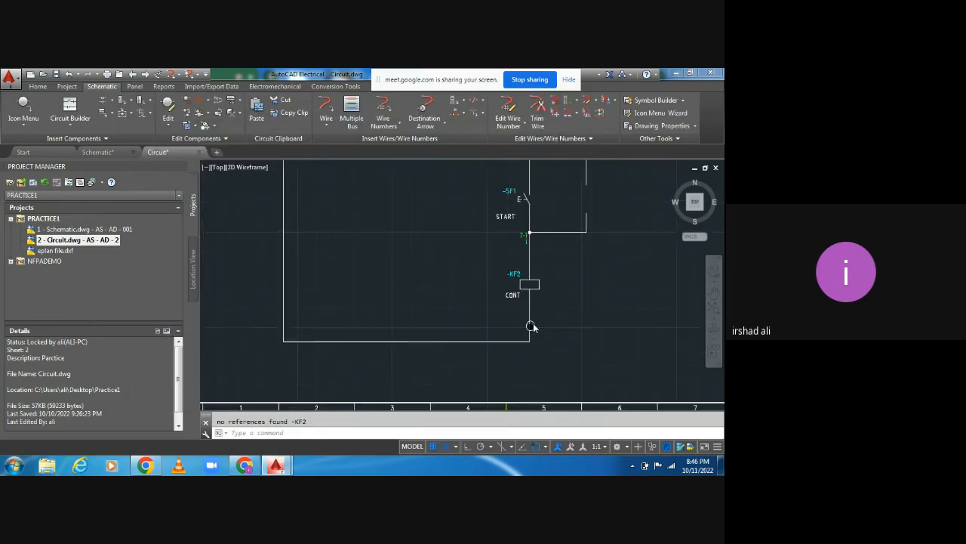
Switch to Schematic.dwg and place a relay NO contact on the first phase wire between MCB2 and the overload relay.
{"action": "left_click", "coordinate": [65, 228]}
{"action": "double_click", "coordinate": [65, 229]}
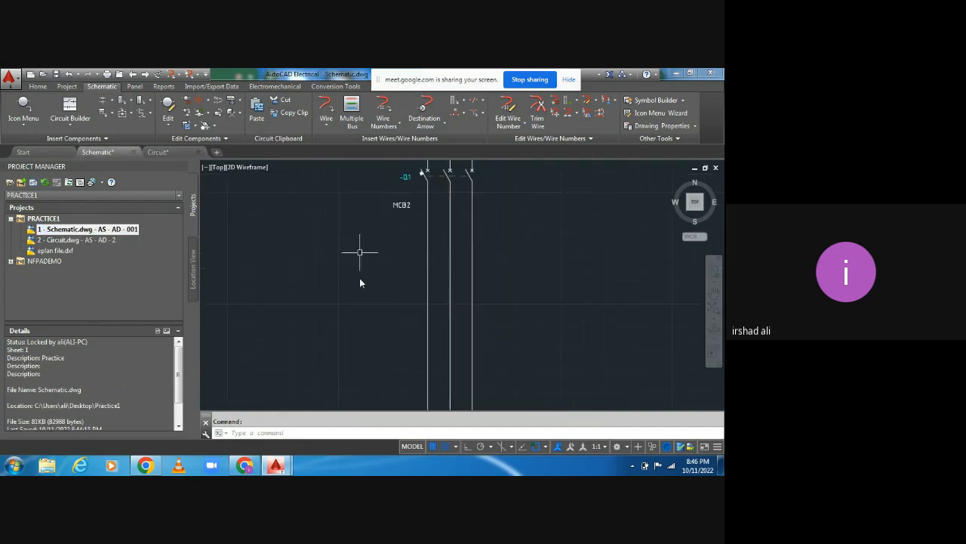
{"action": "left_click", "coordinate": [31, 123]}
{"action": "left_click", "coordinate": [40, 145]}
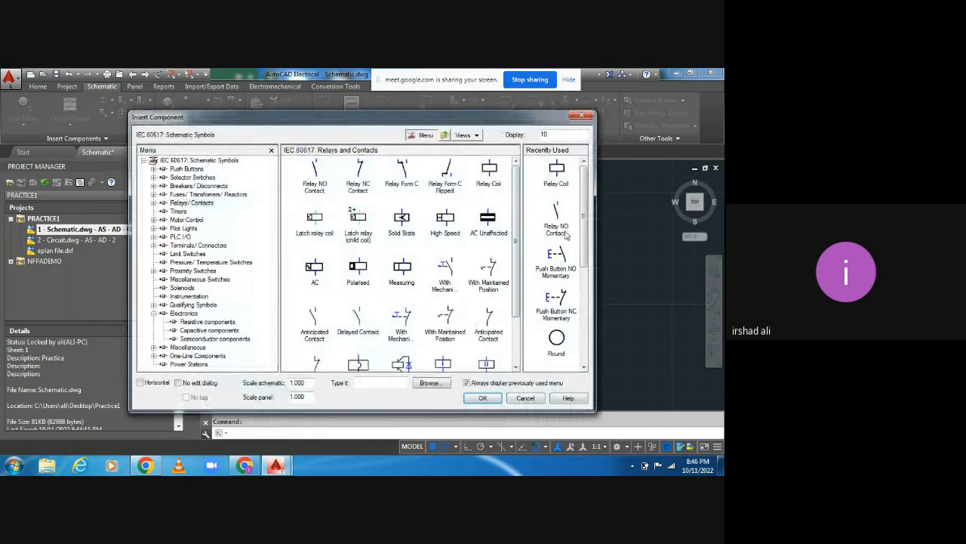
{"action": "left_click", "coordinate": [566, 232]}
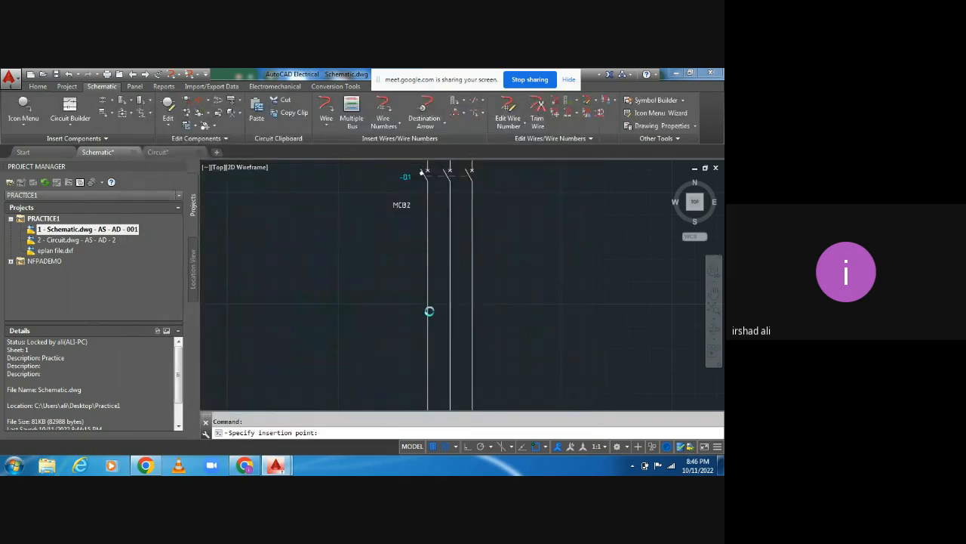
{"action": "left_click", "coordinate": [428, 311]}
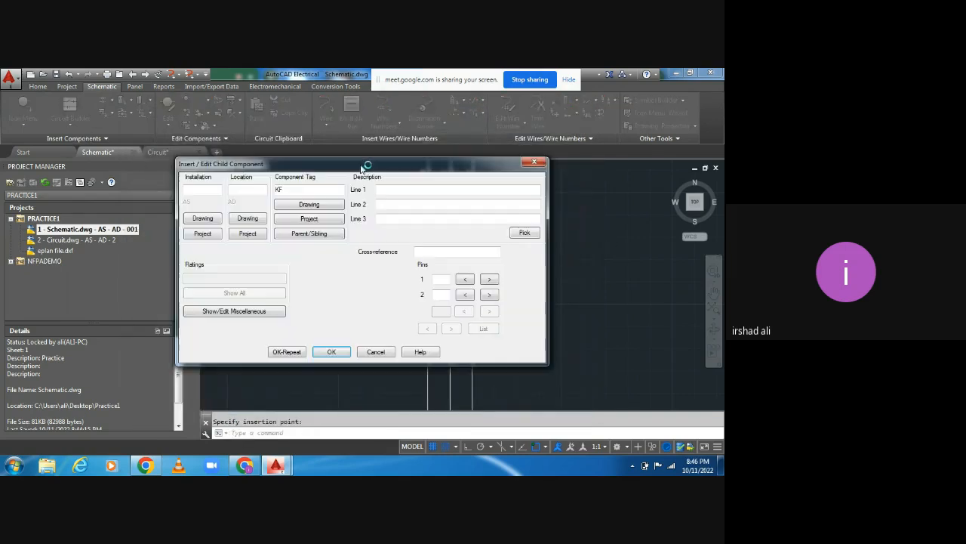
Link the new contact to the KF2 coil described CONT from the project's component list.
{"action": "left_click", "coordinate": [309, 219]}
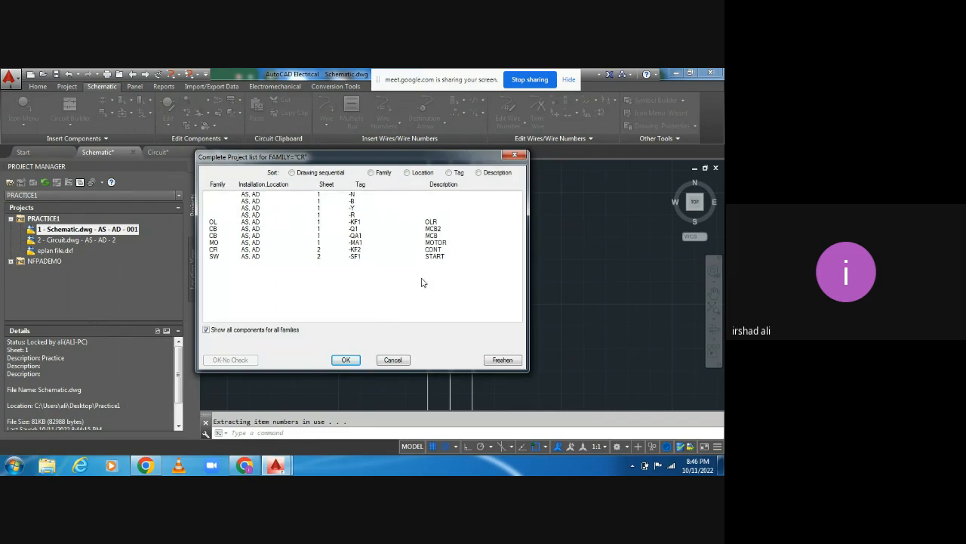
{"action": "left_click", "coordinate": [430, 249]}
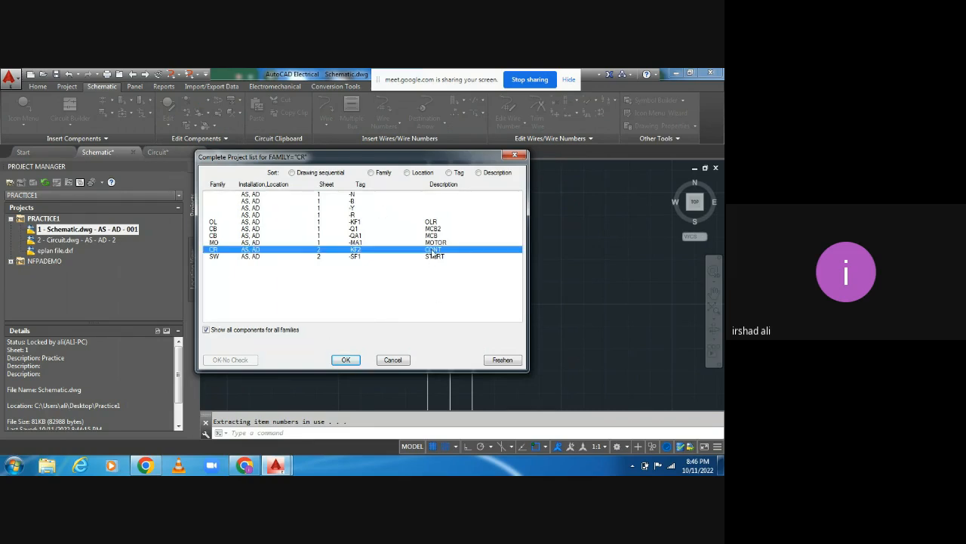
{"action": "left_click", "coordinate": [346, 360]}
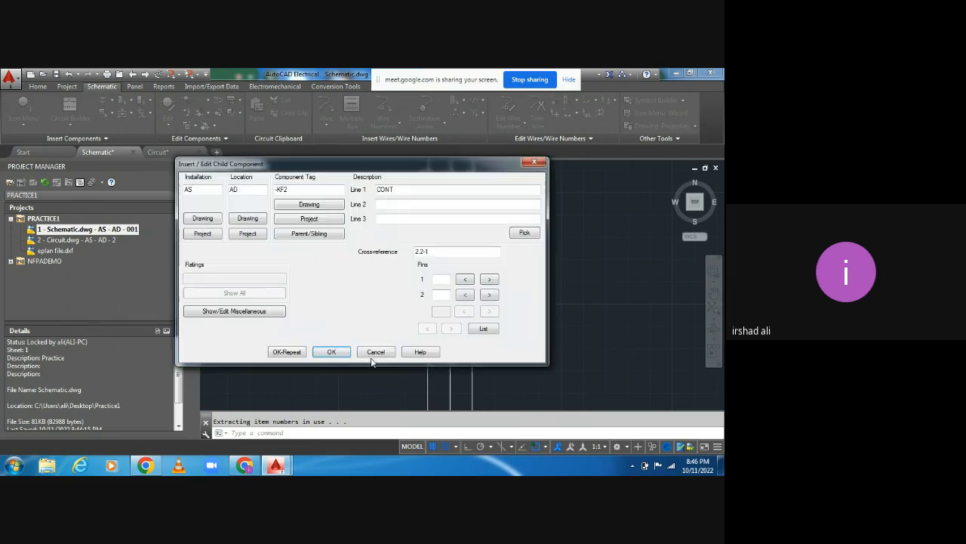
{"action": "left_click", "coordinate": [343, 355]}
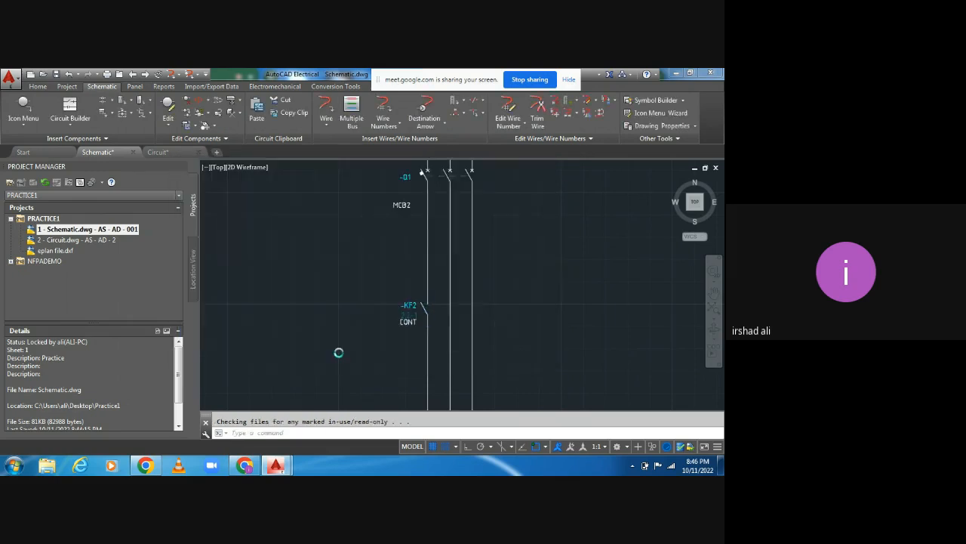
{"action": "middle_click_drag", "start_coordinate": [381, 361], "coordinate": [322, 278]}
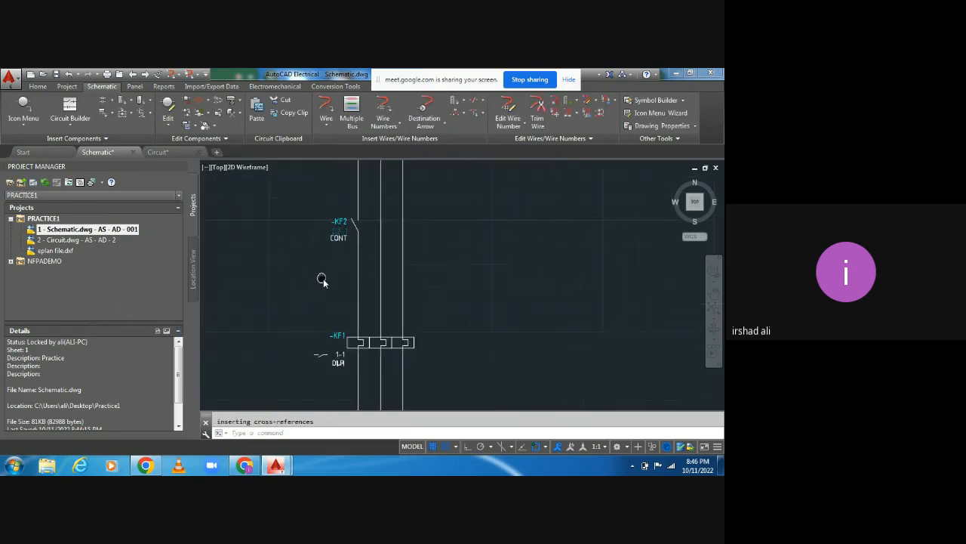
Switch to Circuit.dwg and join the two vertical wire segments of the branch parallel to START.
{"action": "double_click", "coordinate": [76, 240]}
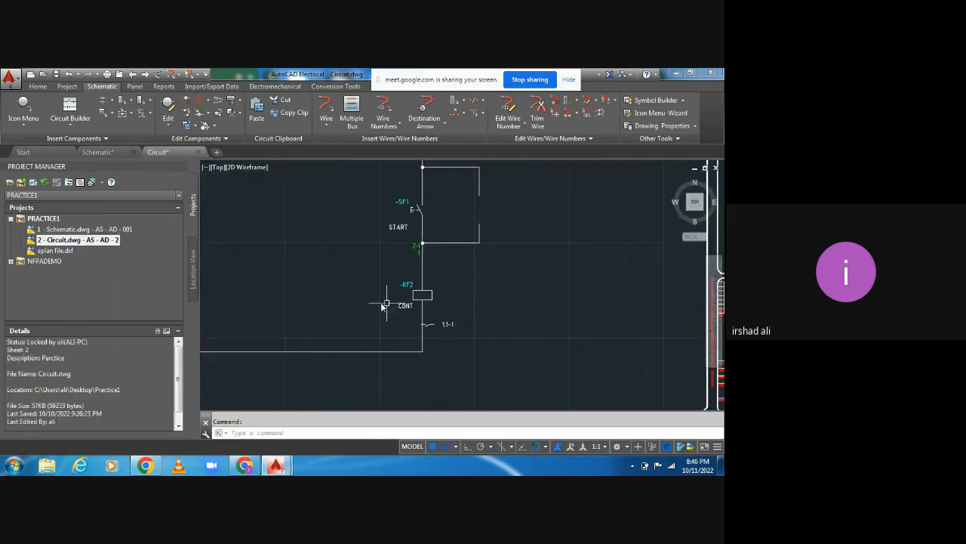
{"action": "left_click", "coordinate": [469, 250]}
{"action": "key", "text": "Escape"}
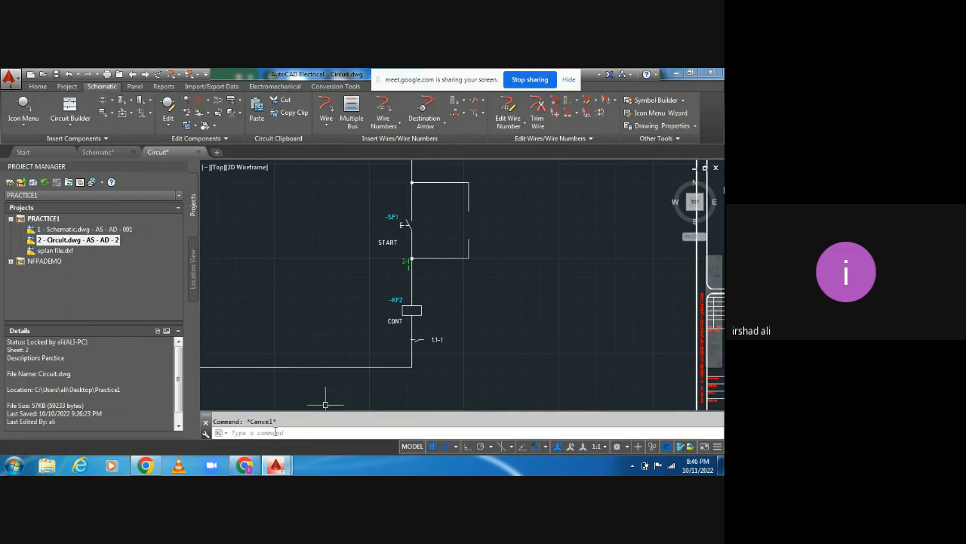
{"action": "type", "text": "JOIN"}
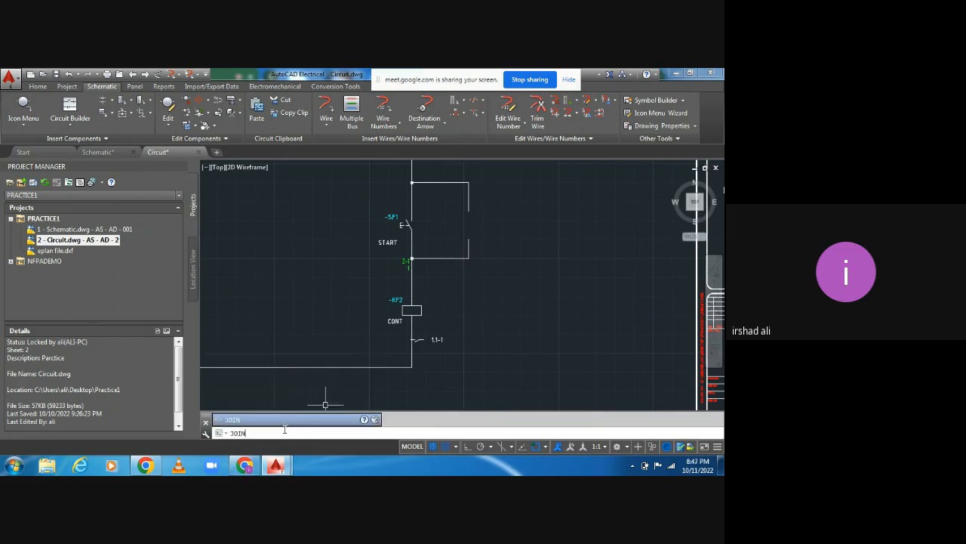
{"action": "key", "text": "Return"}
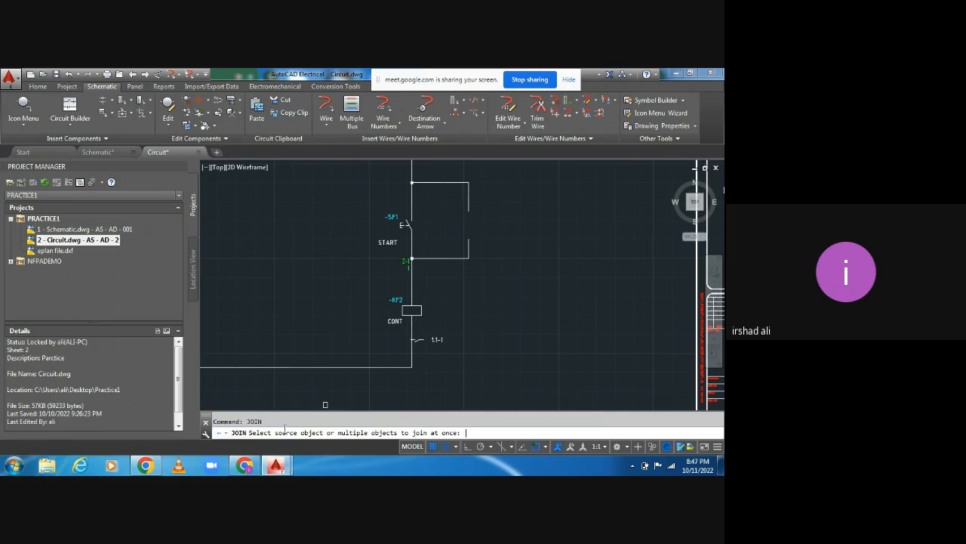
{"action": "left_click", "coordinate": [469, 244]}
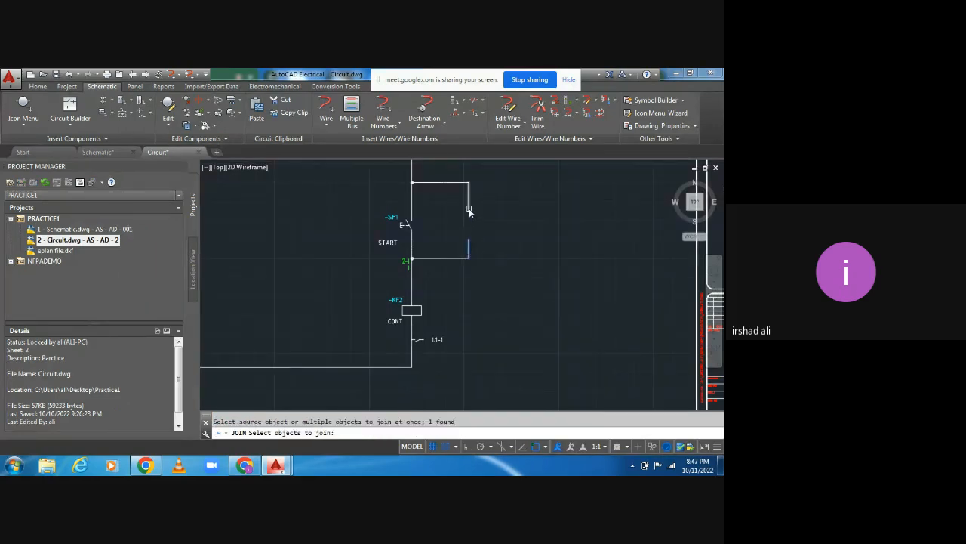
{"action": "left_click", "coordinate": [469, 209]}
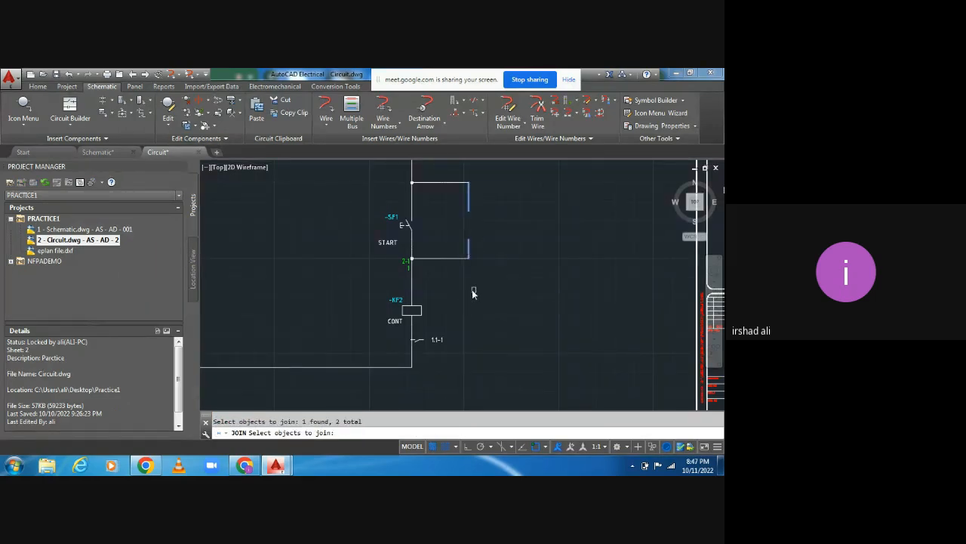
{"action": "key", "text": "Return"}
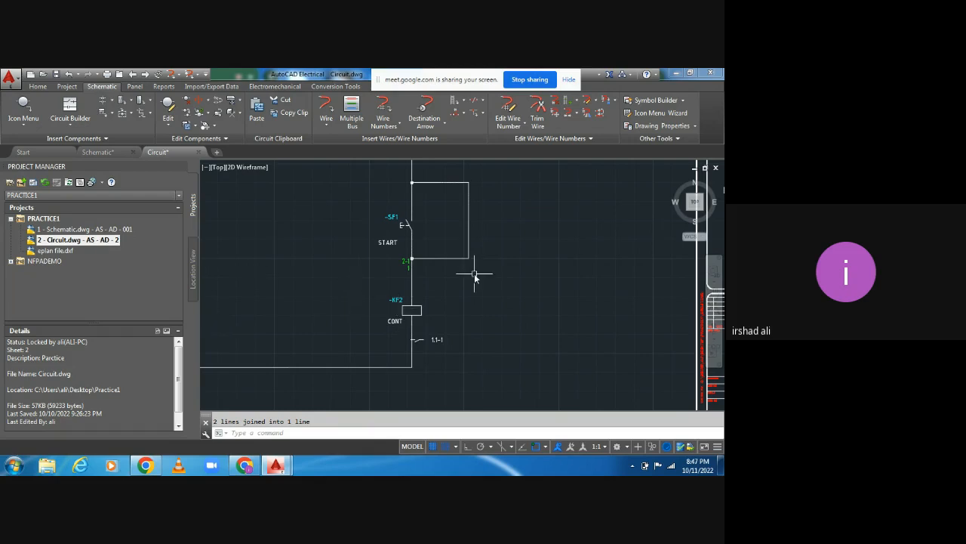
Insert a relay NO contact on the branch parallel to START and link it to the KF2 coil described CONT.
{"action": "left_click", "coordinate": [25, 123]}
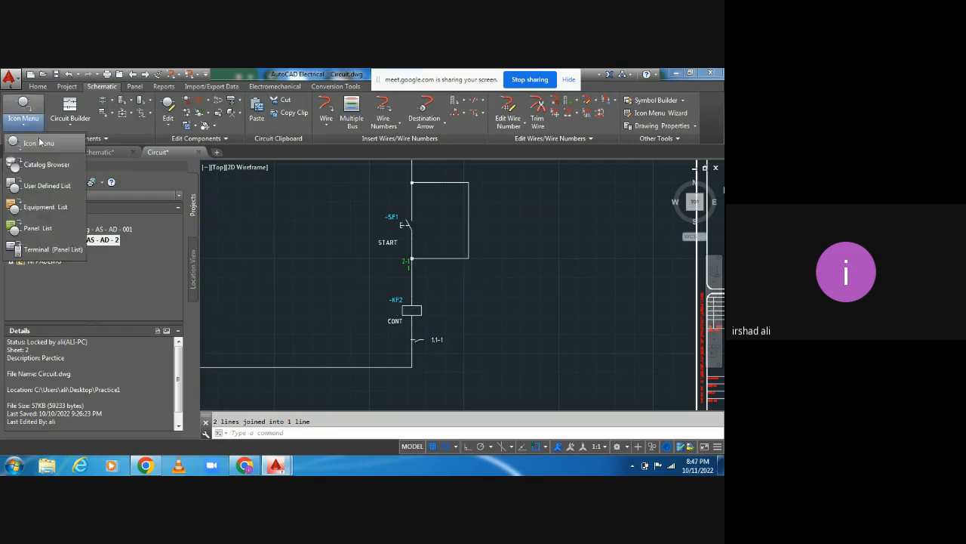
{"action": "left_click", "coordinate": [43, 143]}
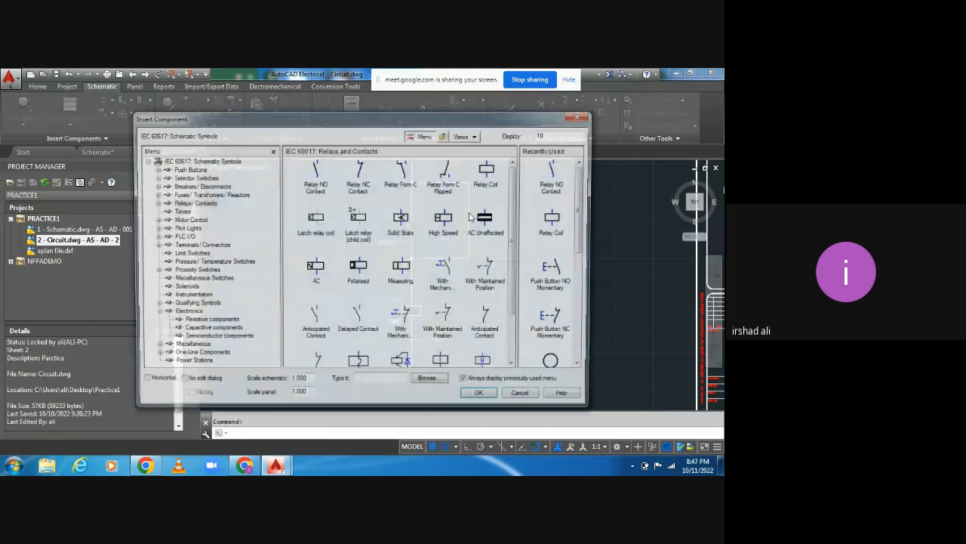
{"action": "left_click", "coordinate": [553, 175]}
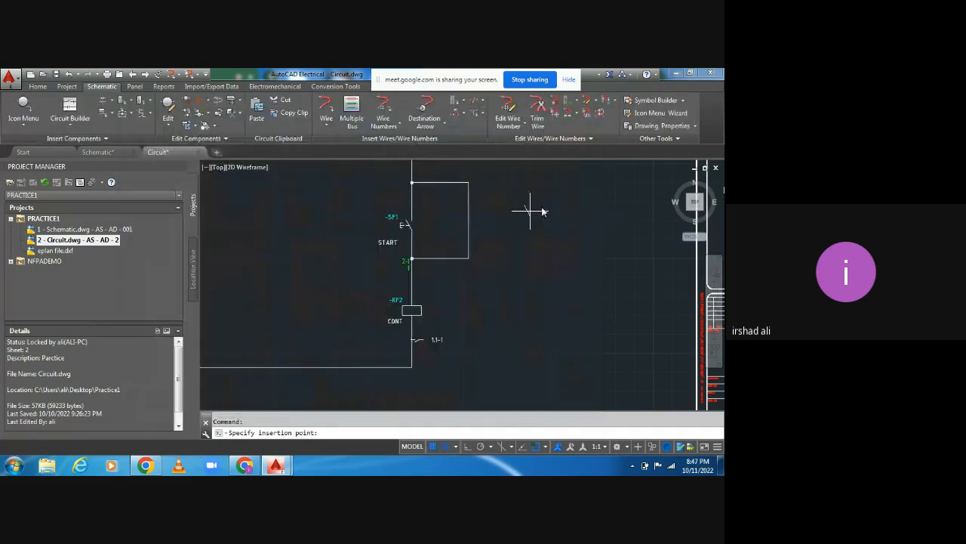
{"action": "left_click", "coordinate": [468, 224]}
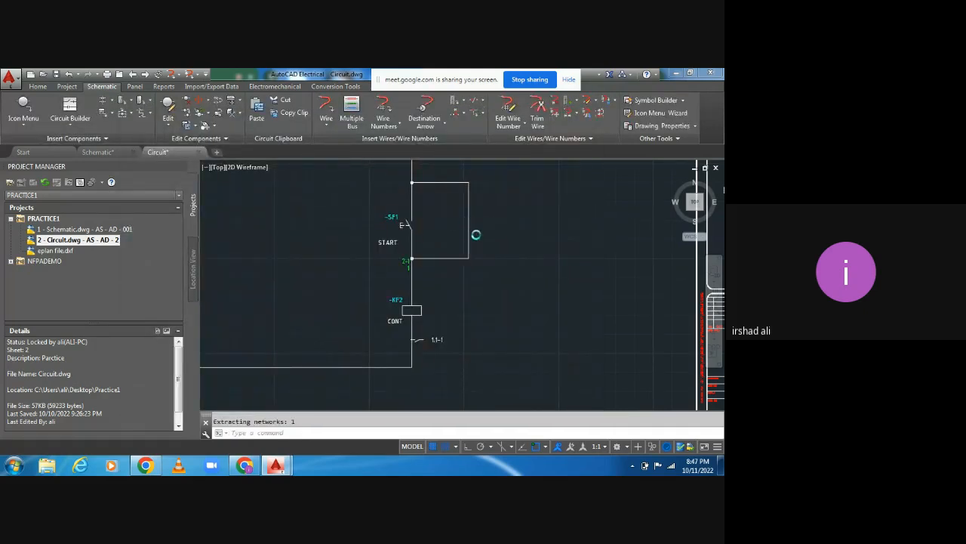
{"action": "left_click", "coordinate": [308, 234]}
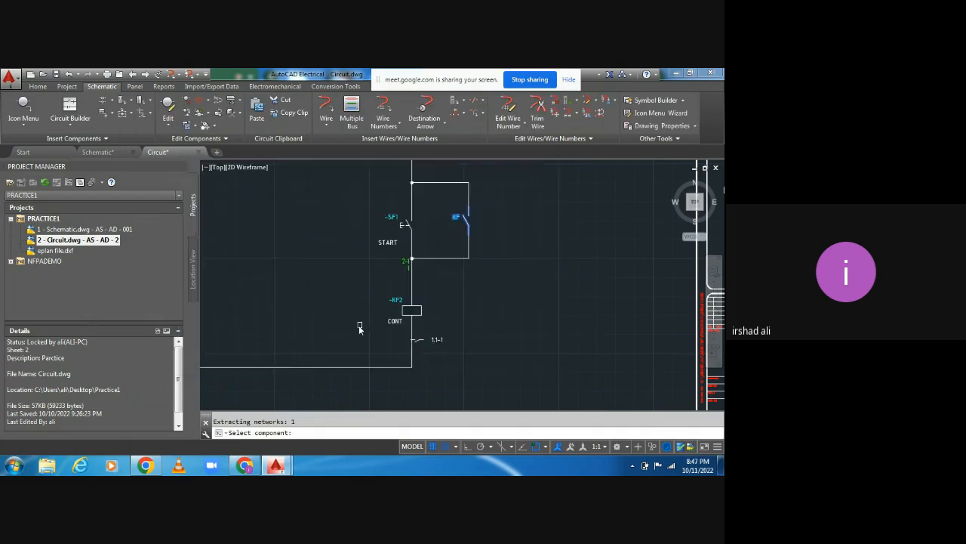
{"action": "left_click", "coordinate": [420, 307]}
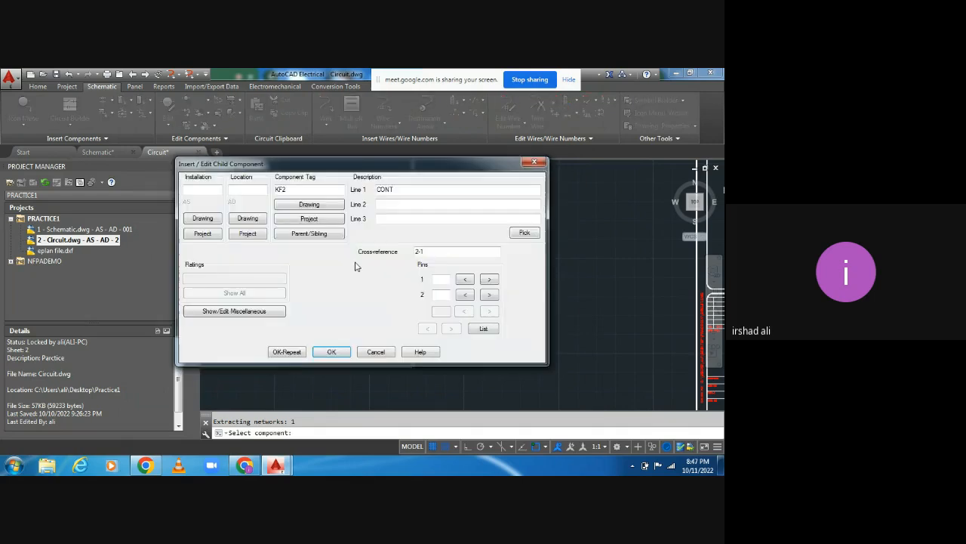
{"action": "left_click", "coordinate": [330, 352]}
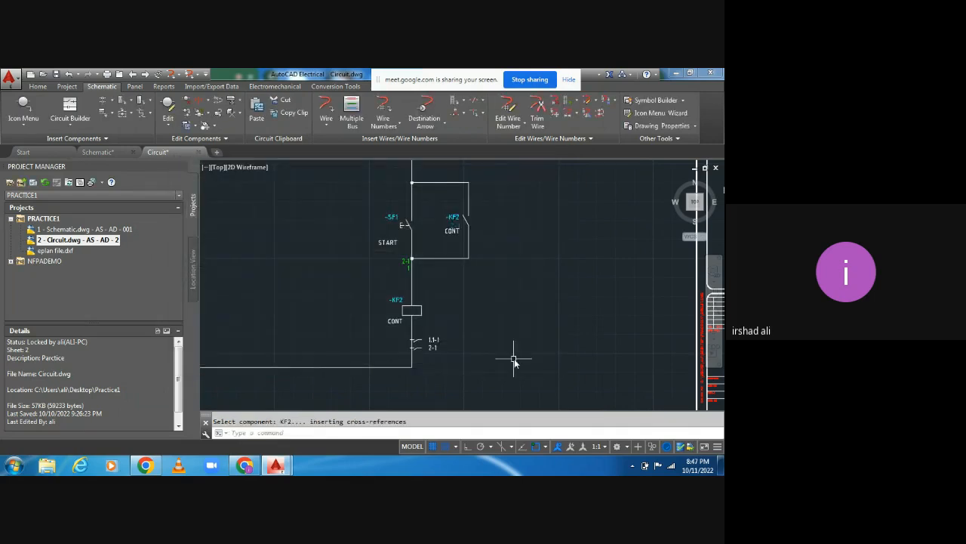
Surf the KF2 coil's references to its NO contact in Schematic.dwg, saving Circuit.dwg on the way.
{"action": "right_click", "coordinate": [420, 315]}
{"action": "left_click", "coordinate": [463, 310]}
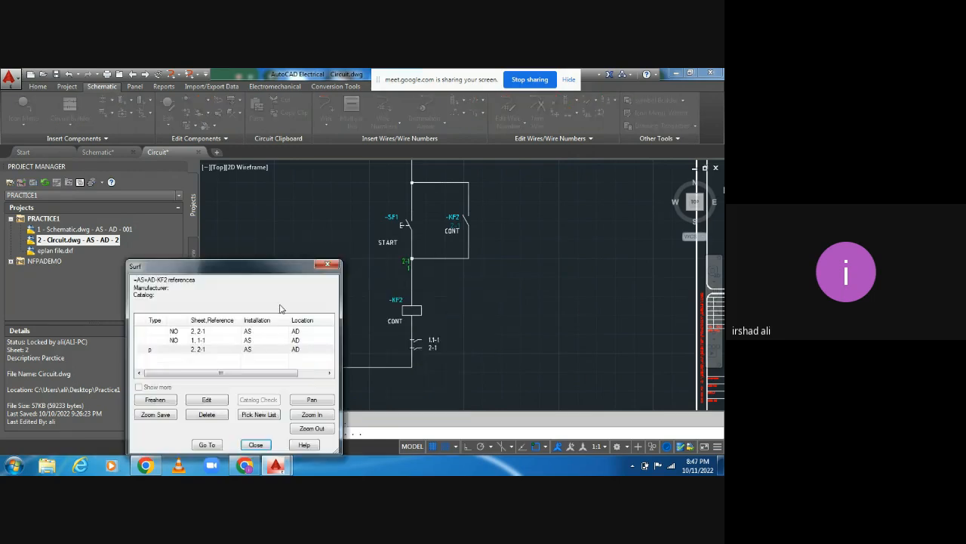
{"action": "left_click", "coordinate": [196, 341]}
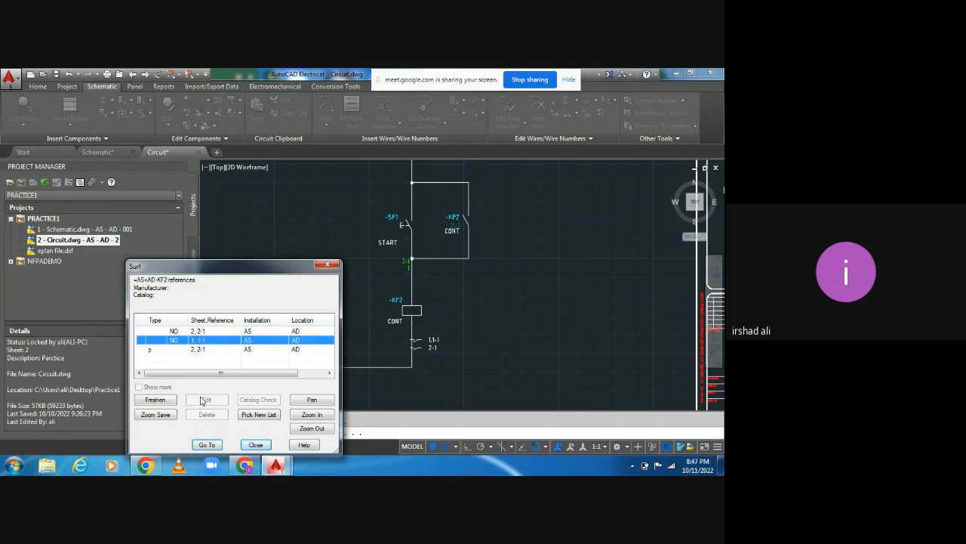
{"action": "left_click", "coordinate": [207, 445]}
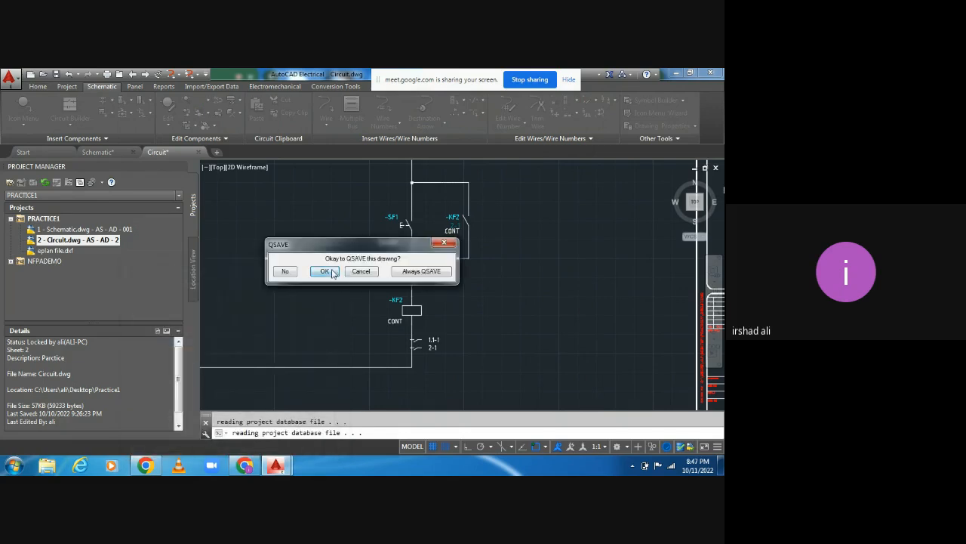
{"action": "left_click", "coordinate": [330, 272]}
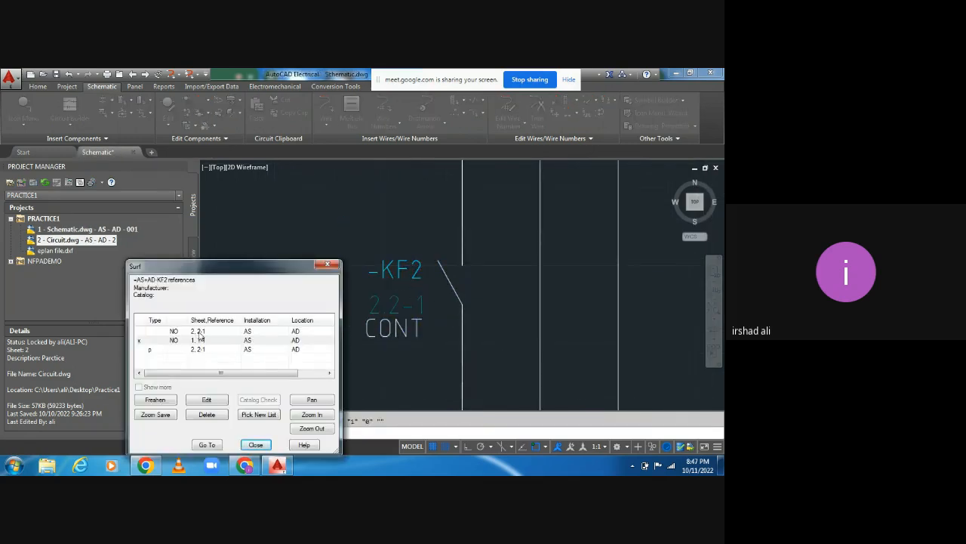
Surf to the KF2 NO contact in Circuit.dwg, saving Schematic.dwg on the way, and close the reference list.
{"action": "left_click", "coordinate": [194, 333]}
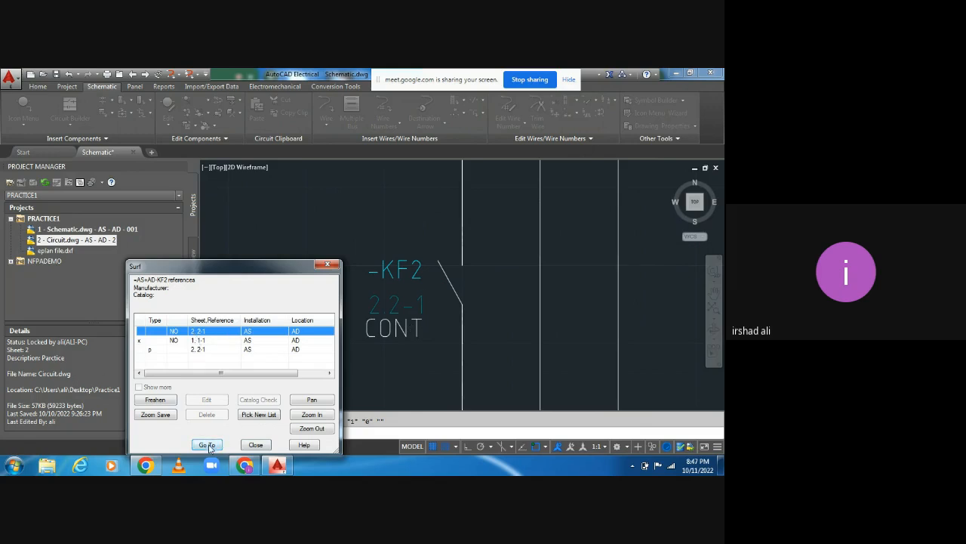
{"action": "left_click", "coordinate": [207, 445]}
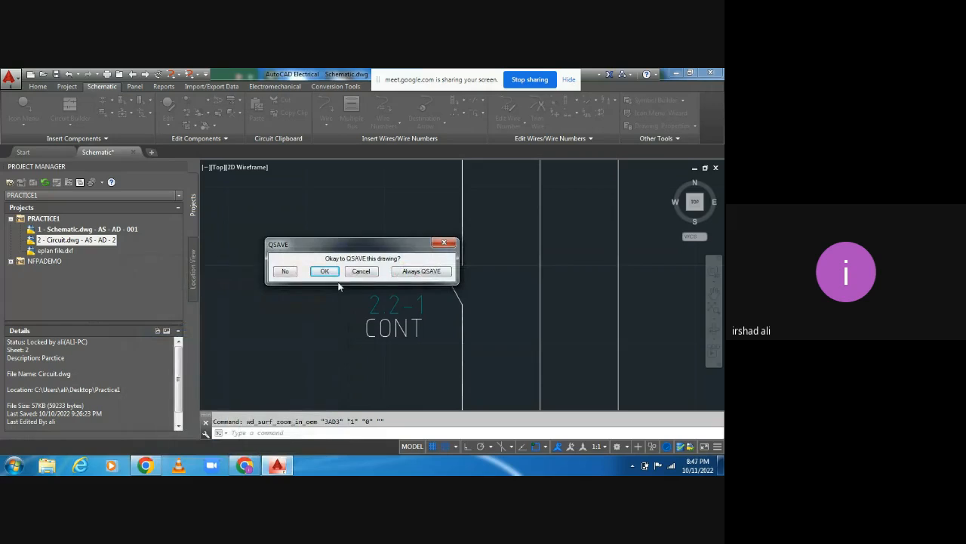
{"action": "left_click", "coordinate": [325, 272]}
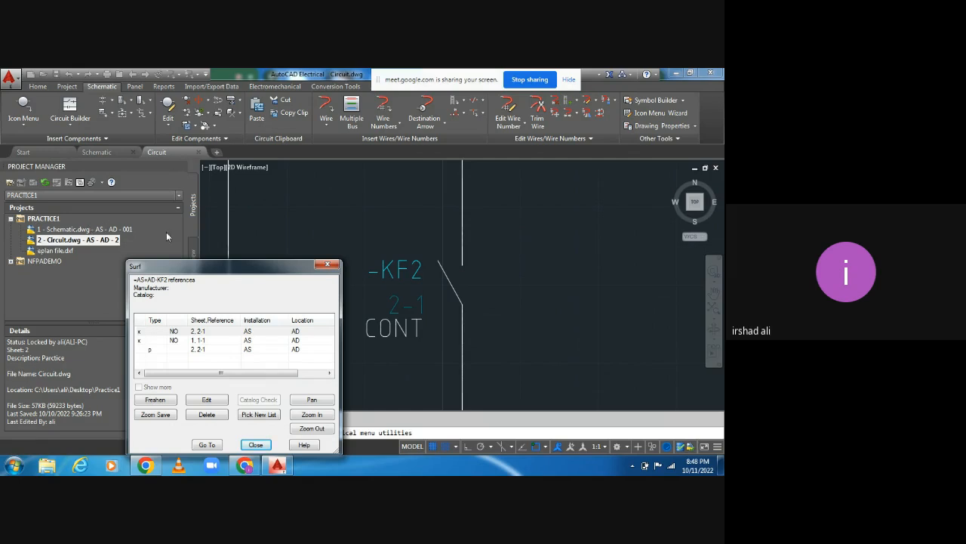
{"action": "left_click", "coordinate": [328, 264]}
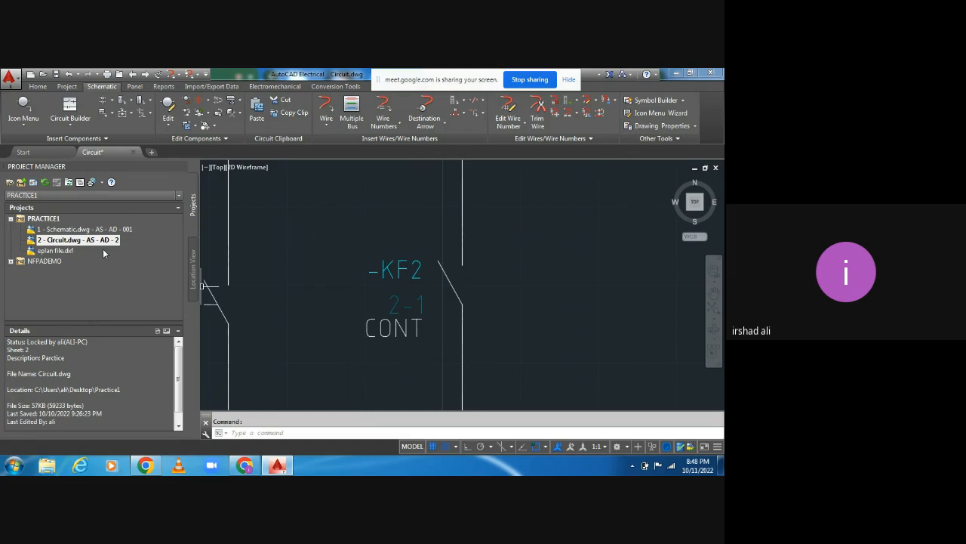
{"action": "left_click", "coordinate": [243, 464]}
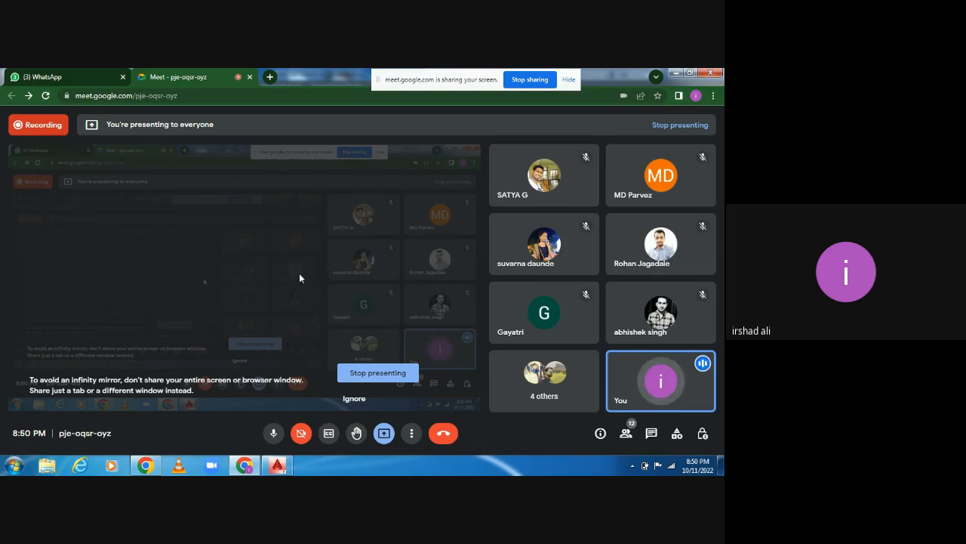
{"action": "left_click", "coordinate": [277, 465]}
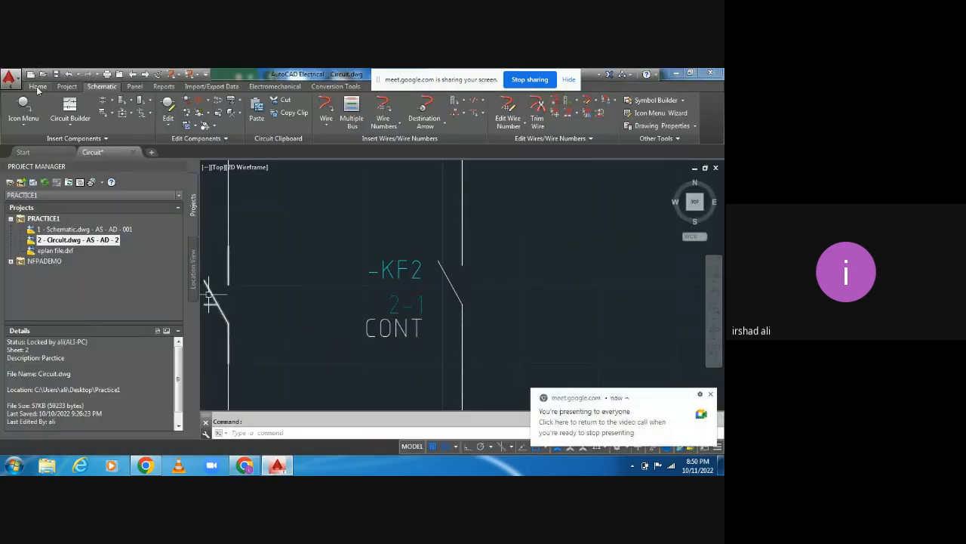
{"action": "left_click", "coordinate": [37, 86]}
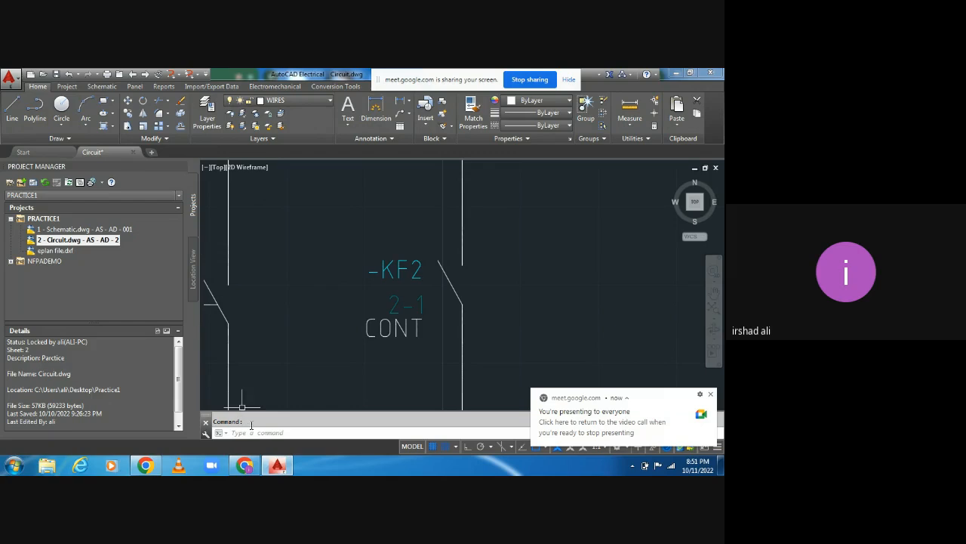
Switch to Google Meet and leave the video call without ending it for everyone.
{"action": "left_click", "coordinate": [245, 465]}
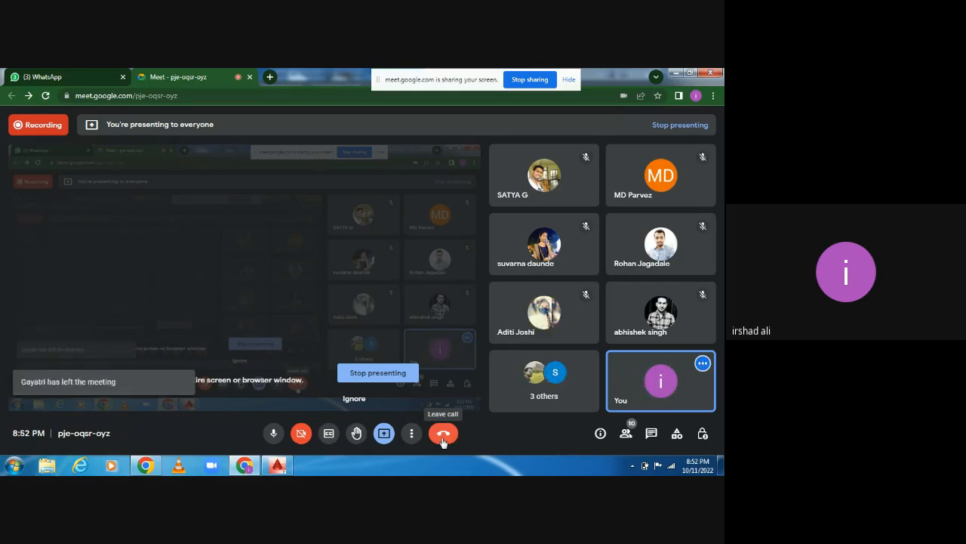
{"action": "left_click", "coordinate": [444, 440]}
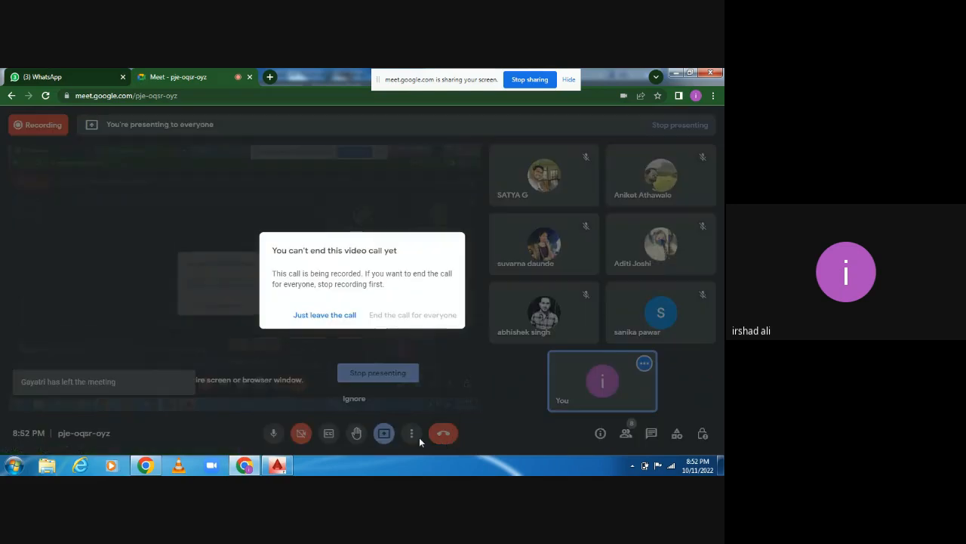
{"action": "left_click", "coordinate": [330, 318]}
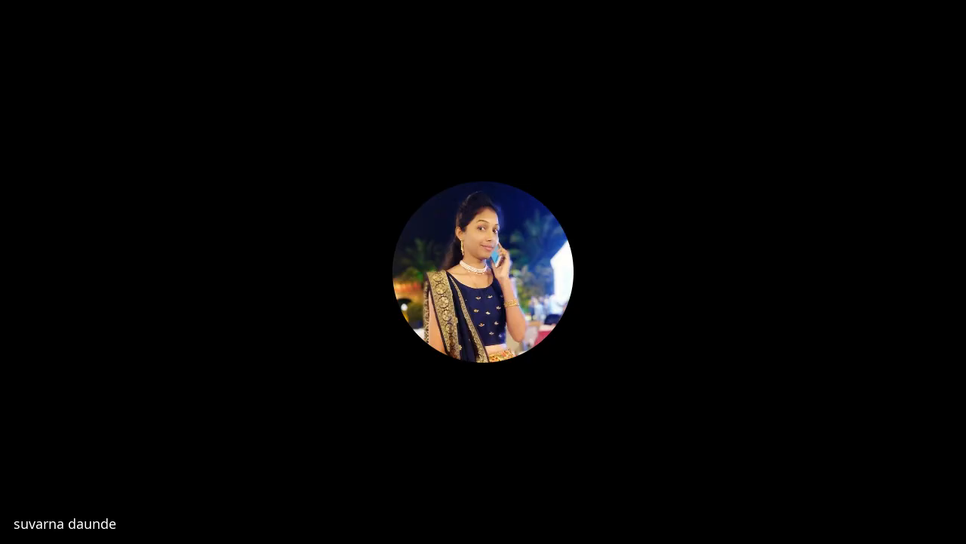